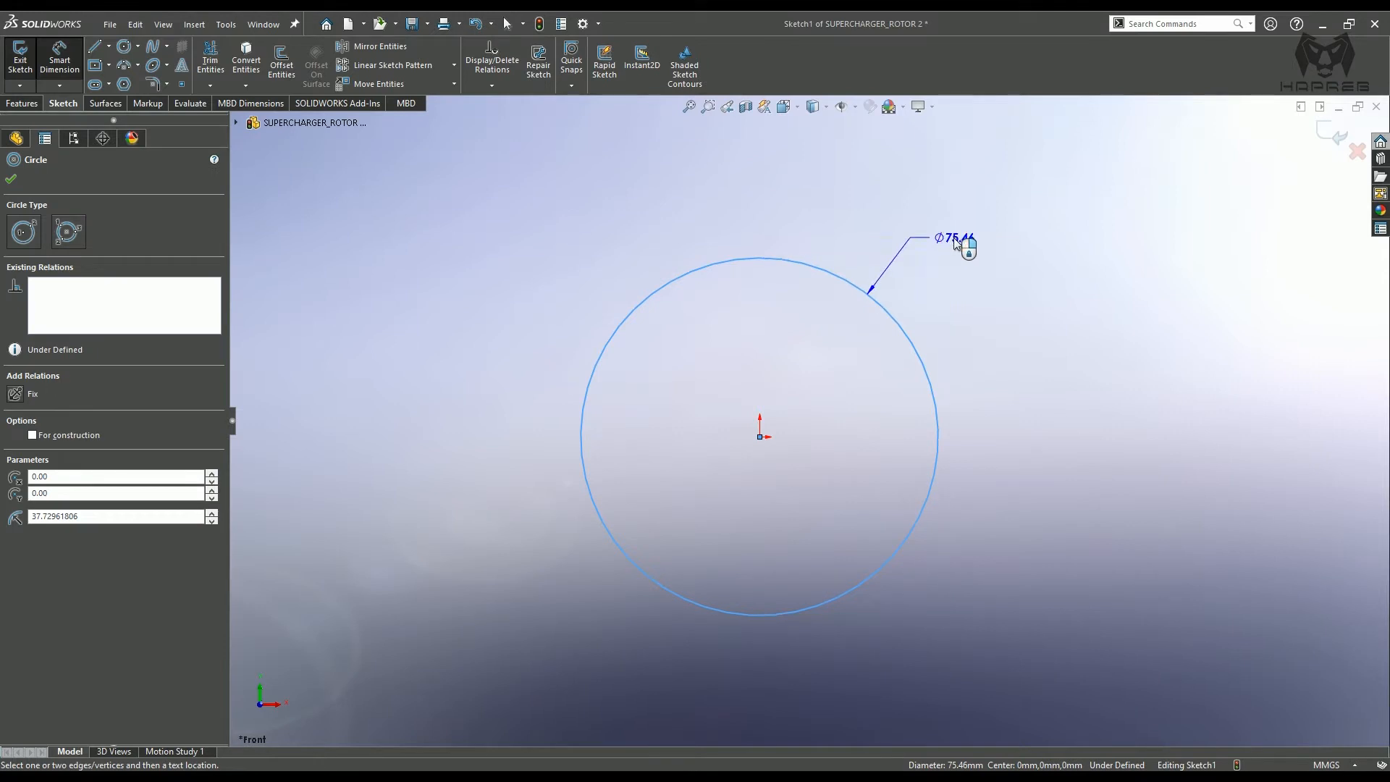
- Dimension the origin-centred circle to a diameter of 150 mm
click(953, 238)
text(150)
key(Return)
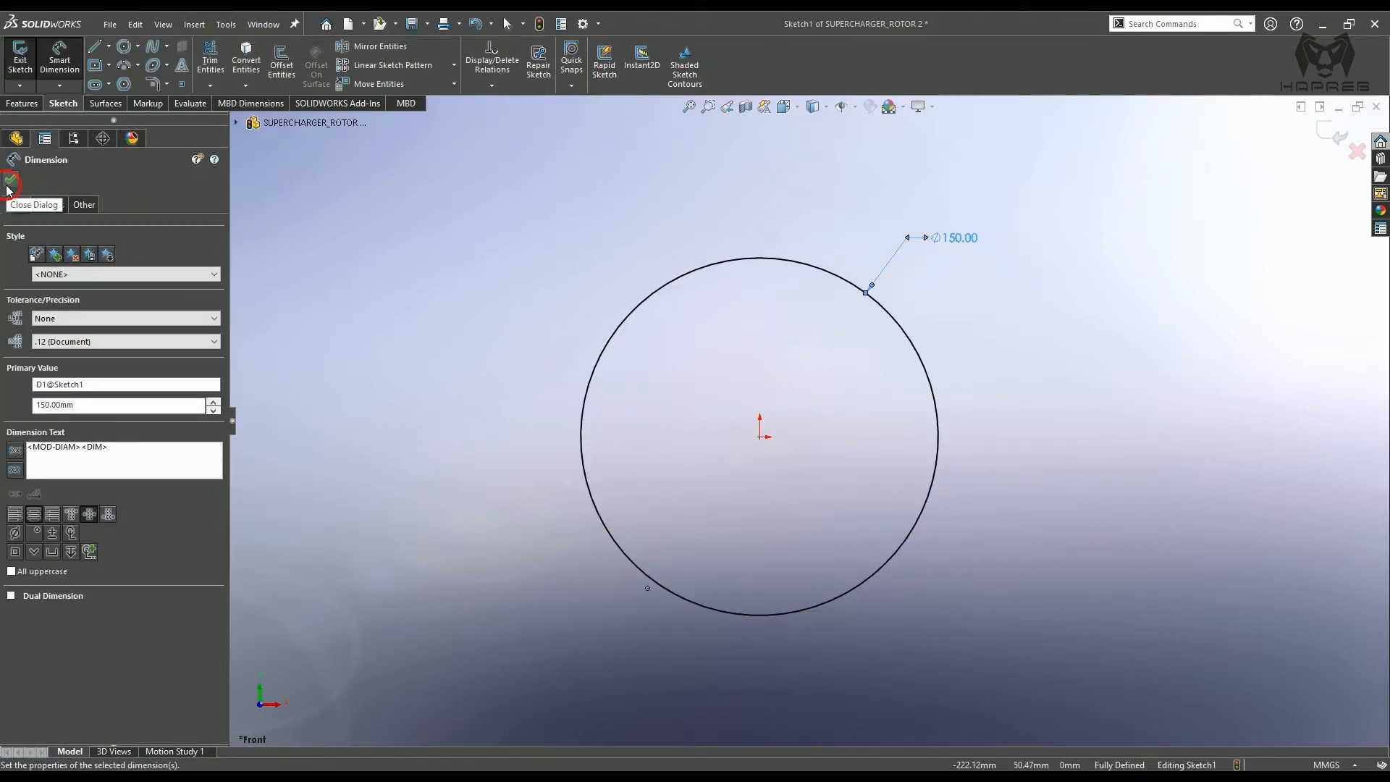
click(8, 182)
- Sketch a vertical midpoint line centred on the origin, spanning the full diameter of the 150 mm circle
click(98, 52)
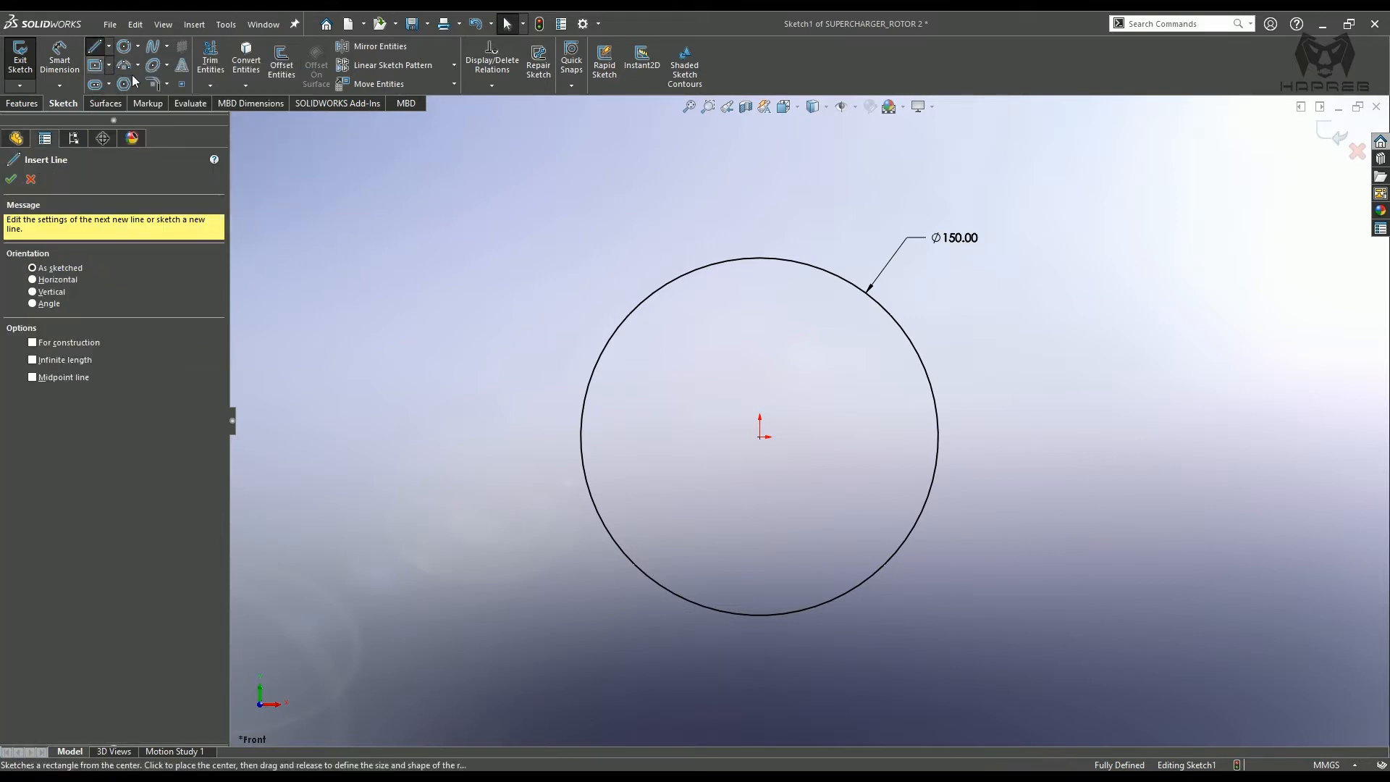
click(109, 48)
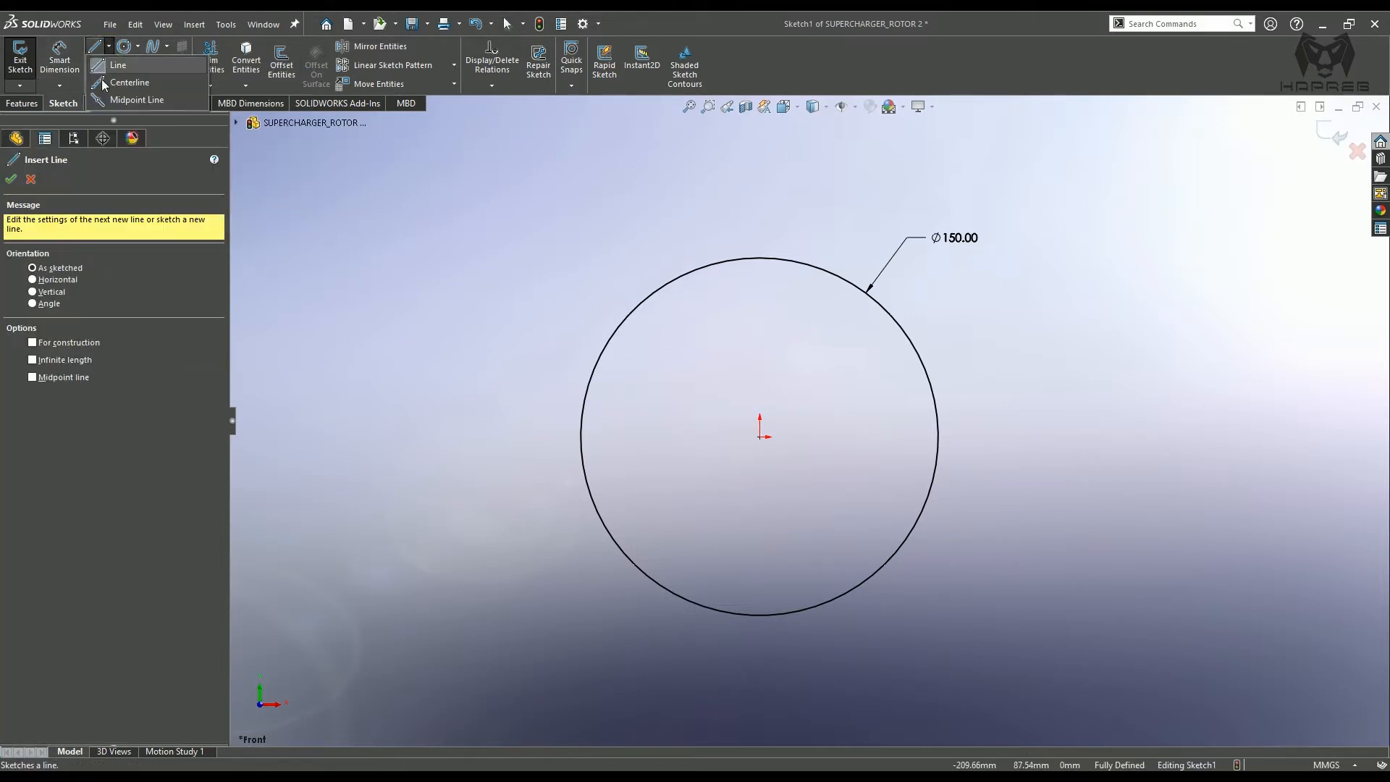
click(145, 100)
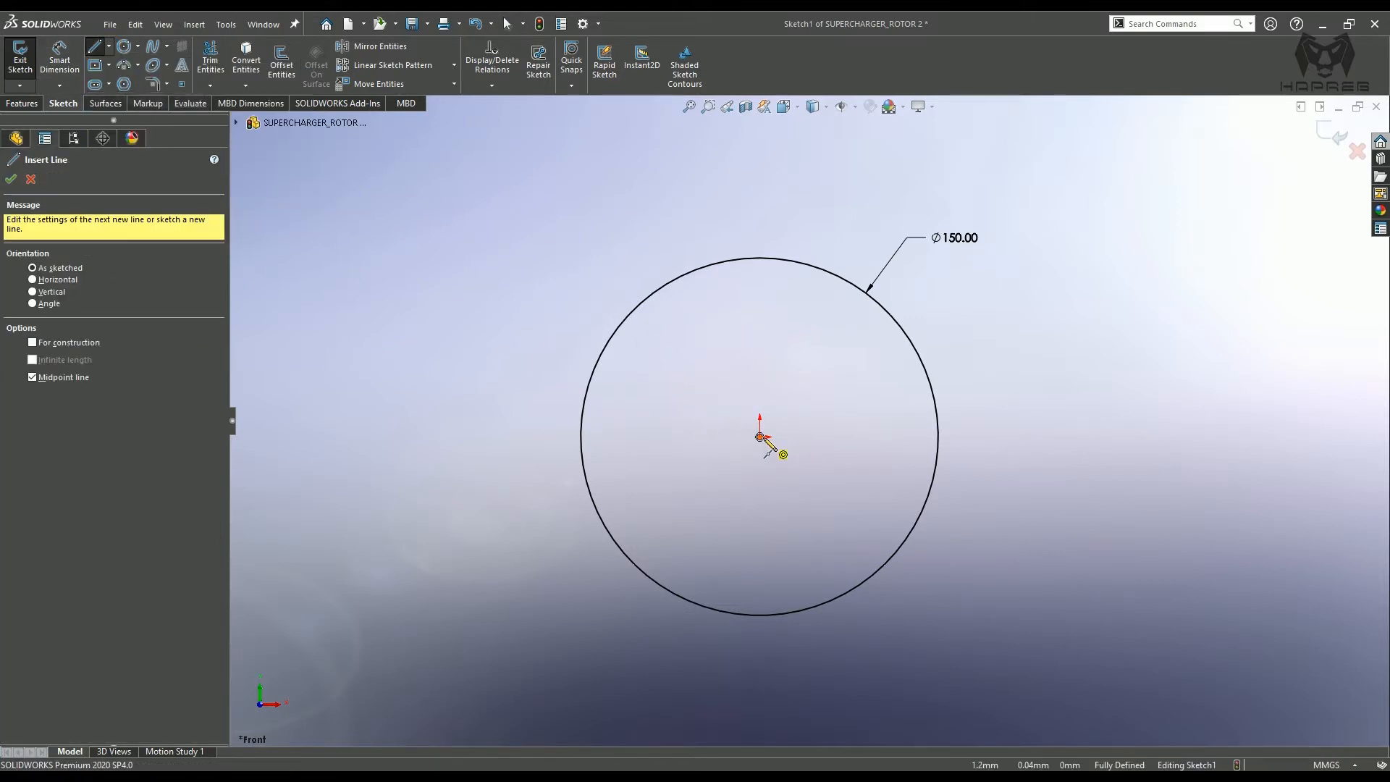
click(759, 437)
click(760, 258)
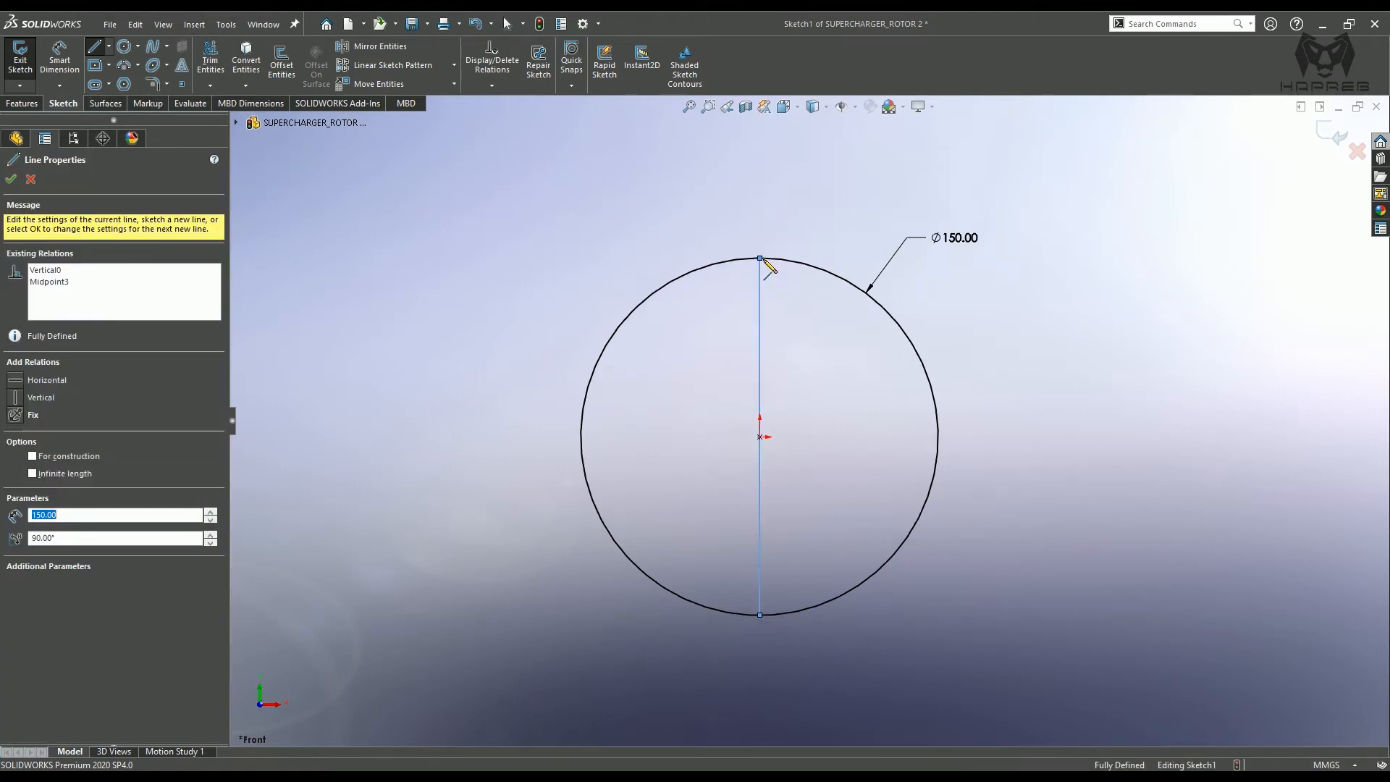
key(Escape)
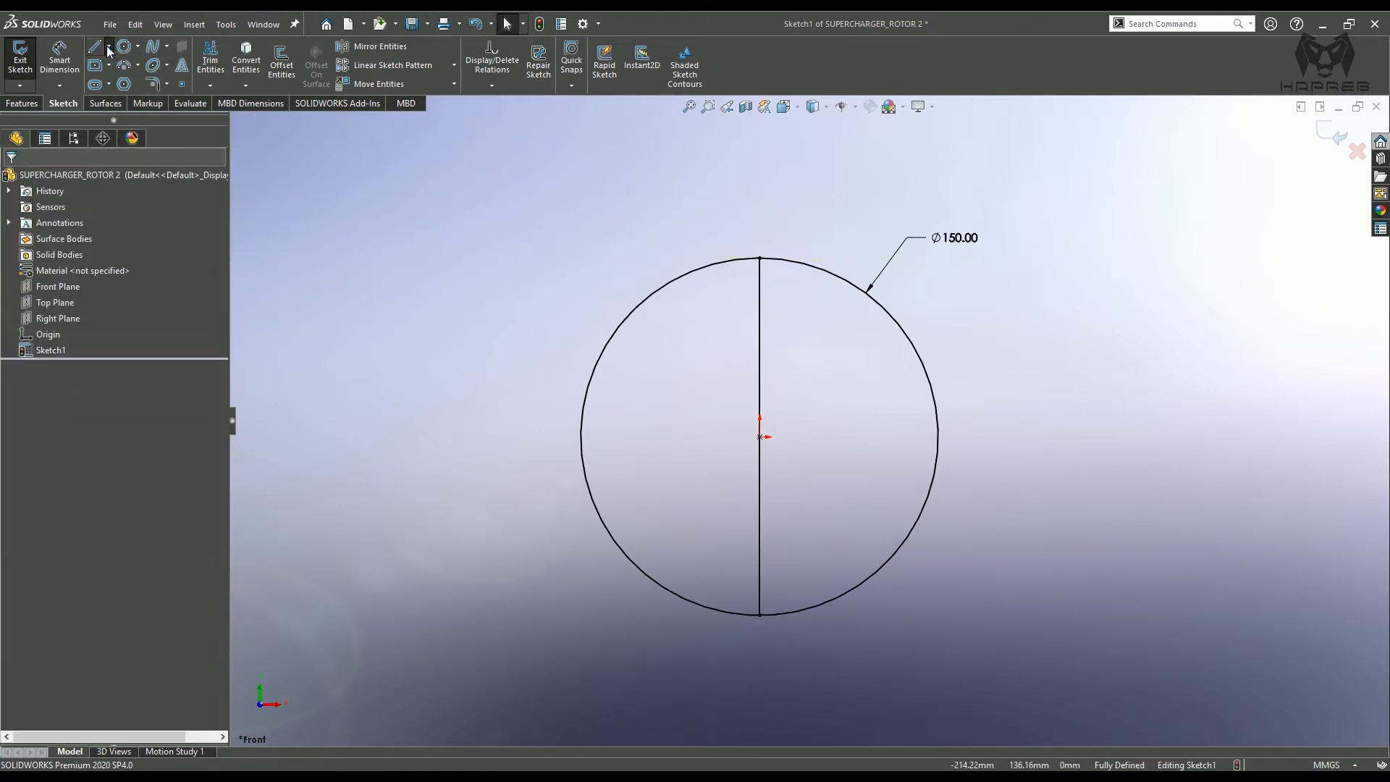
click(109, 48)
click(145, 99)
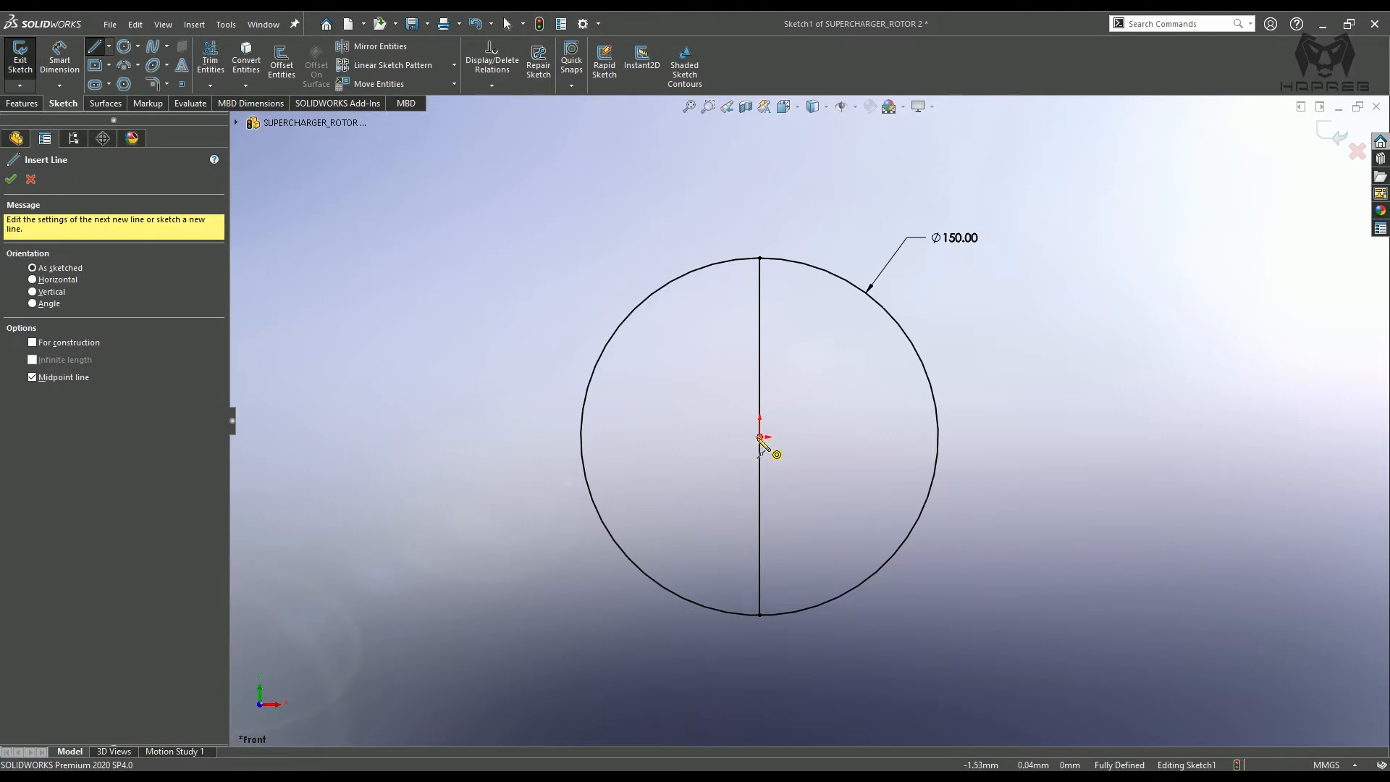
click(760, 437)
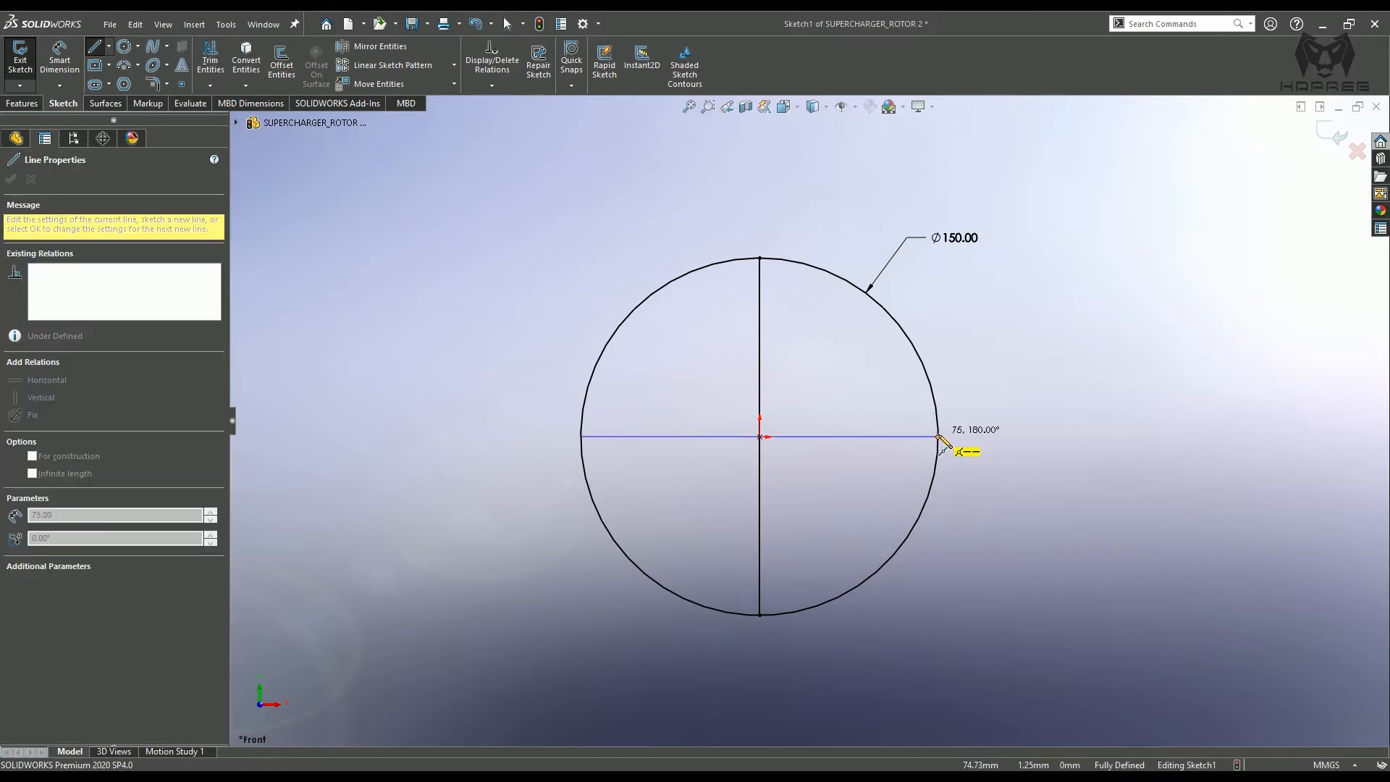
click(938, 436)
key(Escape)
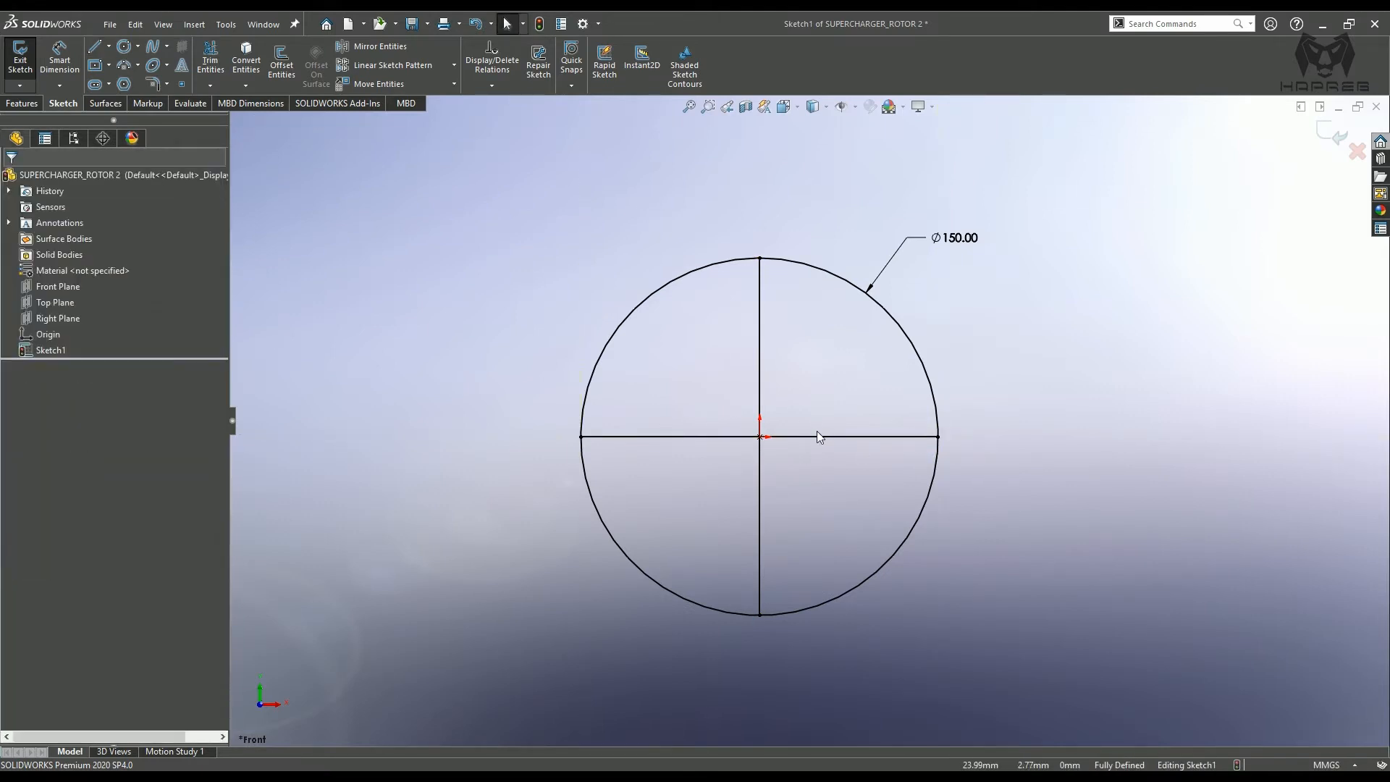
click(816, 437)
key(Delete)
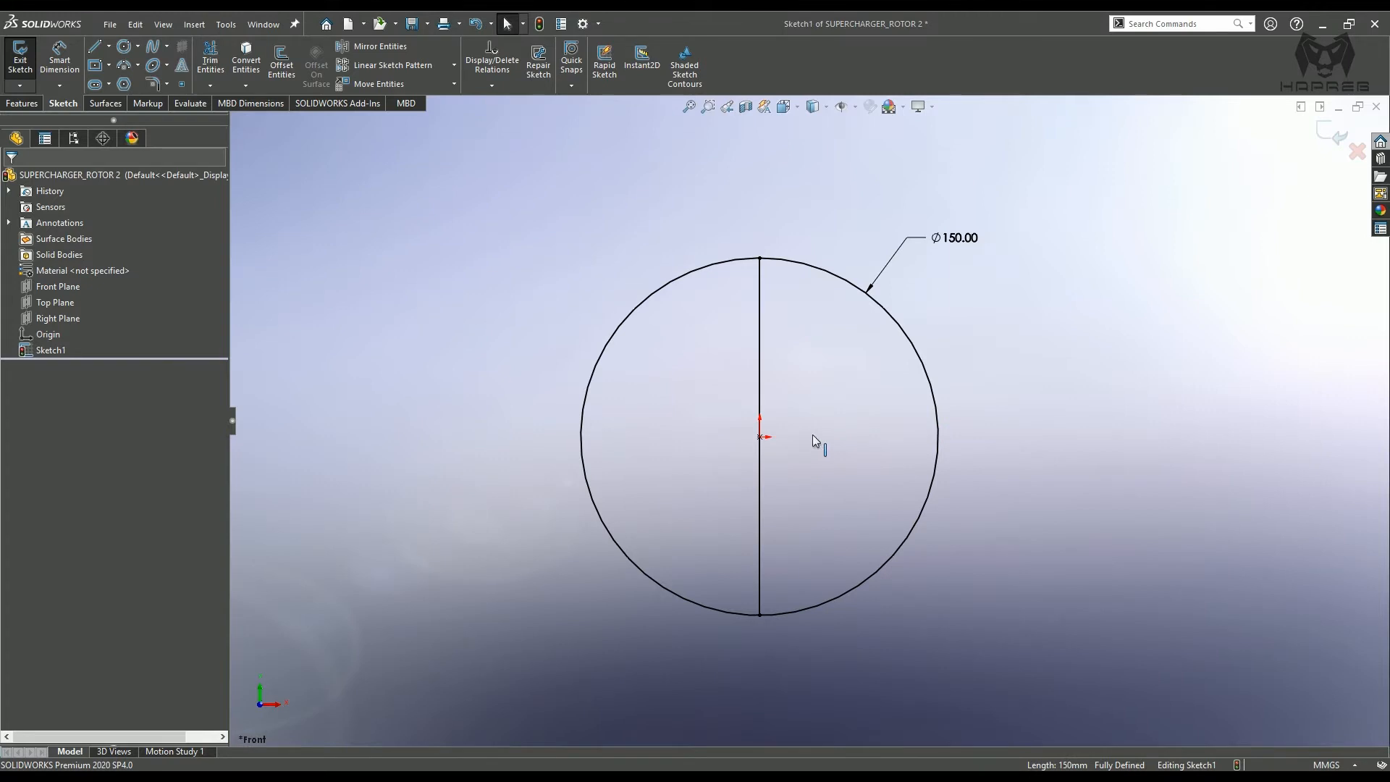
- Sketch a midpoint line through the origin, rising to the right at about 40° and ending on the circle at both sides
click(109, 48)
click(174, 99)
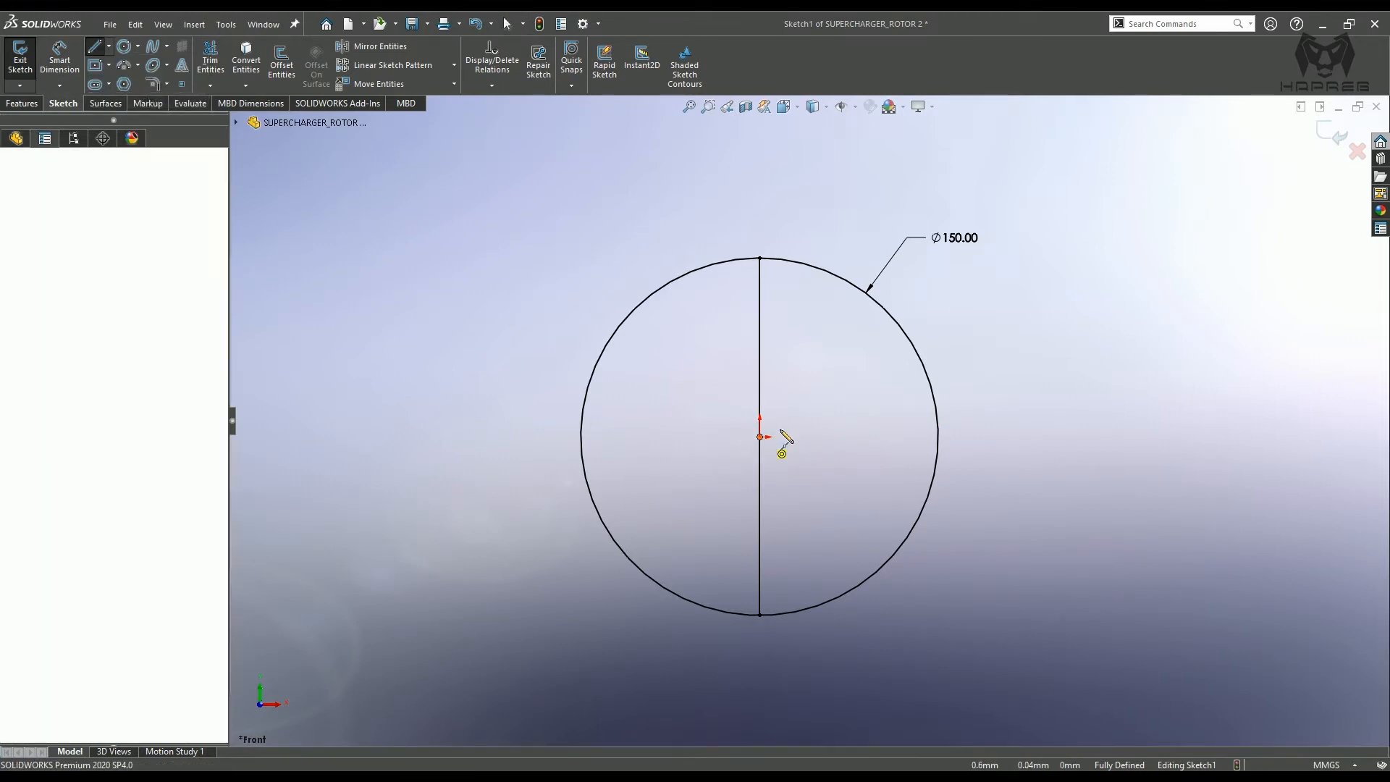
click(759, 437)
click(896, 321)
key(Escape)
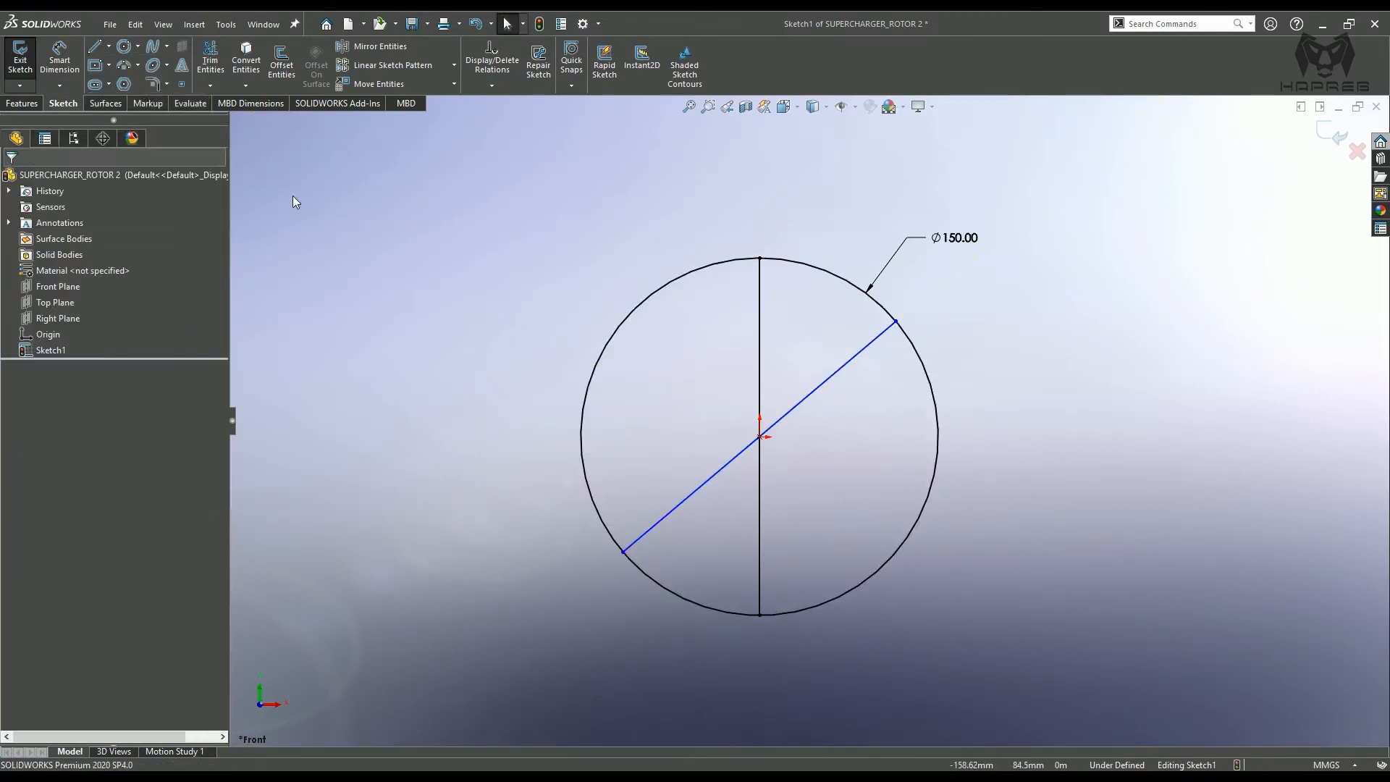
- Sketch another midpoint line through the origin, falling to the right at about 22° below horizontal, with both ends on the circle
click(108, 48)
click(127, 99)
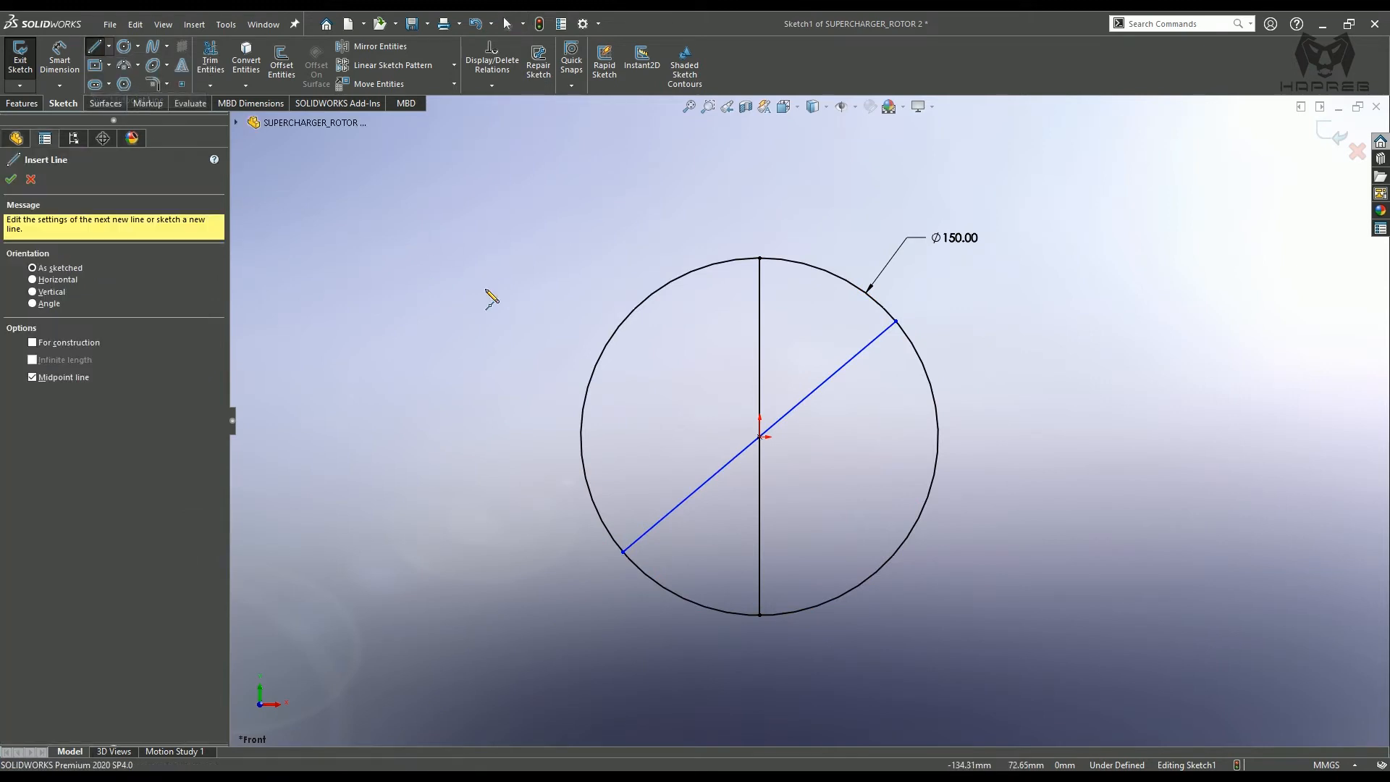
click(760, 437)
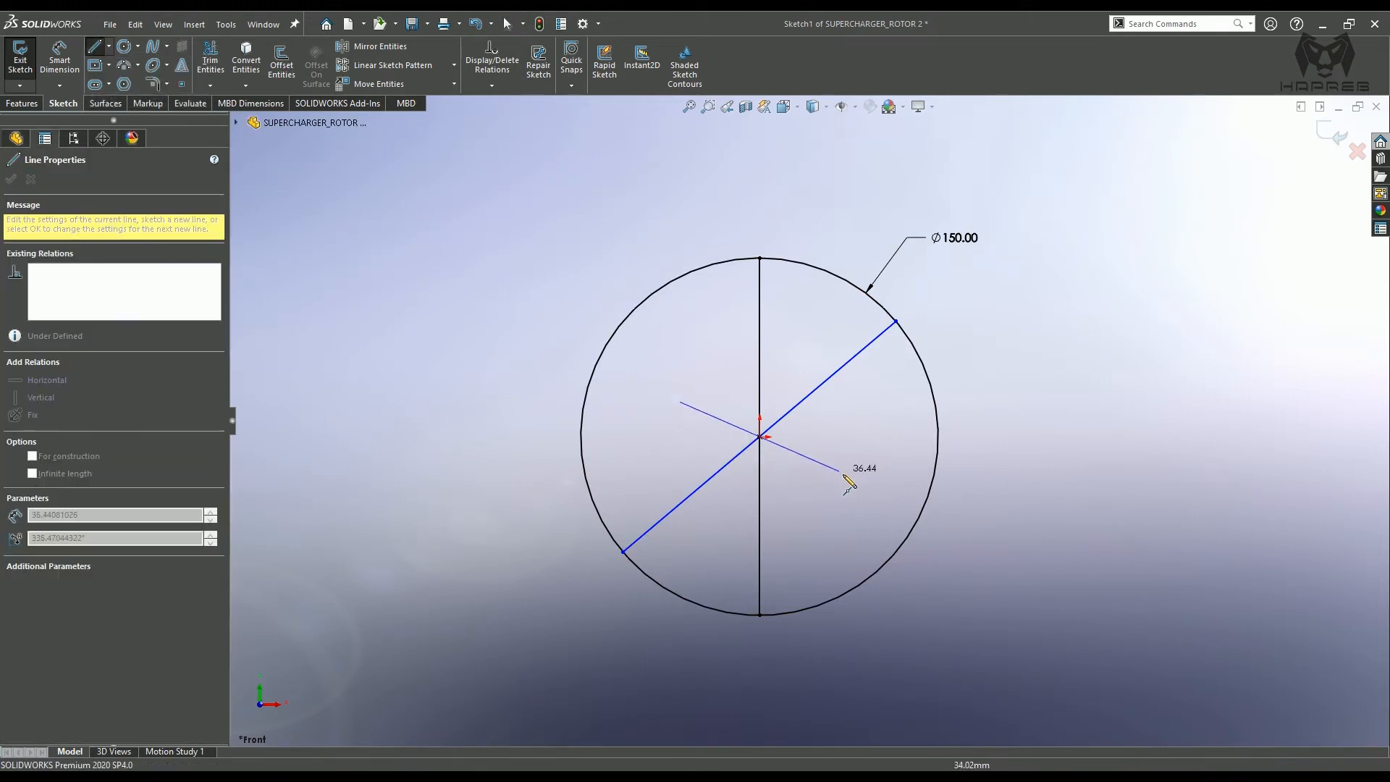
click(927, 503)
key(Escape)
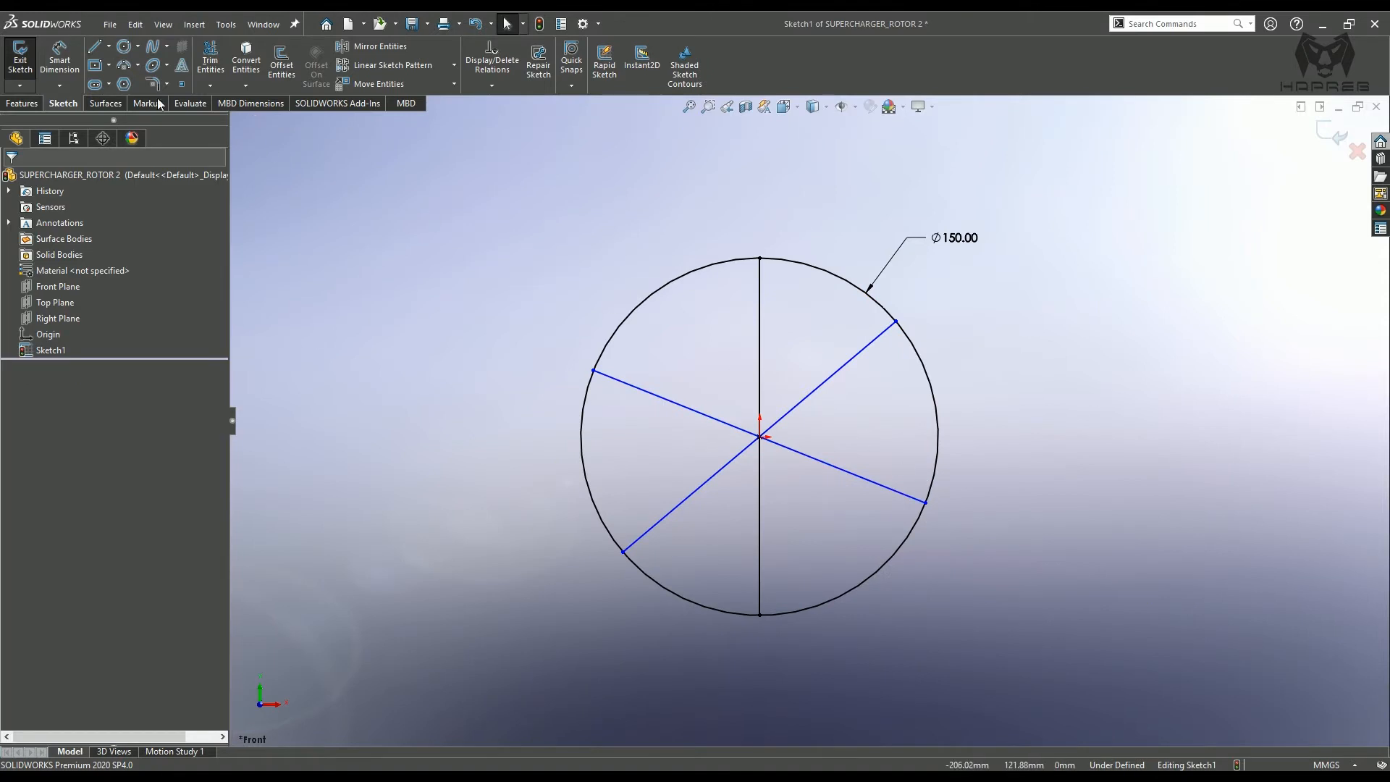
- Dimension the angle between the vertical line and the rising inclined line to 60°
click(59, 58)
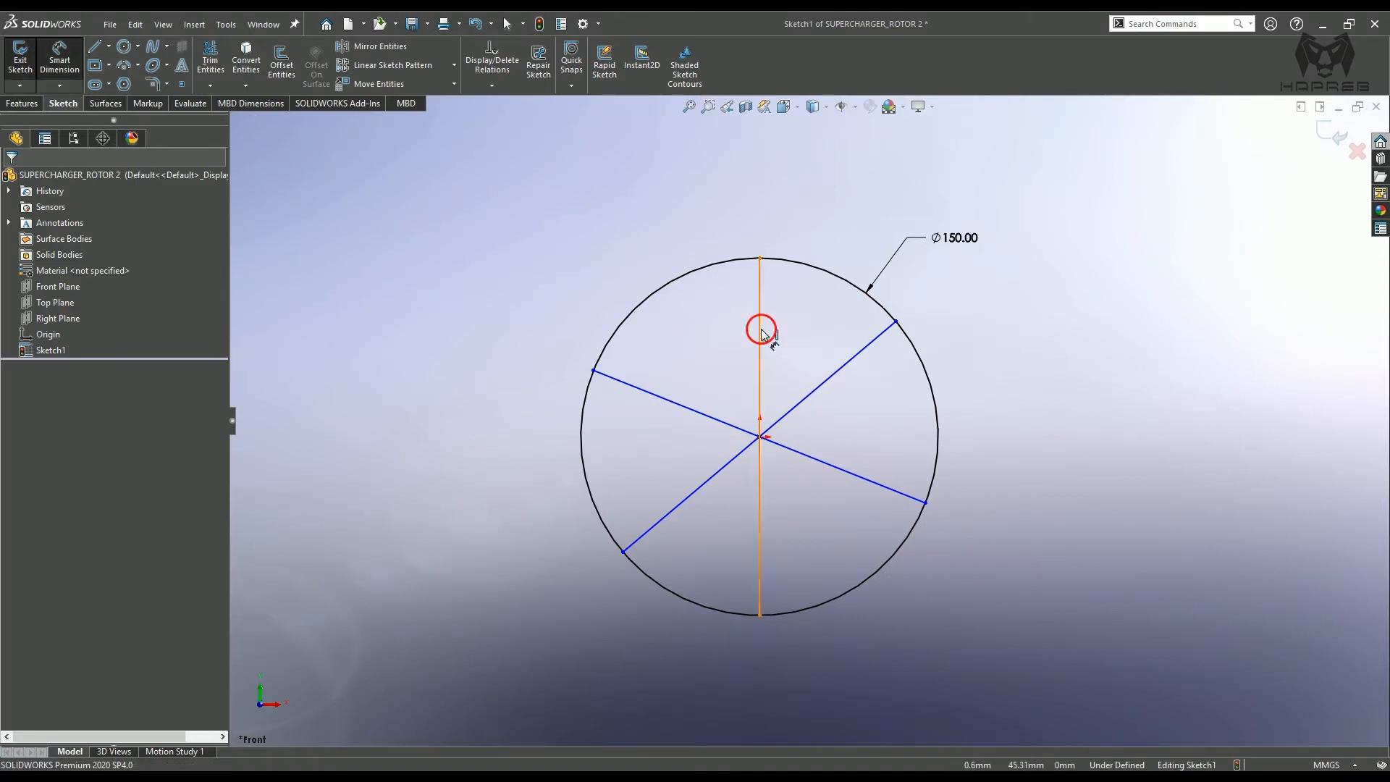
click(759, 327)
click(832, 375)
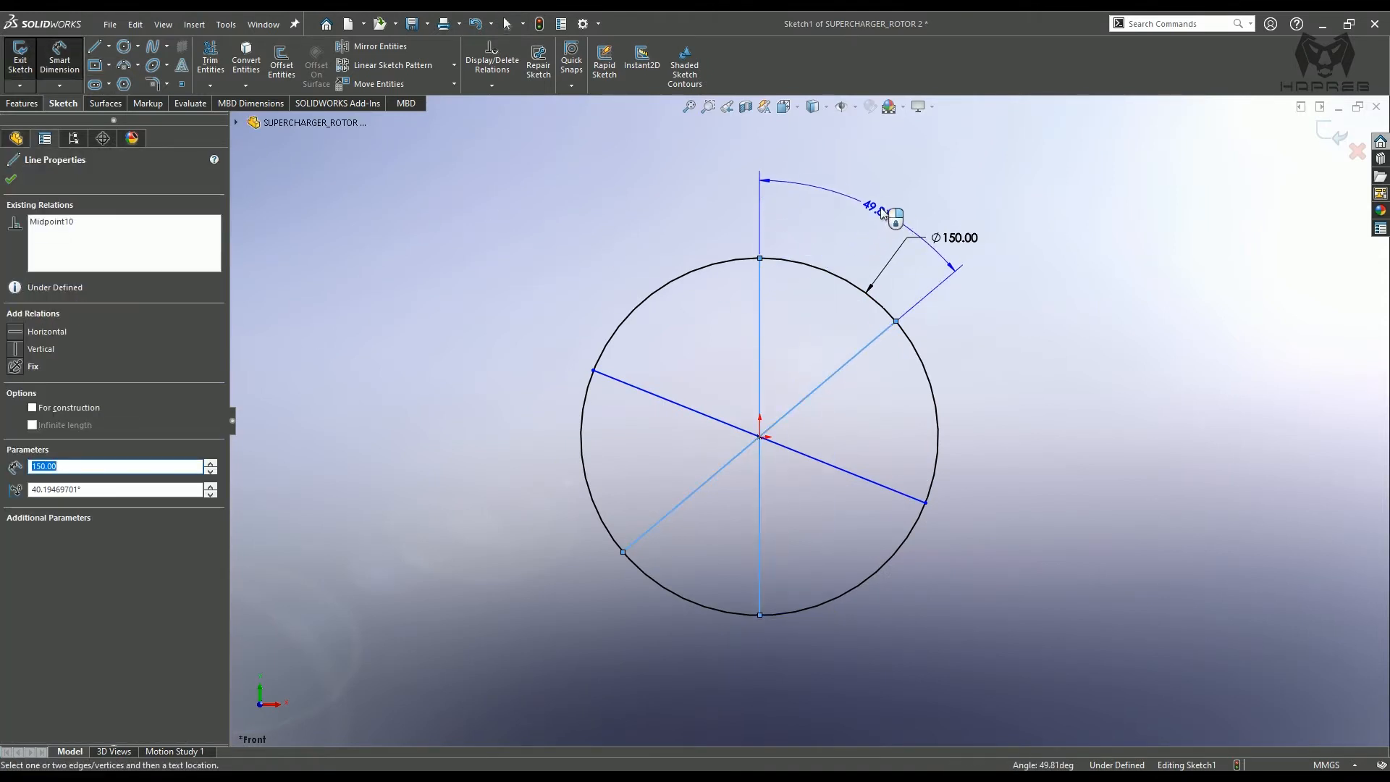
click(884, 205)
text(60)
key(Return)
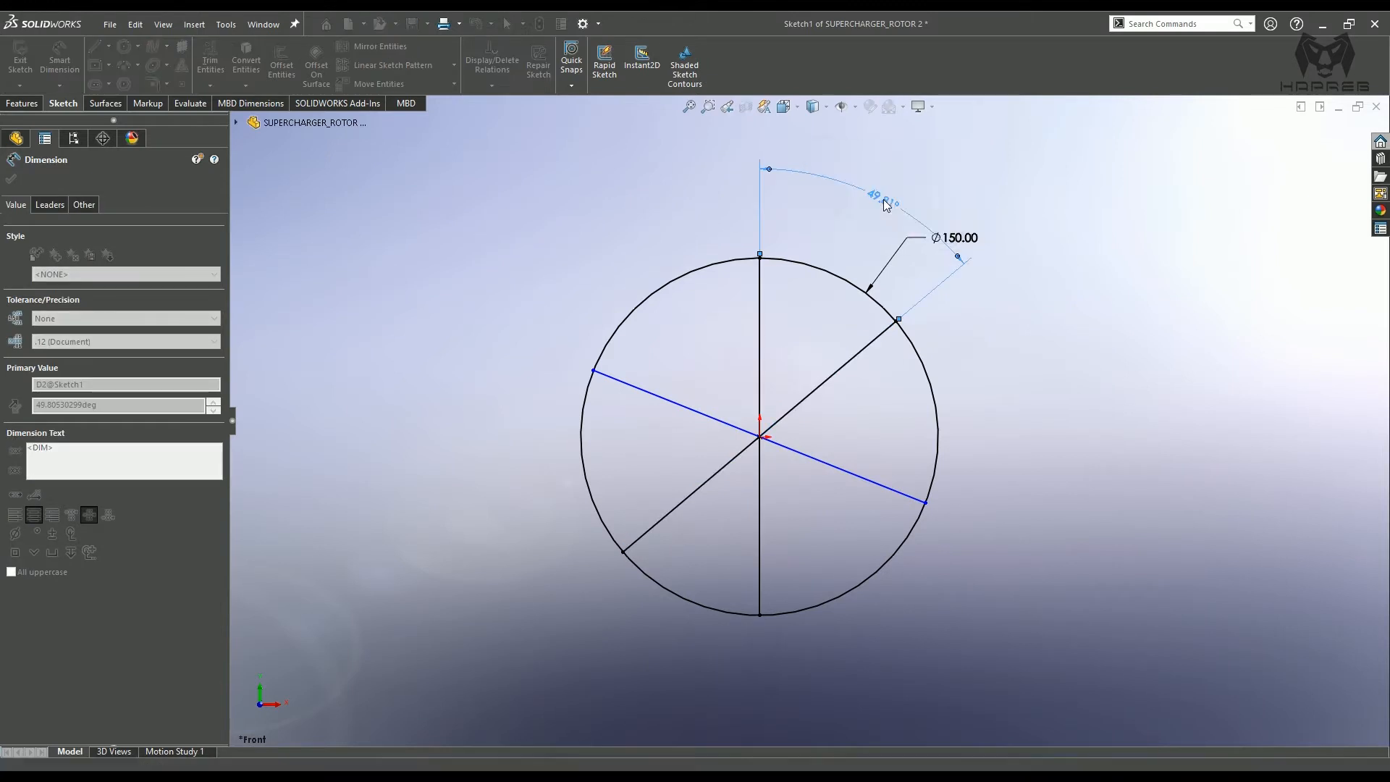
click(984, 339)
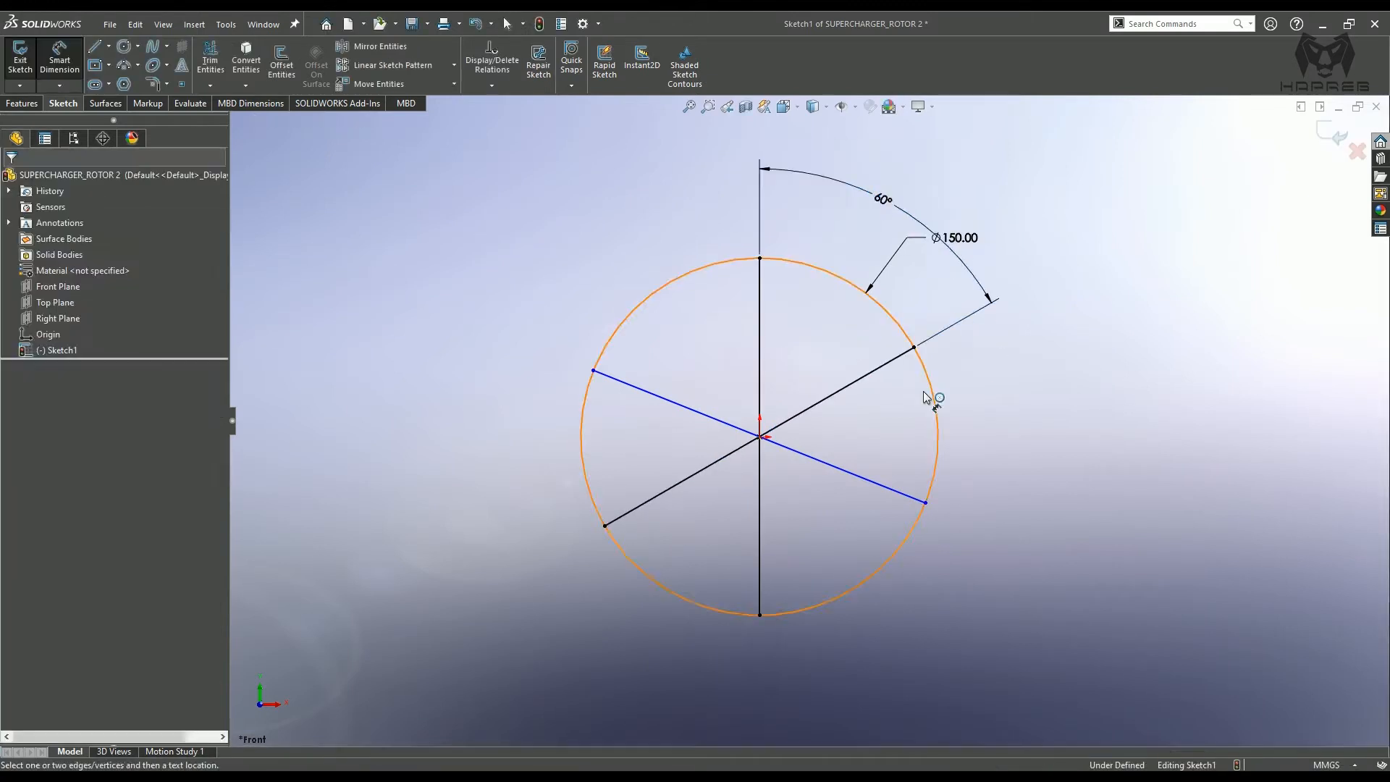
- Dimension the angle between the two inclined lines at the circle's right side to 60°
click(877, 368)
click(869, 479)
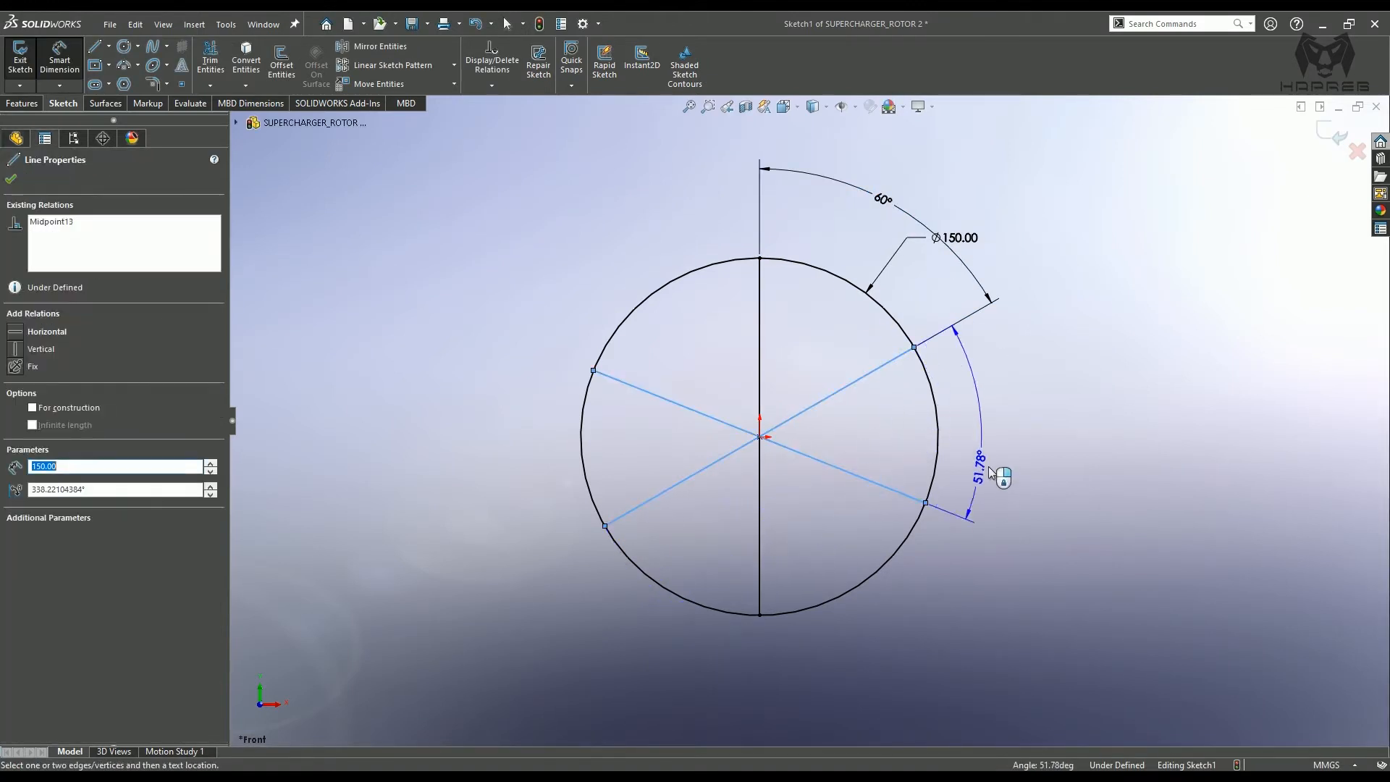
click(1020, 467)
text(60)
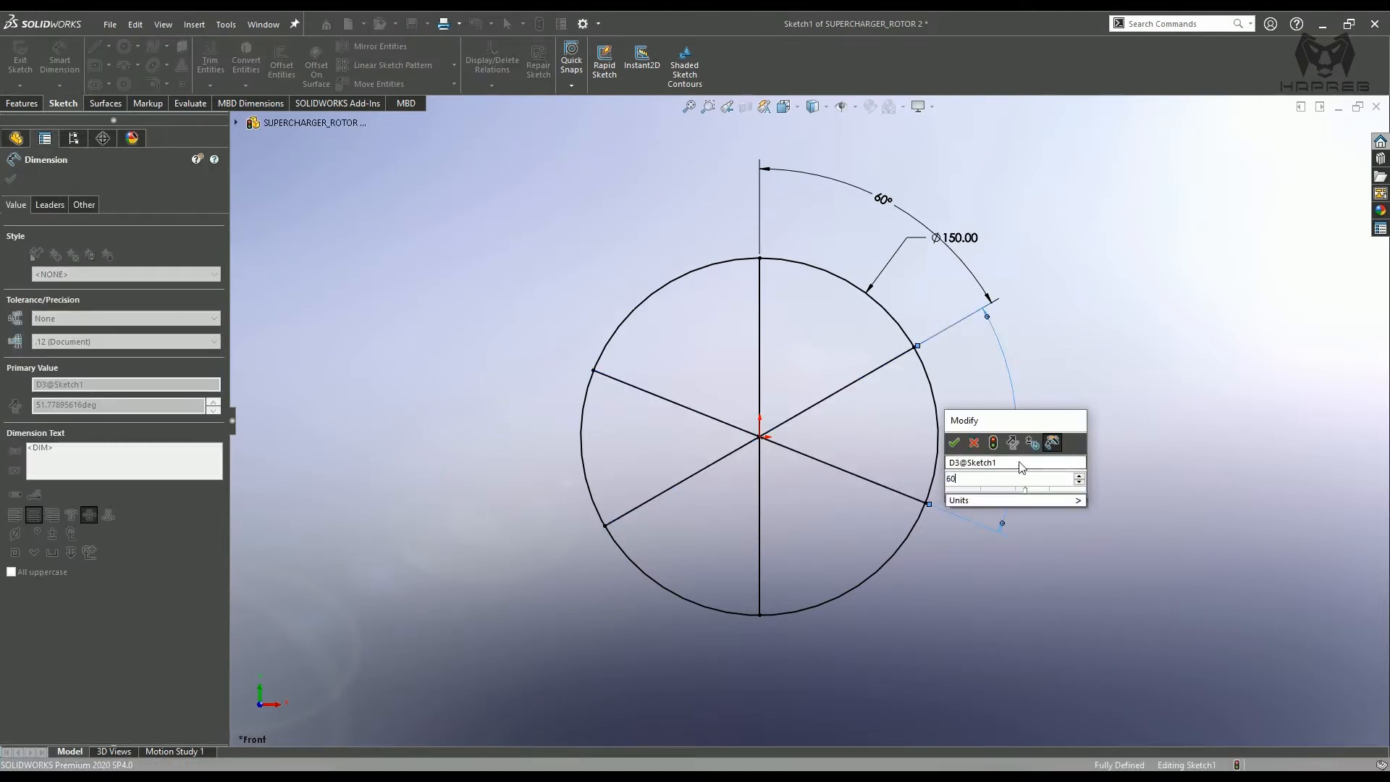
key(Return)
click(1053, 481)
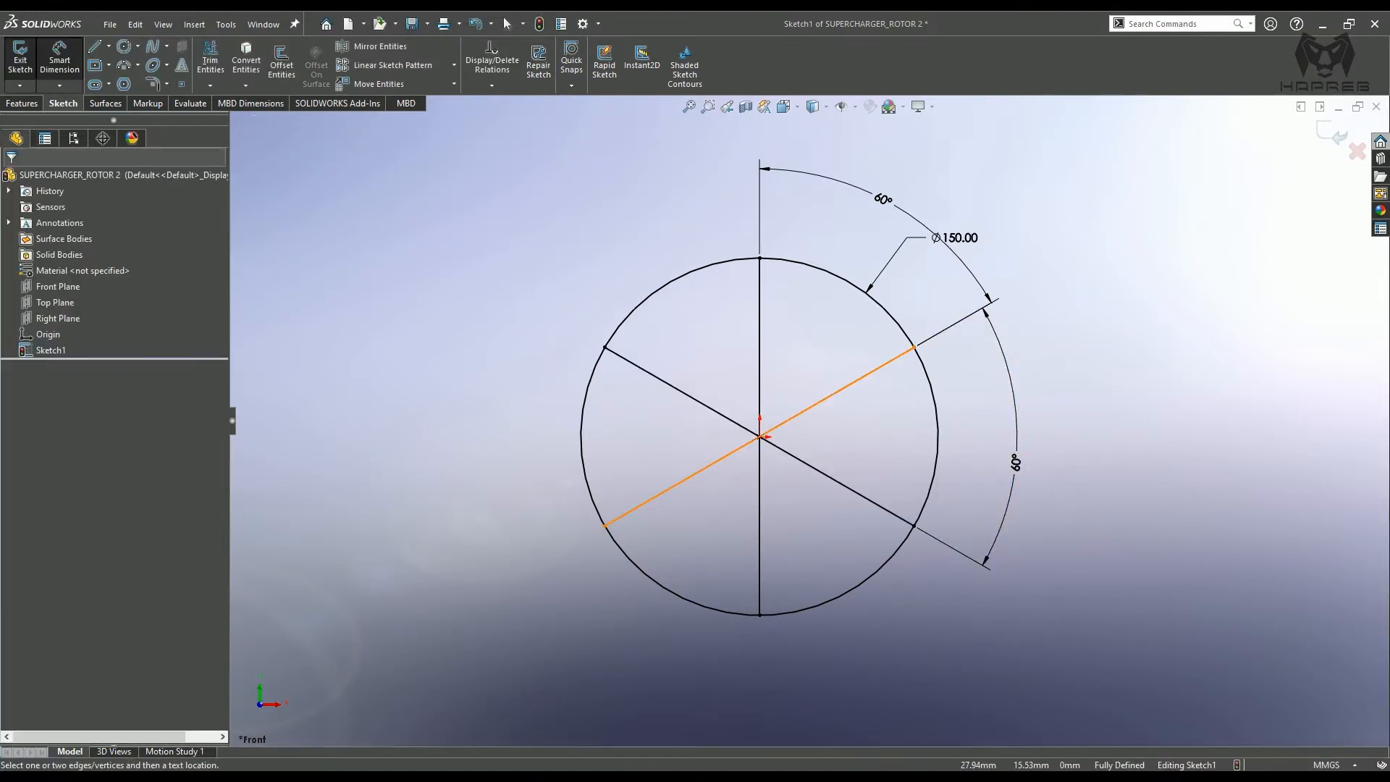
key(Escape)
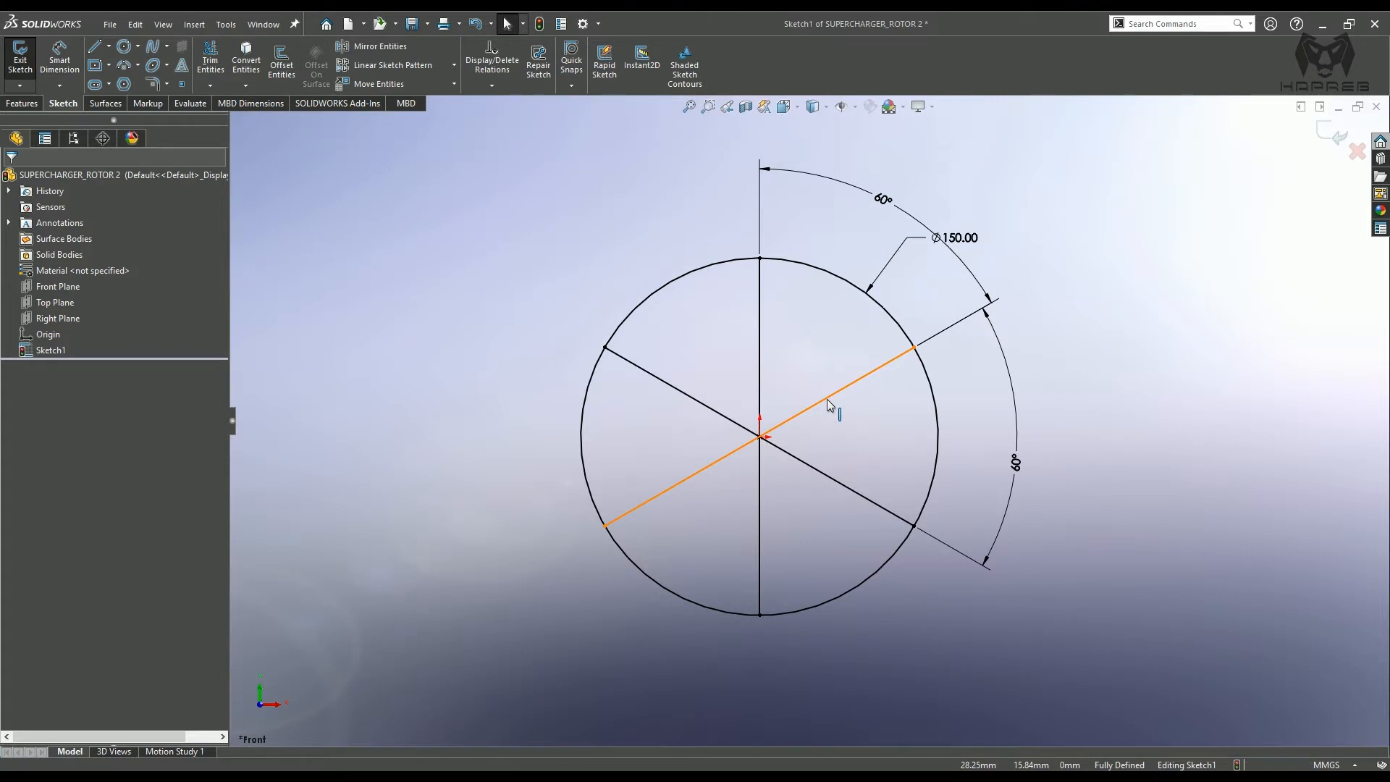
- Convert the three diameter lines and the 150 mm circle to construction geometry
click(826, 399)
ctrl+click(761, 364)
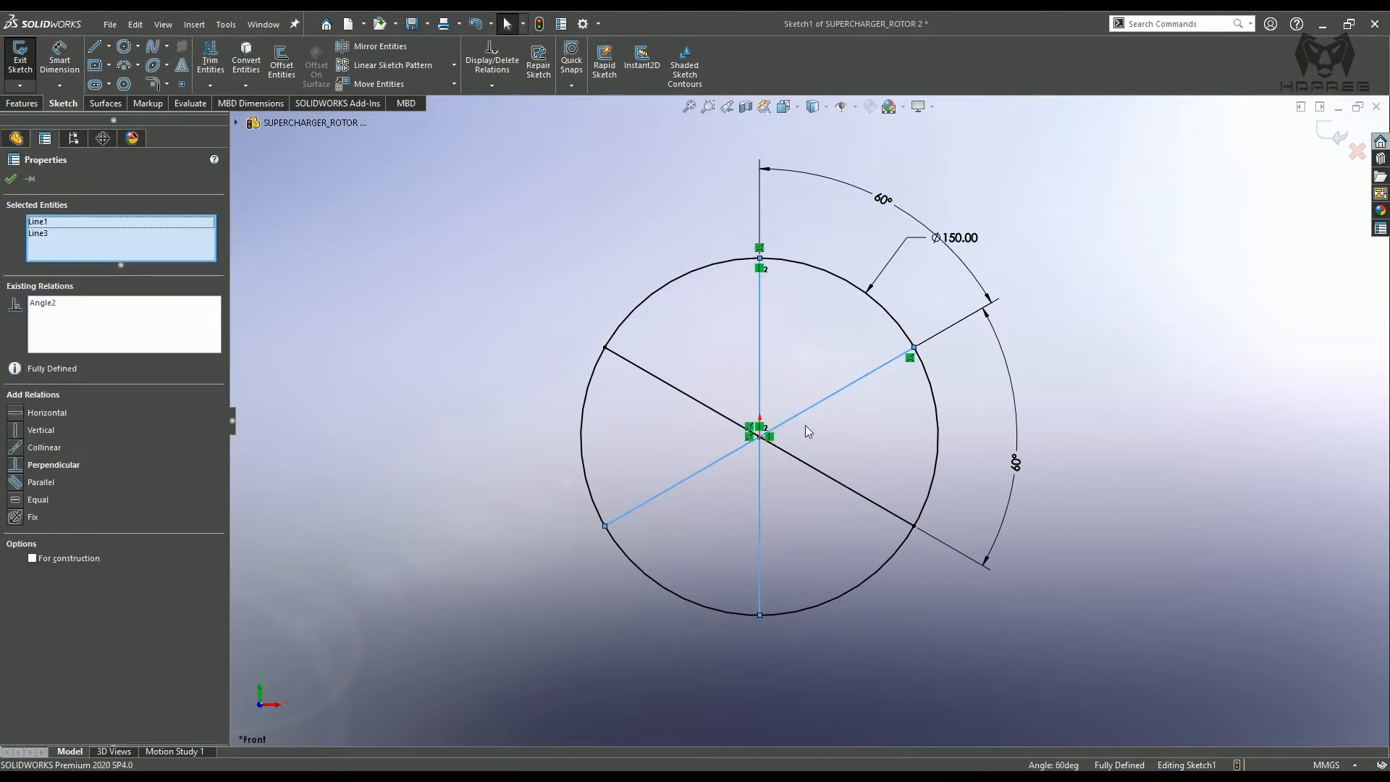
ctrl+click(808, 464)
ctrl+click(937, 448)
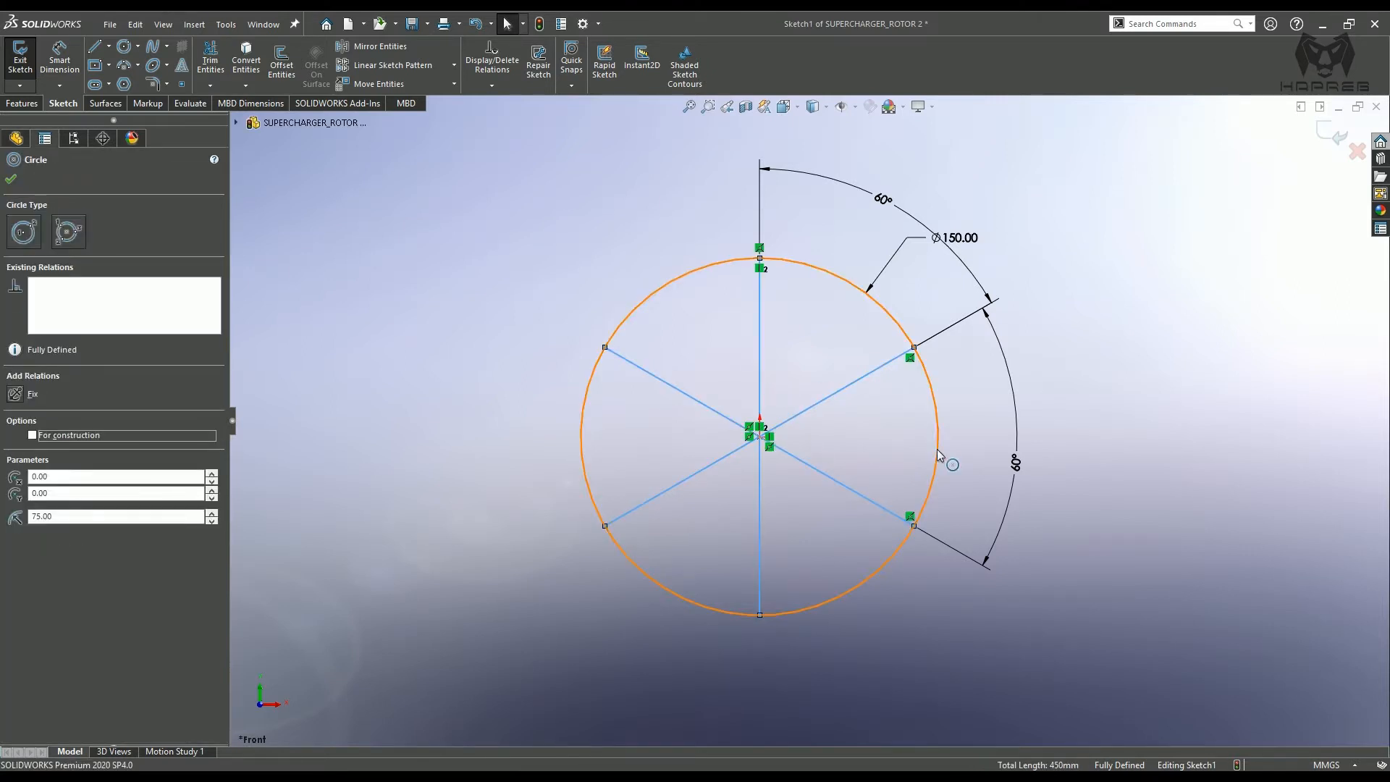
click(1000, 412)
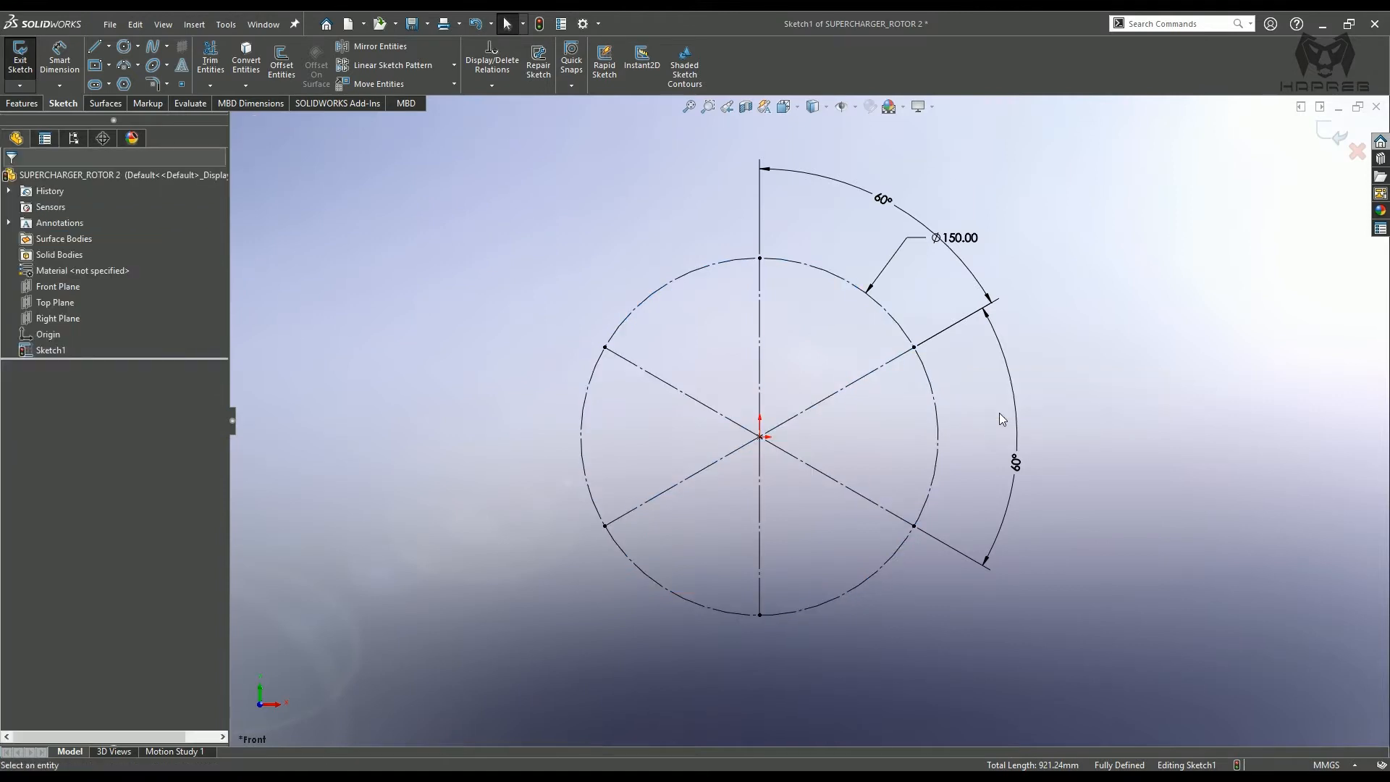
- Sketch a smaller circle about 35 mm in diameter, centred on the origin
scroll(806, 462, down, 2)
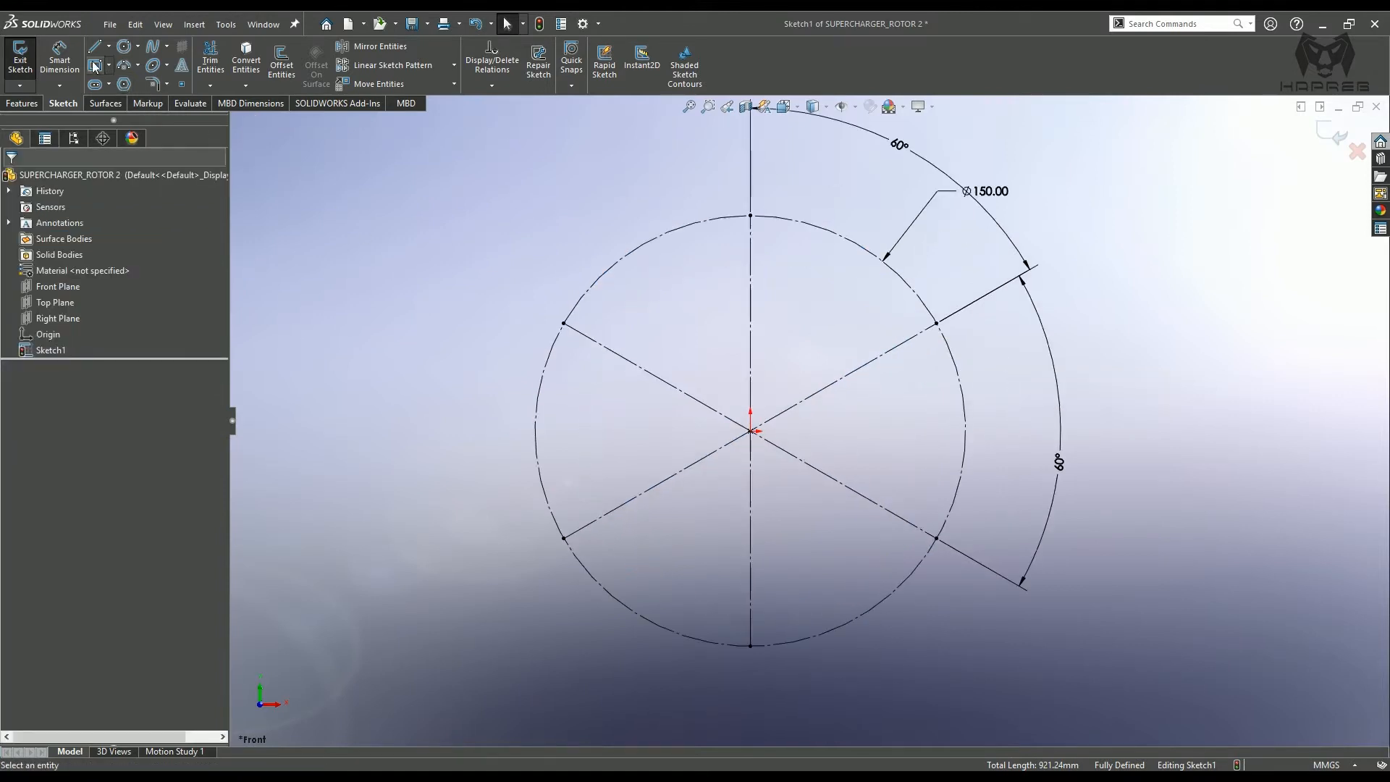
click(122, 48)
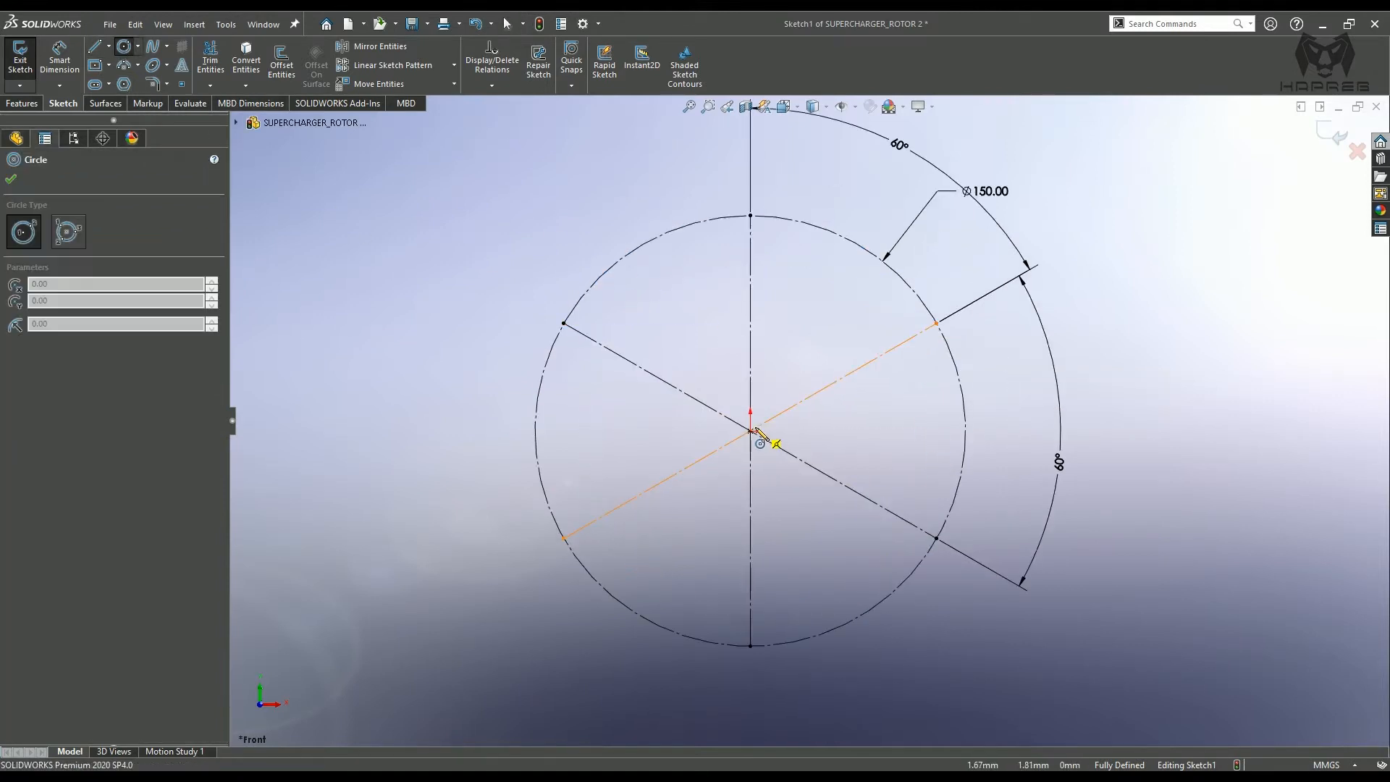
drag(751, 431, 792, 402)
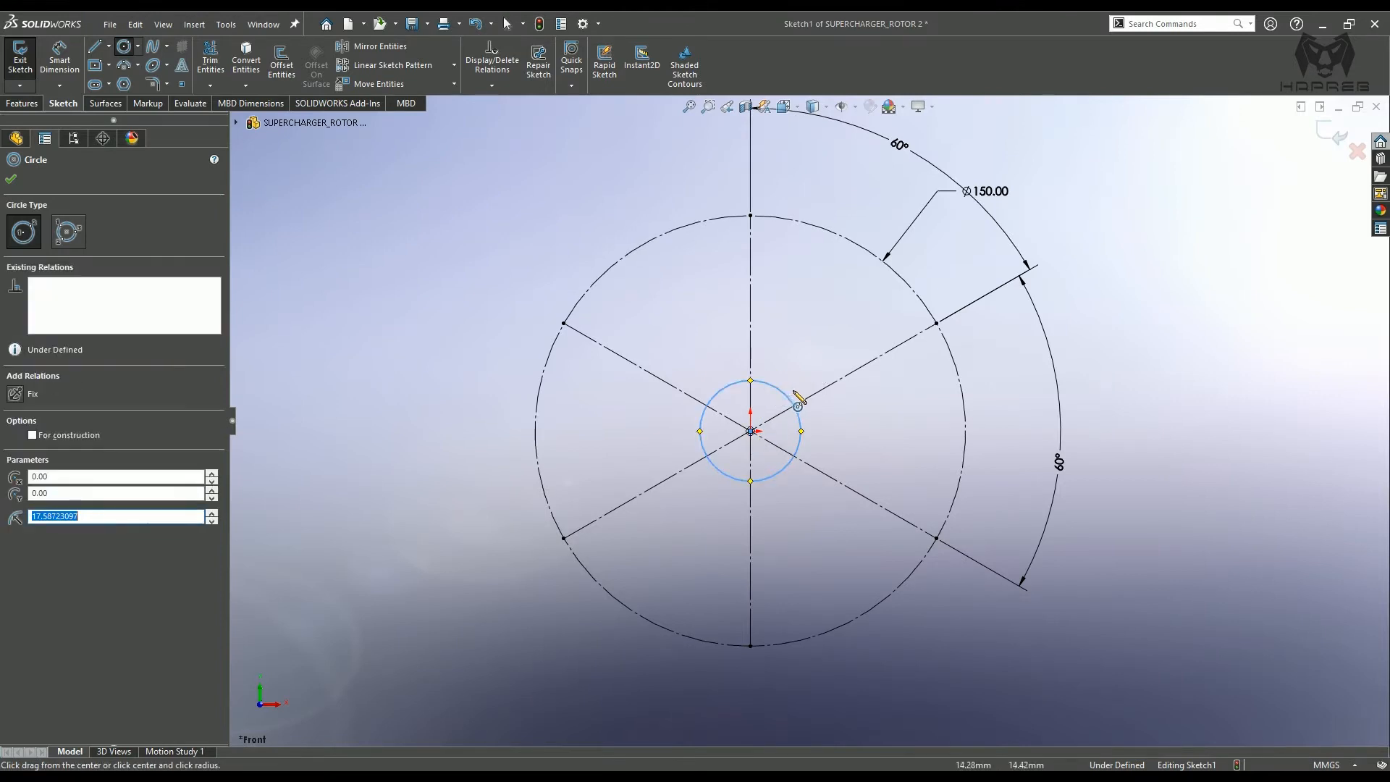
key(Escape)
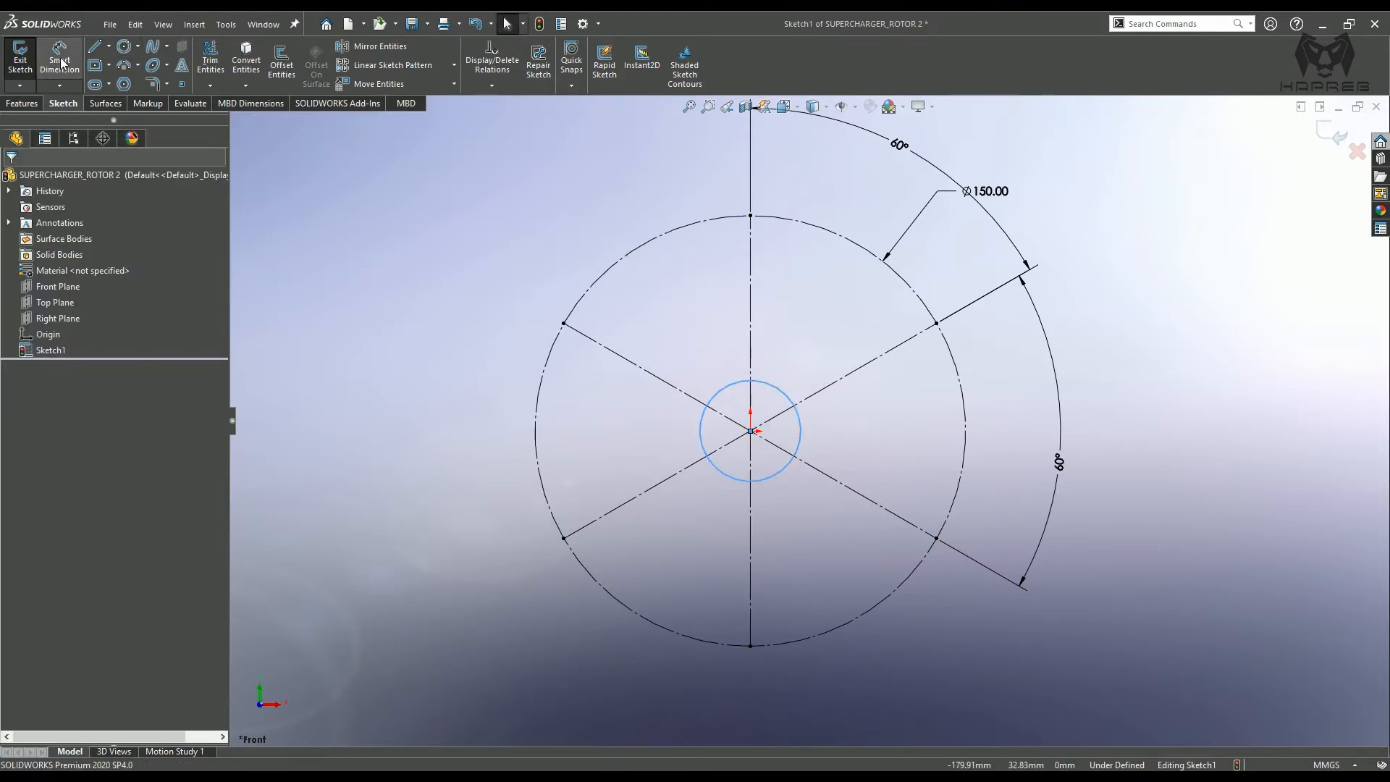
- Dimension the small central circle to a diameter of 25 mm
click(796, 407)
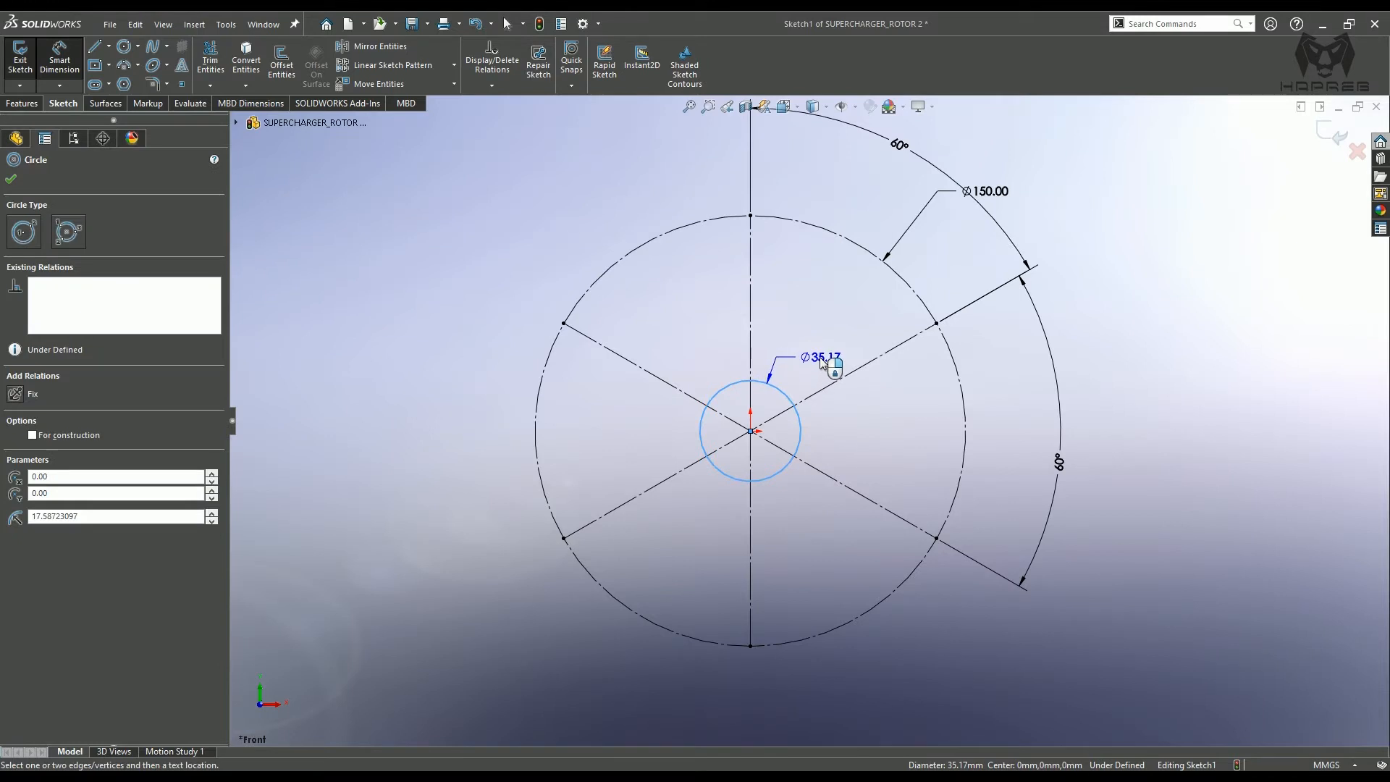
click(822, 361)
text(25)
key(Return)
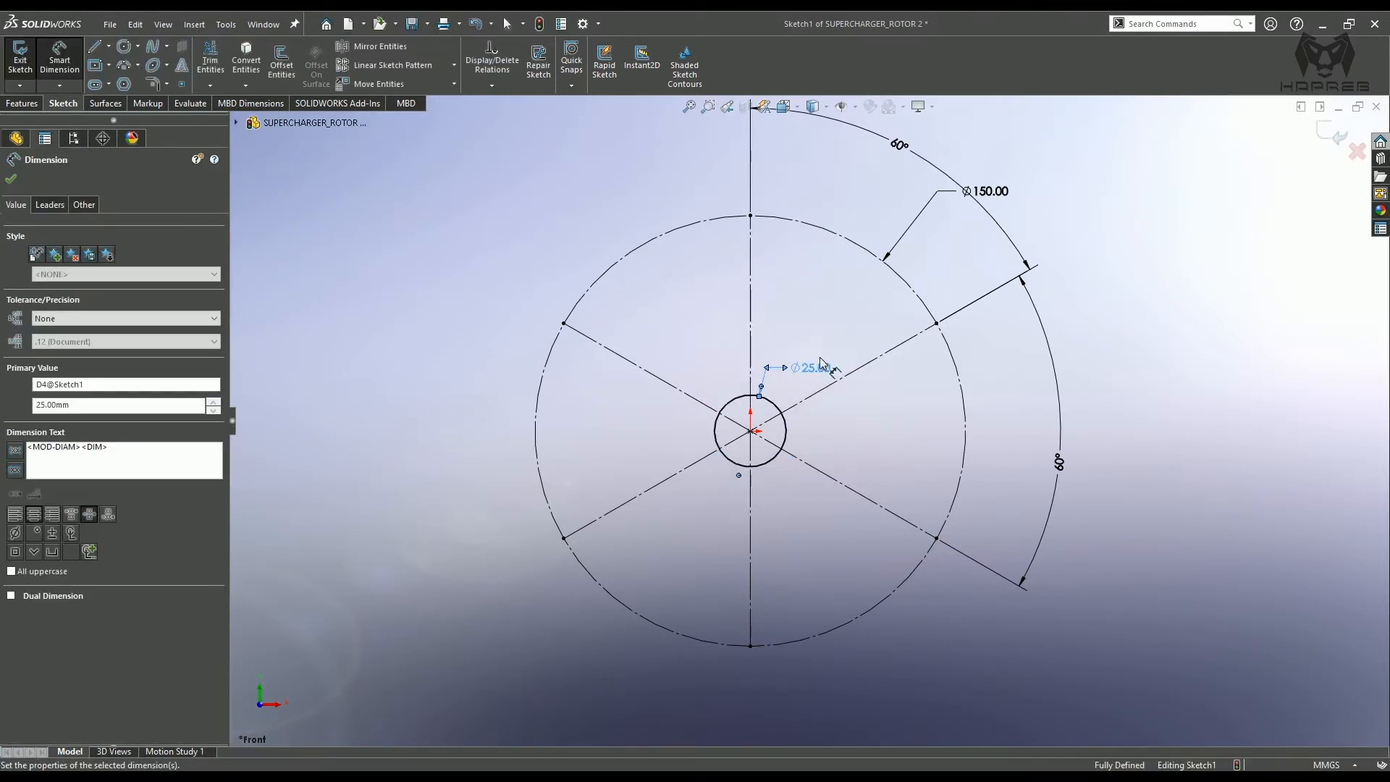
scroll(830, 439, down, 2)
key(Escape)
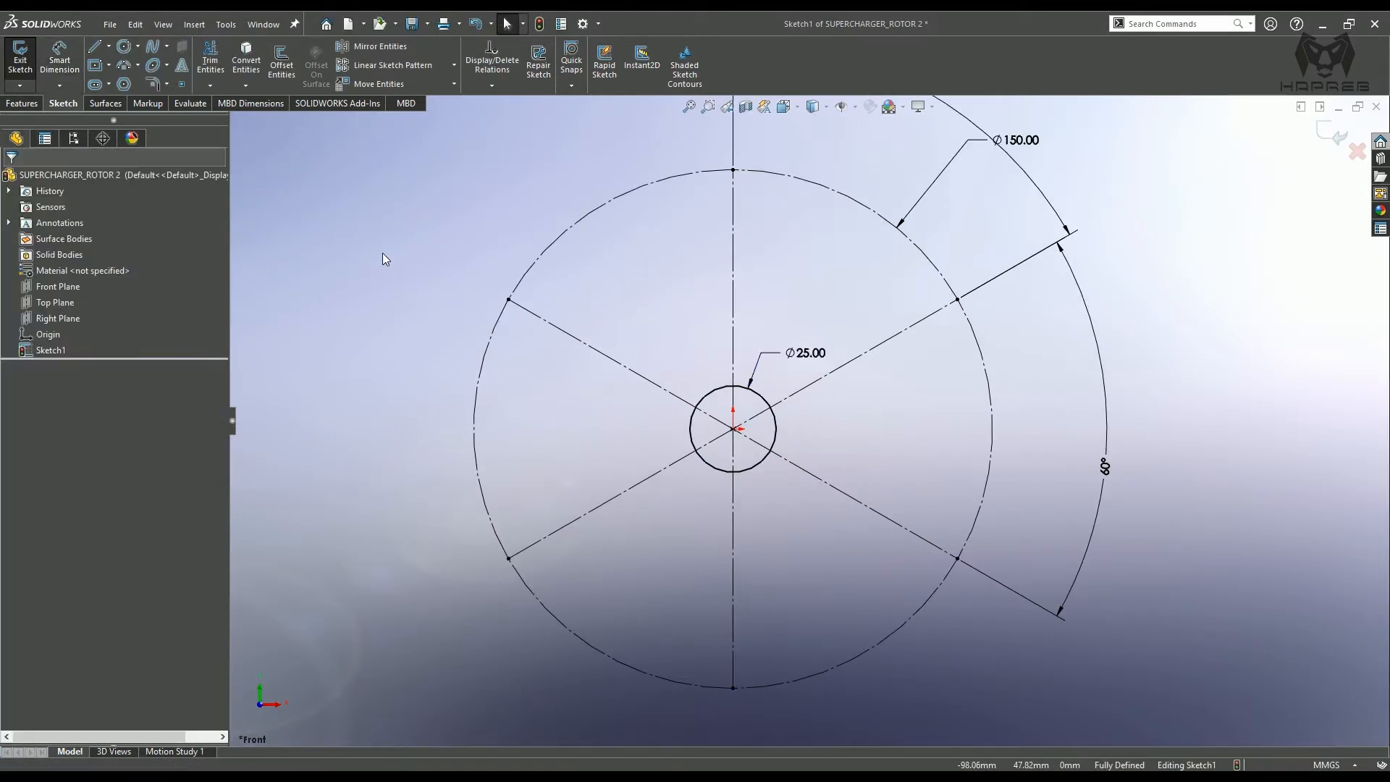
- Sketch a circle about 14 mm in diameter on the vertical construction line, centred about 32 mm above the origin
click(126, 52)
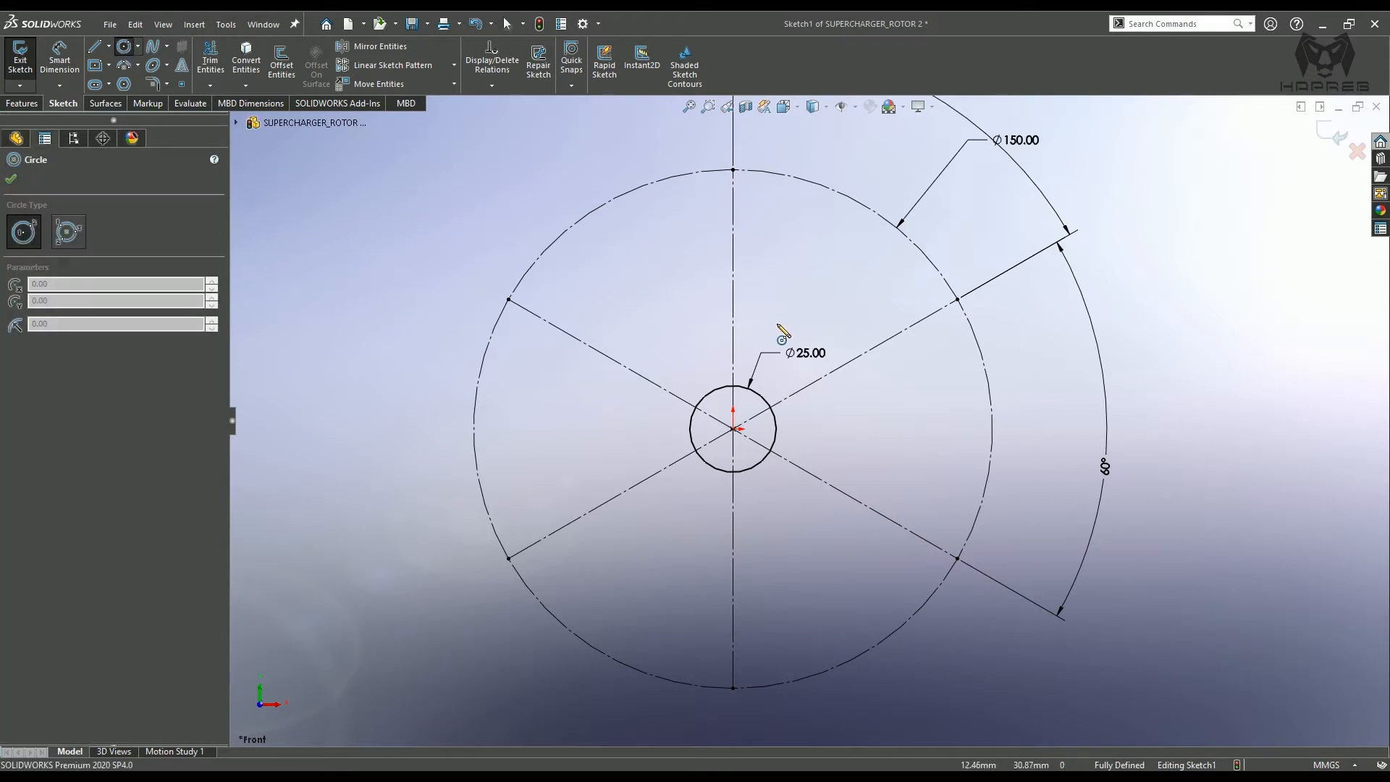
click(733, 317)
click(757, 316)
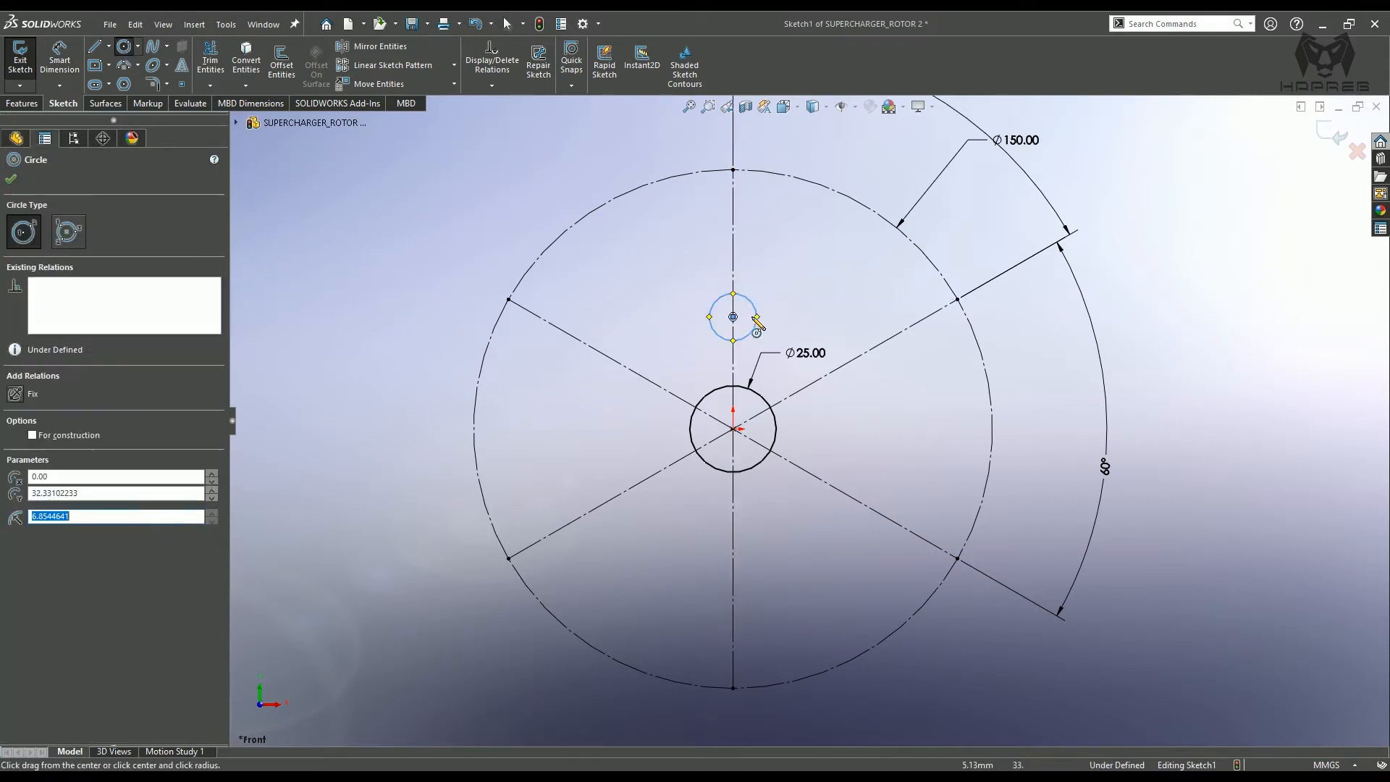
- Sketch a larger circle about 30.5 mm in diameter, concentric with the small circle on the vertical construction line above the origin
scroll(806, 302, down, 2)
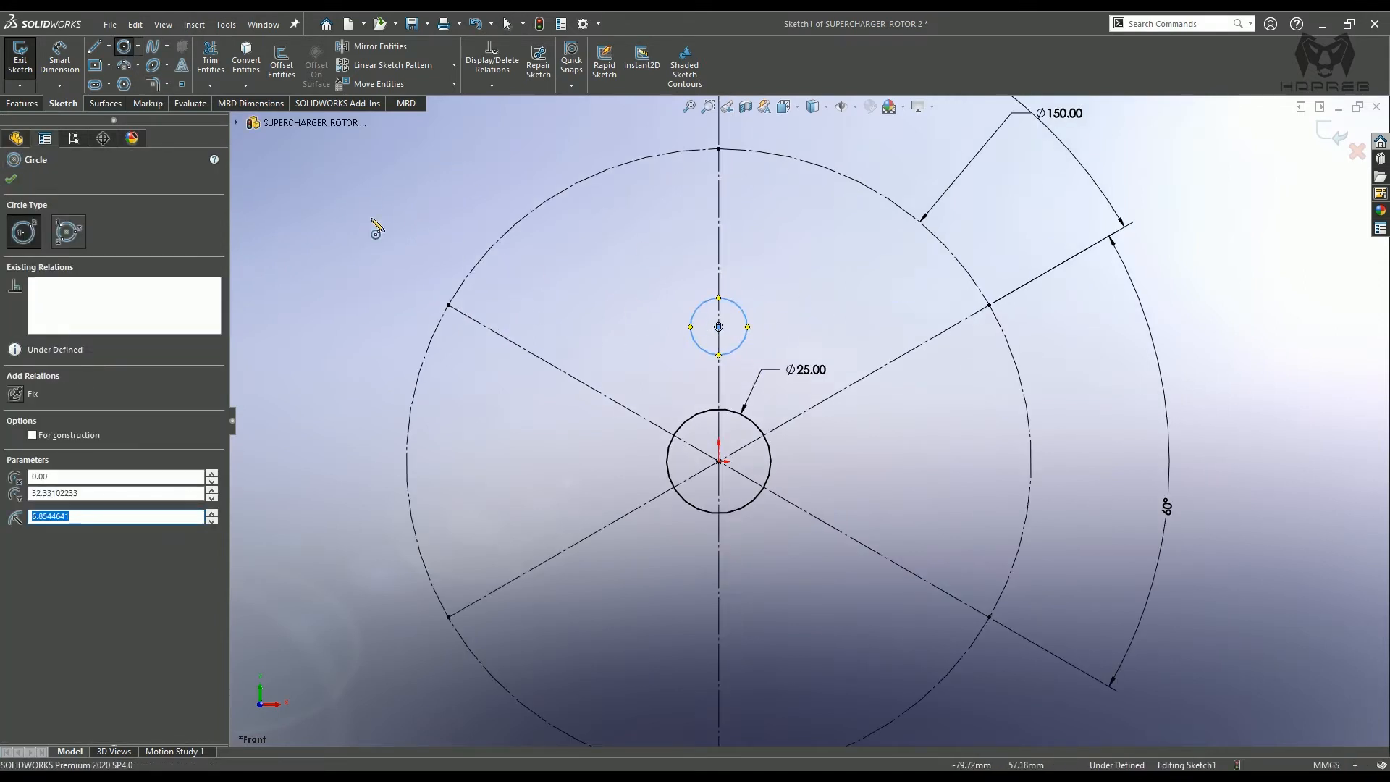
click(718, 326)
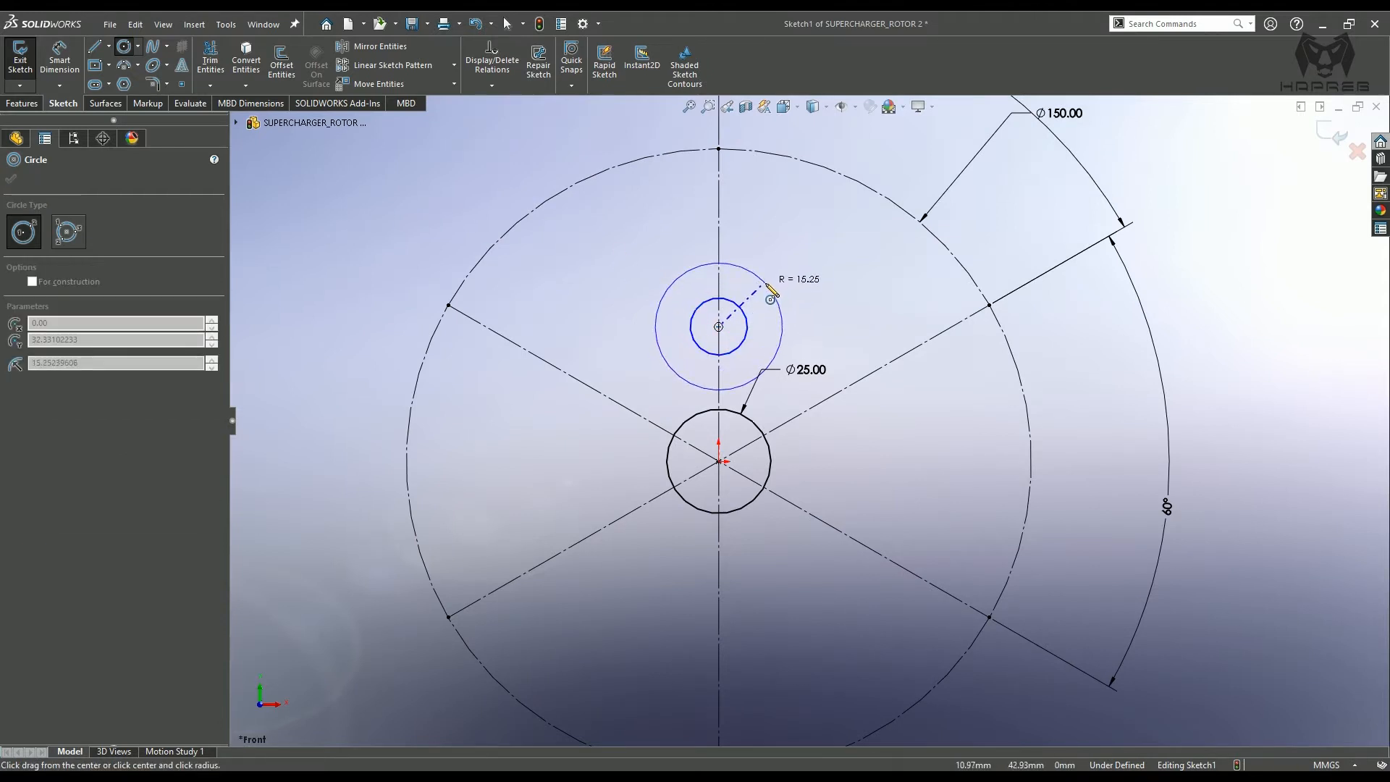
click(771, 289)
key(Escape)
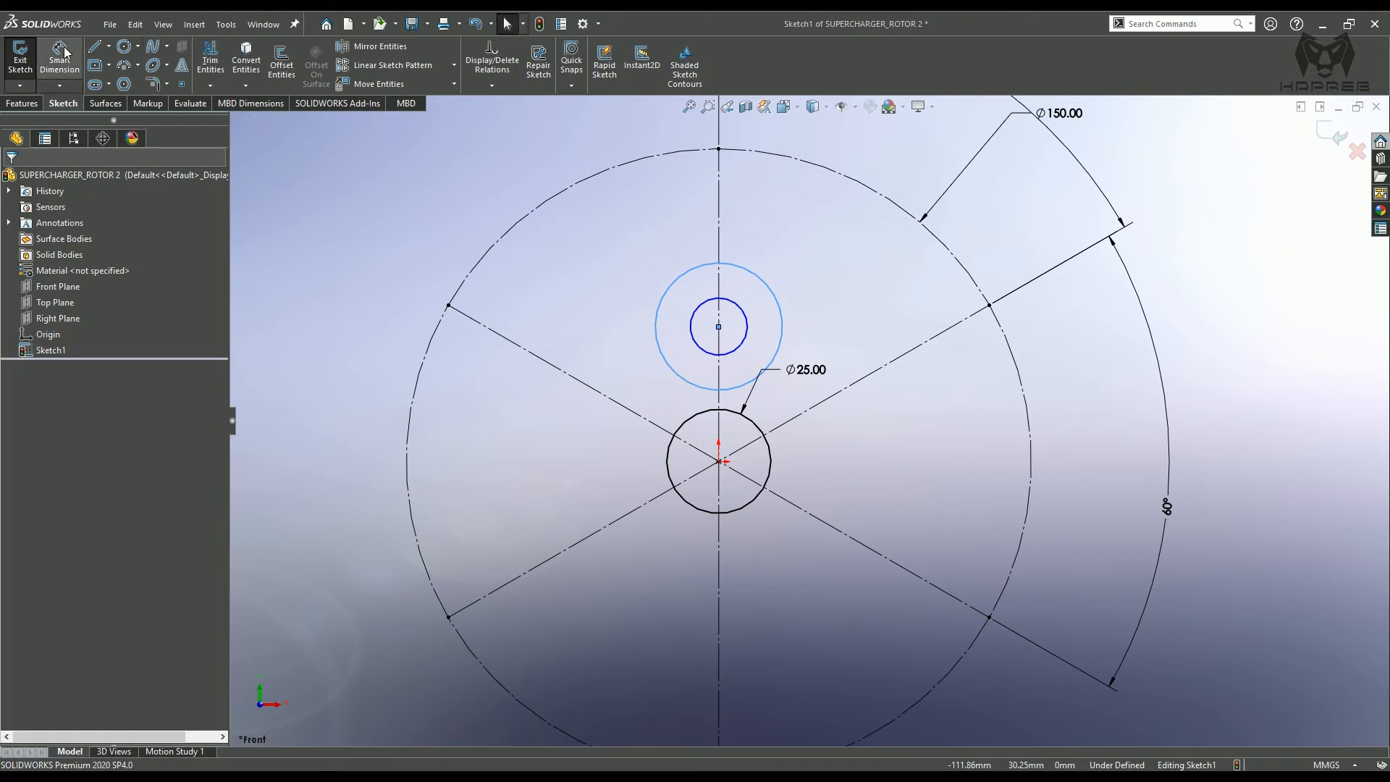
- Dimension the inner of the two concentric circles above the origin to a diameter of 15 mm
click(63, 55)
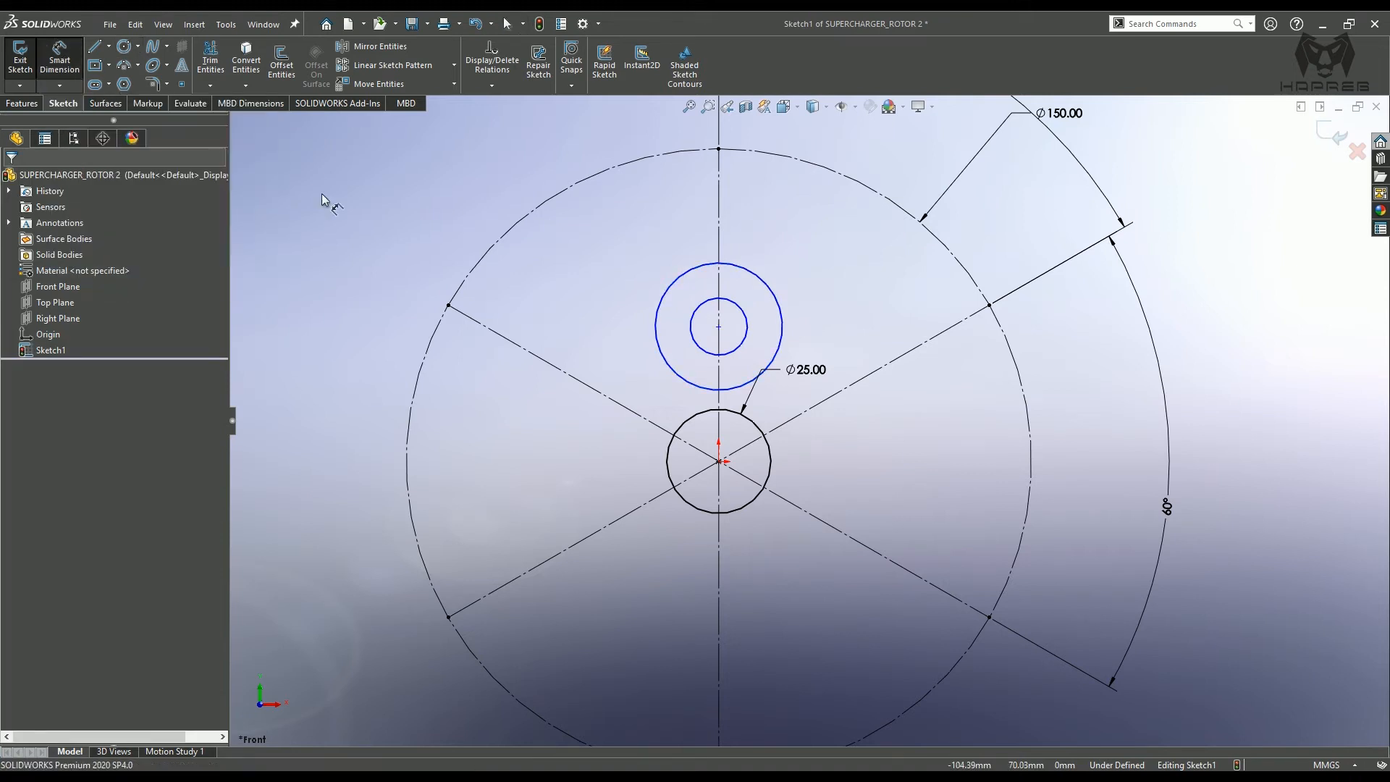
click(741, 311)
click(833, 277)
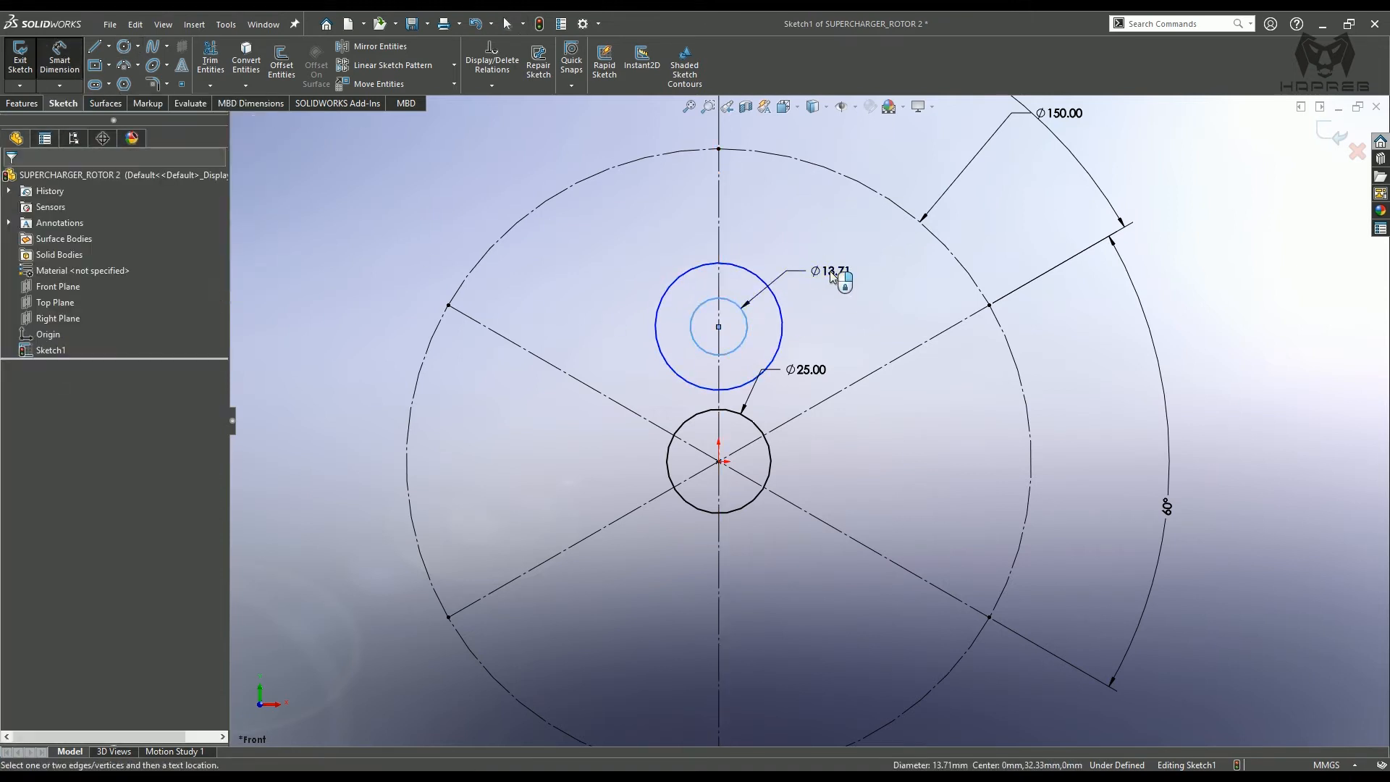
text(15)
key(Return)
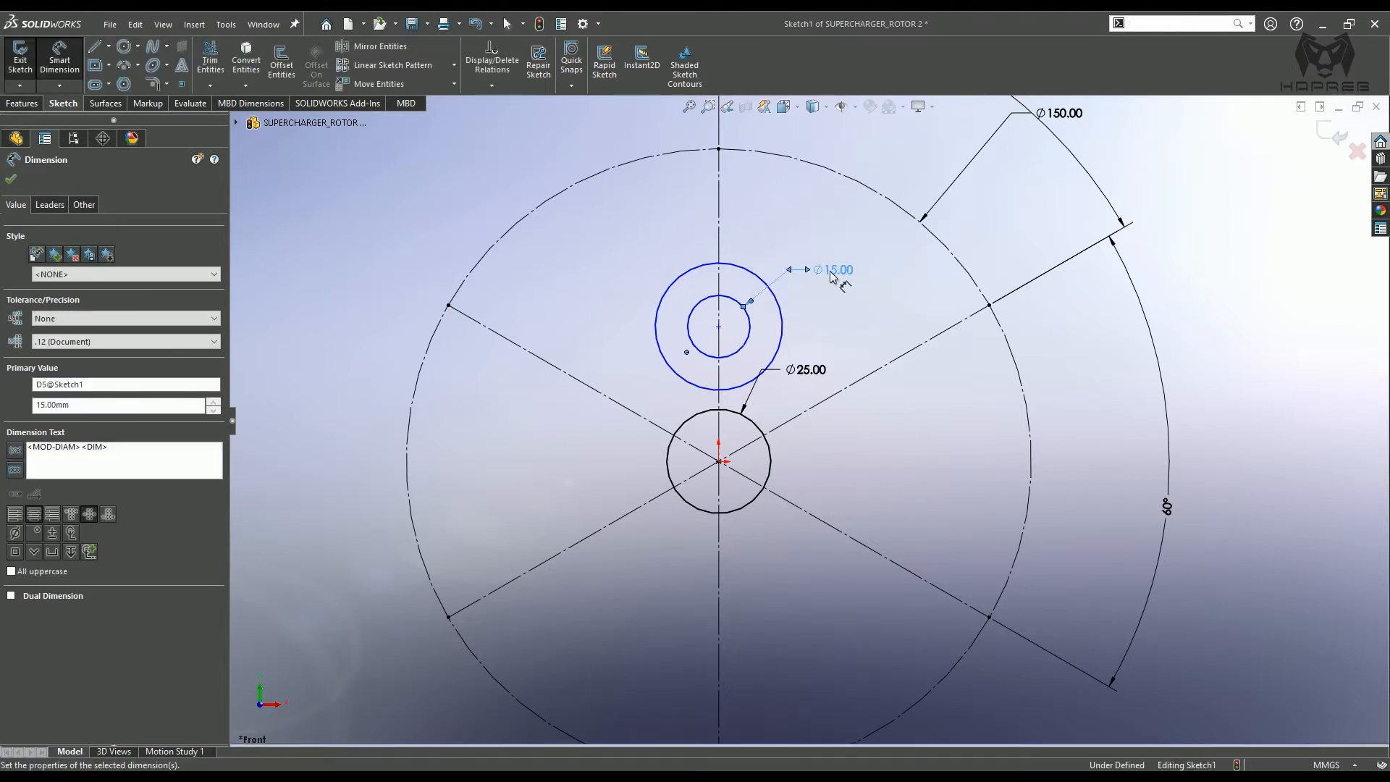
click(589, 297)
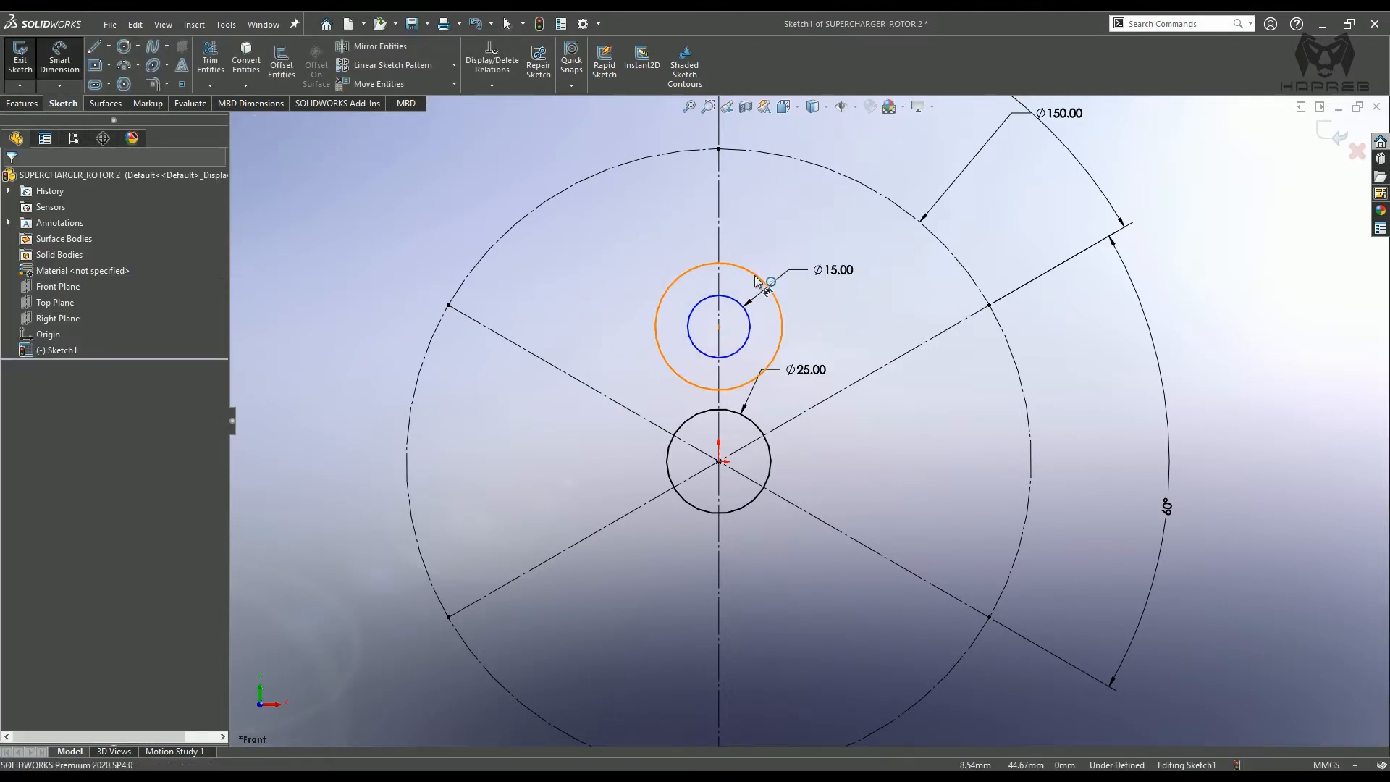
- Dimension the outer concentric circle's diameter, accepting its size as drawn
click(756, 279)
click(833, 230)
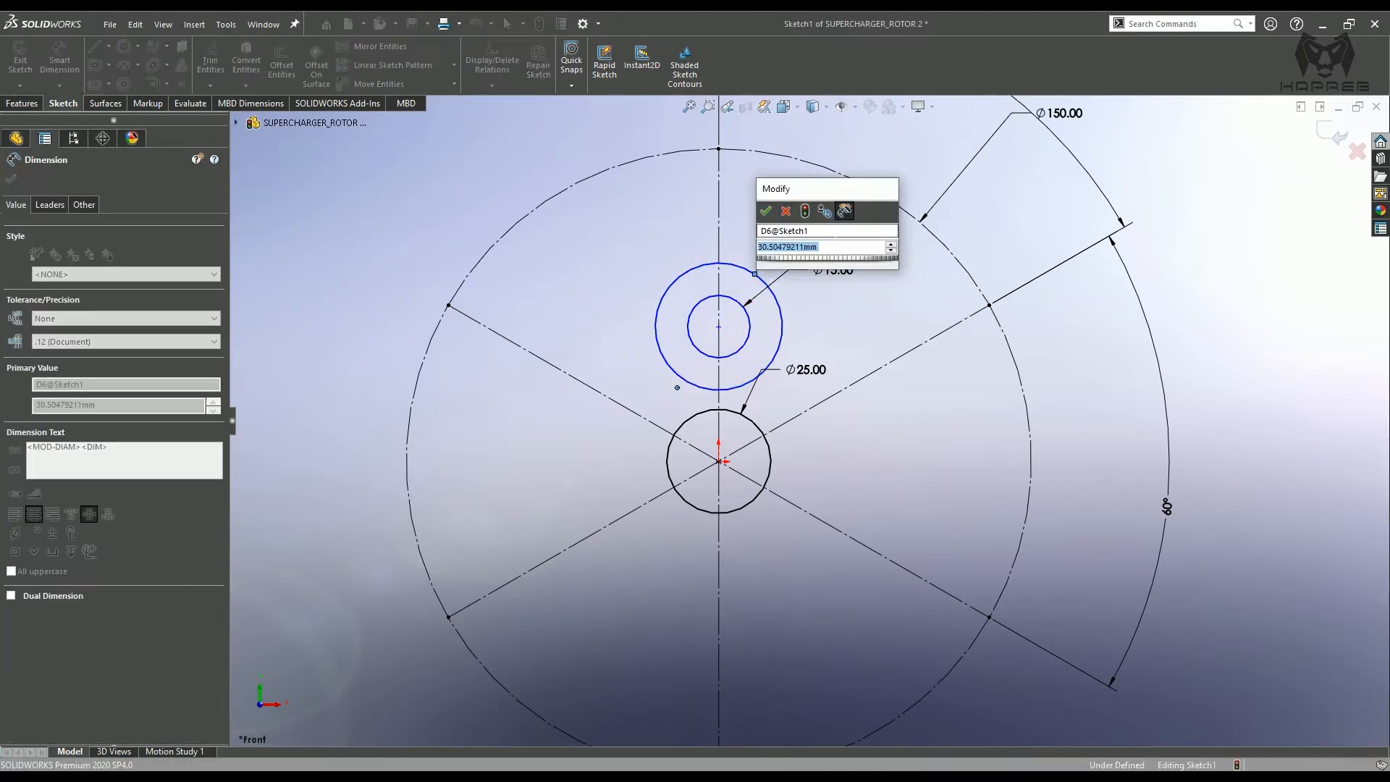
click(766, 211)
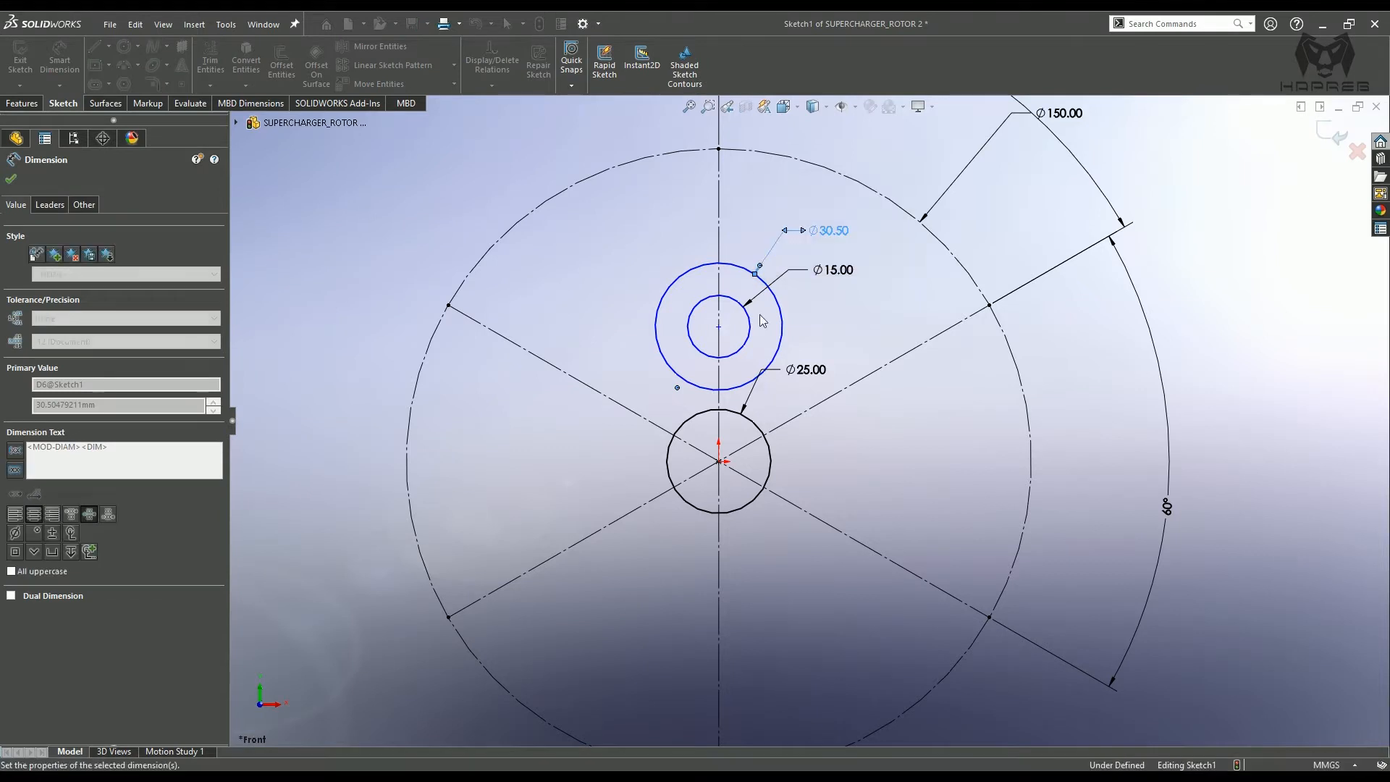
click(12, 180)
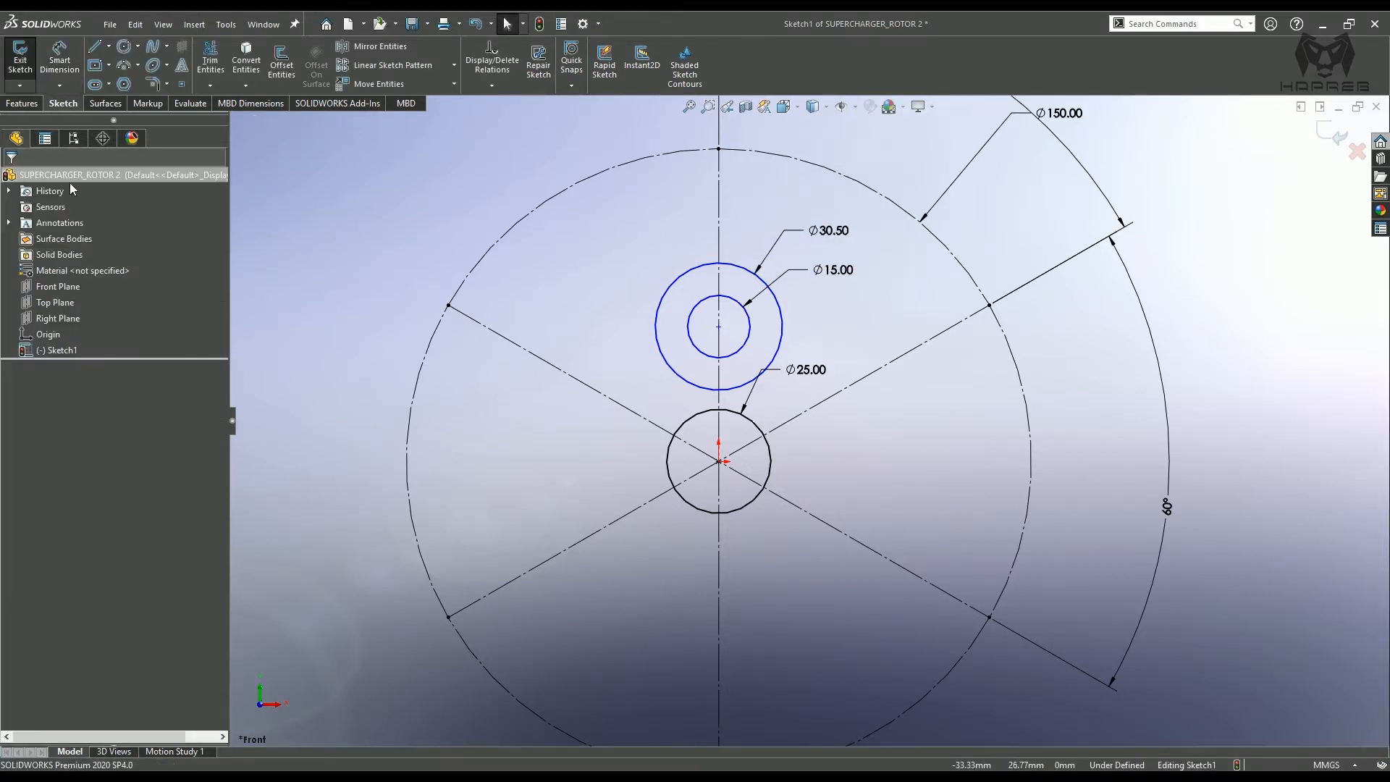
- Dimension the distance between the concentric circles' centre and the origin to 30 mm
click(51, 49)
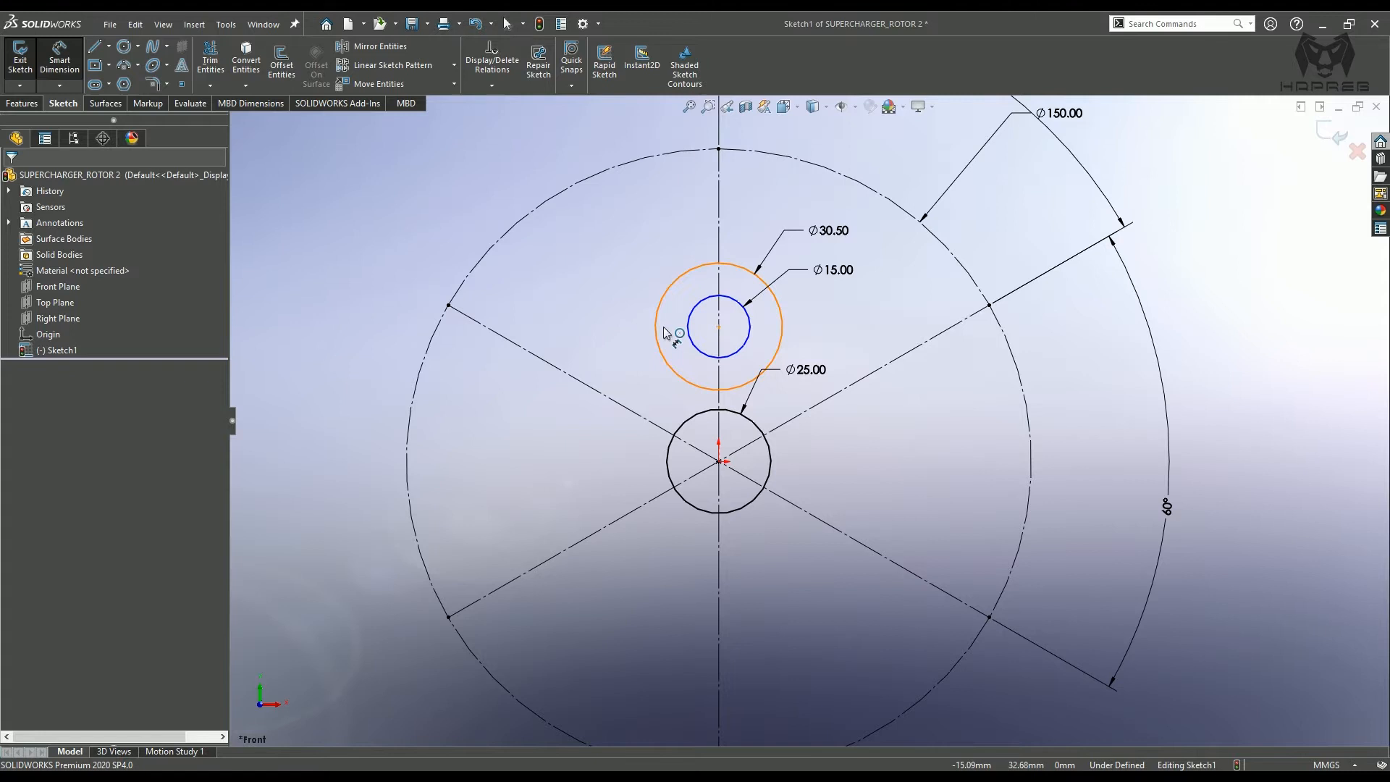
click(719, 327)
click(719, 462)
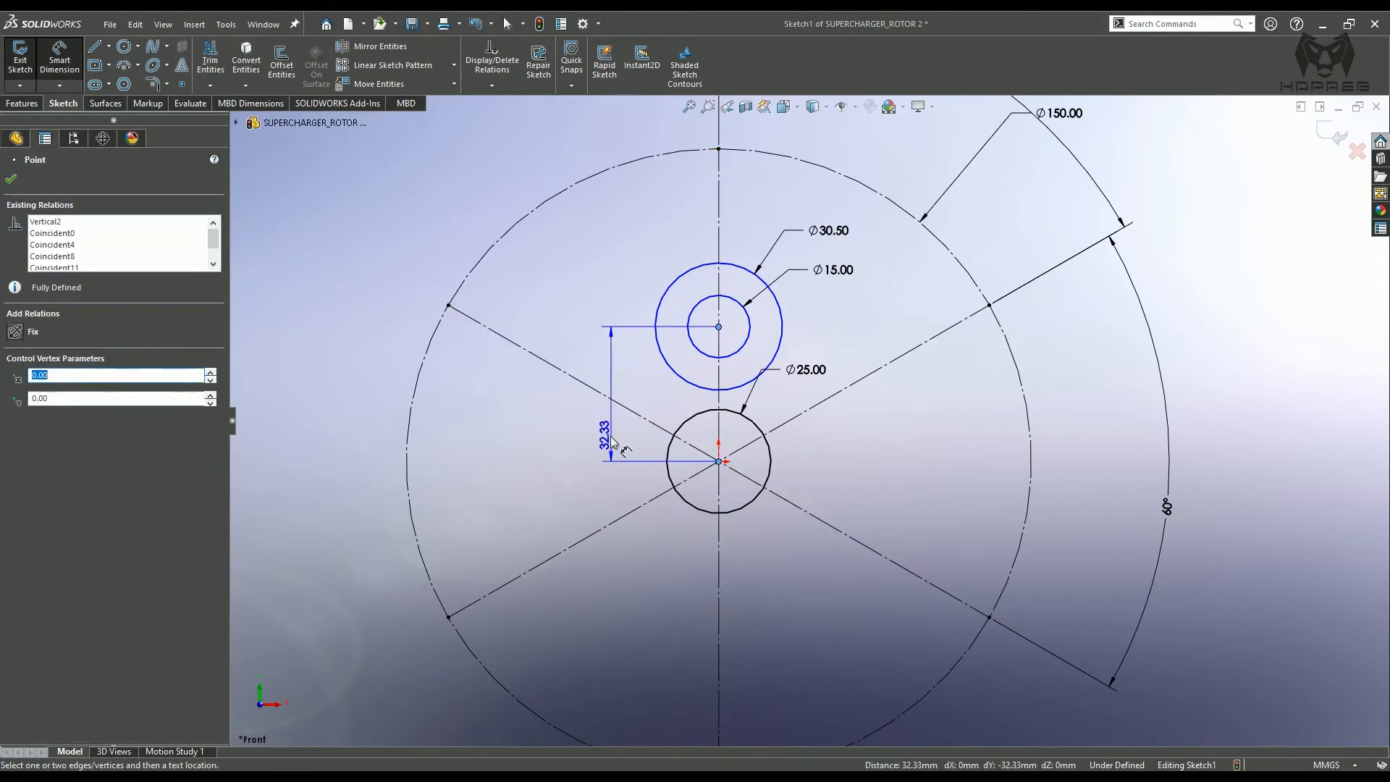
click(605, 405)
text(30)
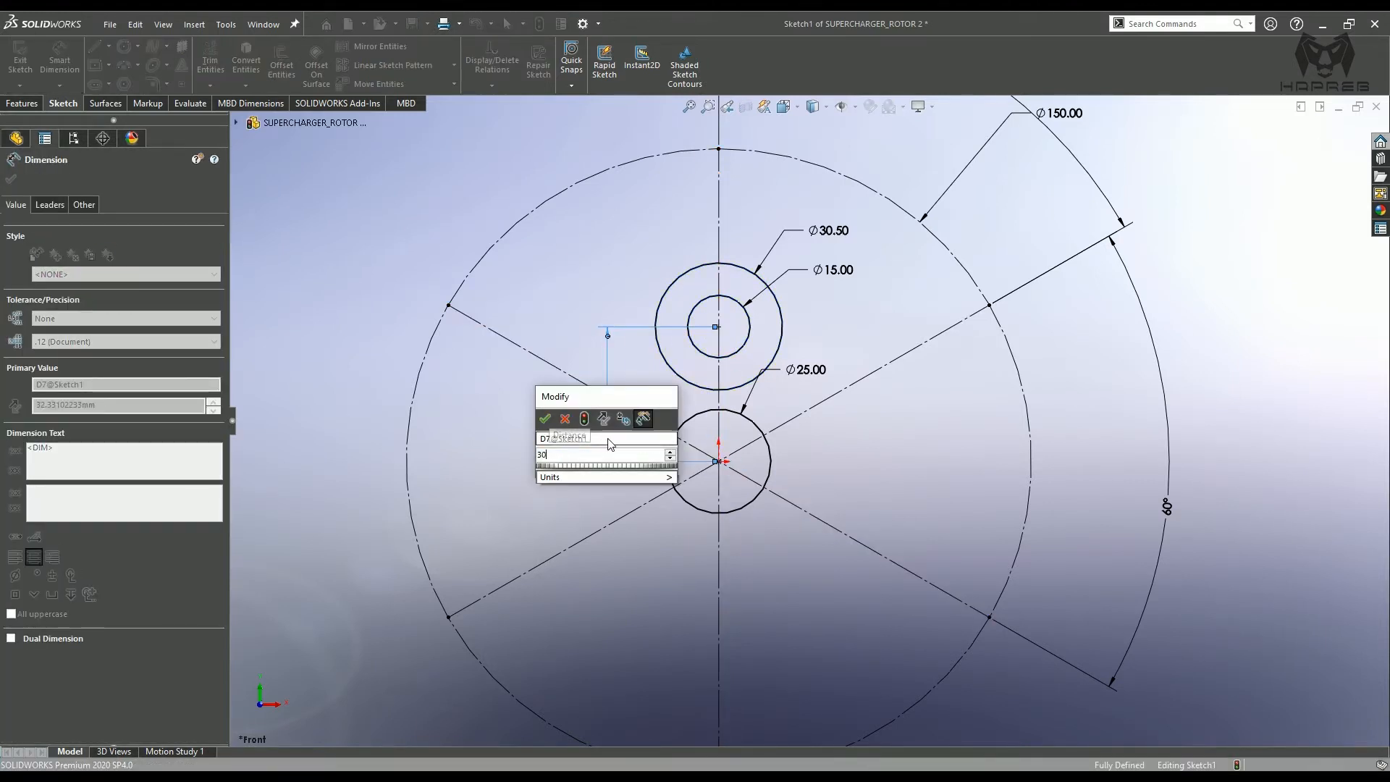
key(Return)
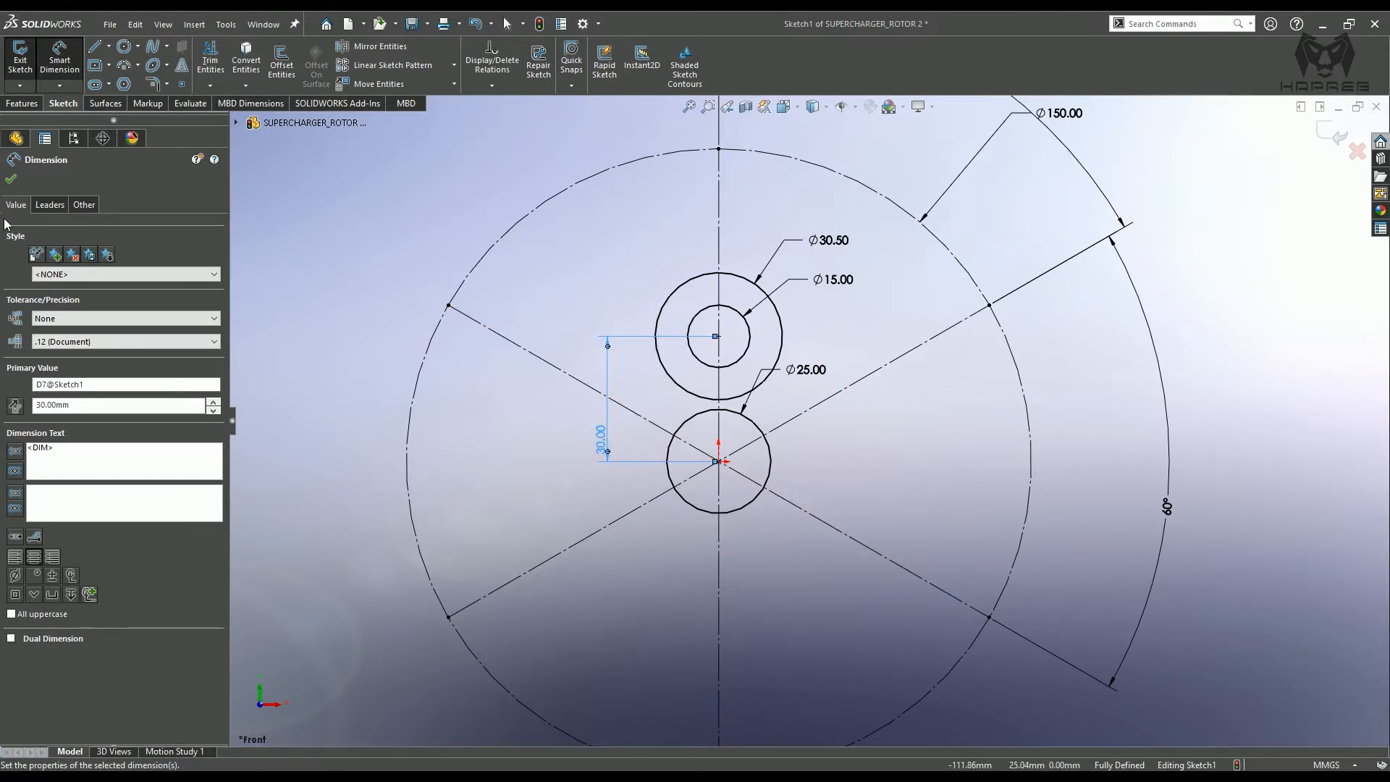
click(10, 180)
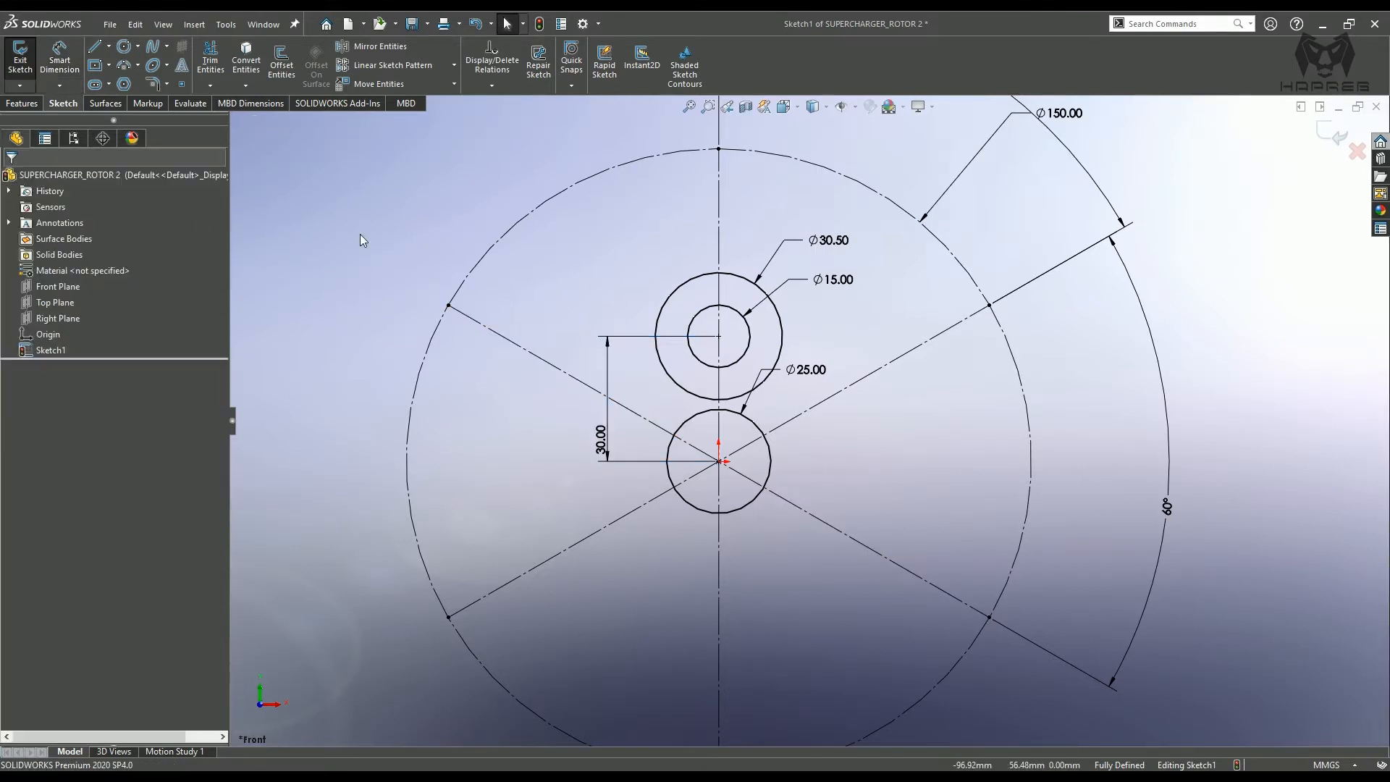
- Set the outer concentric circle's diameter to 30 mm
double_click(814, 245)
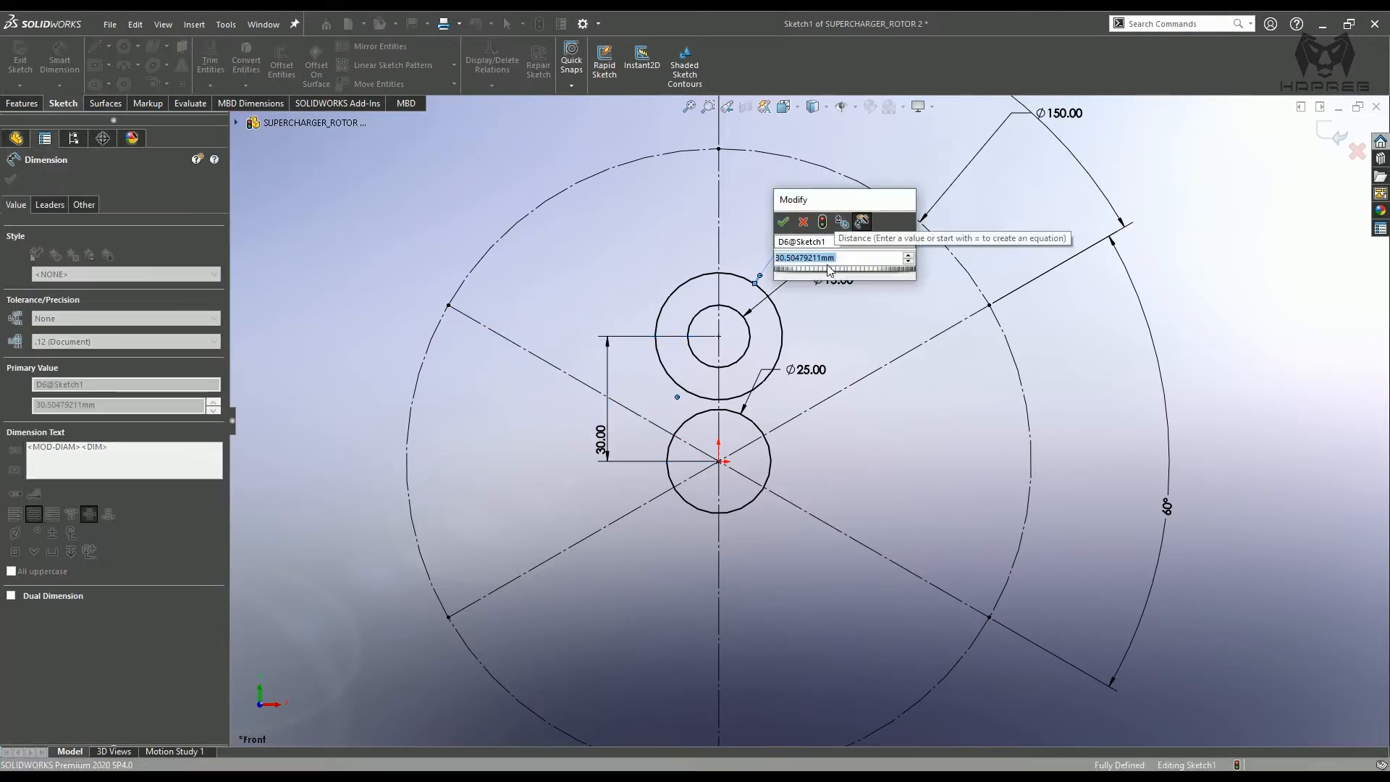
text(30)
key(Return)
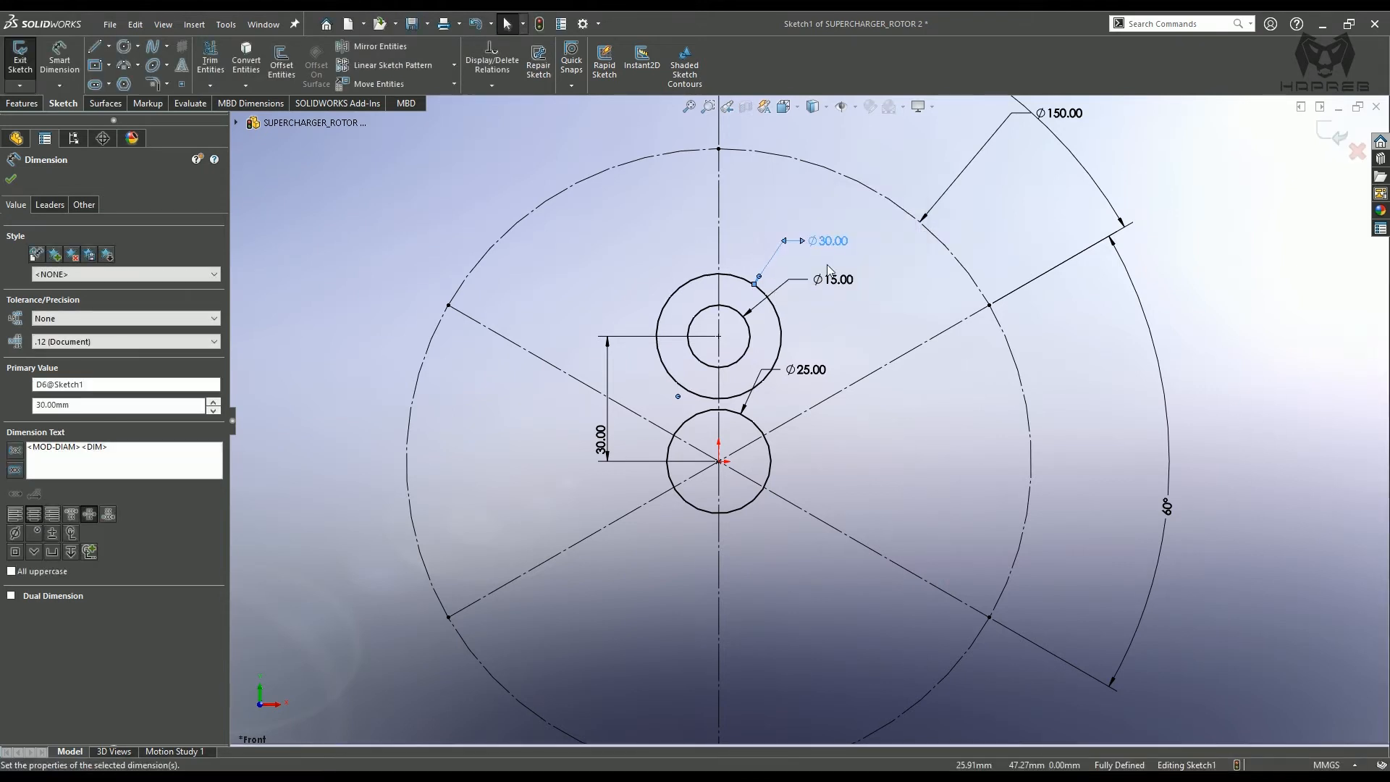
click(10, 181)
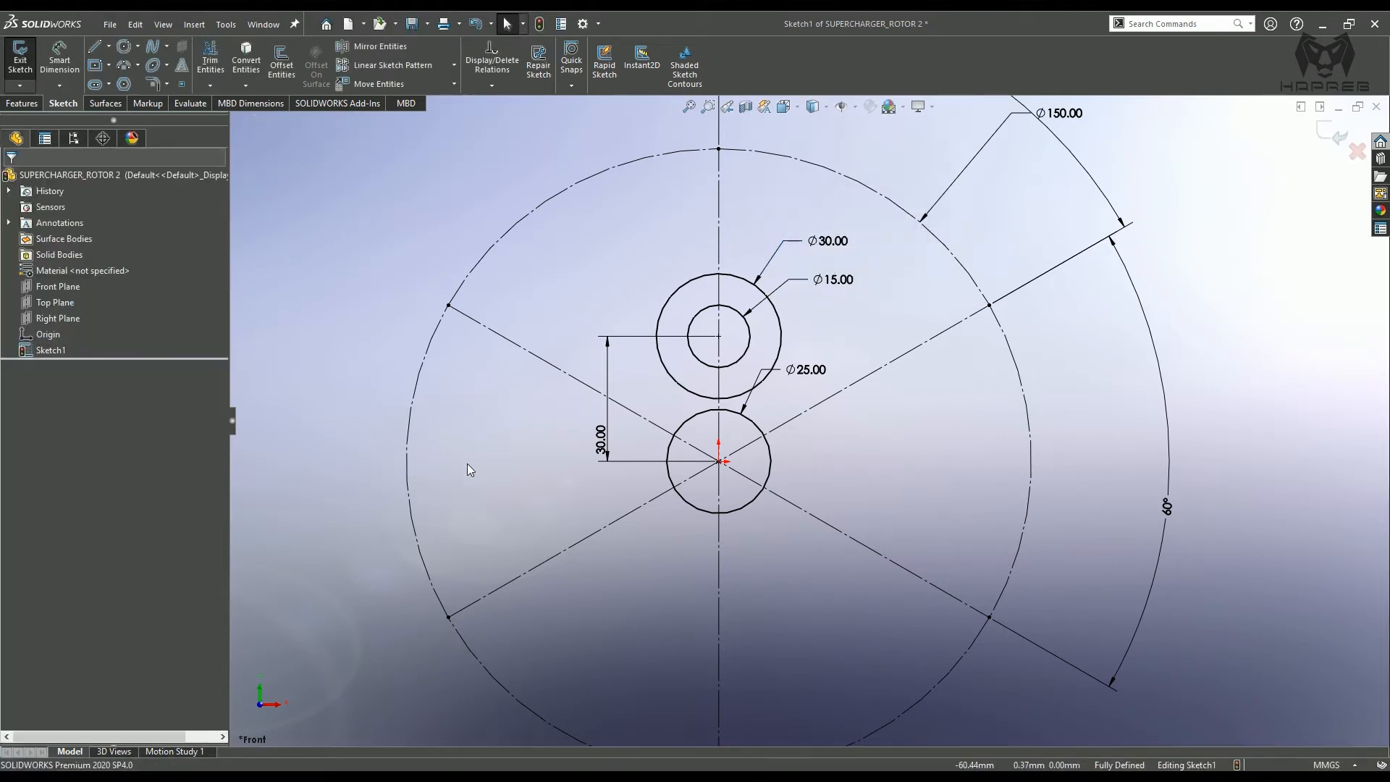
- Create a circular sketch pattern of both concentric circles around the origin with 3 equally spaced instances over 360°
click(454, 65)
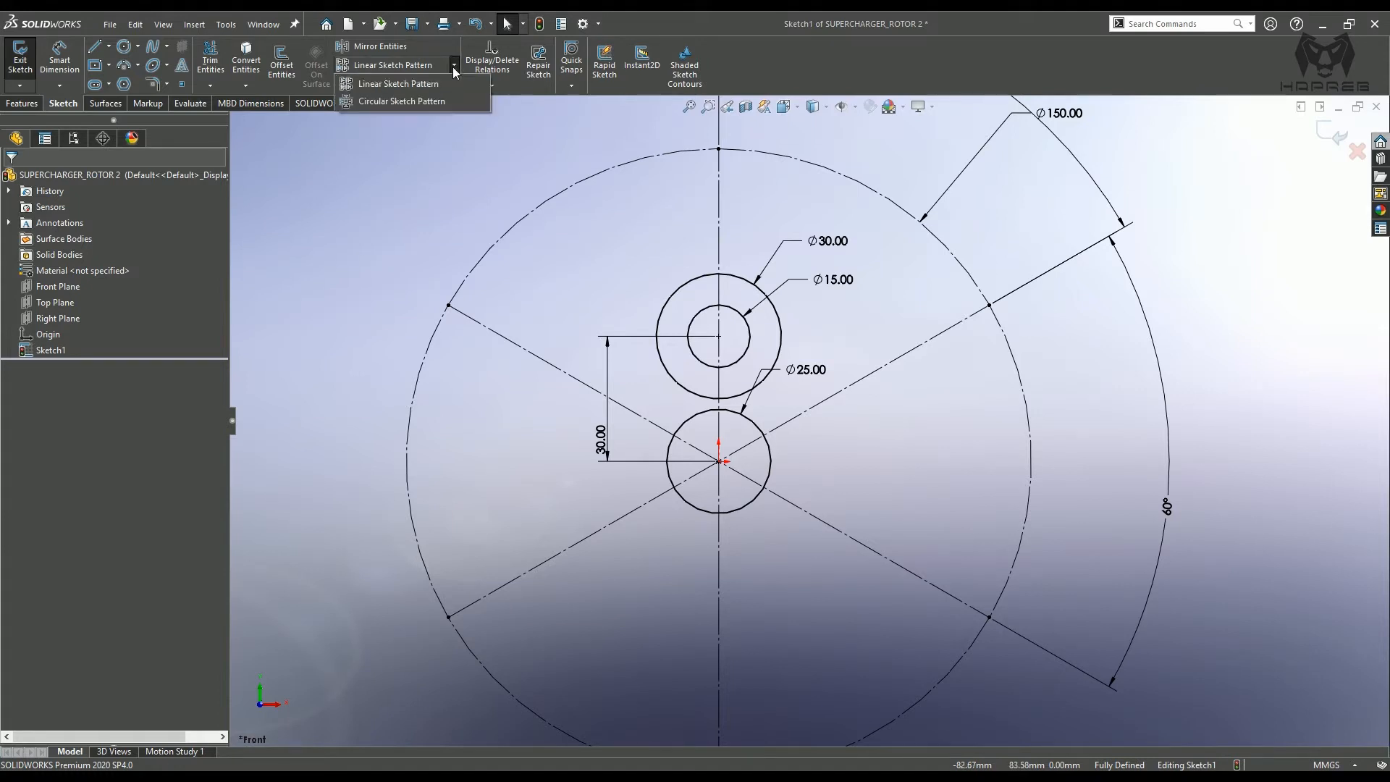
click(417, 97)
click(111, 225)
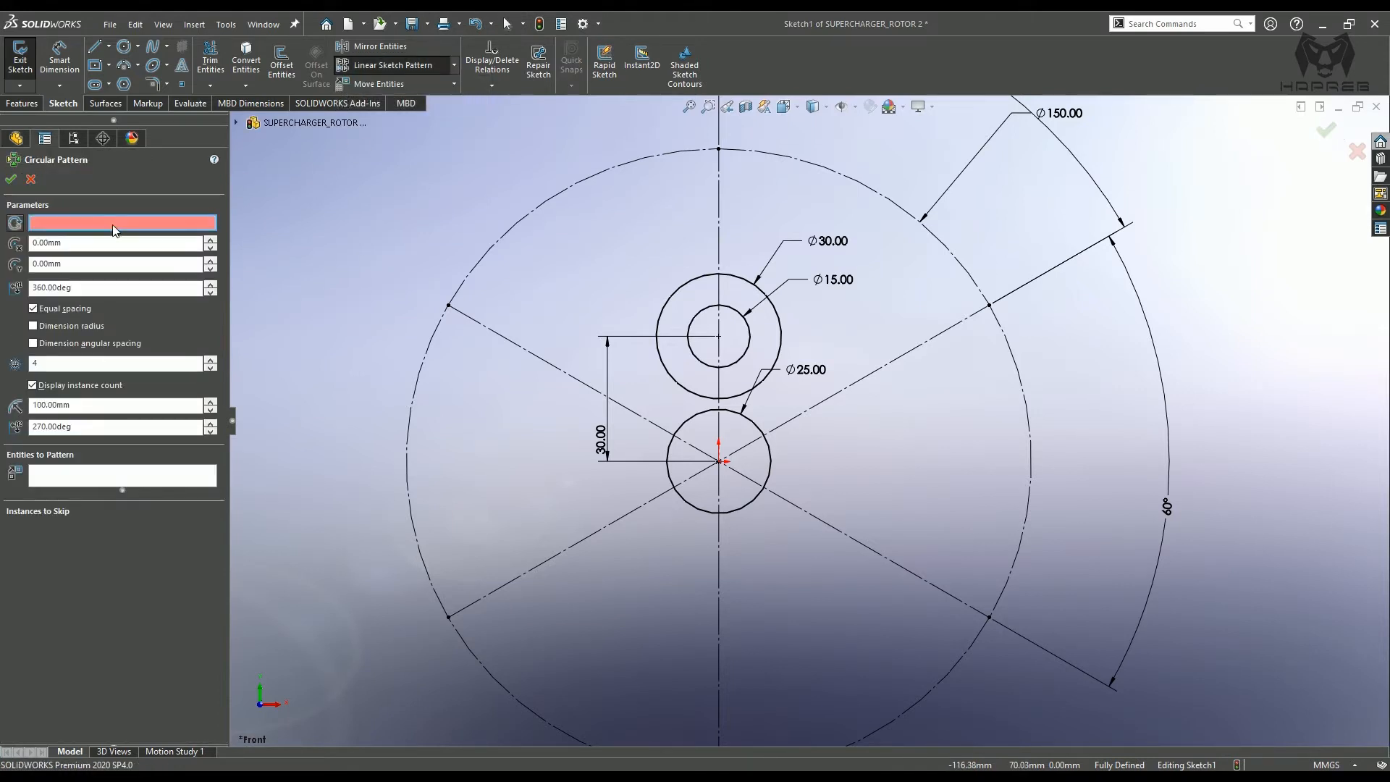
click(780, 351)
click(751, 335)
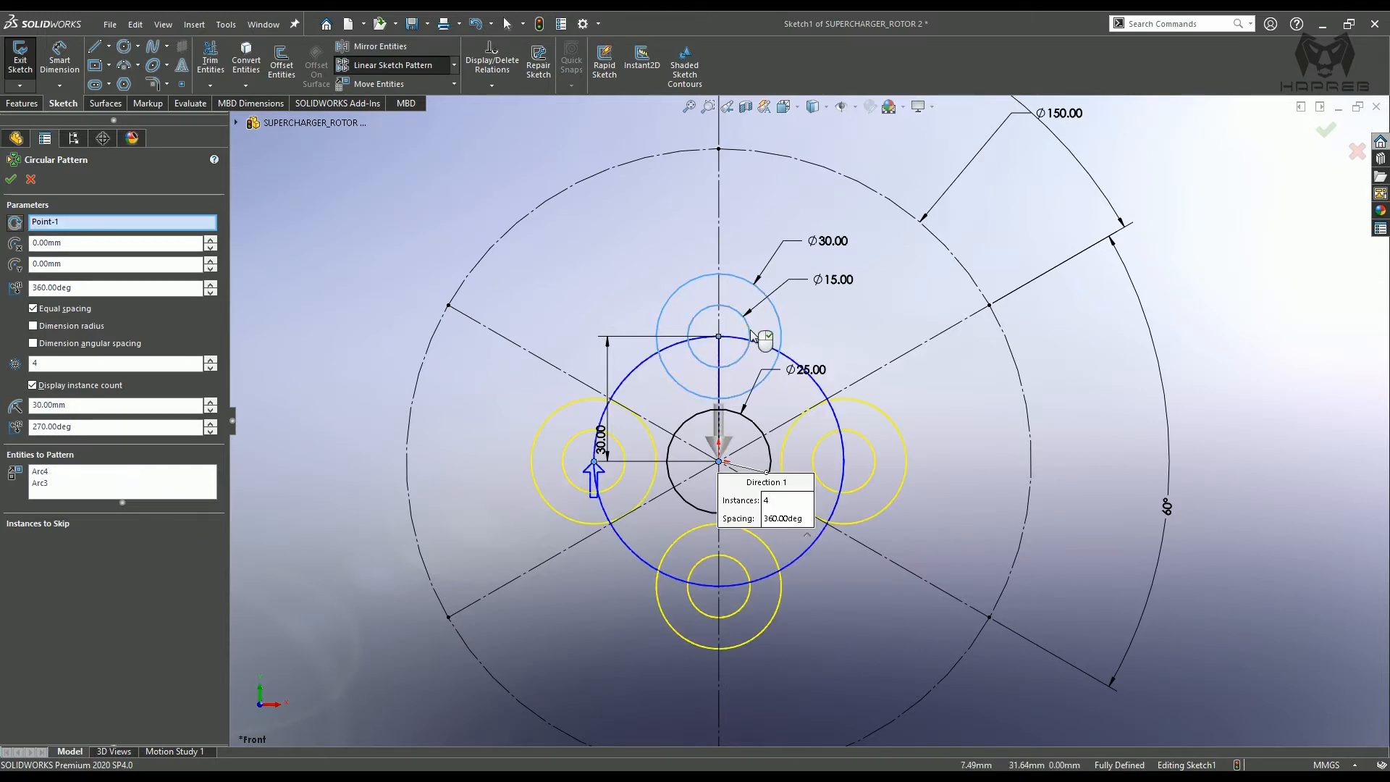
click(43, 365)
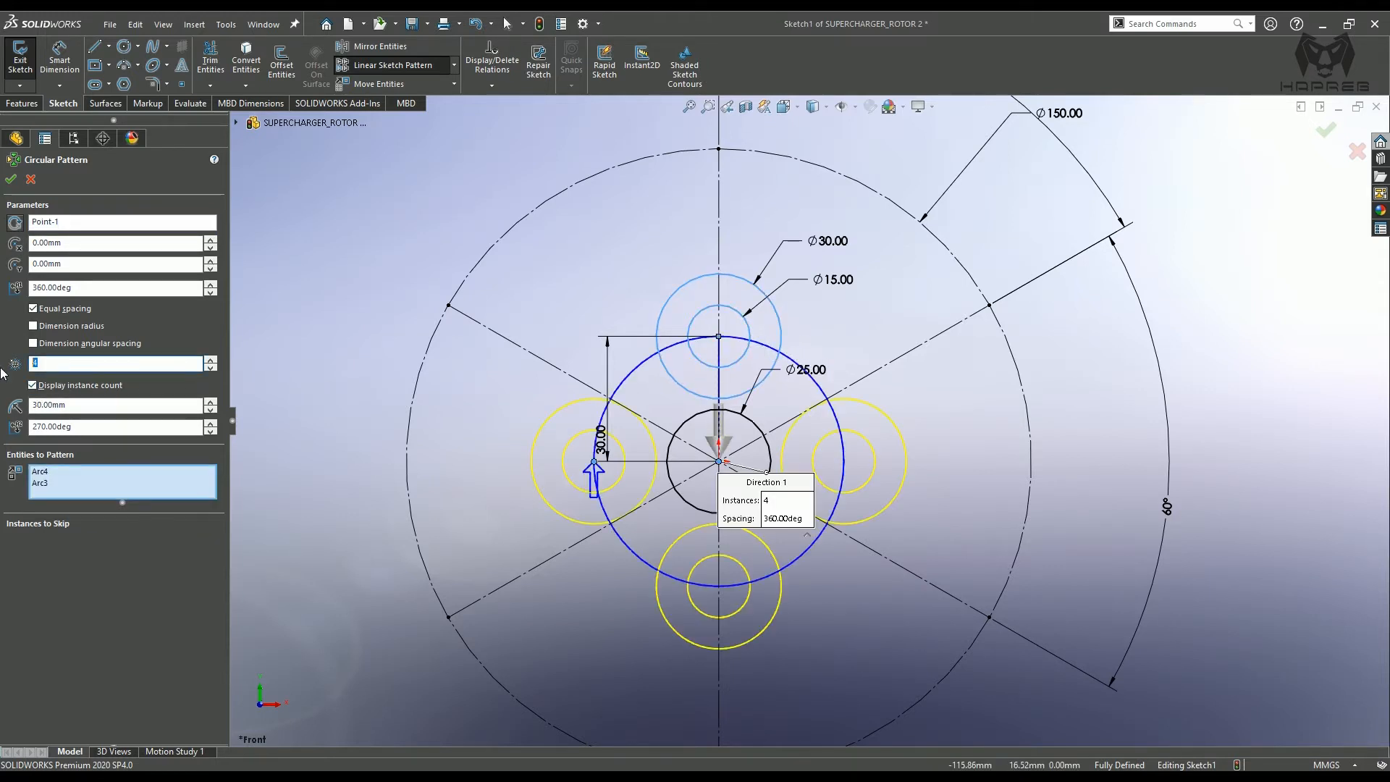
text(3)
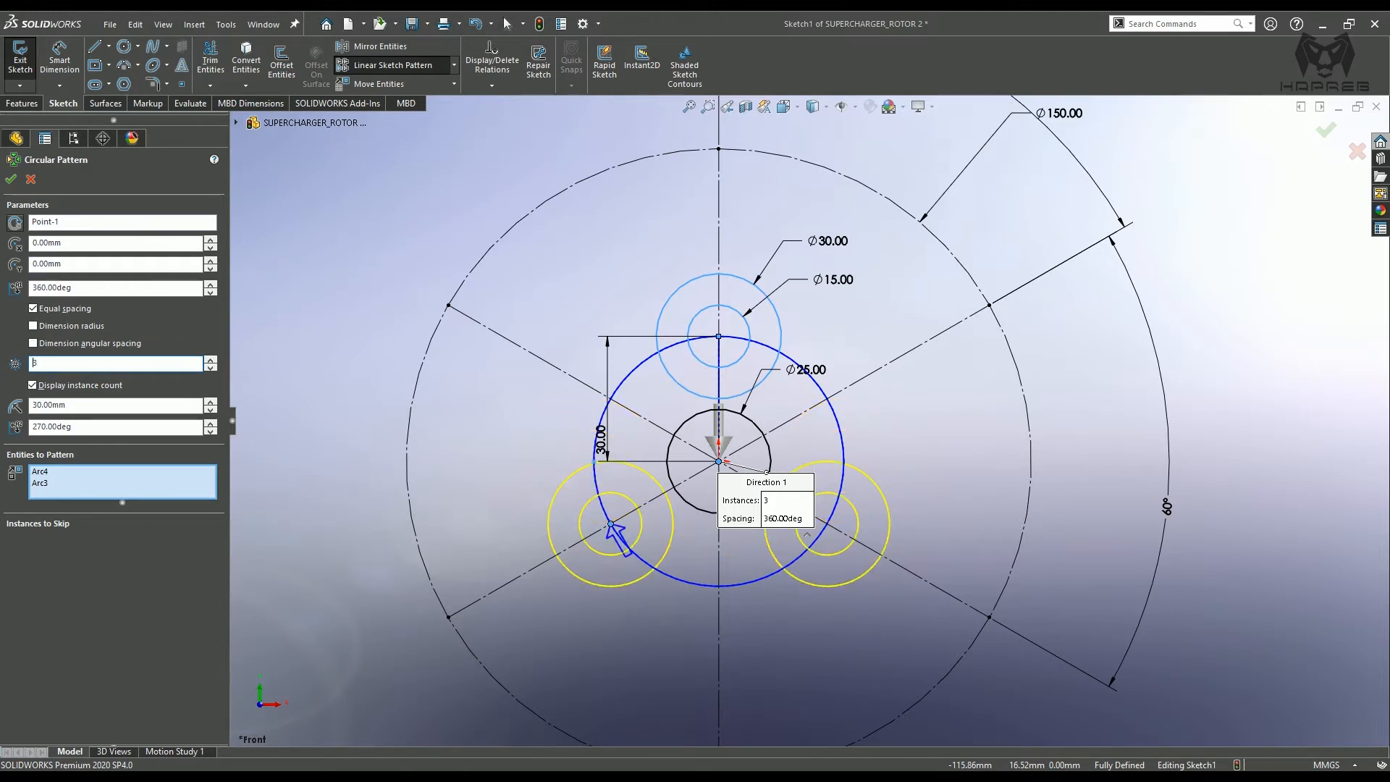
click(11, 180)
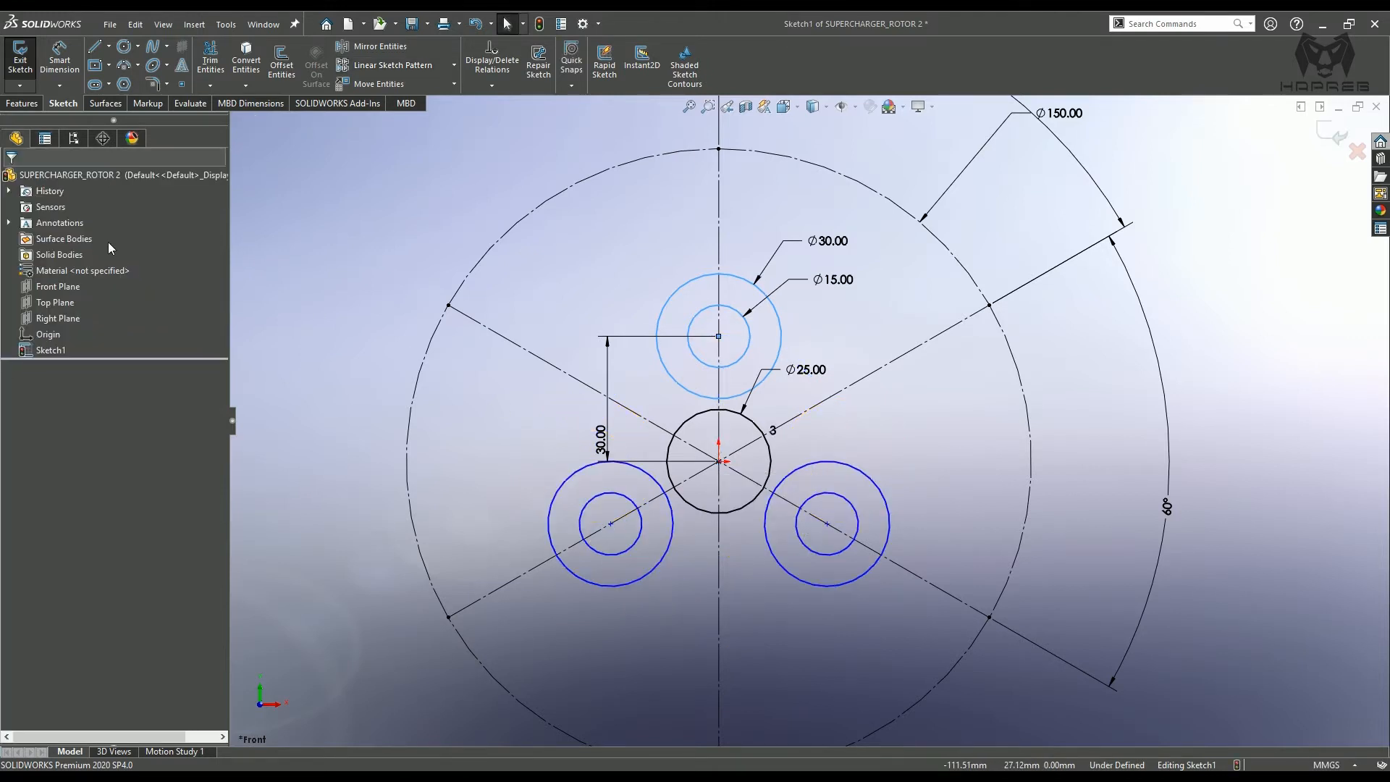
- Make the centre of the lower-left patterned circles coincident with the diagonal construction line passing through it
click(628, 592)
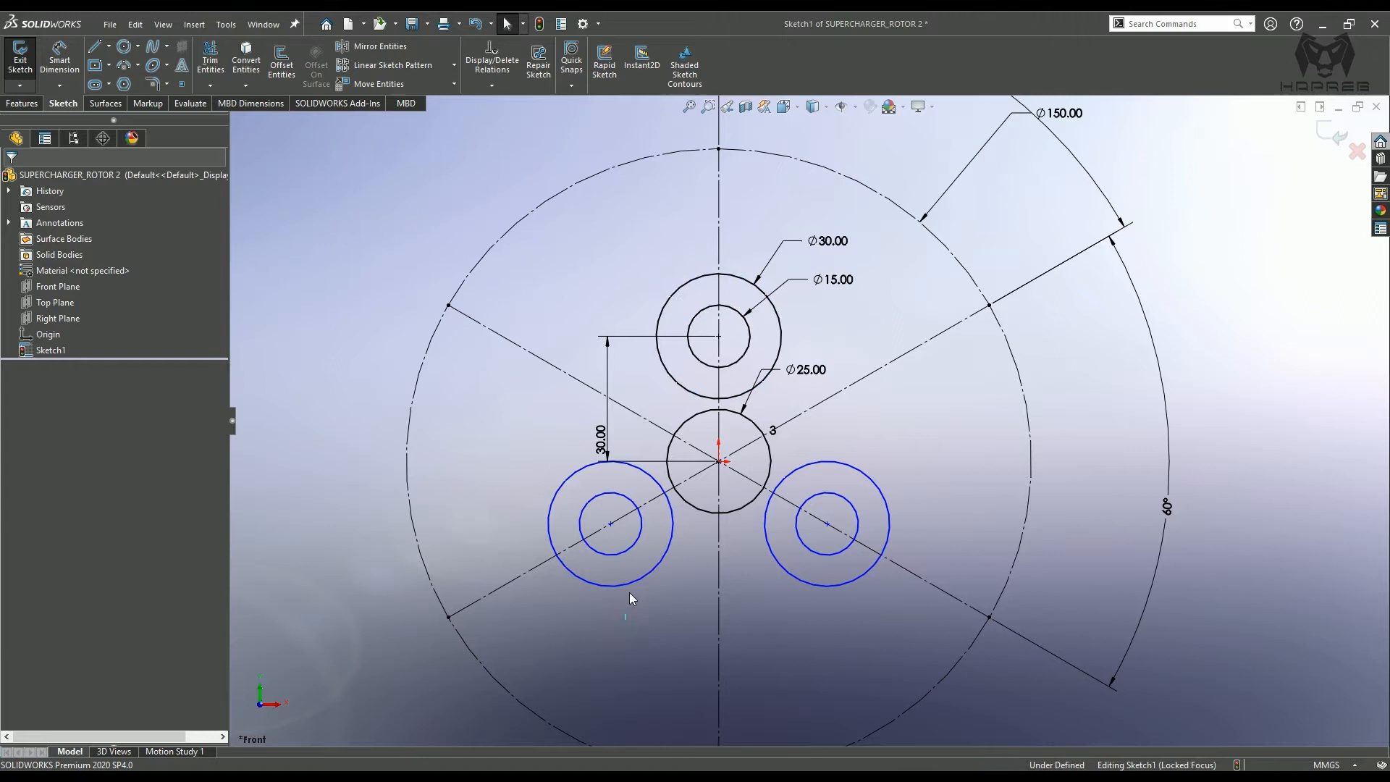
click(611, 526)
ctrl+click(551, 561)
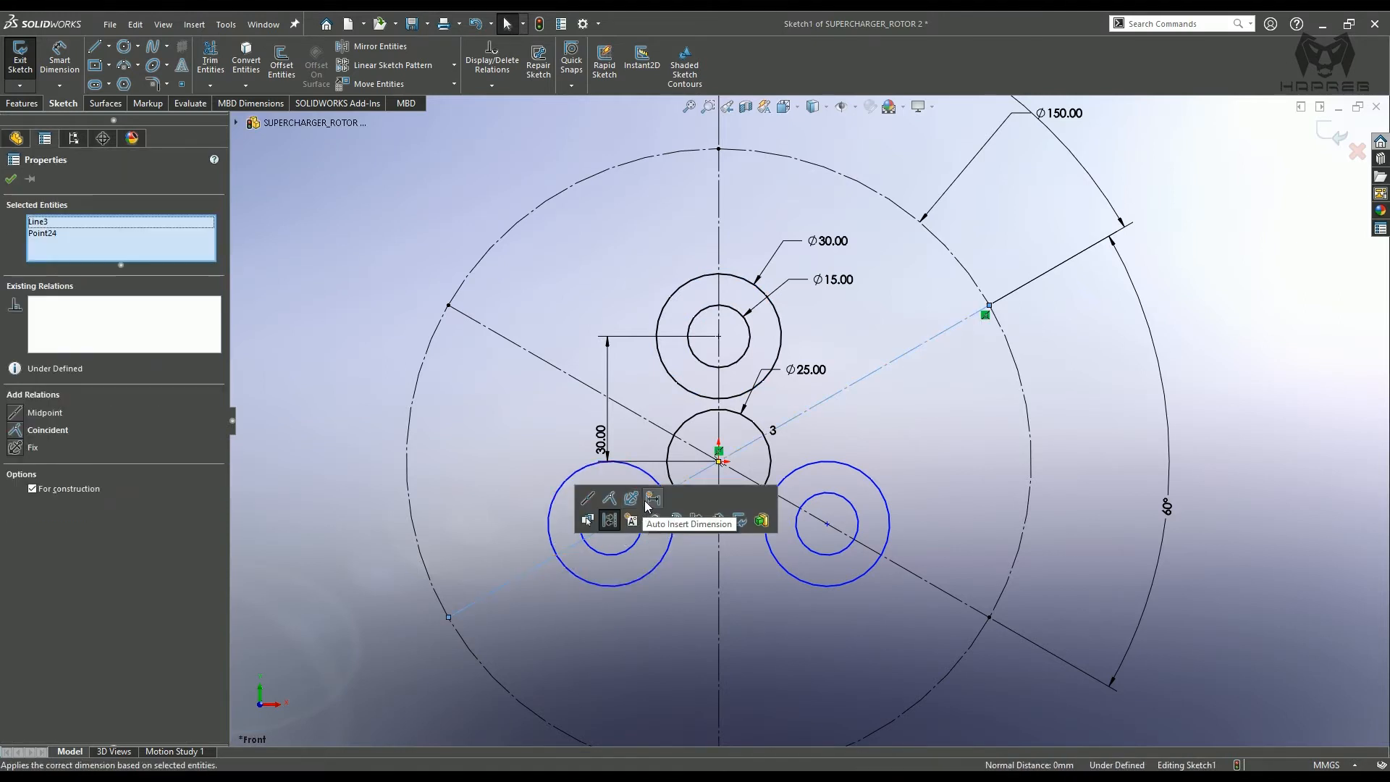
click(610, 498)
click(611, 623)
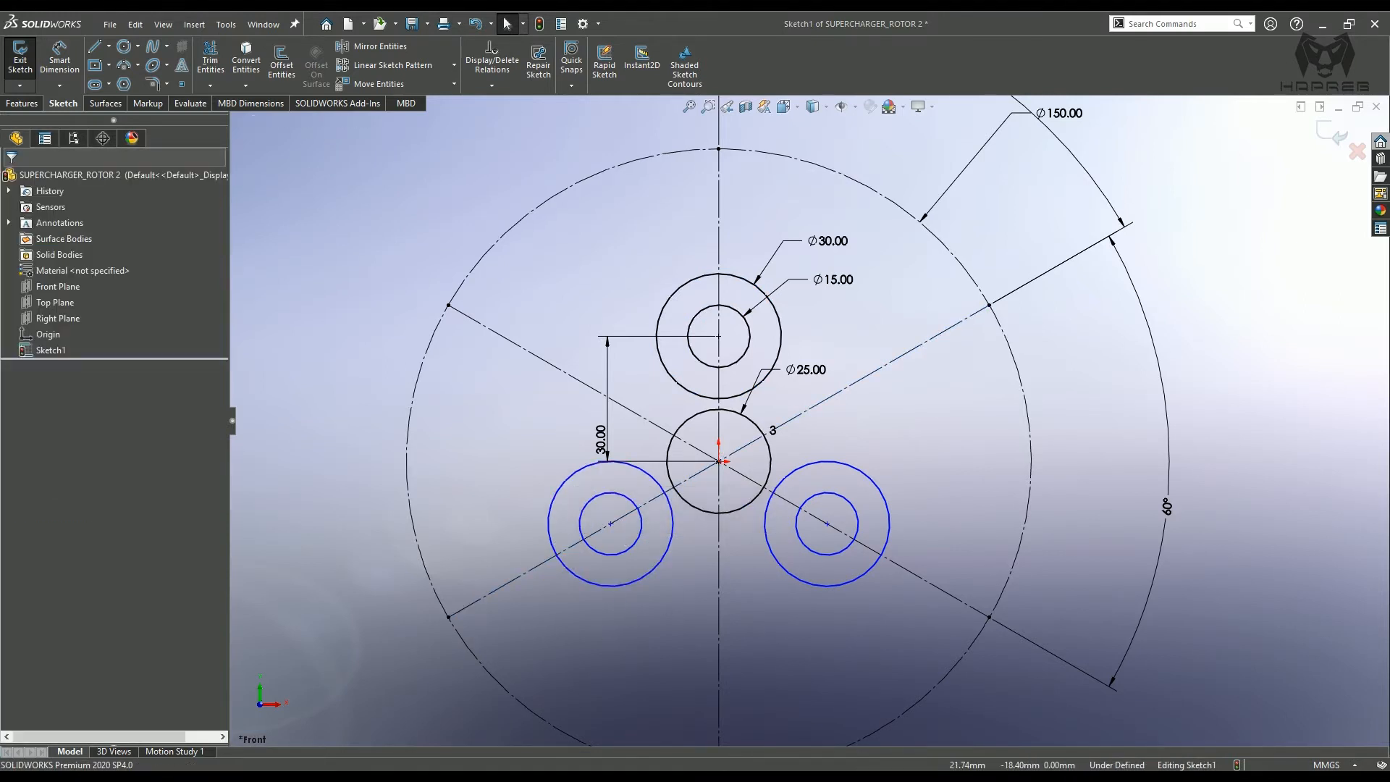
- Make the centre of the lower-right patterned circles coincident with its diagonal construction line
click(827, 524)
ctrl+click(866, 548)
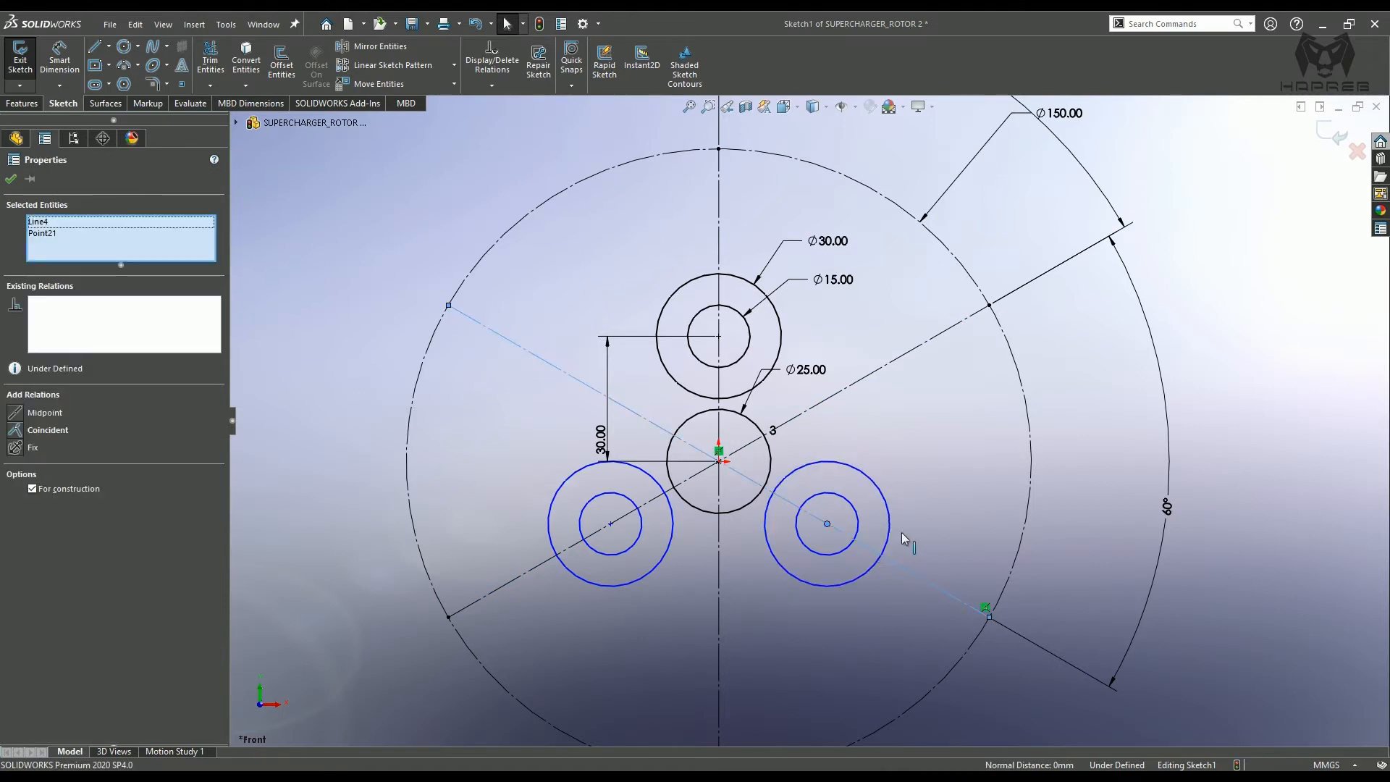
click(932, 482)
click(810, 643)
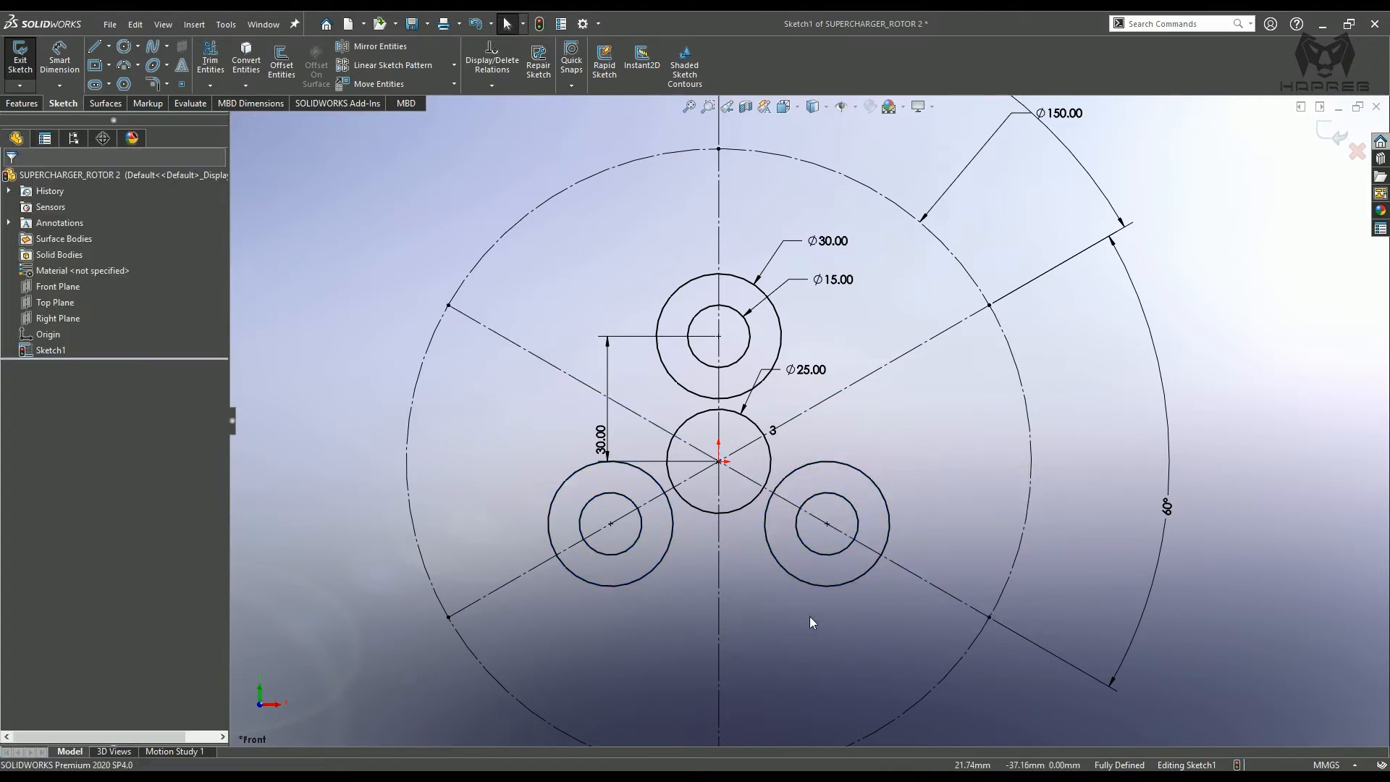
- Sketch a circle about 19 mm in diameter on the upper-left diagonal construction line, centred about 29 mm from the origin
scroll(700, 450, down, 1)
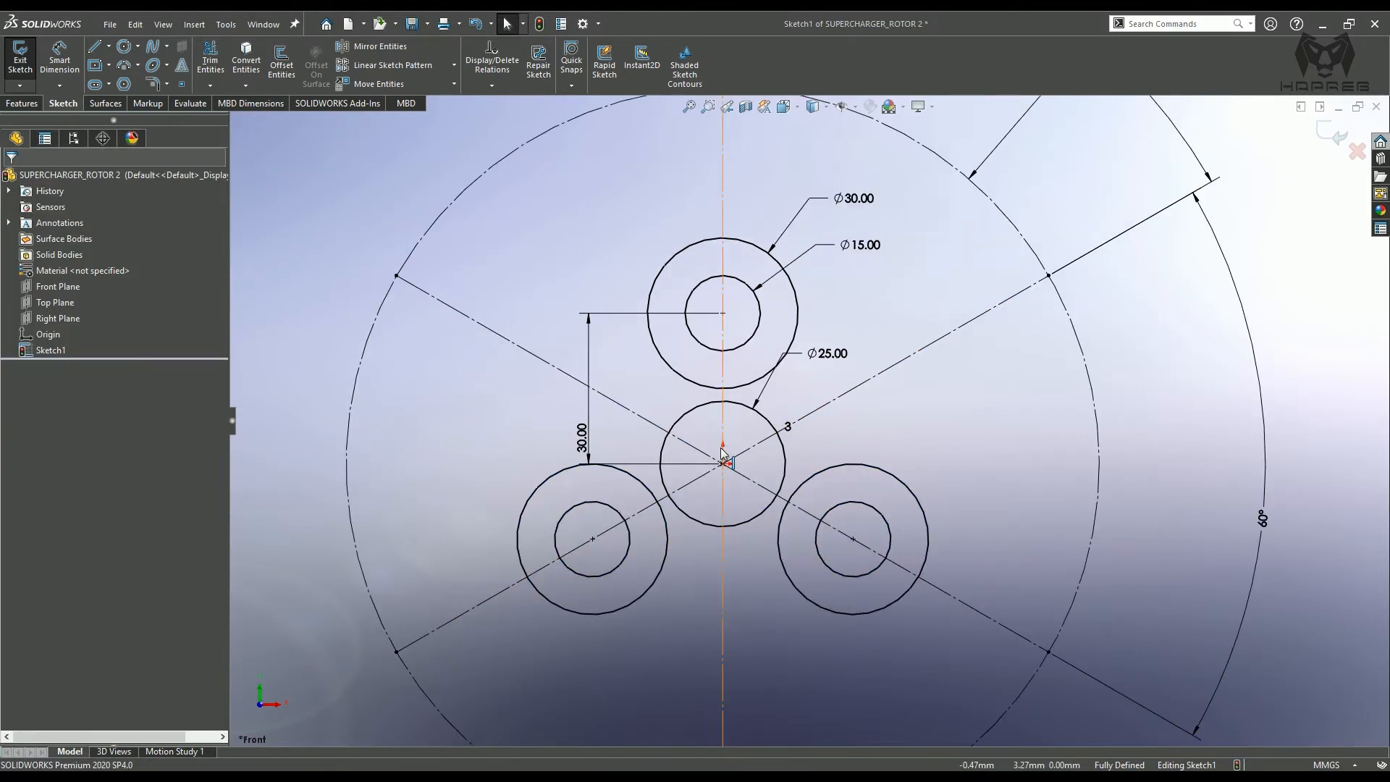
click(124, 47)
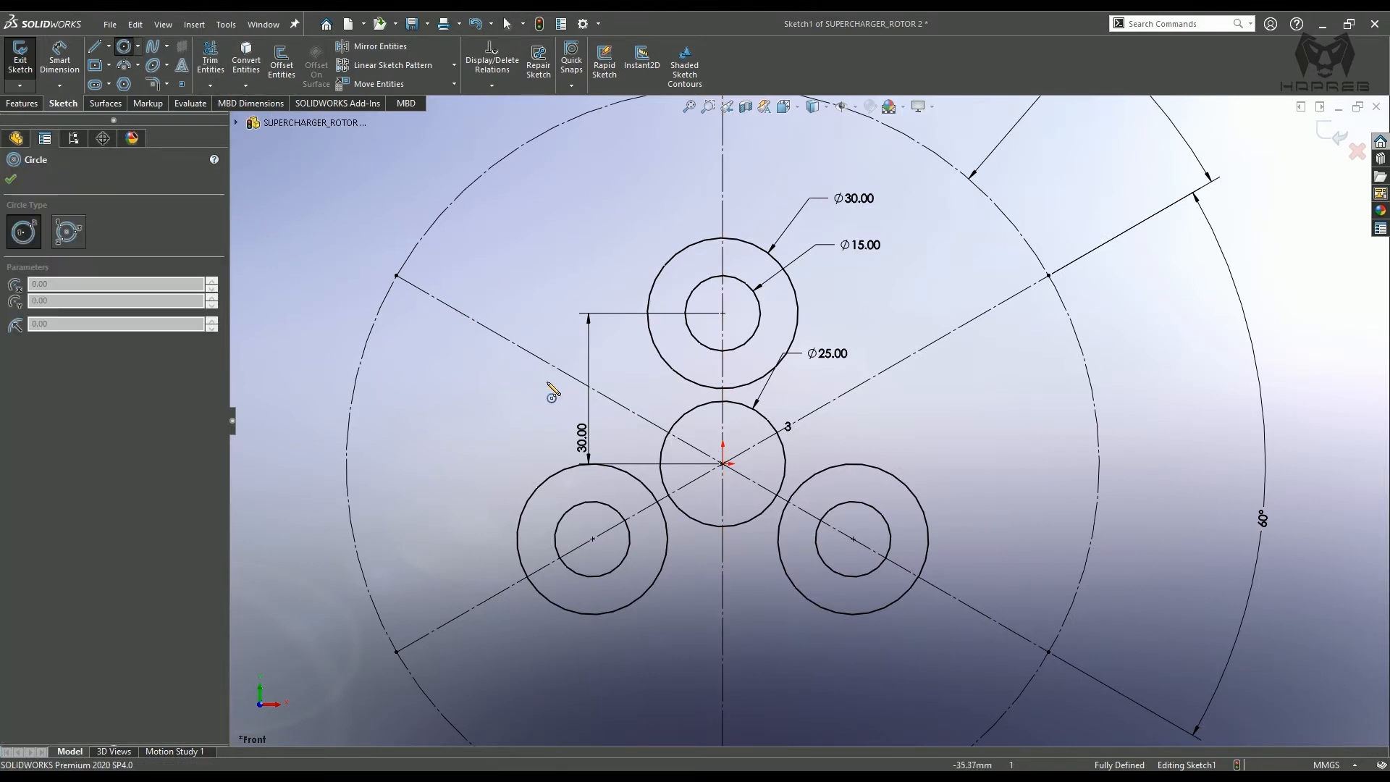
click(598, 391)
click(620, 350)
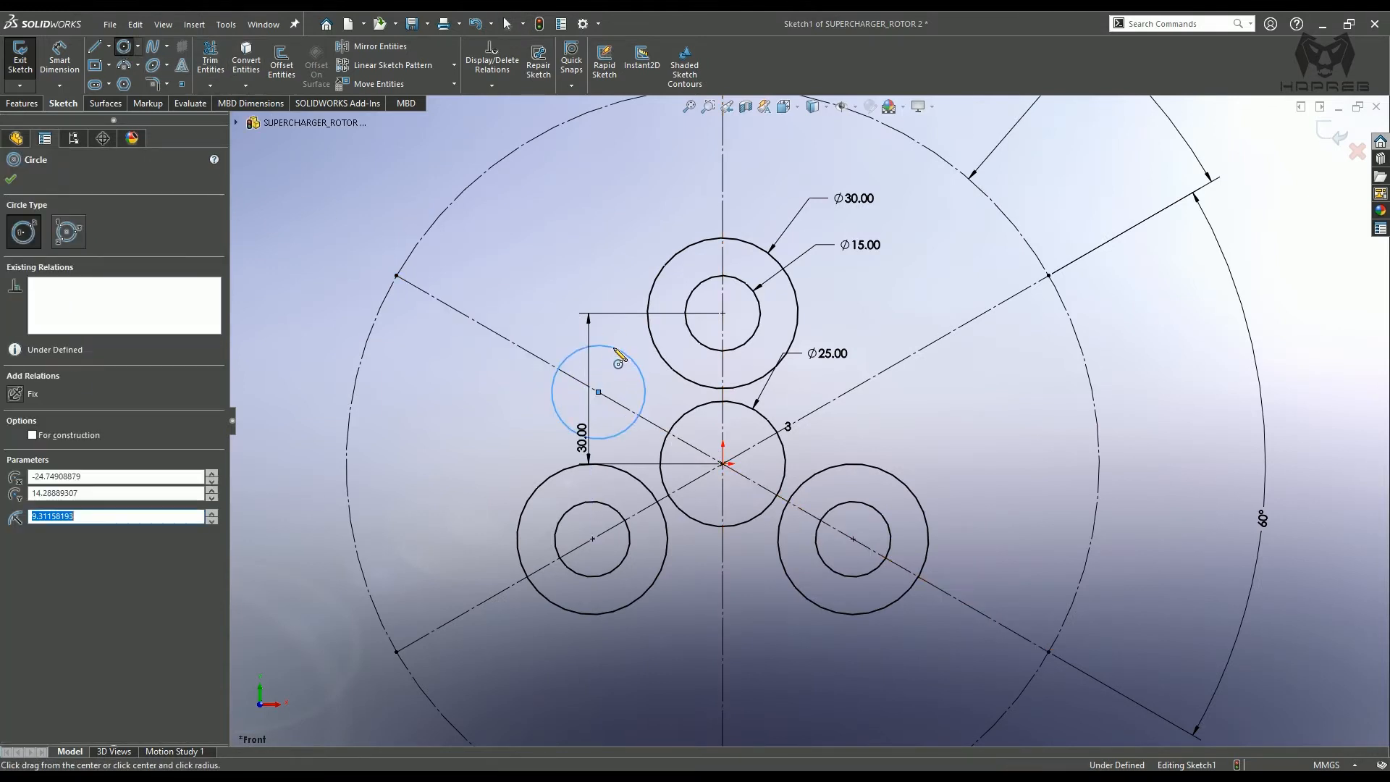
click(12, 181)
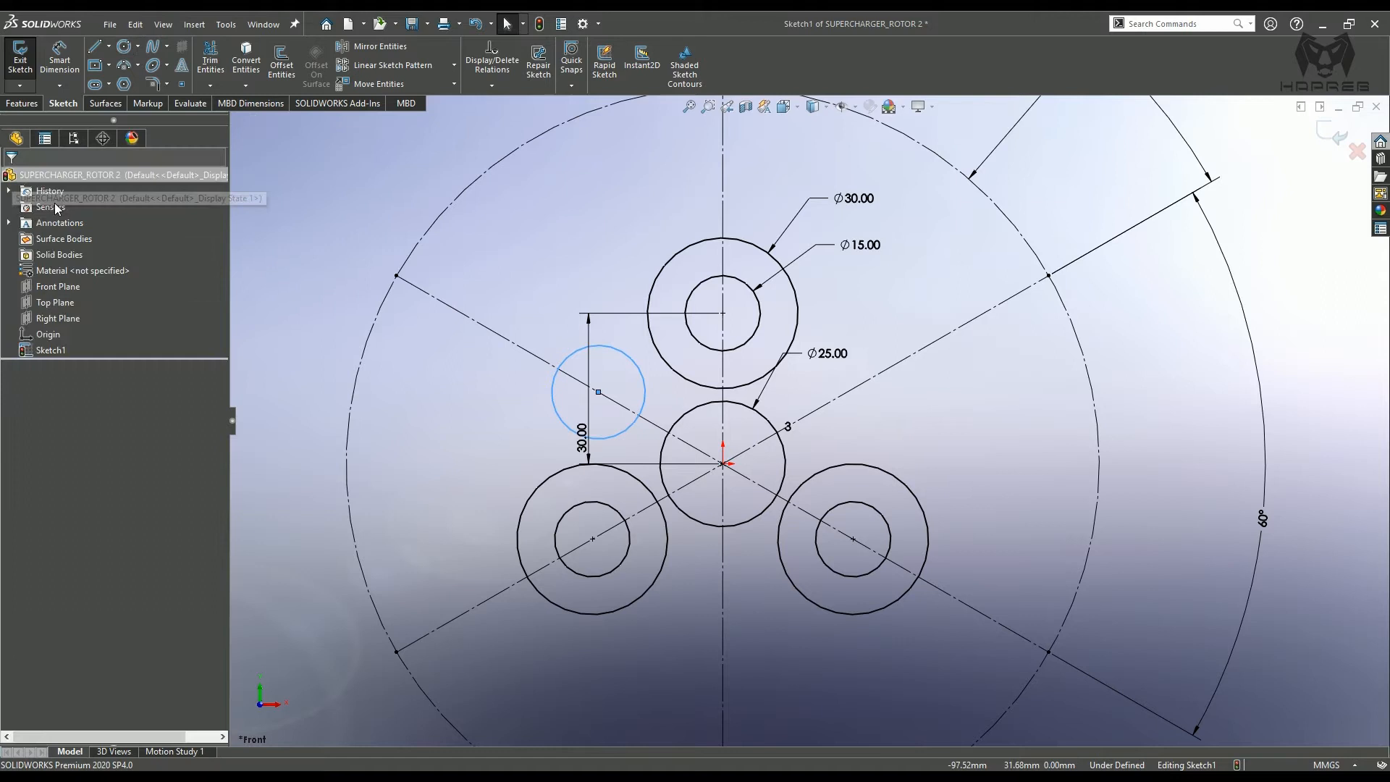
- Dimension the new circle on the upper-left construction line to a diameter of 30 mm
click(637, 365)
click(522, 293)
text(30)
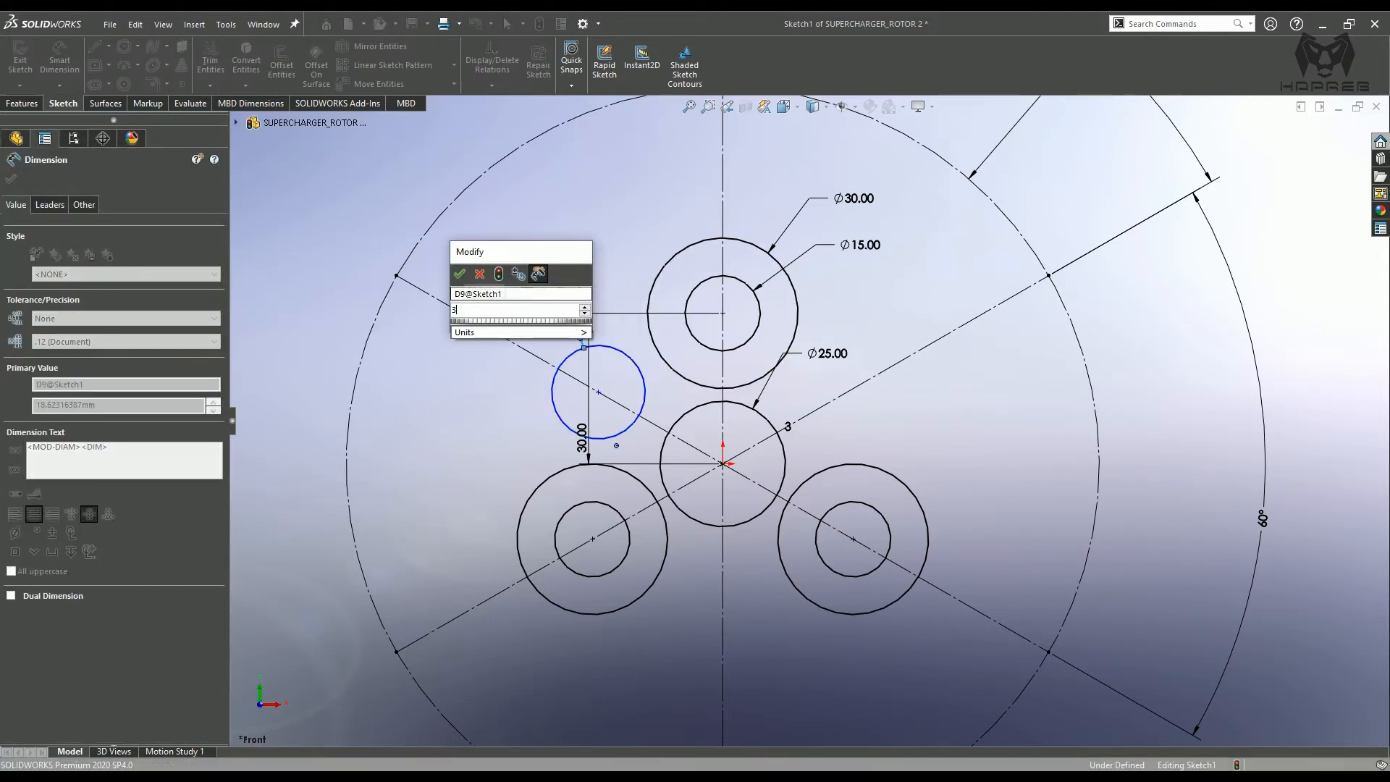
key(Return)
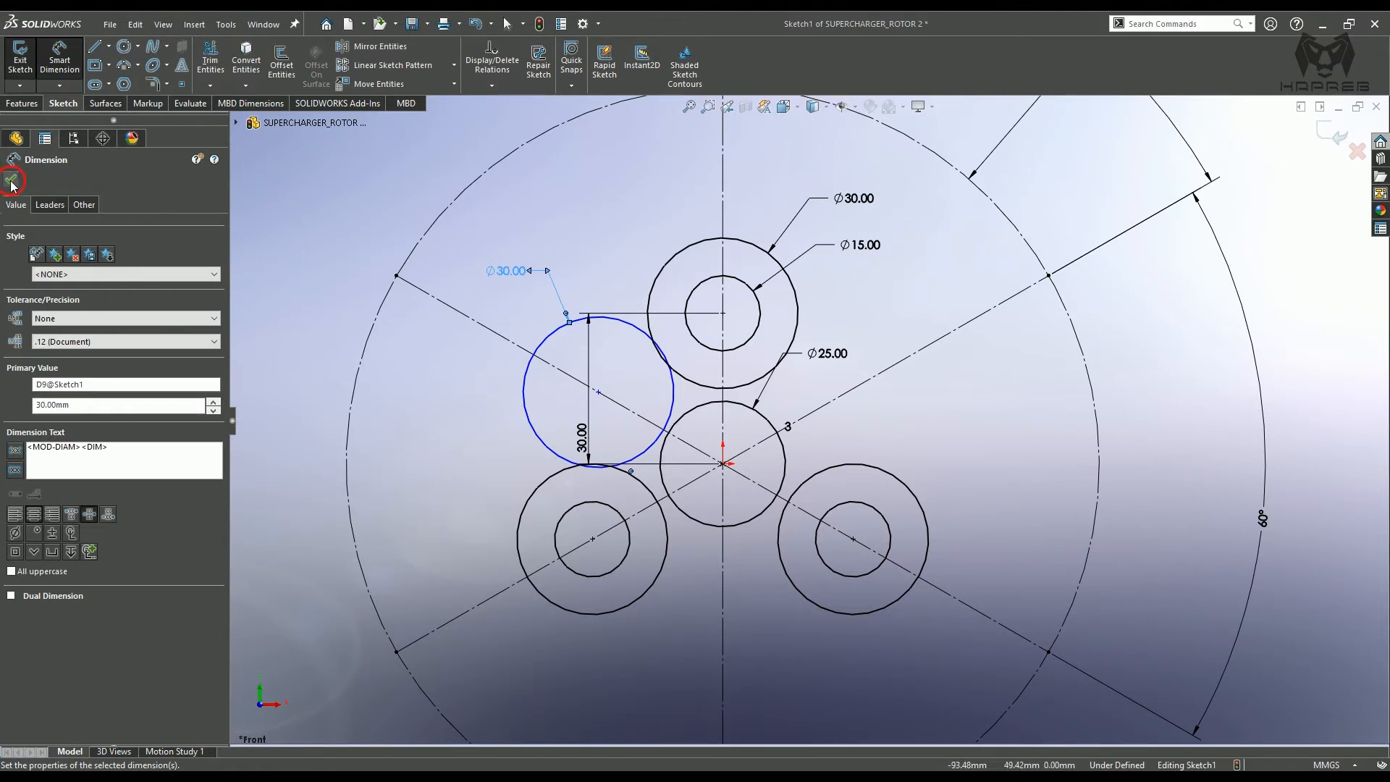
- Dimension the distance from the origin to the centre of the 30 mm circle on the upper-left construction line to 30 mm
click(11, 181)
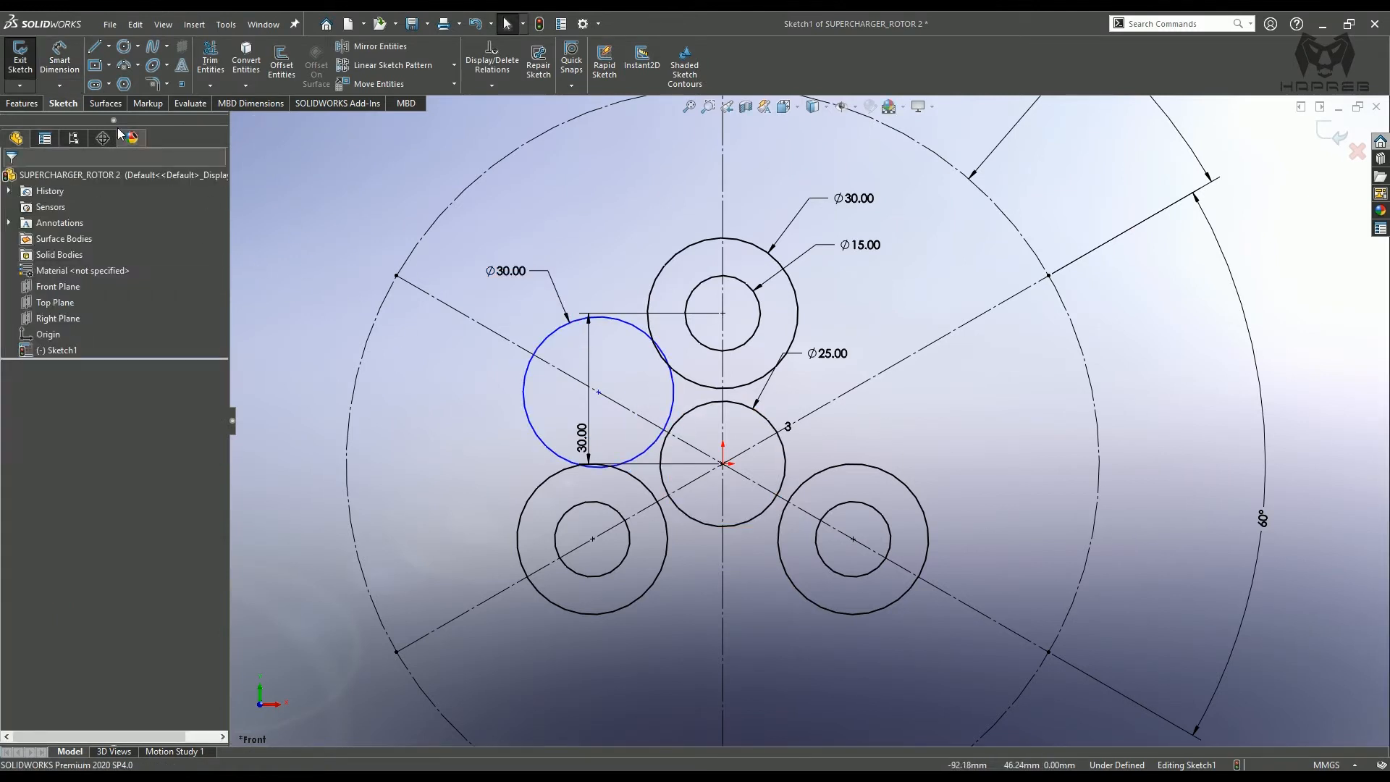
click(60, 60)
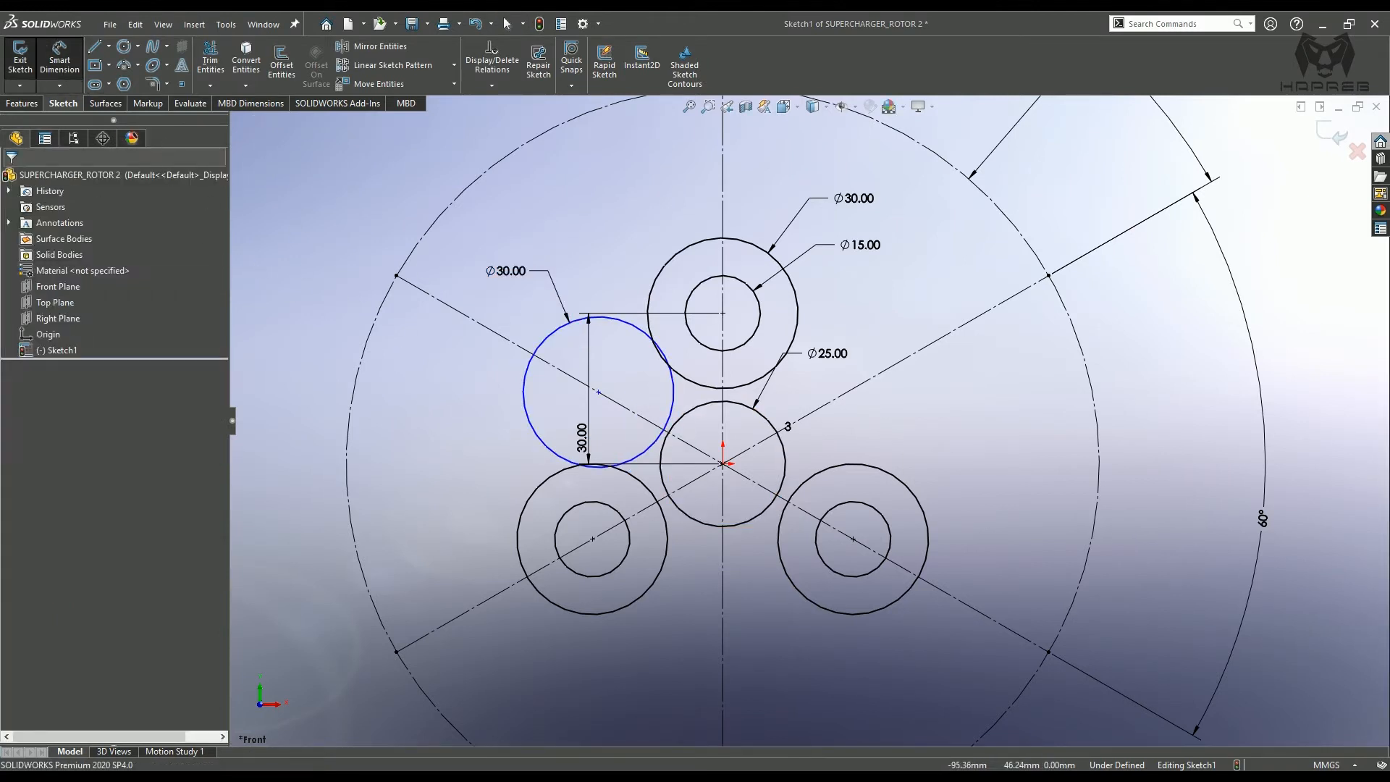
click(598, 391)
click(722, 463)
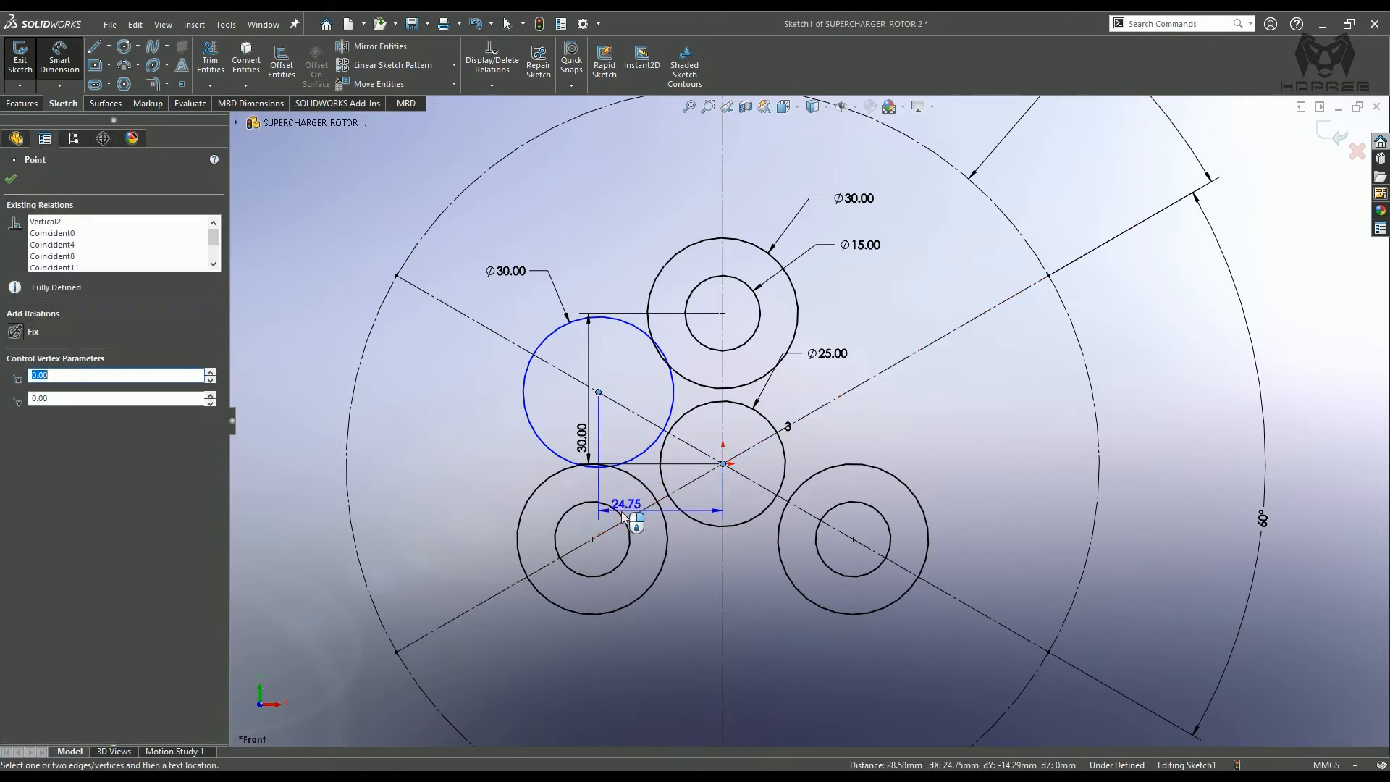
click(598, 488)
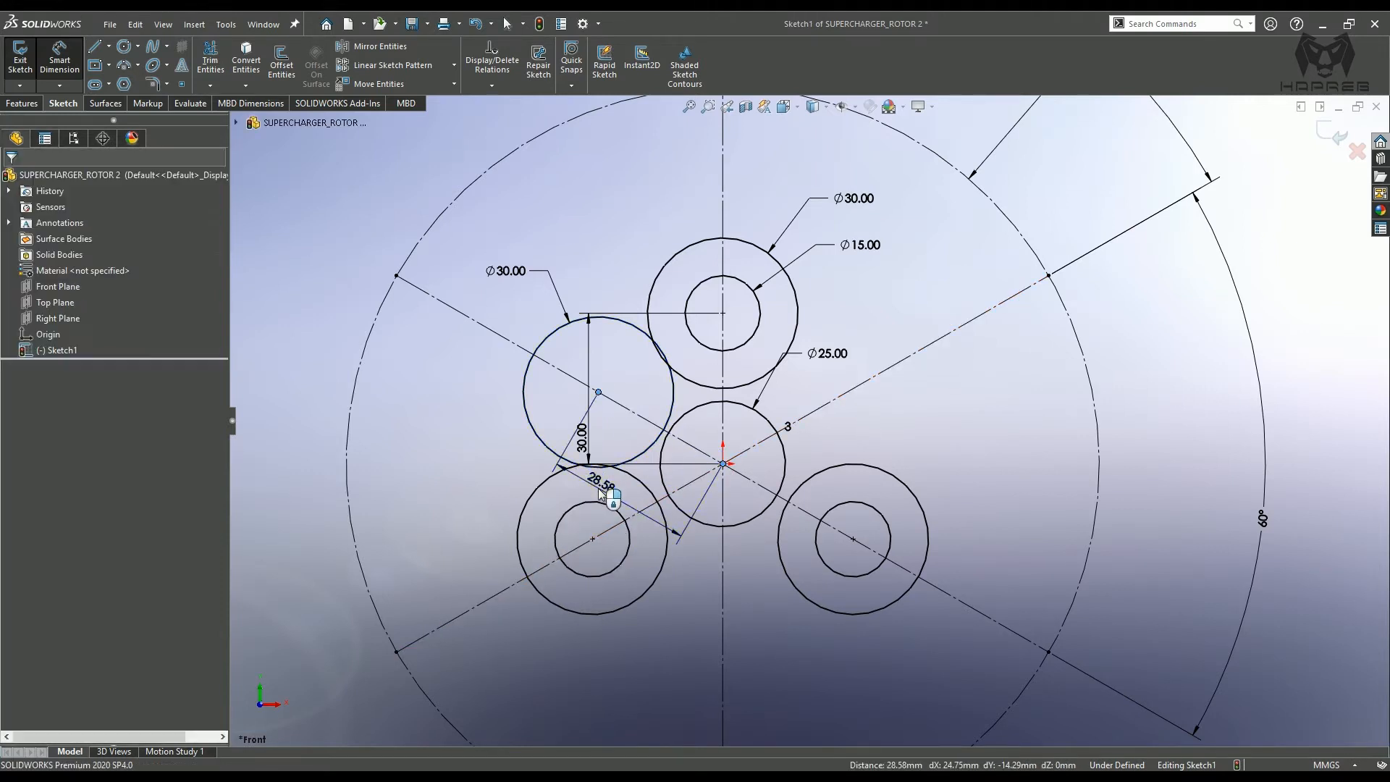
text(30)
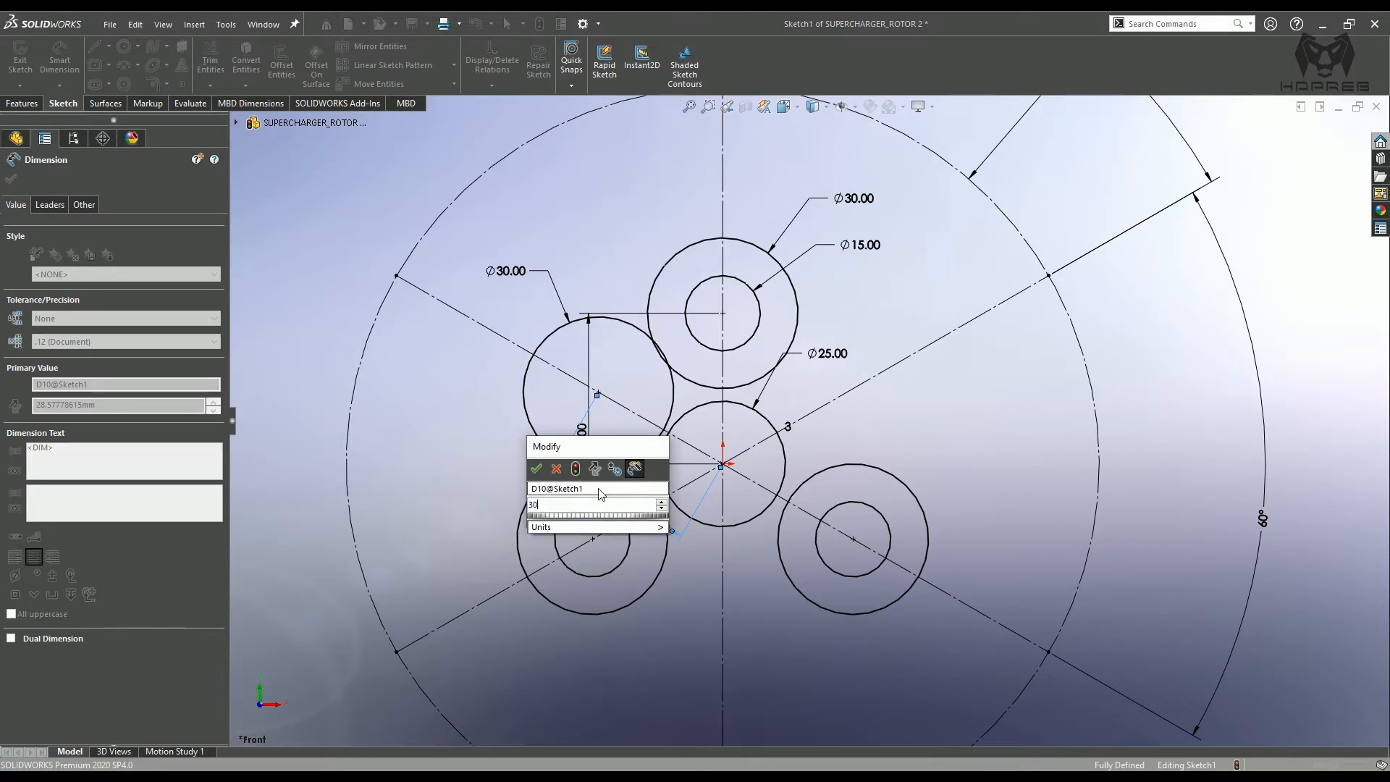
key(Return)
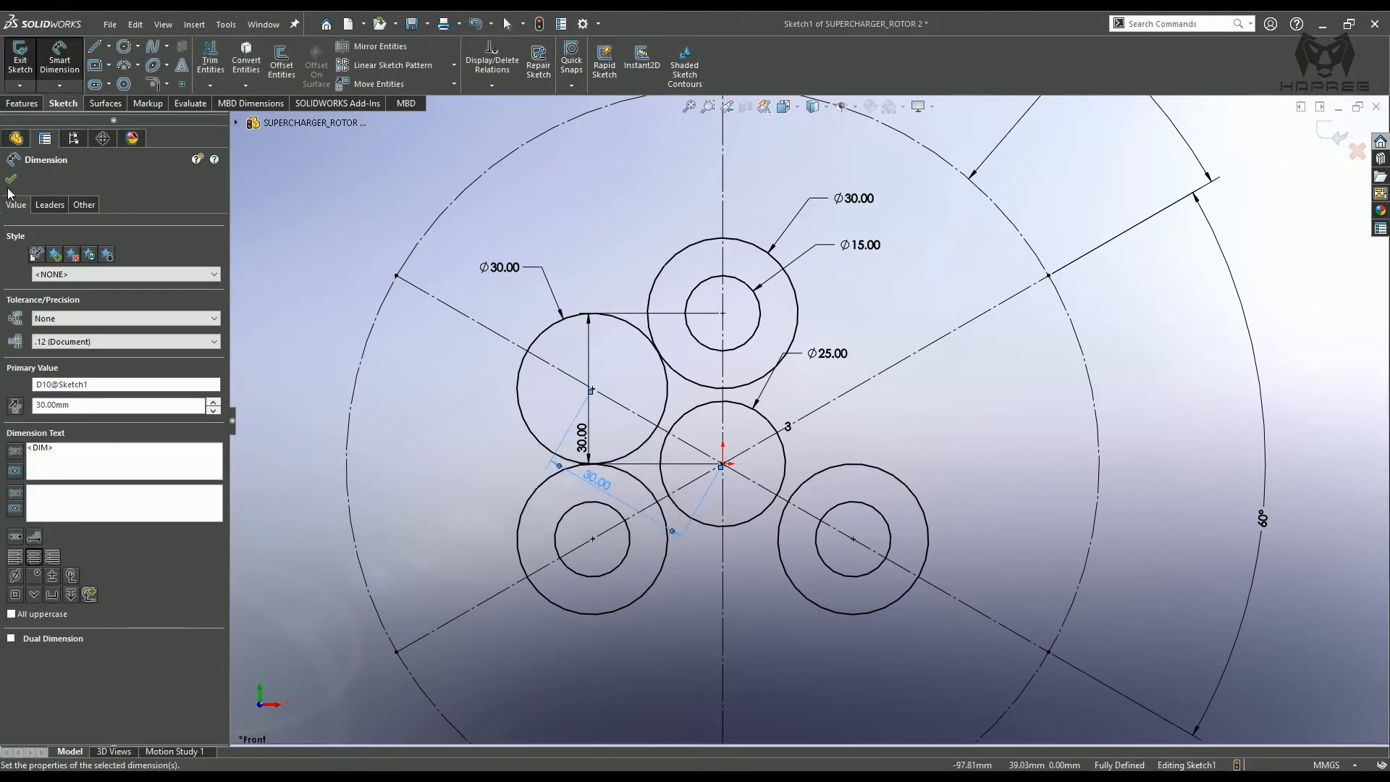
click(10, 179)
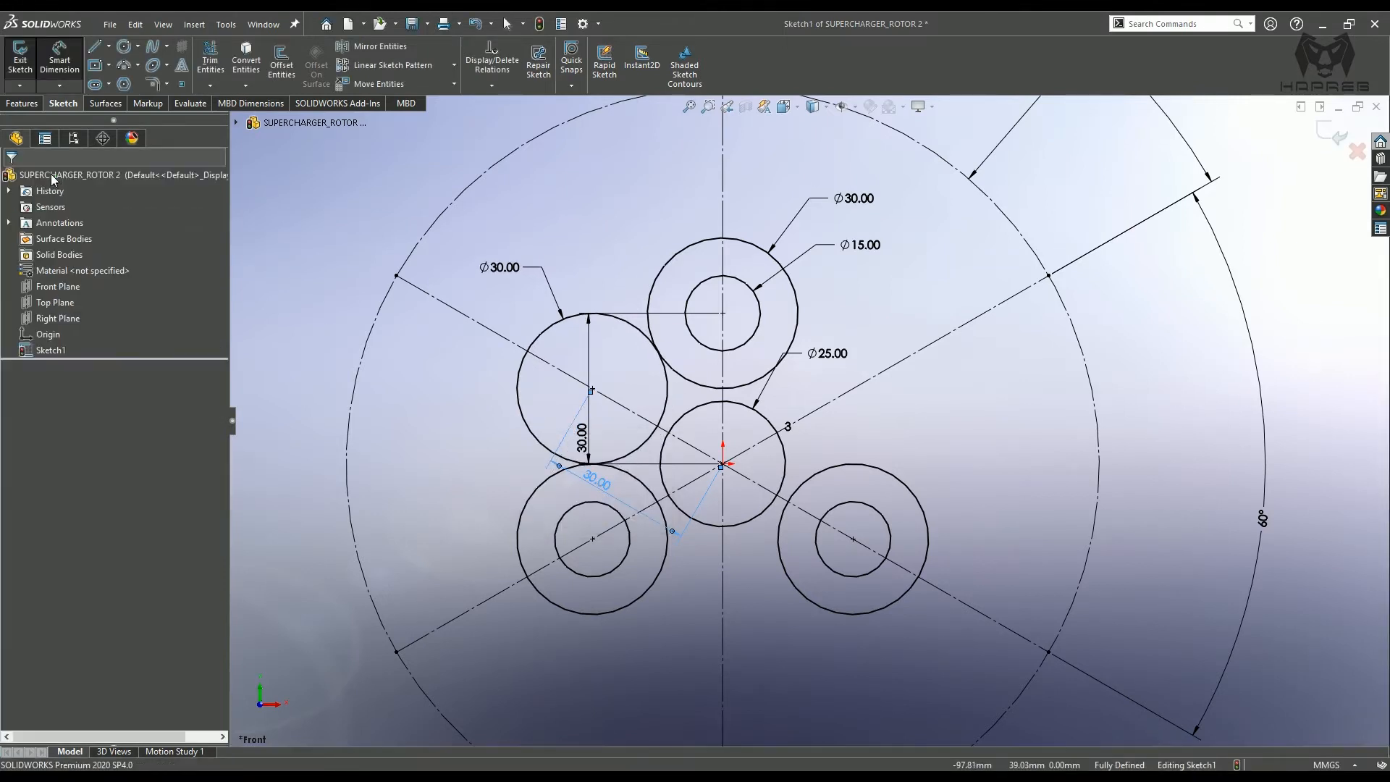
- Circular-pattern the upper-left 30 mm circle about the origin with 3 equally spaced instances over 360 degrees
click(454, 64)
click(427, 102)
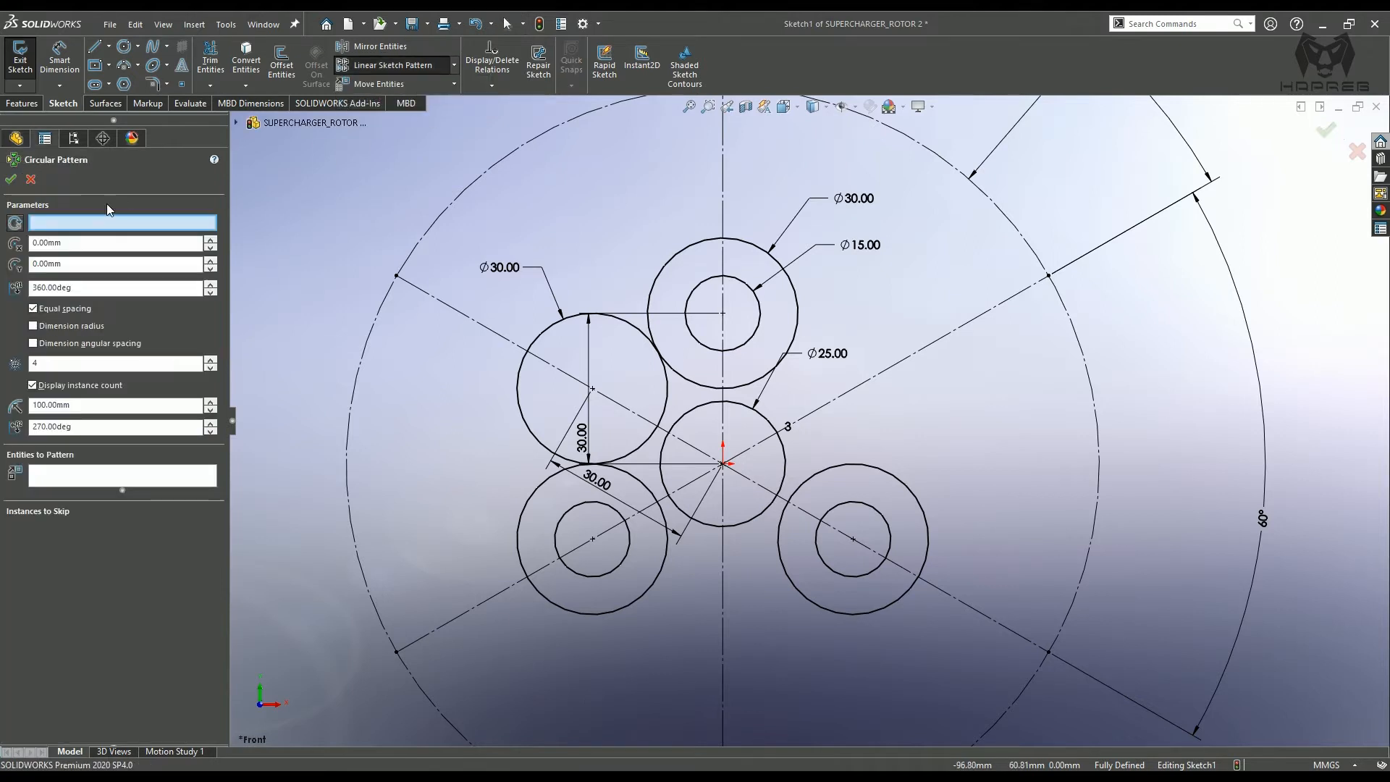
click(517, 401)
double_click(58, 367)
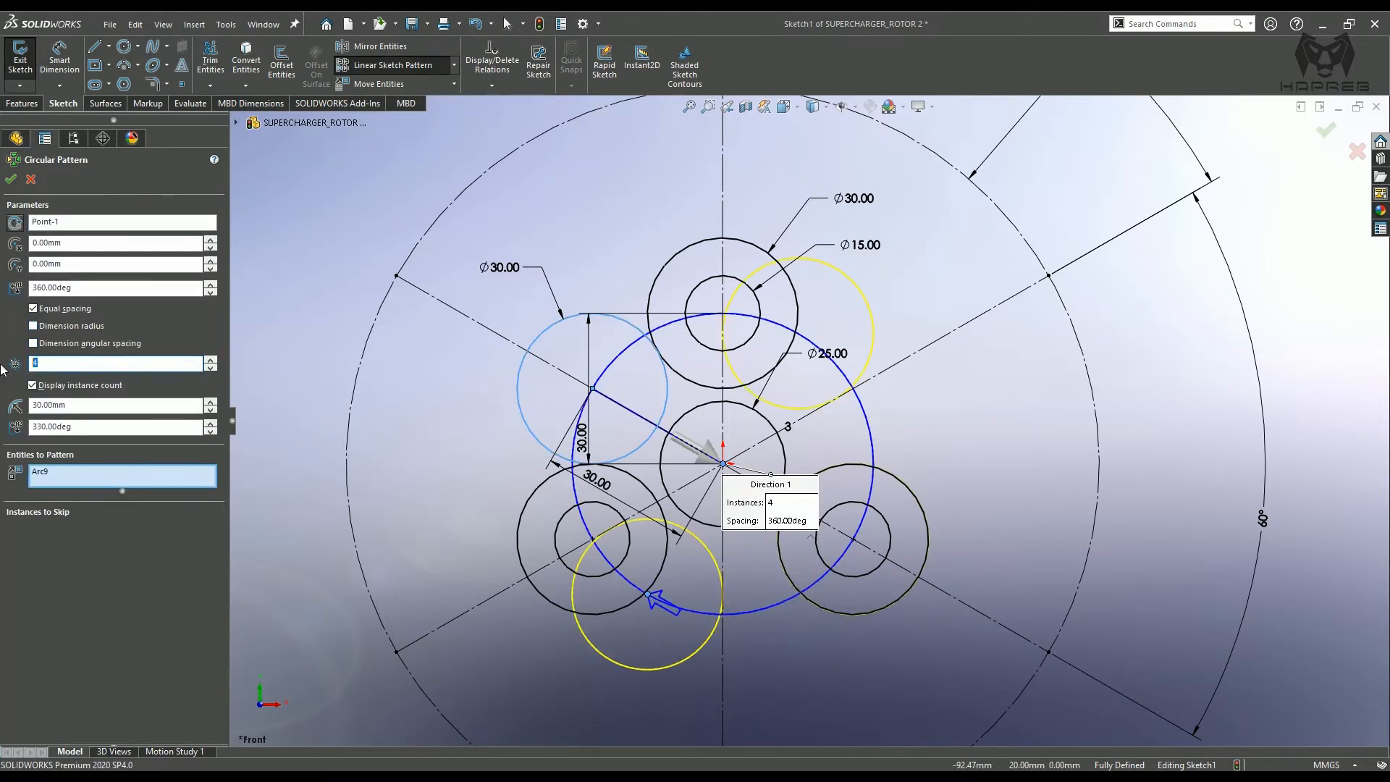
text(3)
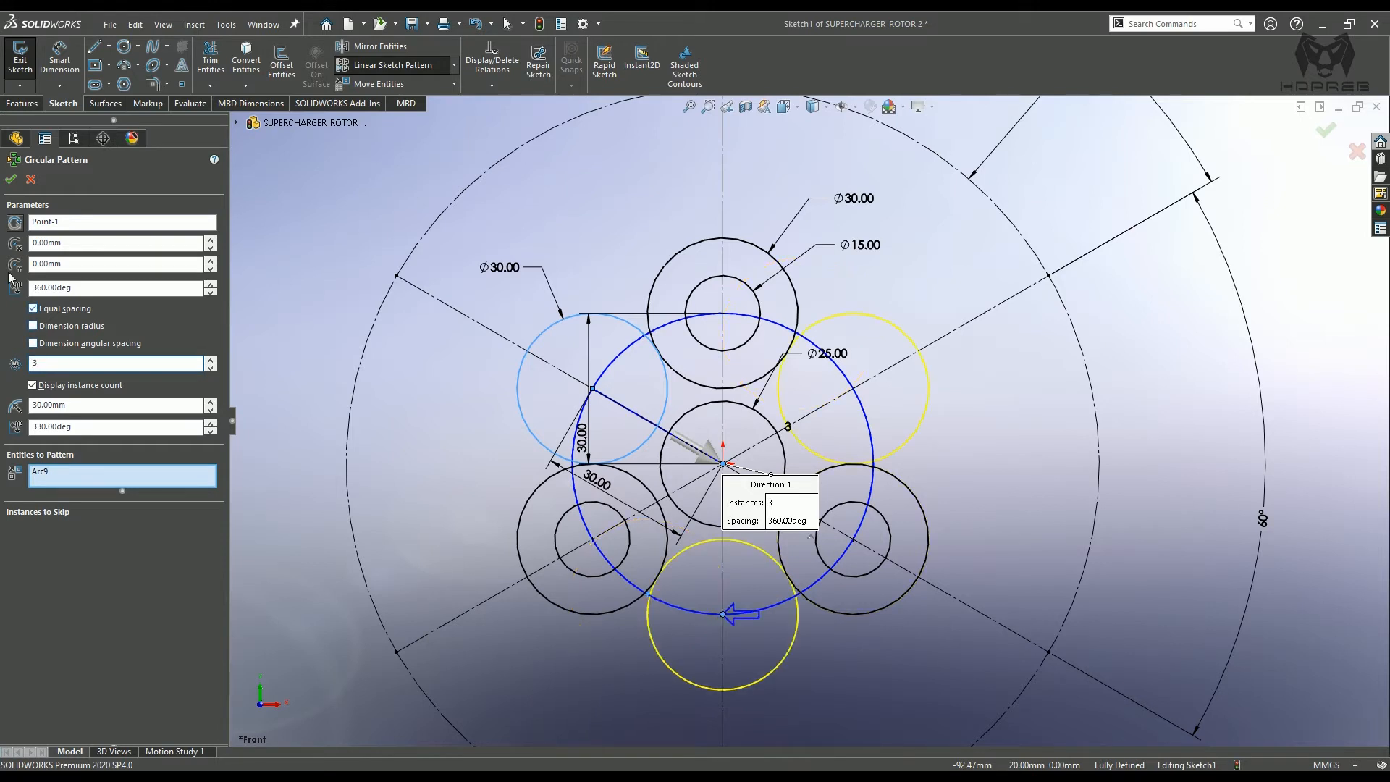
click(11, 180)
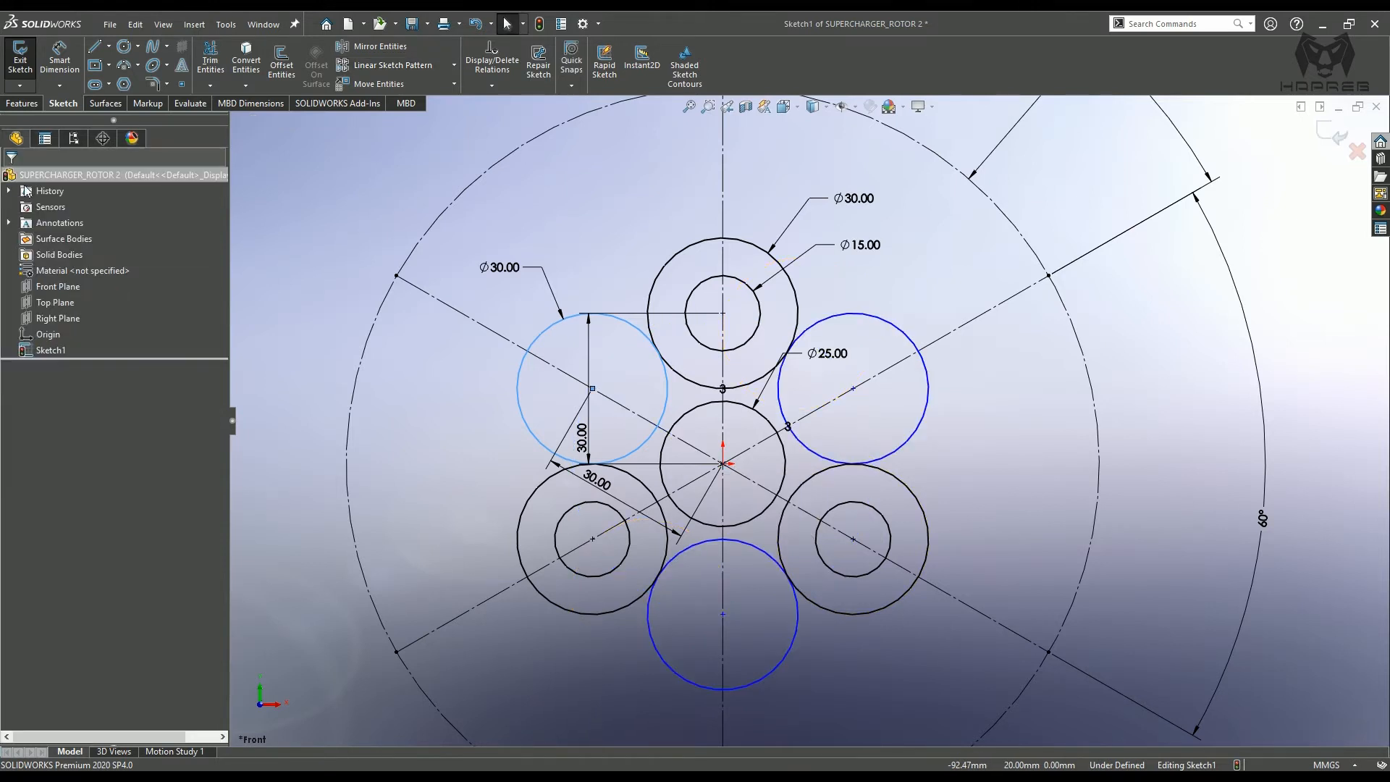
scroll(366, 258, up, 2)
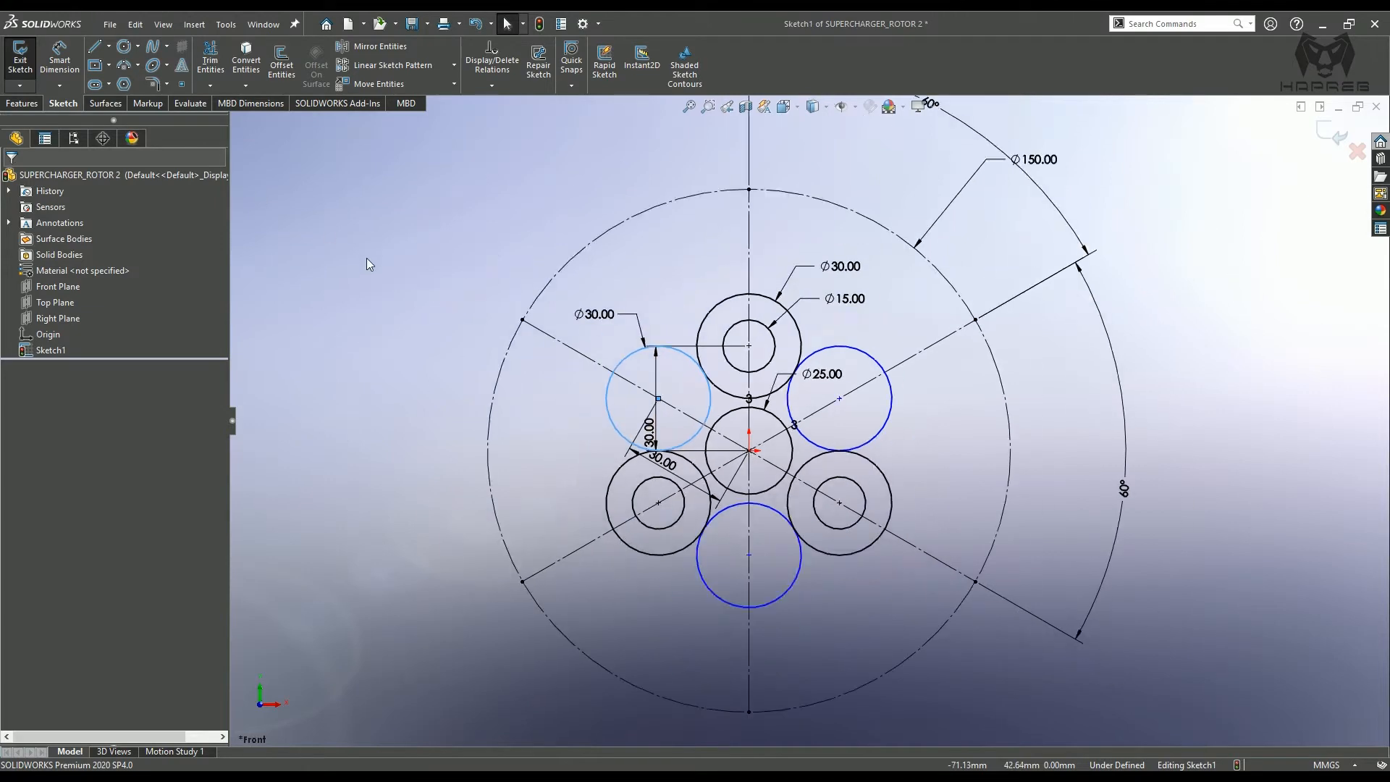
click(295, 329)
- Add a horizontal relation between the centres of the upper-right patterned circle and the upper-left circle
scroll(865, 407, down, 3)
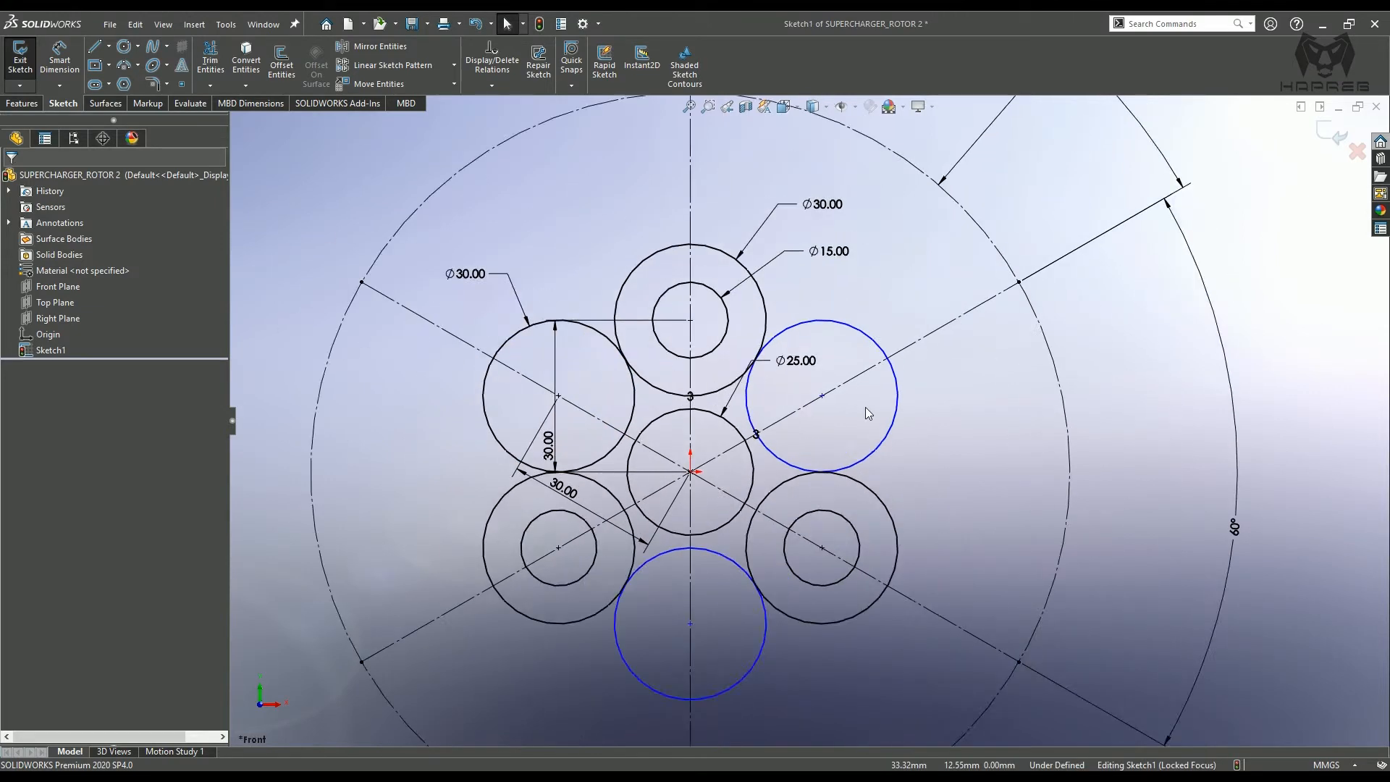
click(809, 394)
ctrl+click(493, 396)
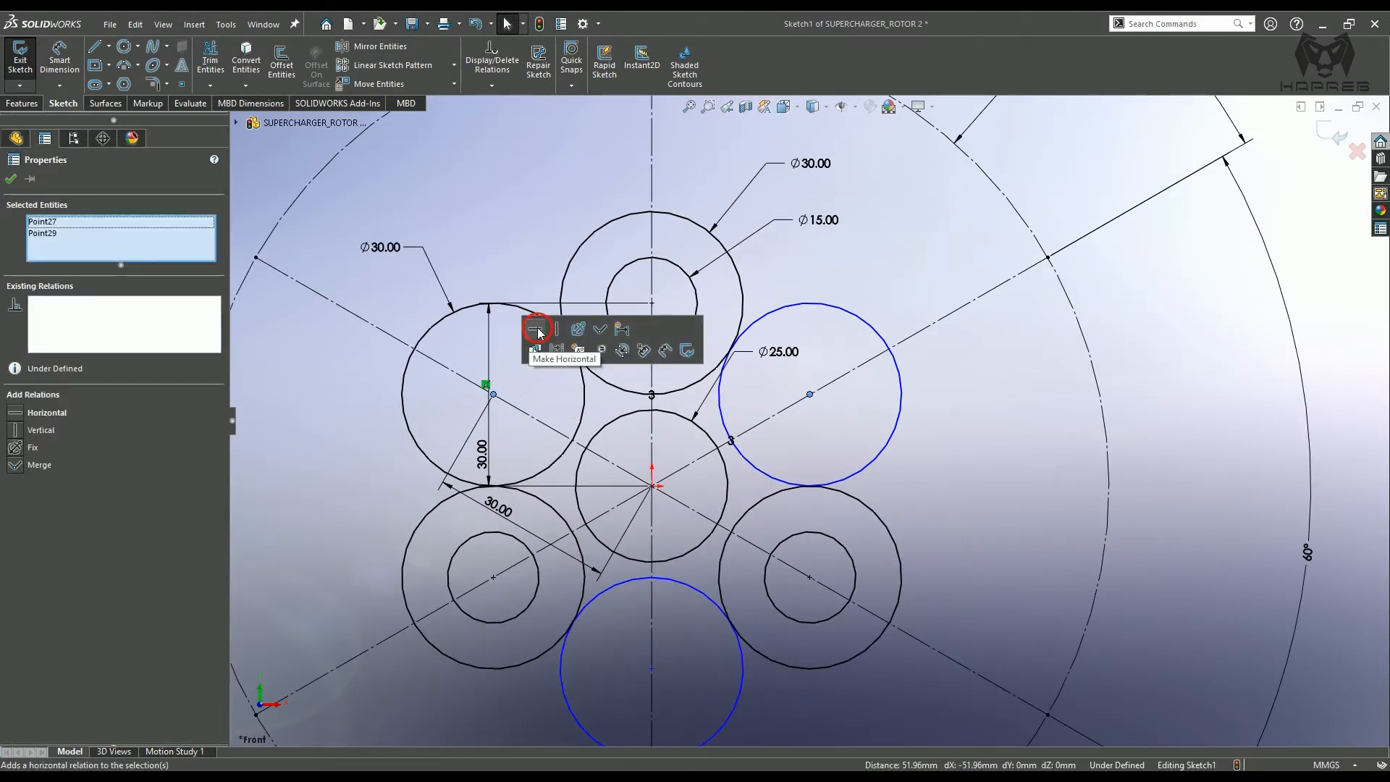
click(534, 327)
click(850, 399)
- Make the centre of the upper-right patterned circle coincident with the diagonal construction line passing through it
click(809, 395)
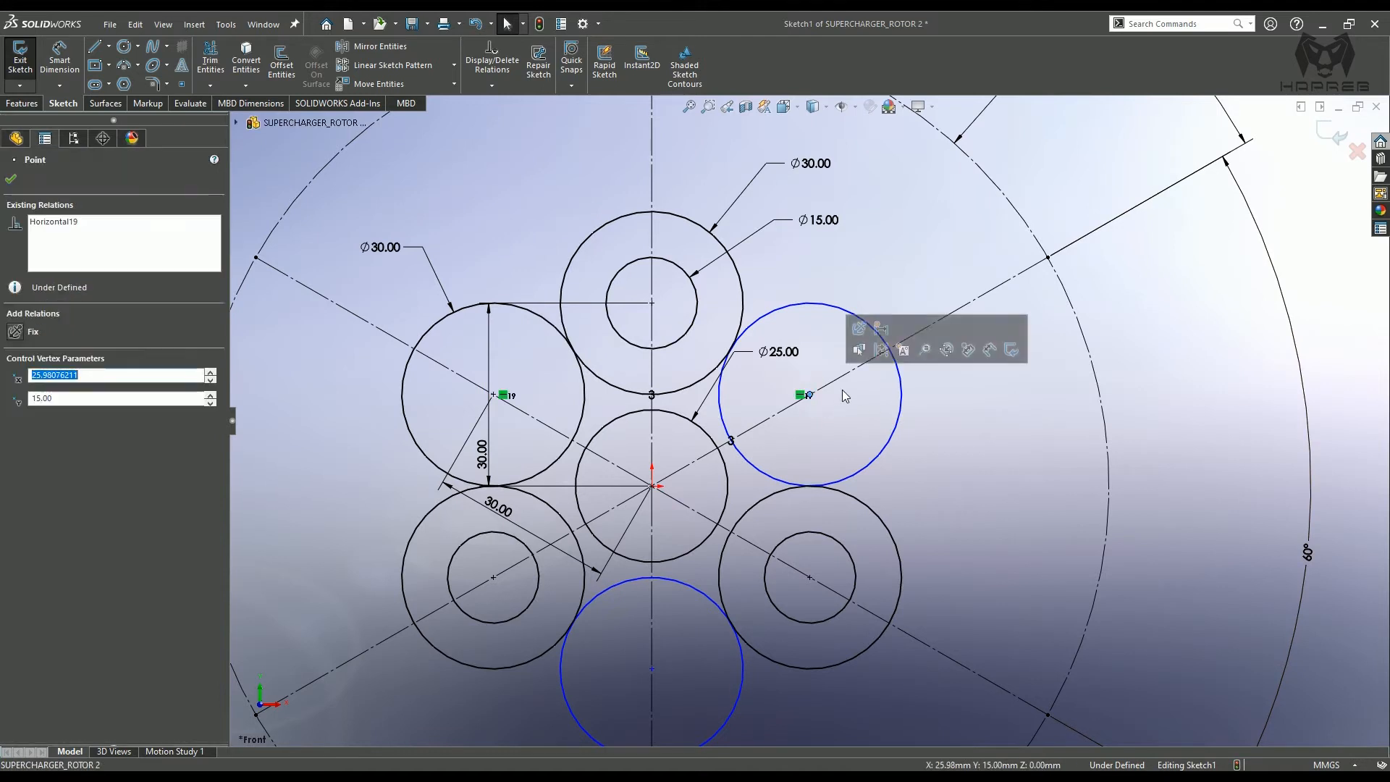
ctrl+click(865, 362)
click(909, 316)
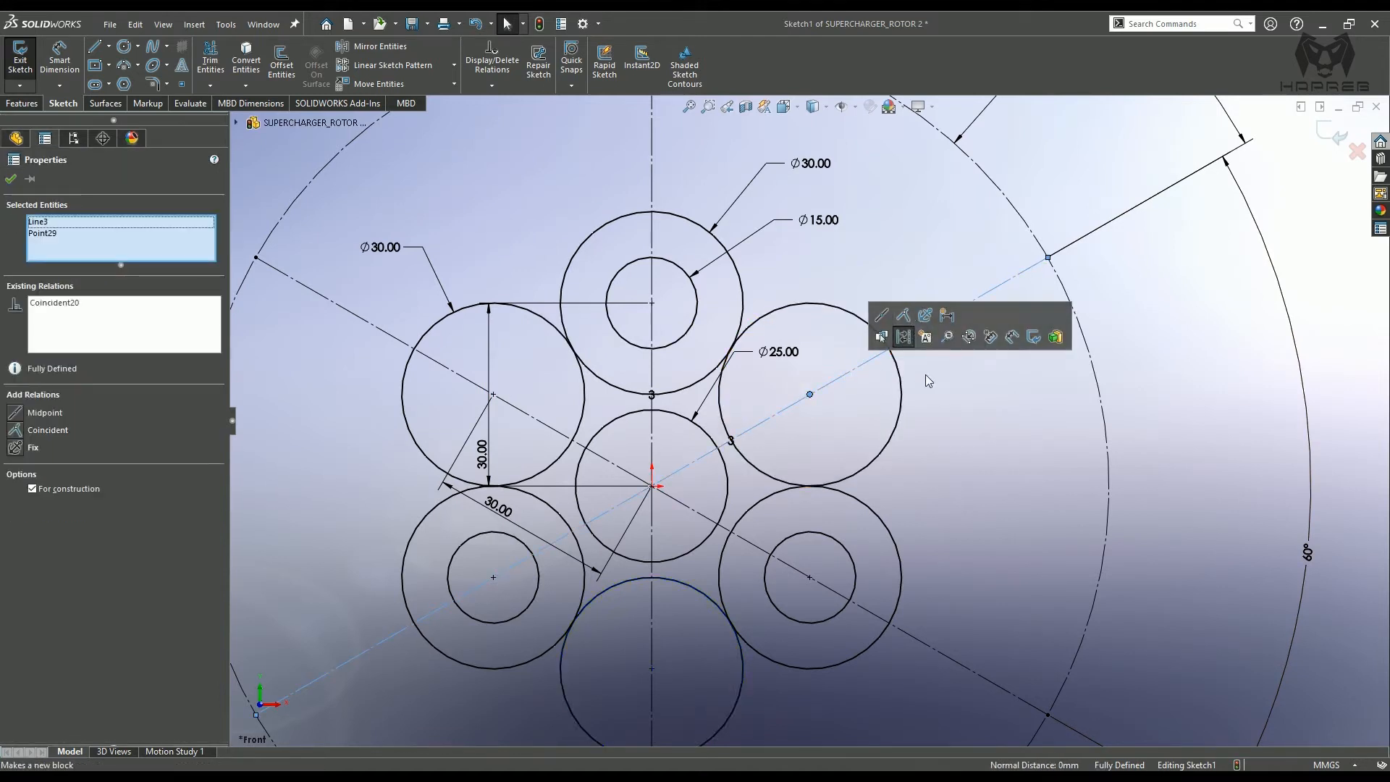
click(931, 400)
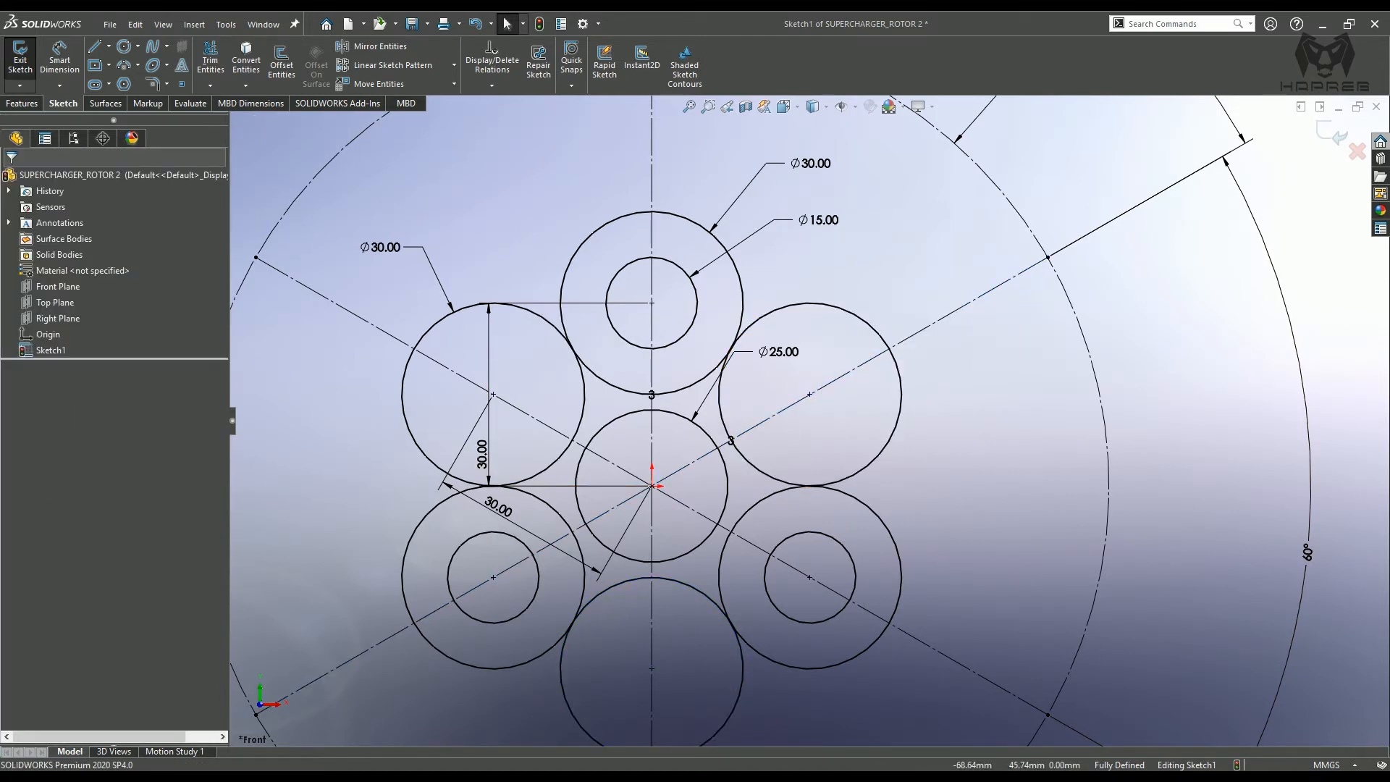
- Power-trim the outer arcs of the upper-left, upper-right and bottom 30 mm circles, keeping only the concave arcs between the lobes
click(208, 65)
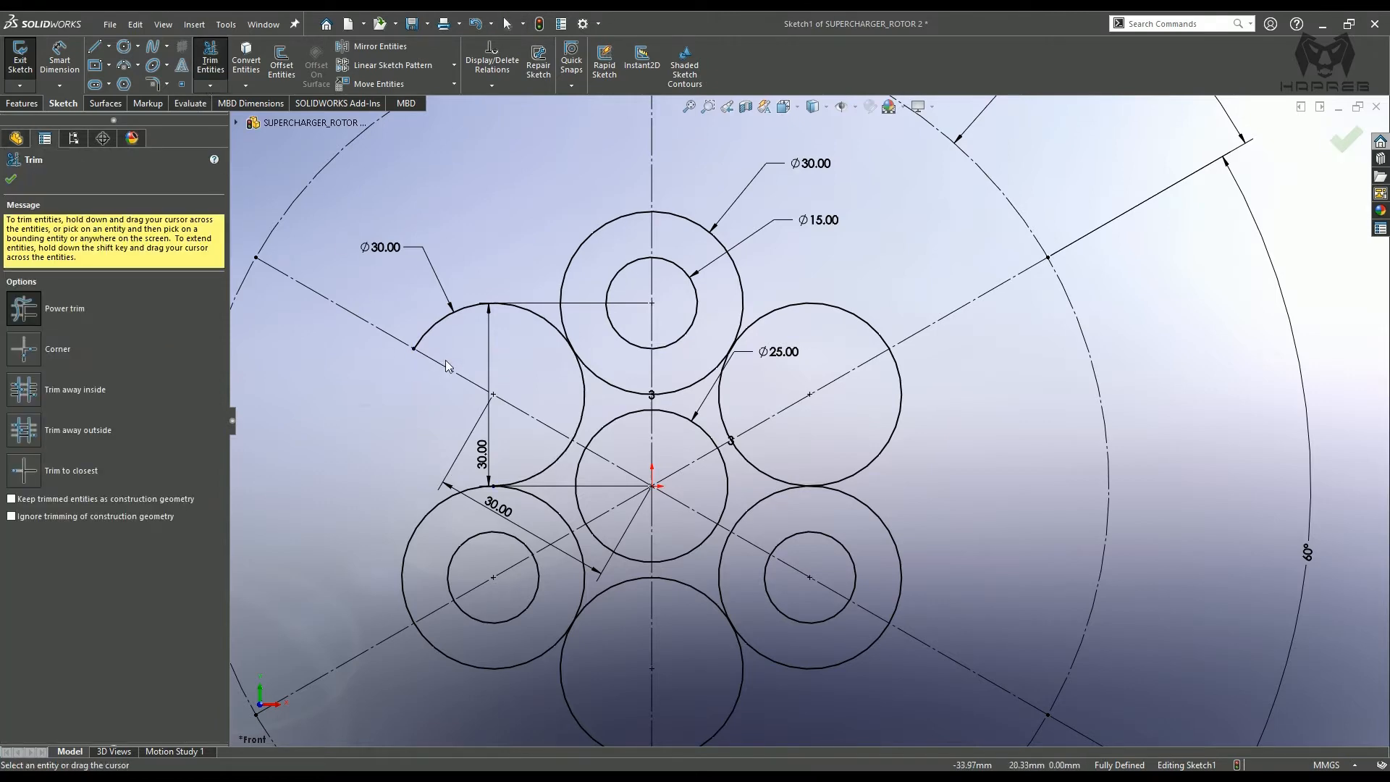
scroll(883, 404, up, 3)
scroll(867, 337, down, 3)
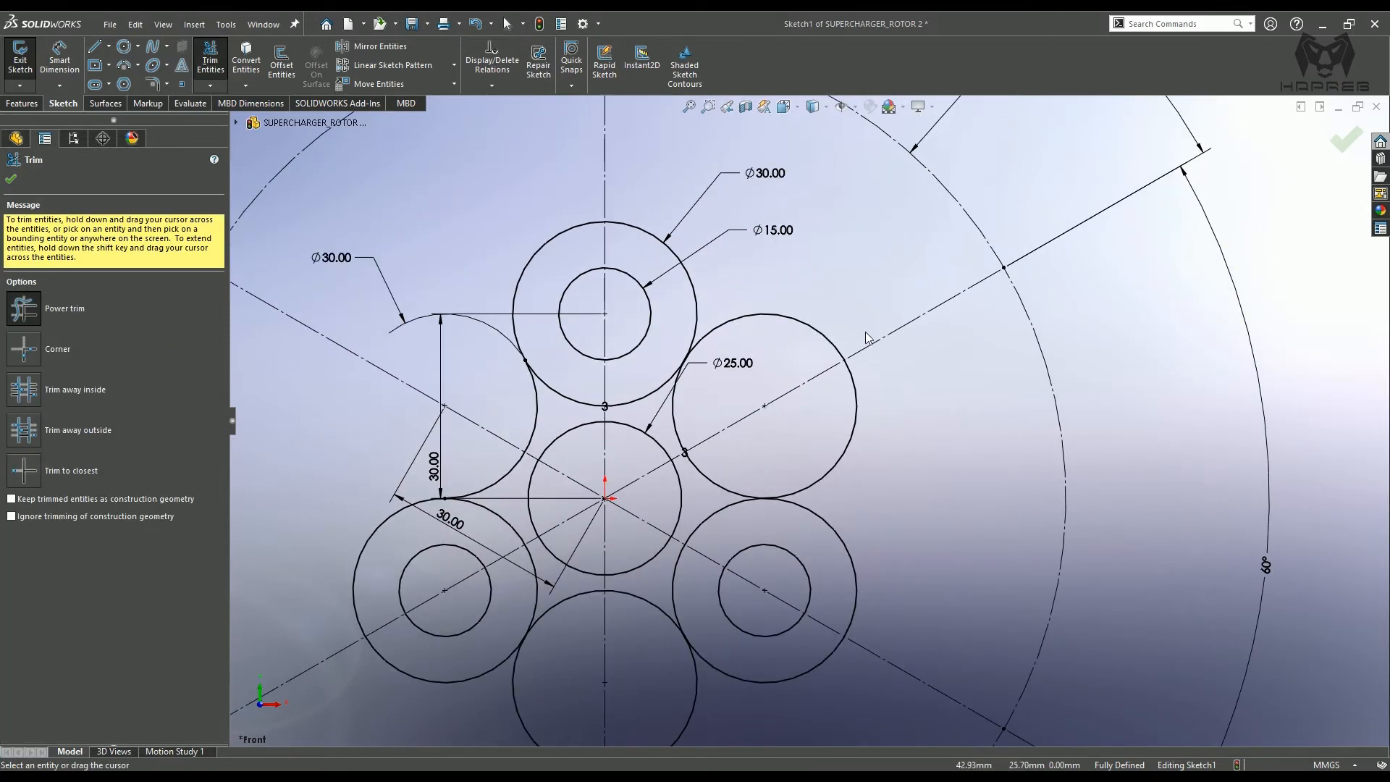
scroll(836, 435, up, 3)
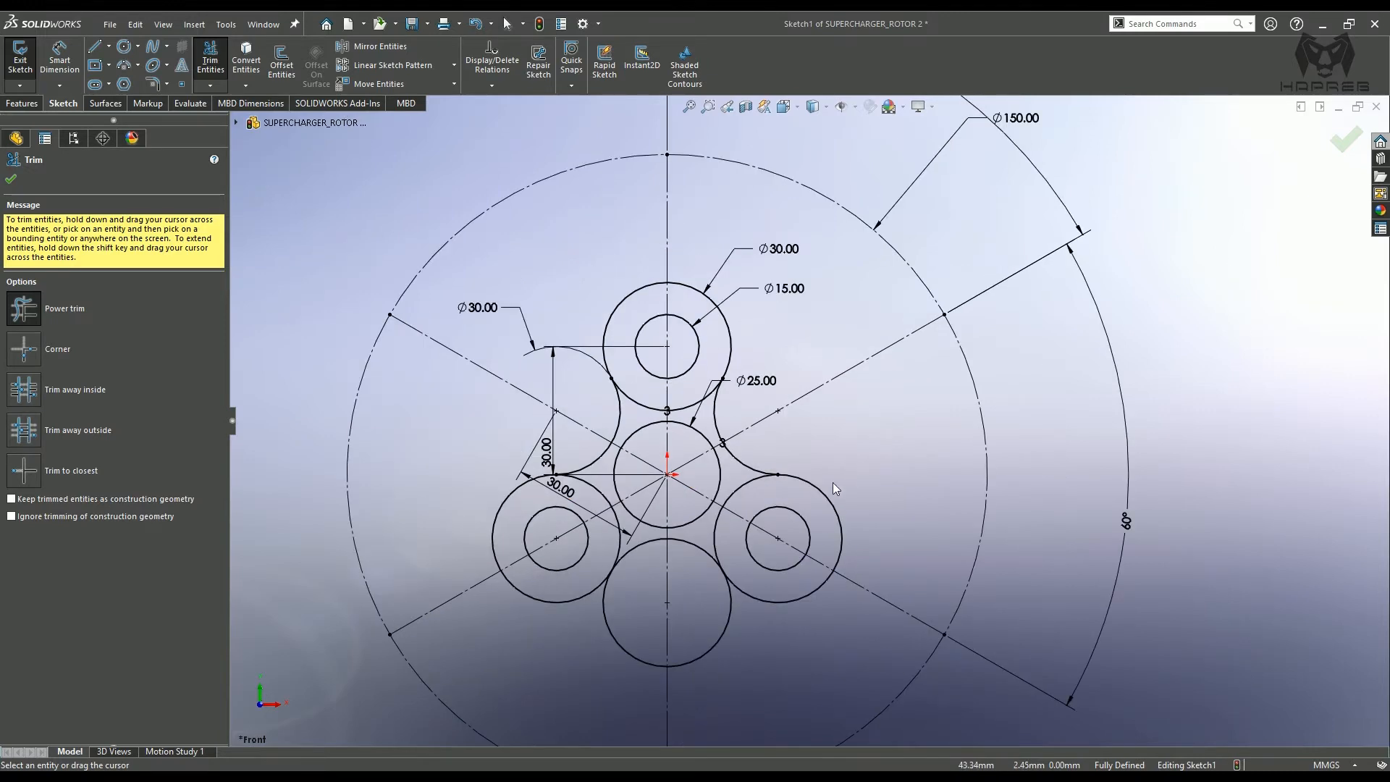
scroll(833, 482, down, 2)
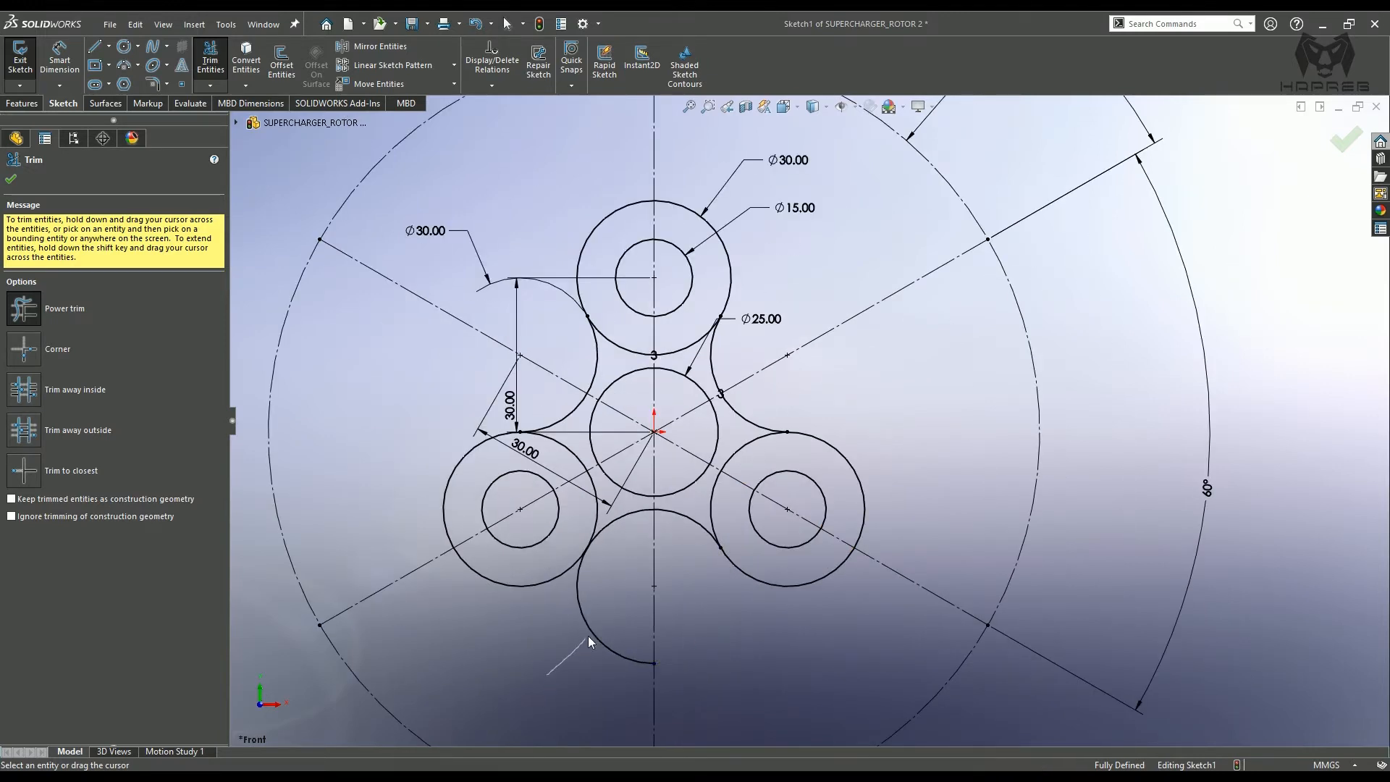
- Power-trim the inner arcs of the three lobe circles facing the 25 mm centre circle to leave one continuous rotor outline
scroll(566, 455, down, 5)
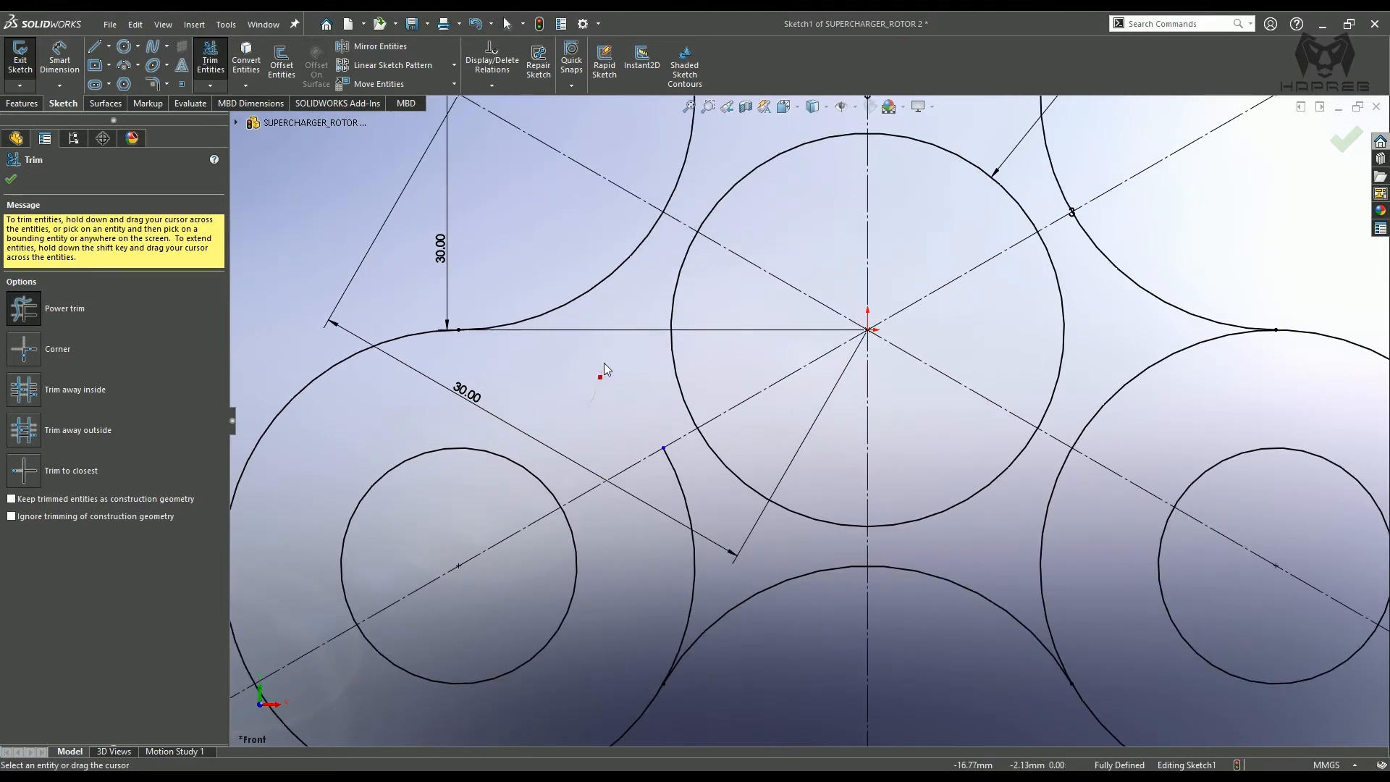
drag(657, 583, 699, 572)
drag(1071, 566, 1033, 529)
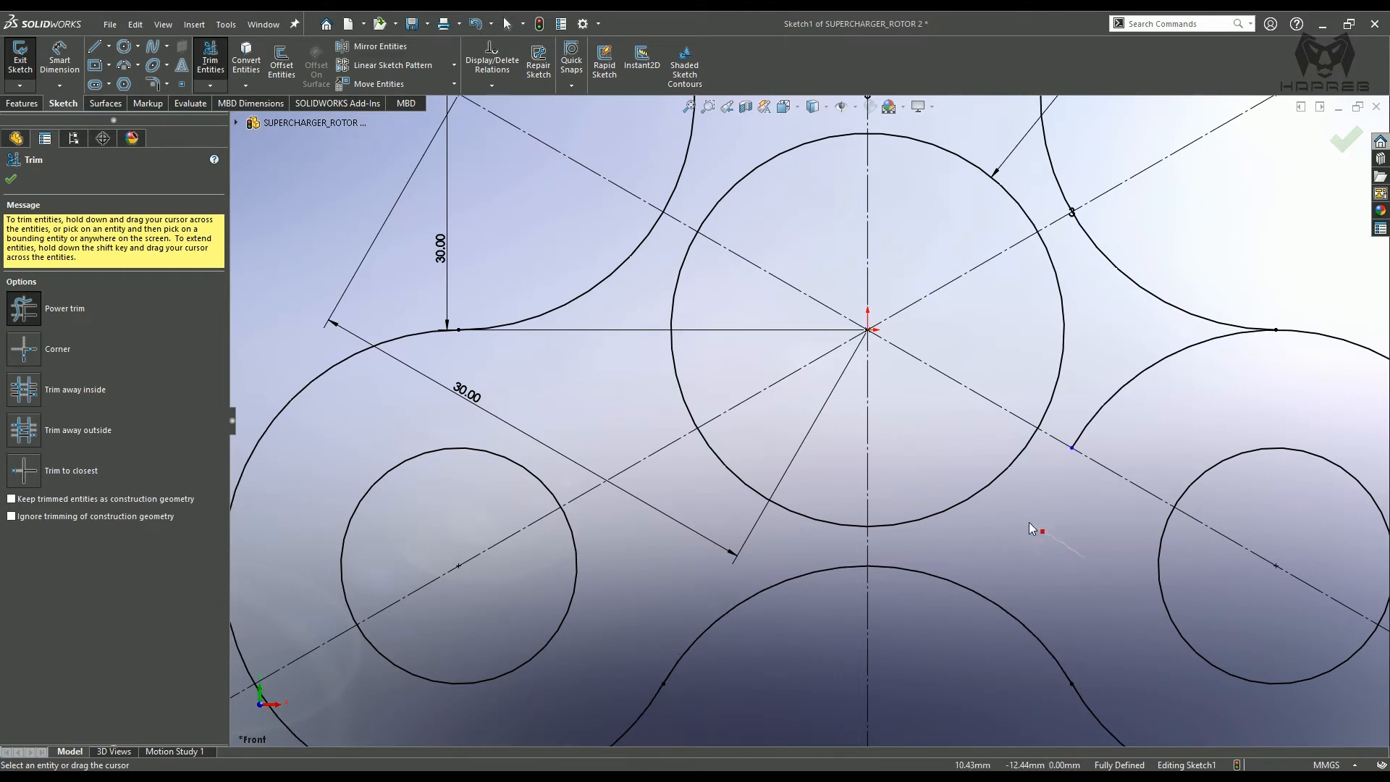
drag(1171, 435, 1124, 363)
scroll(1003, 454, up, 3)
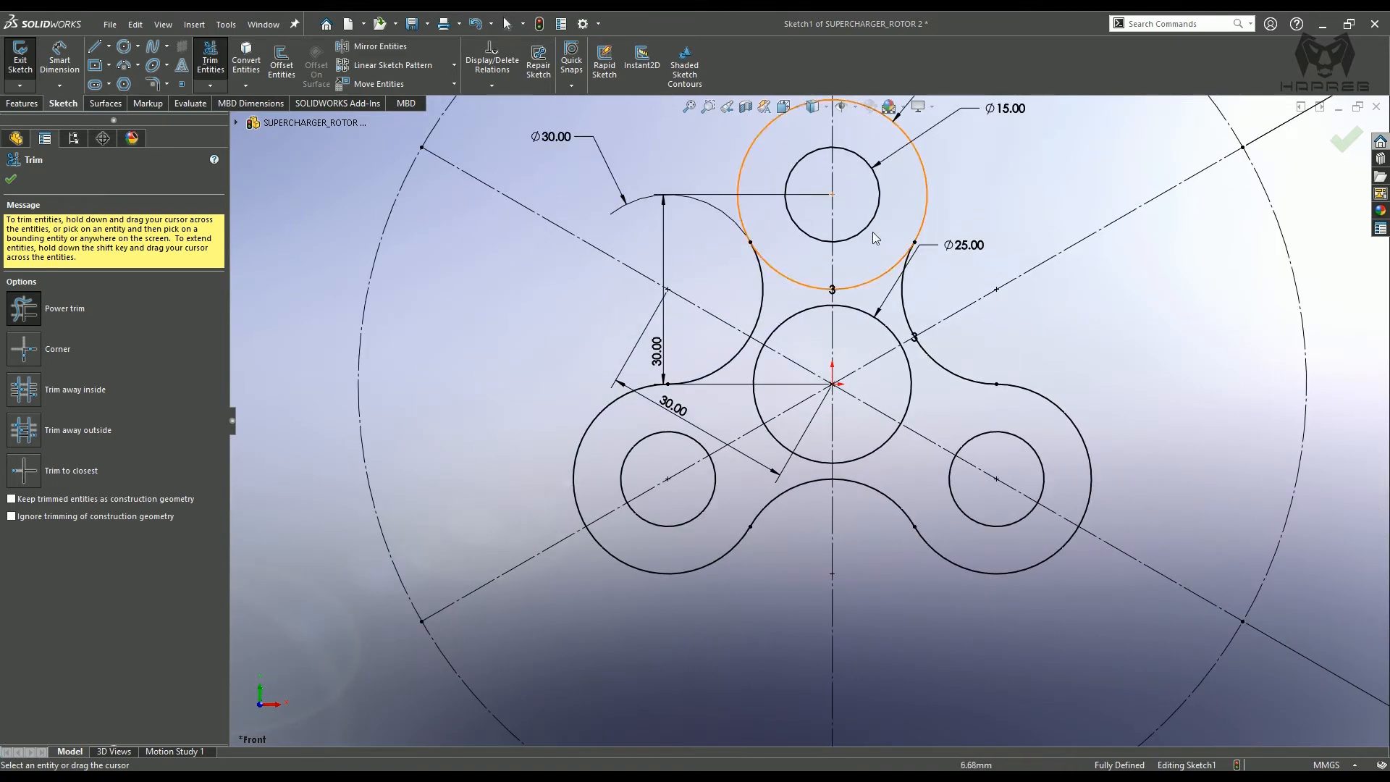
scroll(873, 210, down, 3)
drag(726, 353, 721, 375)
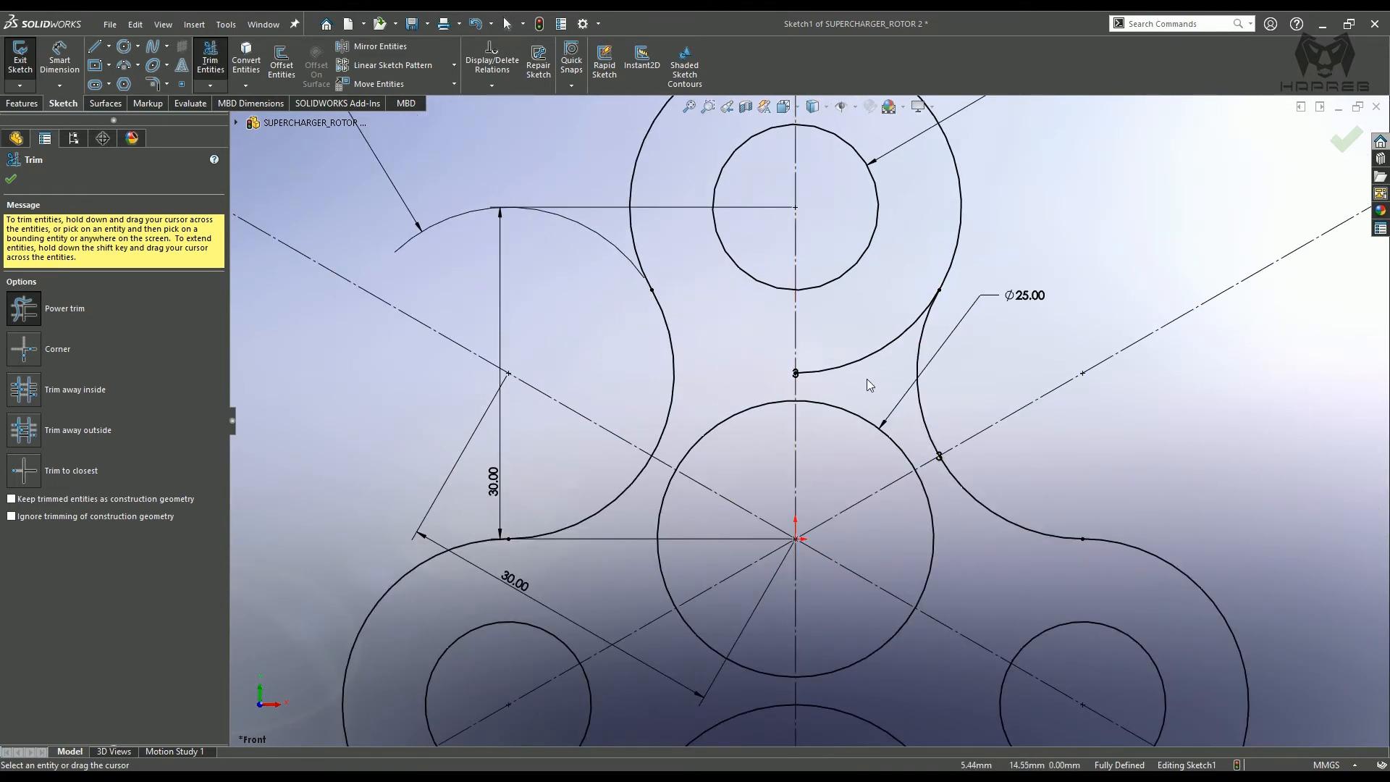
scroll(825, 405, up, 5)
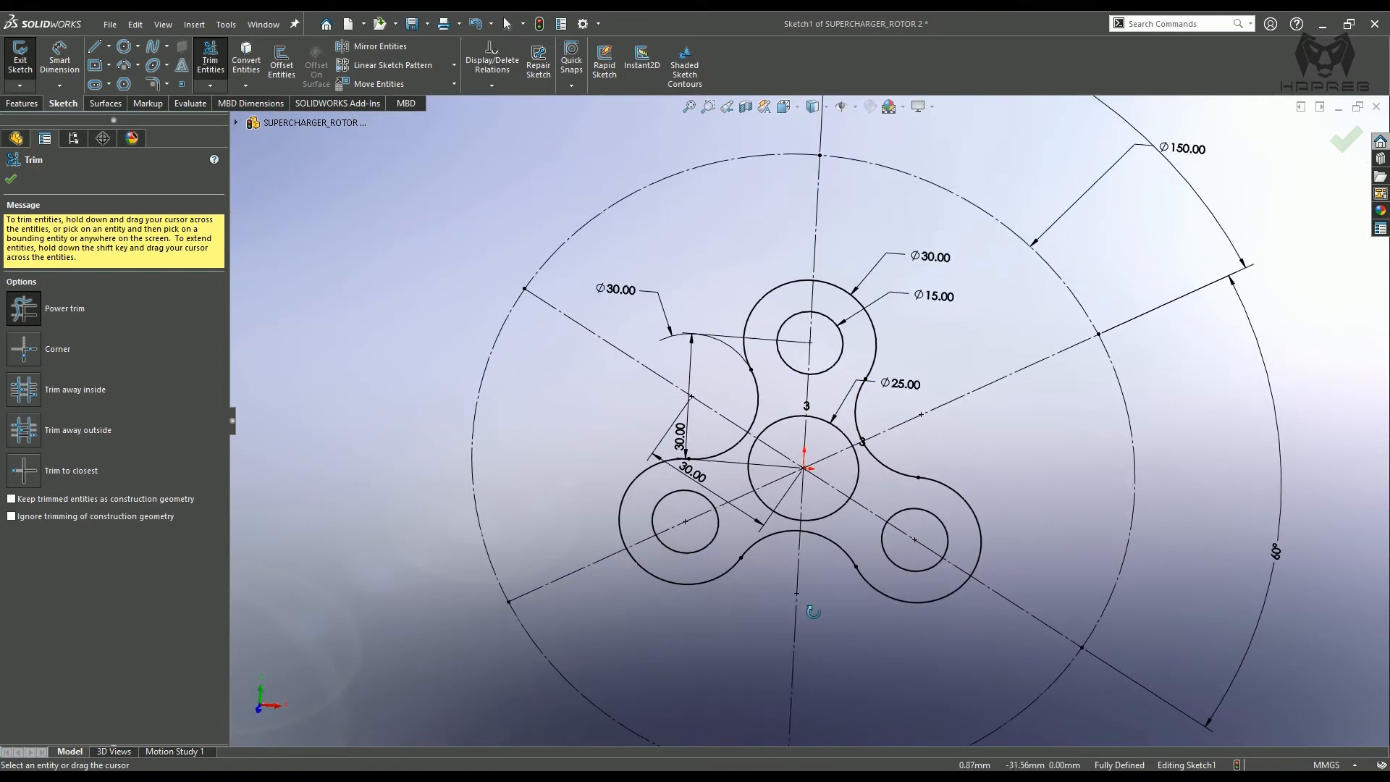
- Finish trimming and exit the rotor profile sketch
click(11, 180)
mouse_move(796, 579)
middle_down()
mouse_move(805, 572)
mouse_move(757, 512)
mouse_move(759, 566)
middle_up()
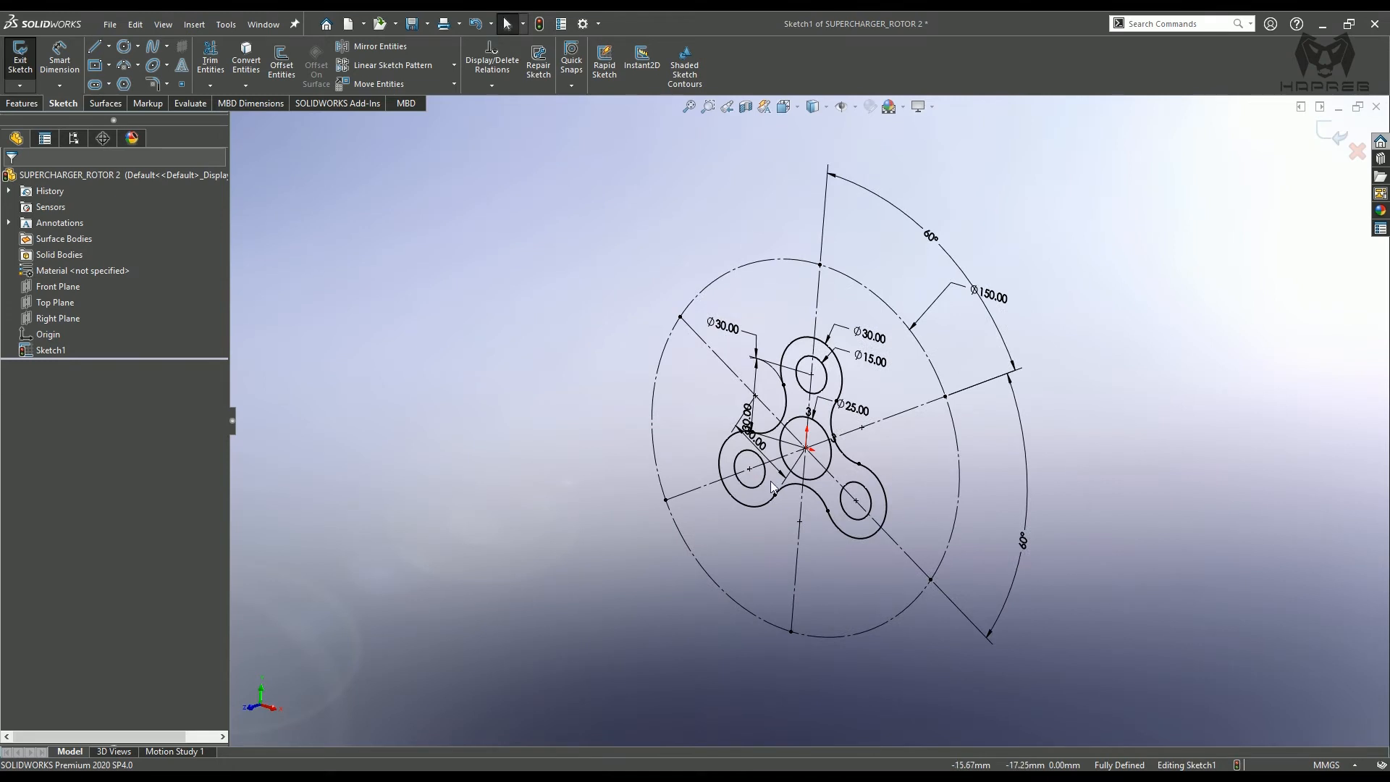
click(1338, 138)
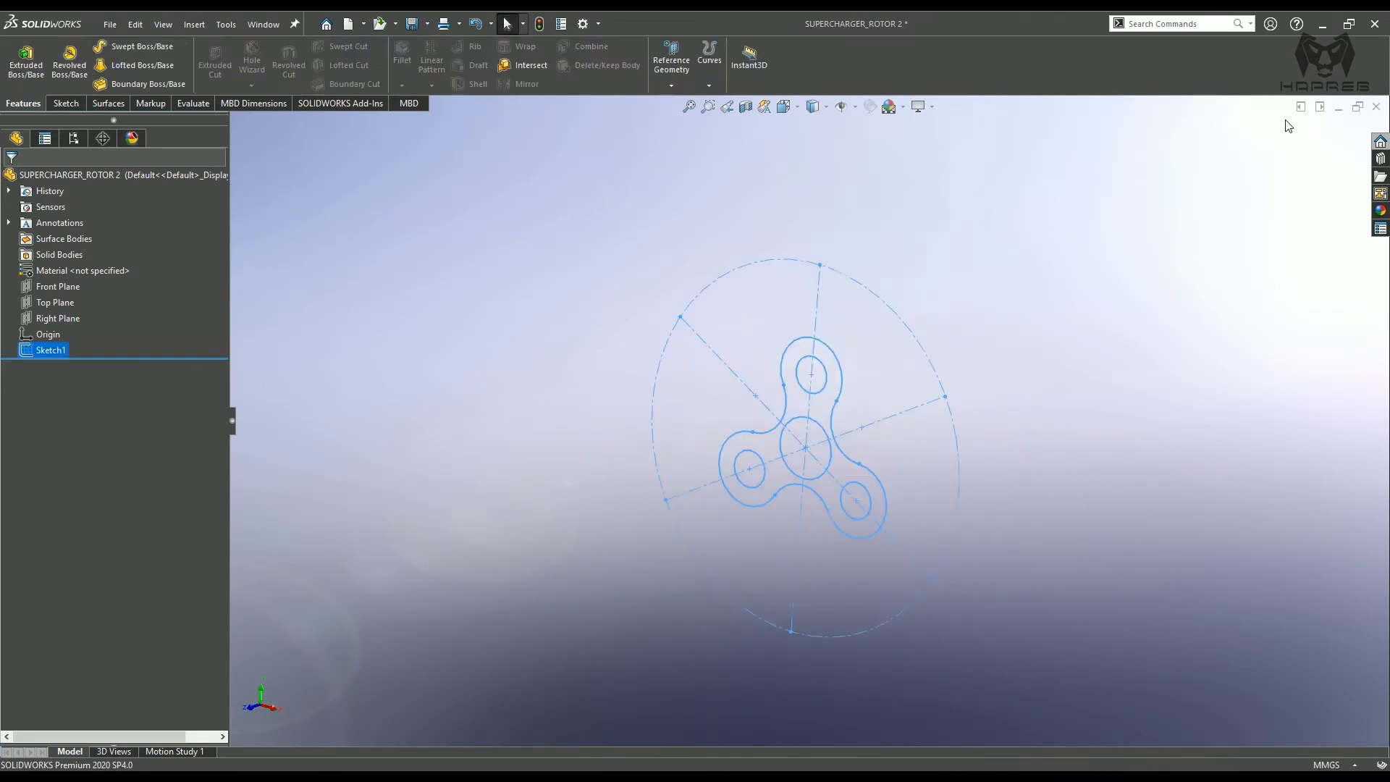
- Start a sketch on the Right Plane and draw a horizontal line about 207 mm long from the origin, perpendicular to the rotor profile
click(73, 318)
click(88, 296)
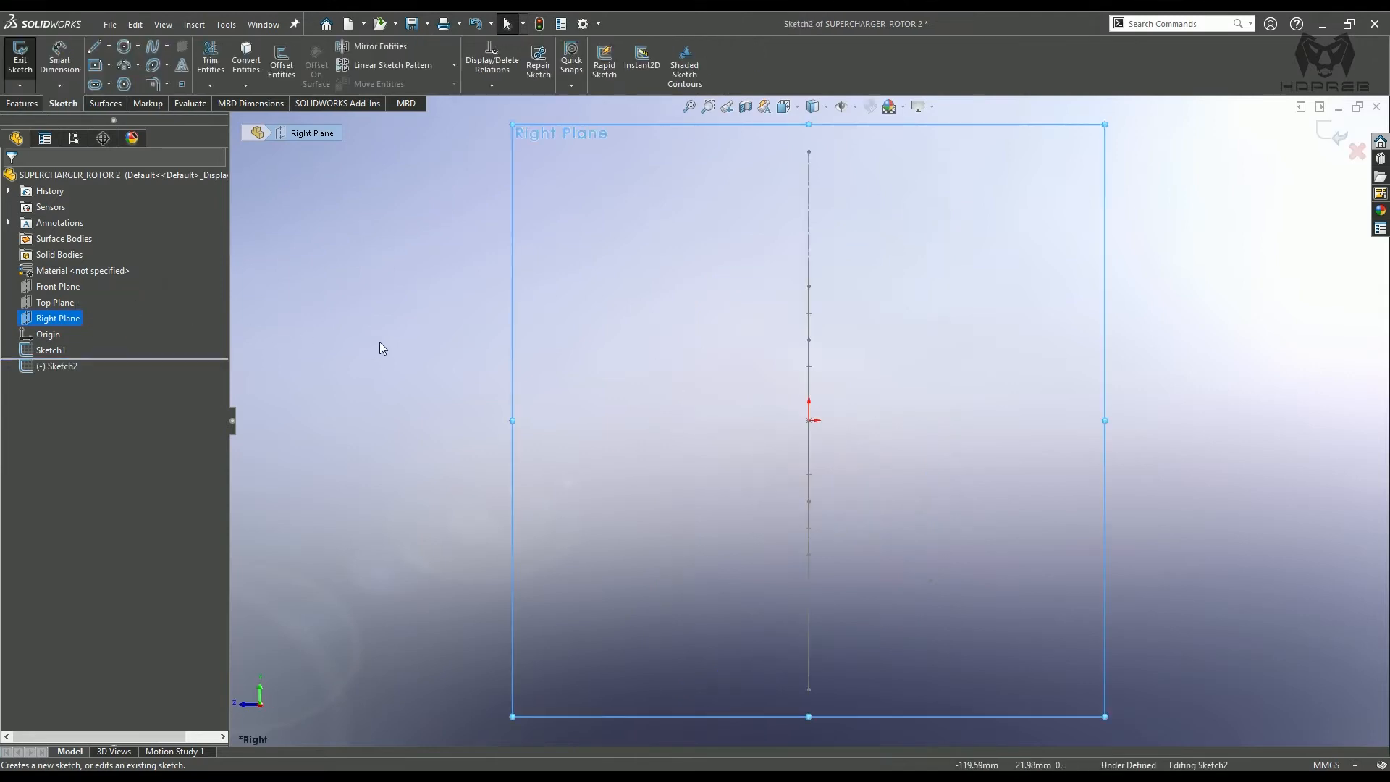
click(94, 47)
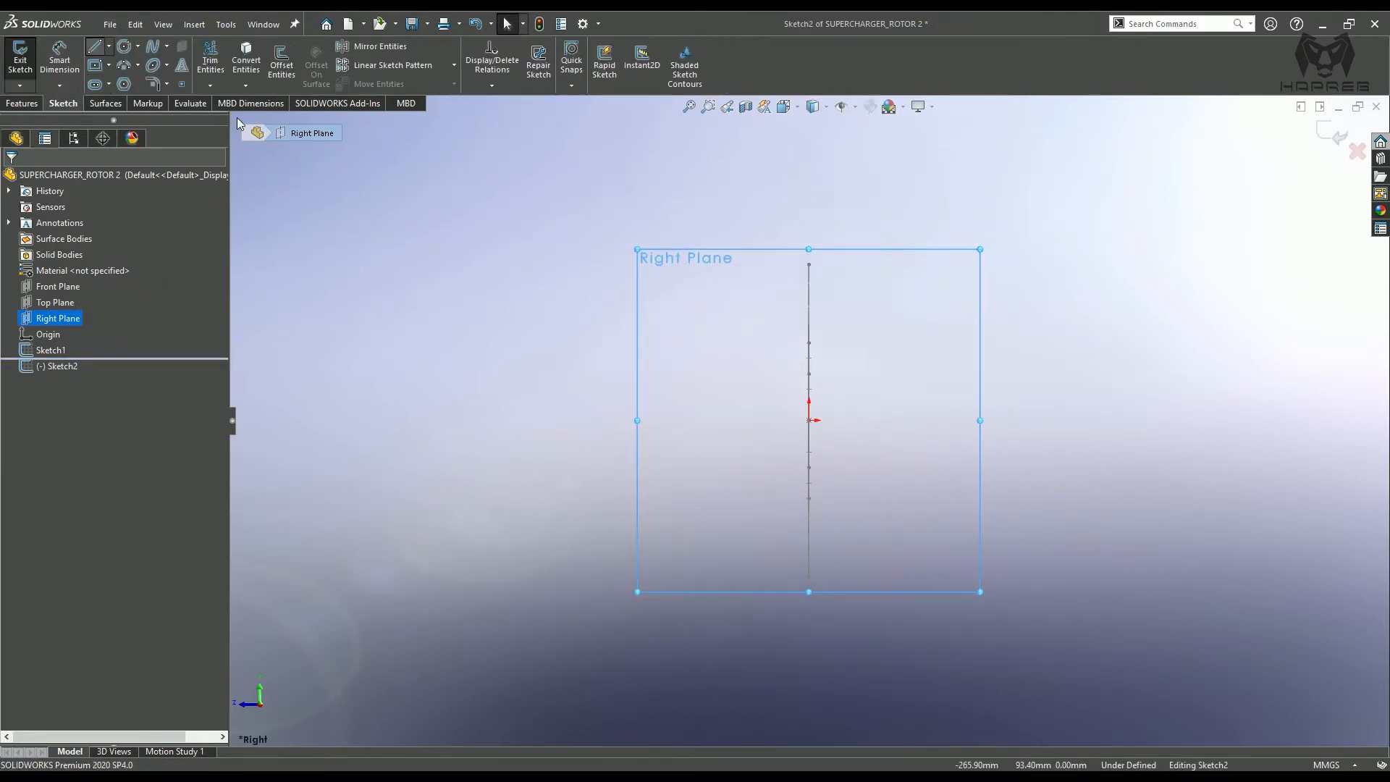
click(808, 420)
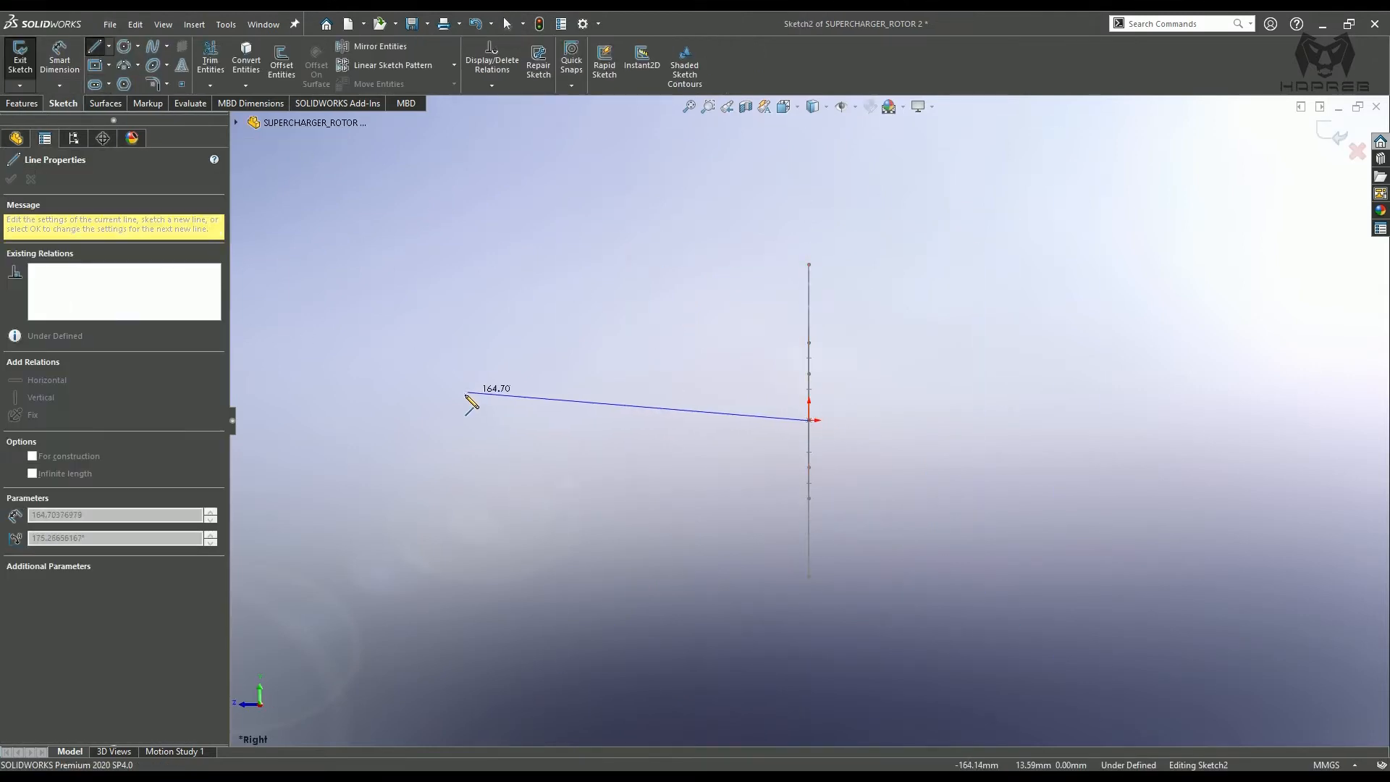
click(380, 420)
key(Escape)
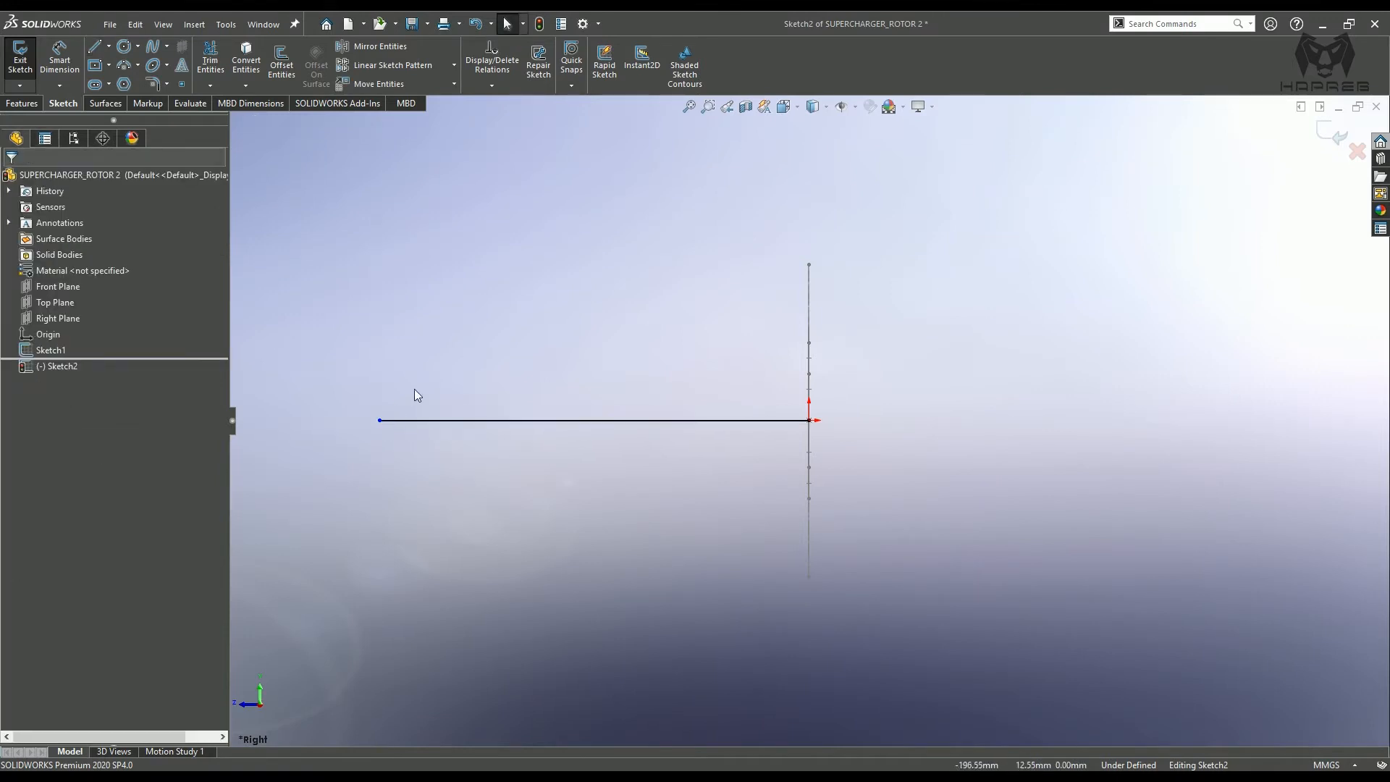
- Dimension the horizontal line on the Right Plane to a length of 450 mm
click(59, 59)
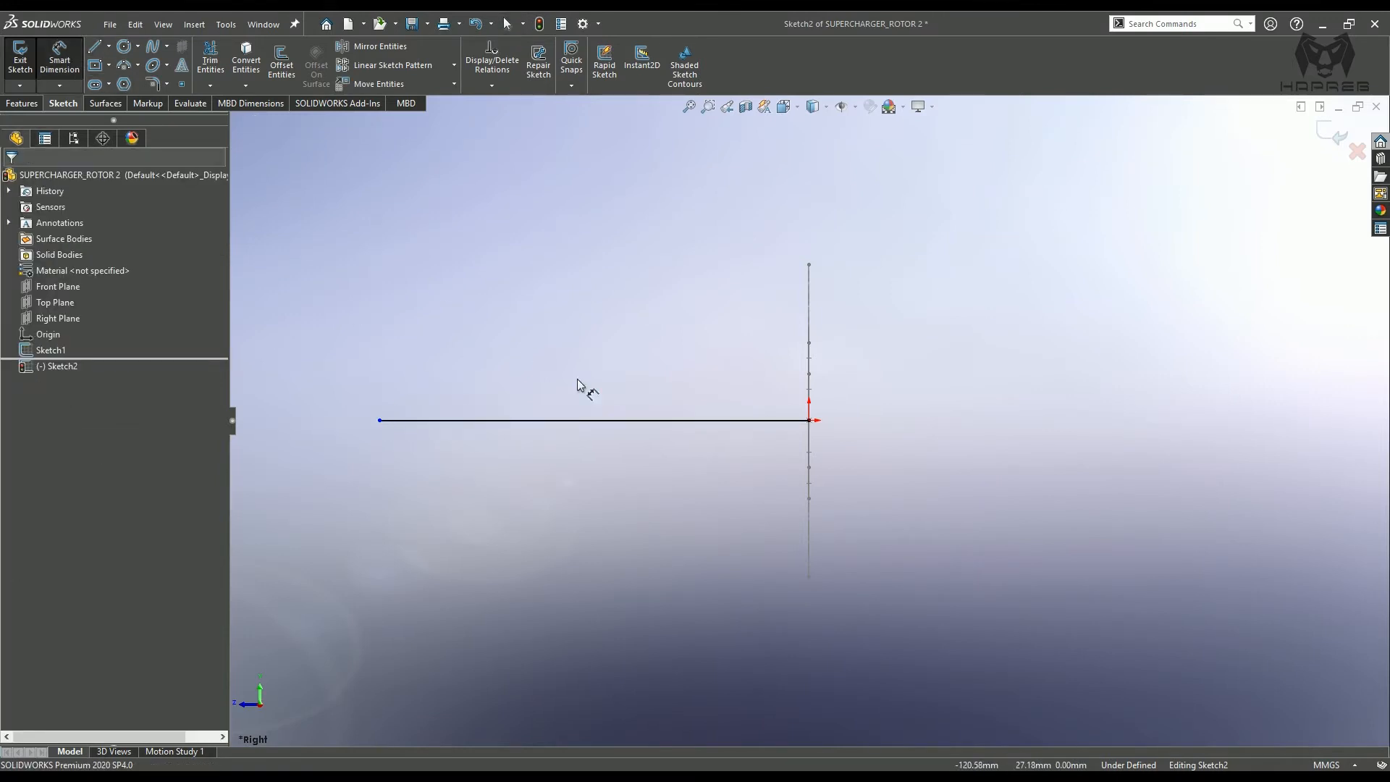
click(587, 420)
click(572, 509)
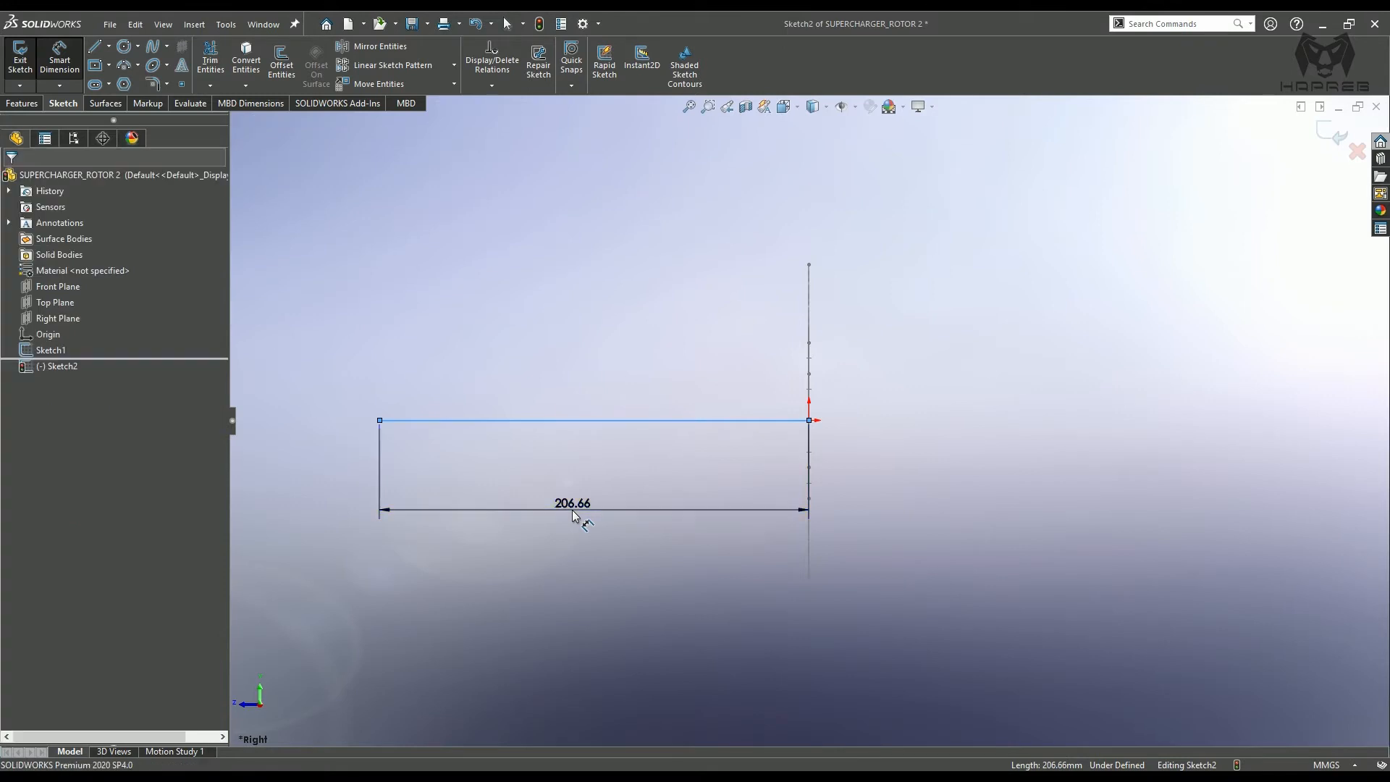
text(450)
key(Return)
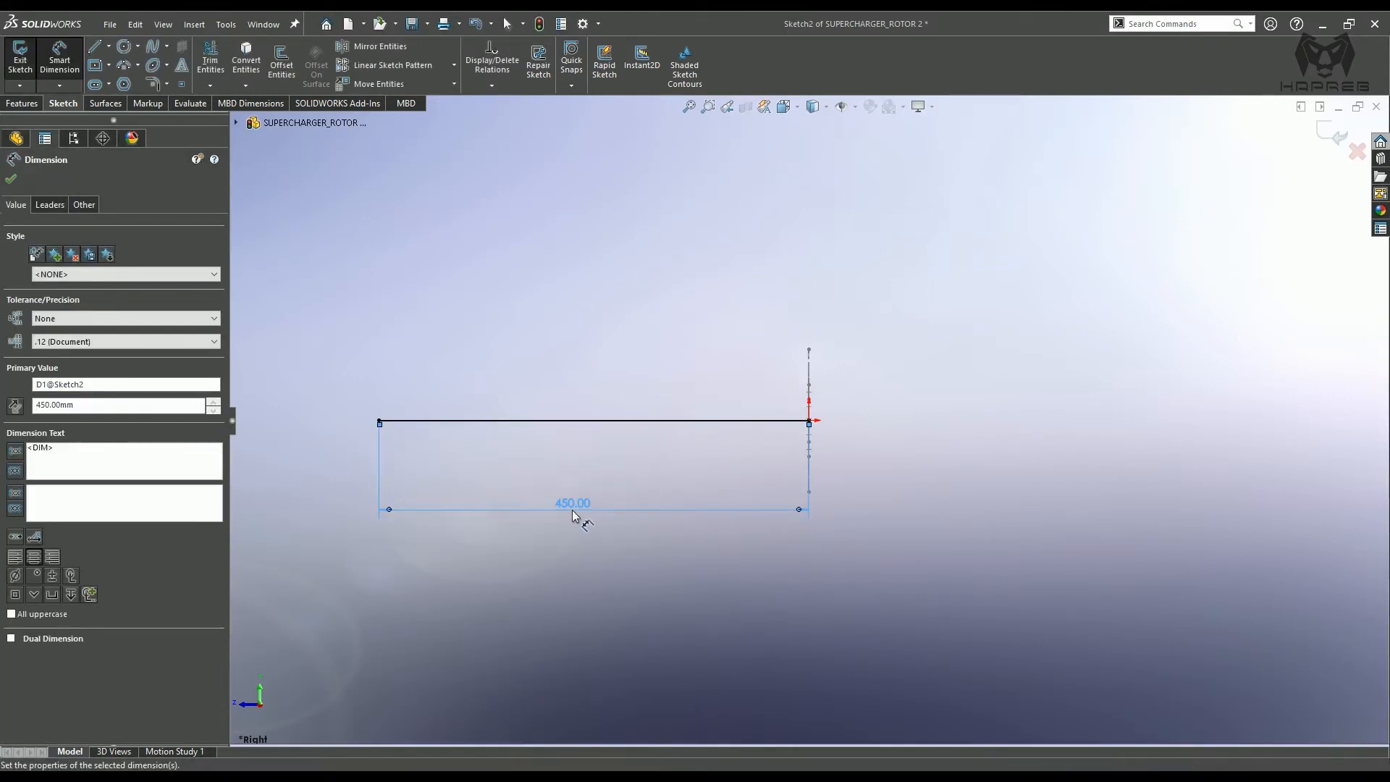
- Finish dimensioning the 450 mm line and exit the Right Plane sketch
middle_drag(778, 469, 793, 460)
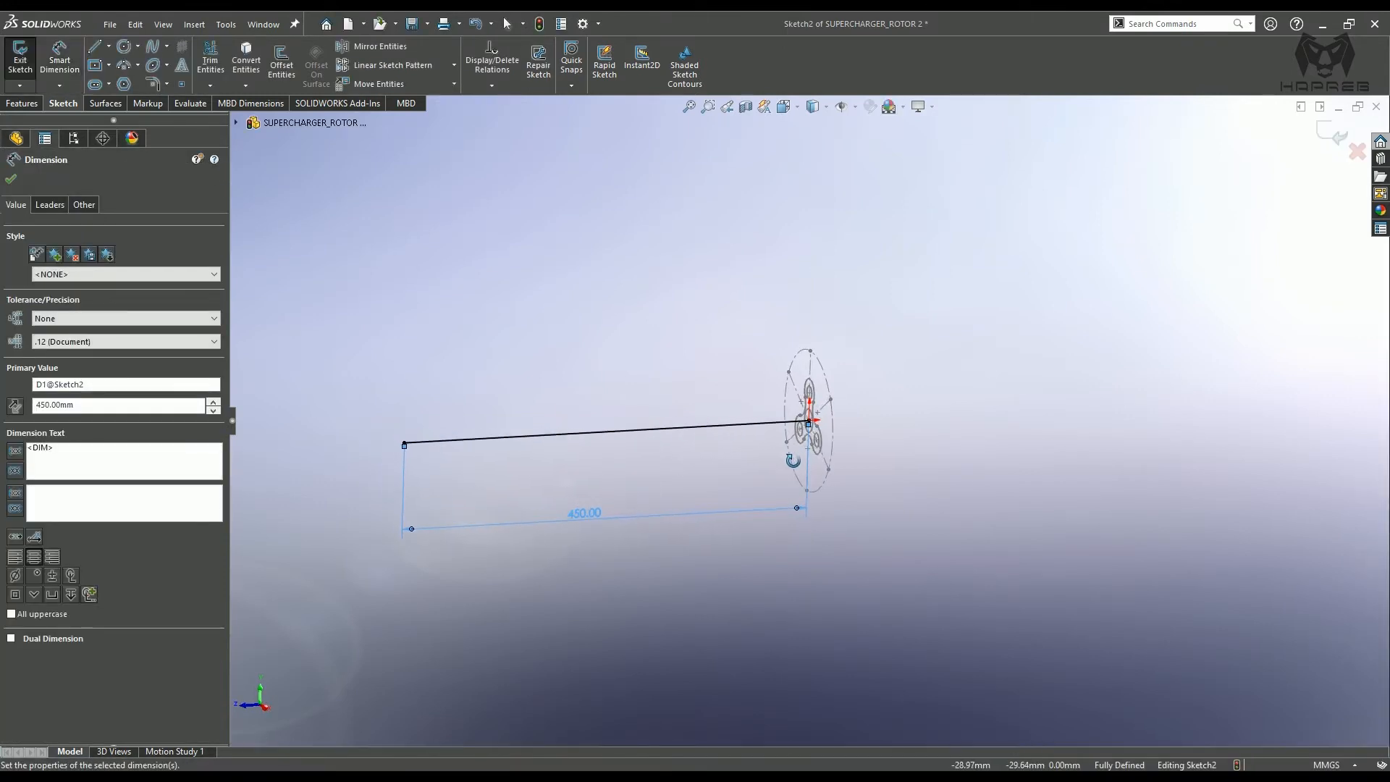
click(11, 180)
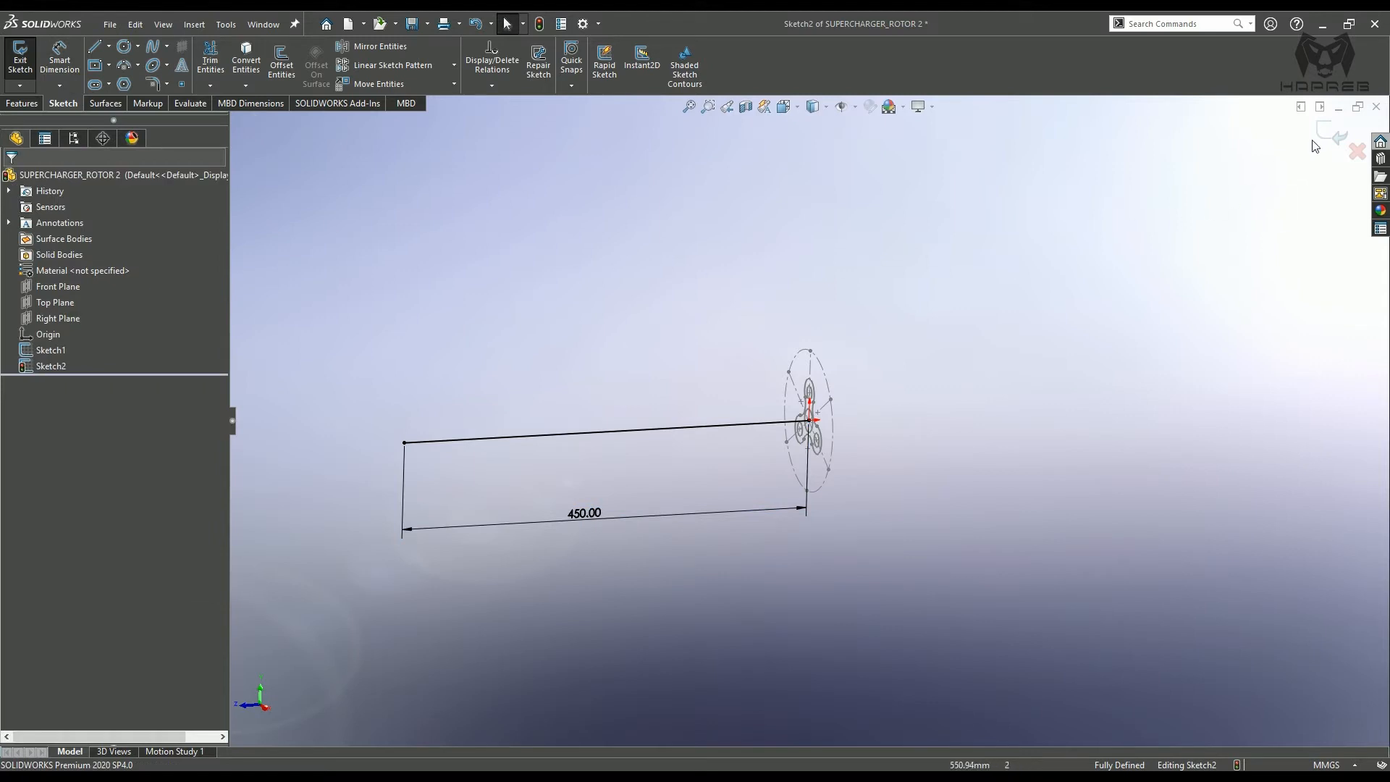
click(19, 58)
click(635, 332)
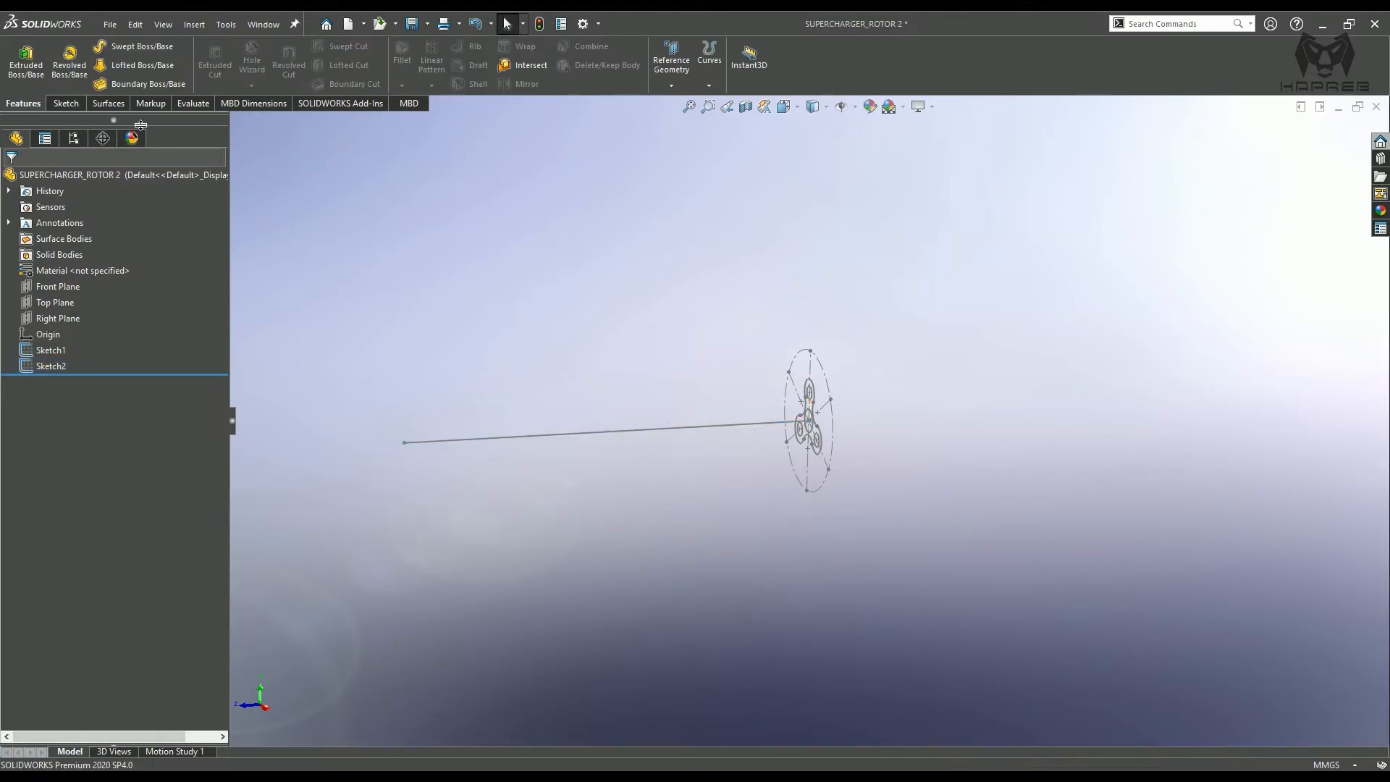
- Start a Swept Boss/Base and set its profile to the rotor region between the outer outline and the four inner circles
click(139, 48)
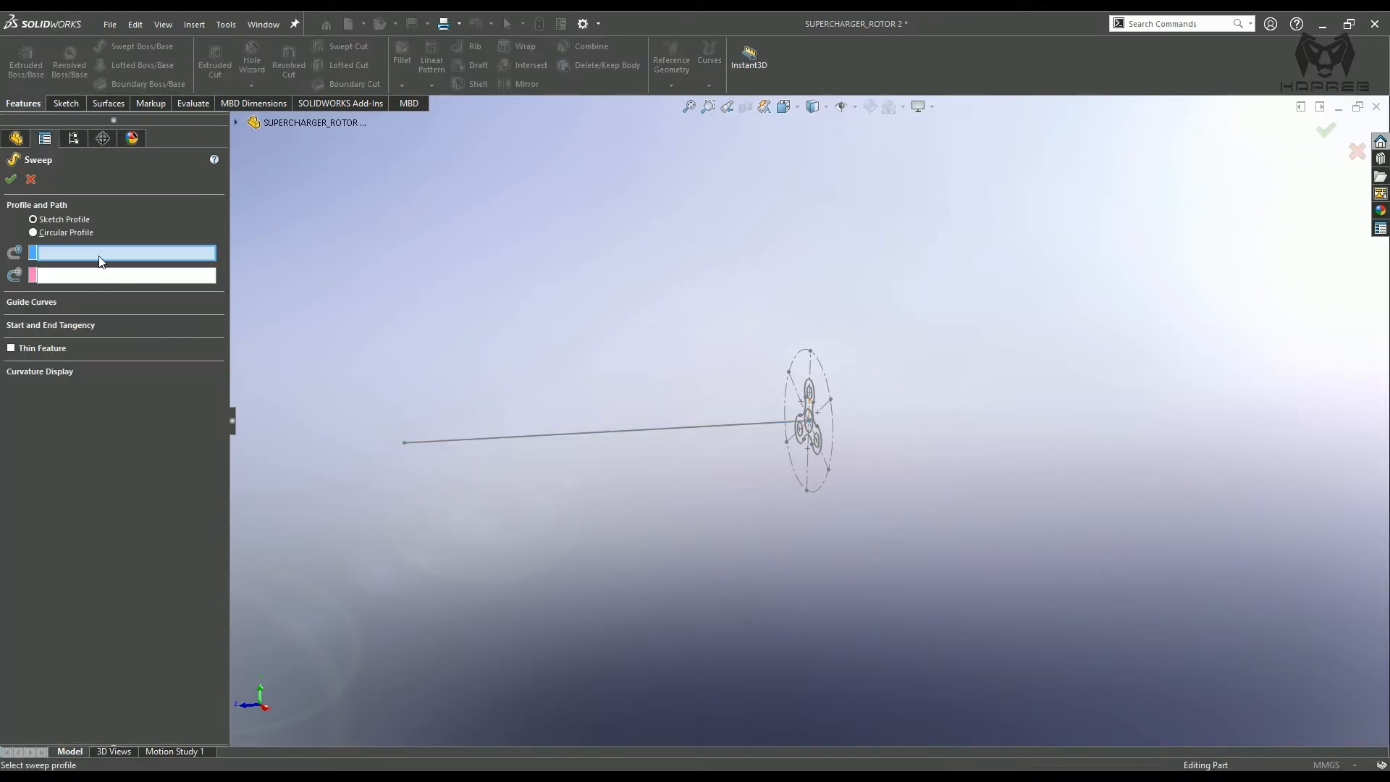
middle_drag(836, 436, 903, 449)
scroll(911, 446, down, 4)
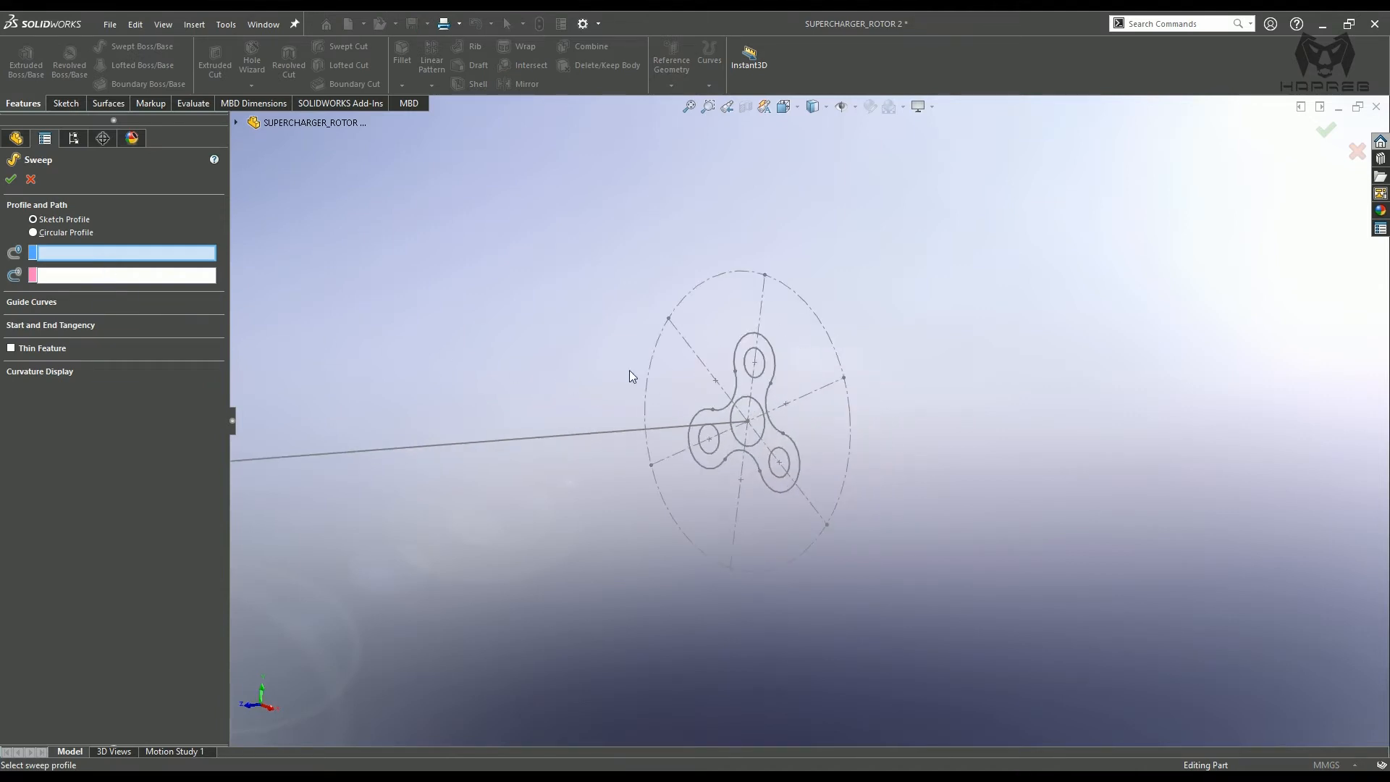
right_click(93, 251)
click(121, 282)
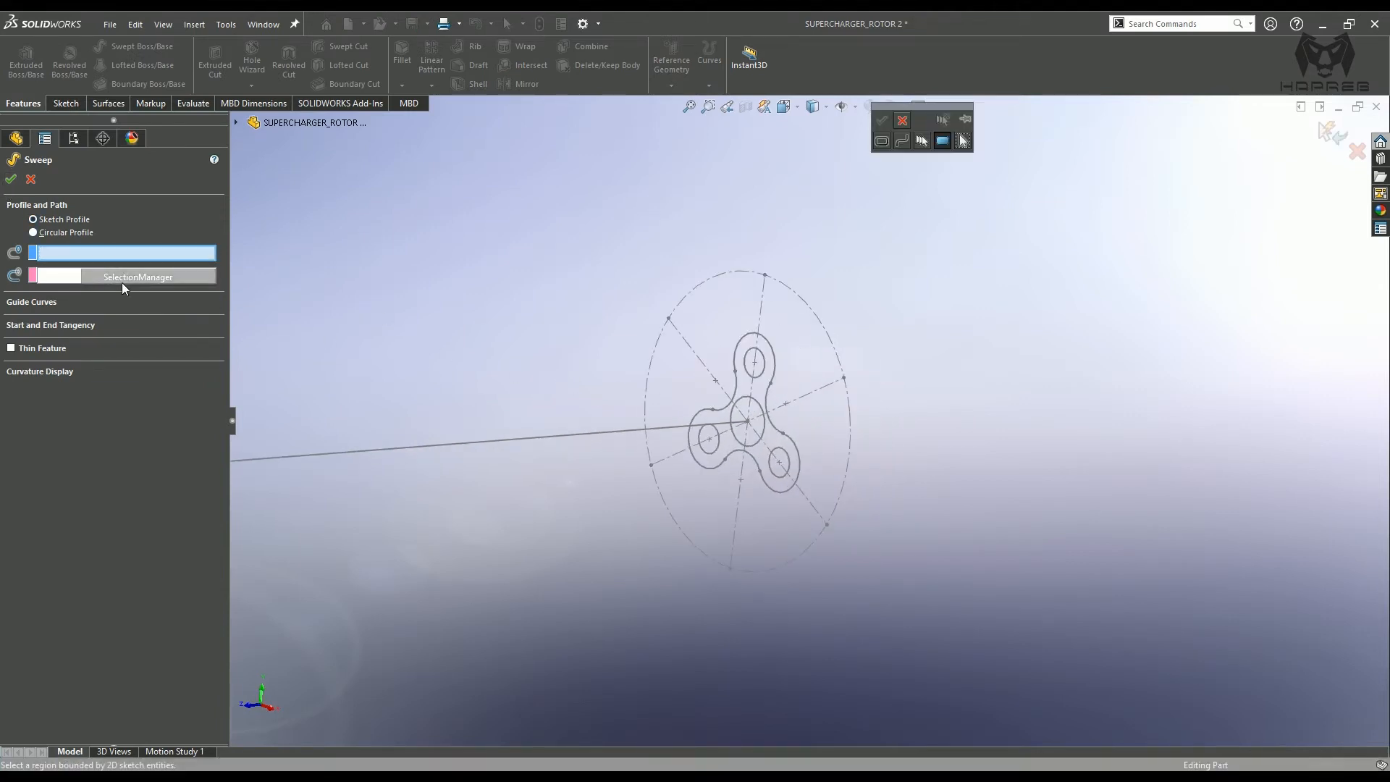
scroll(793, 433, down, 4)
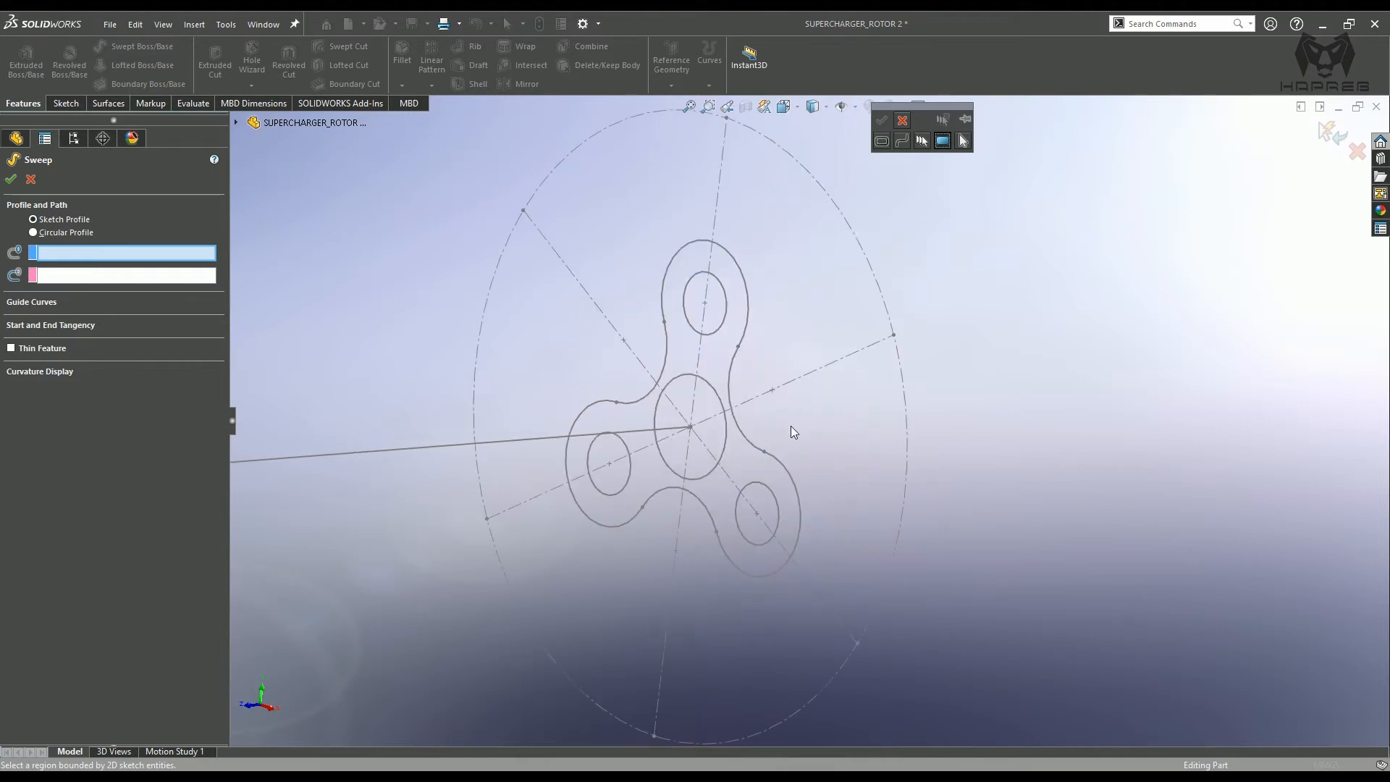
click(720, 356)
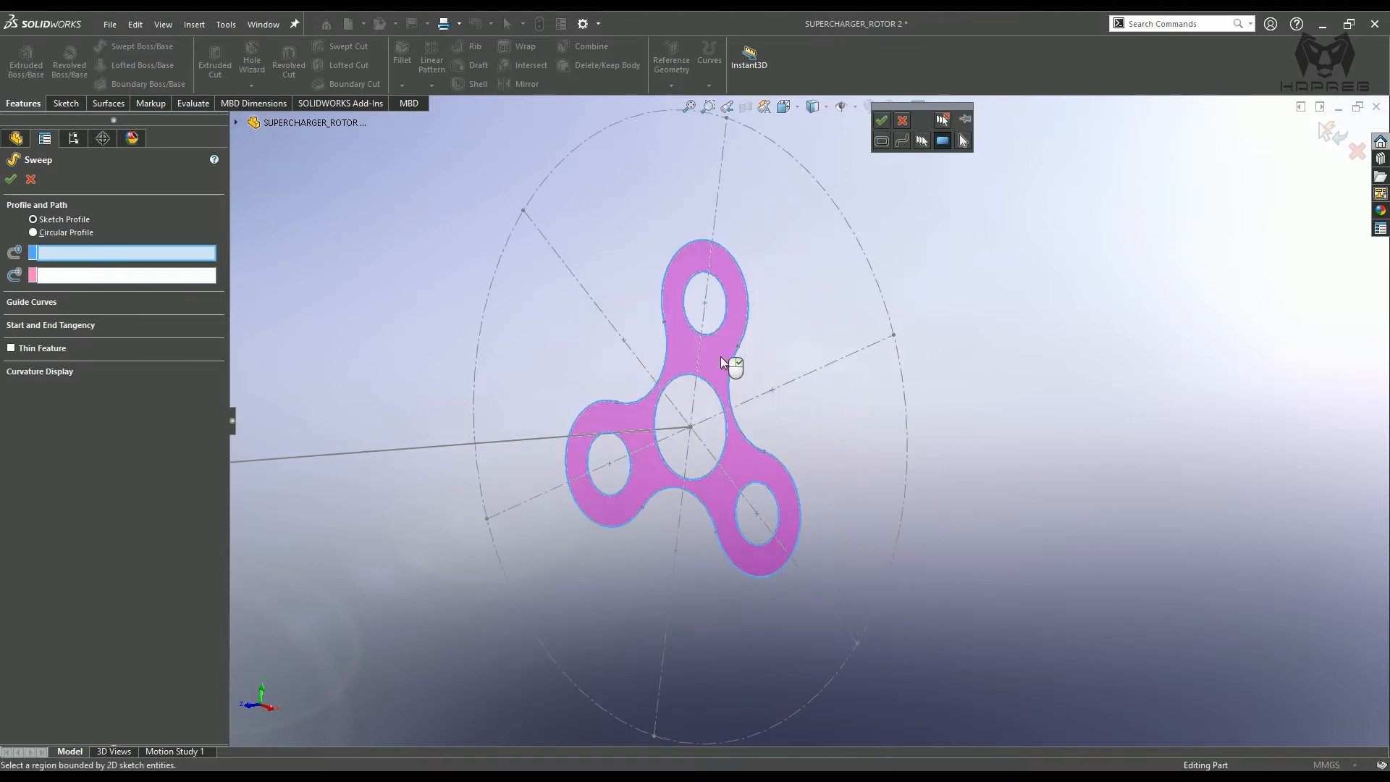
click(10, 180)
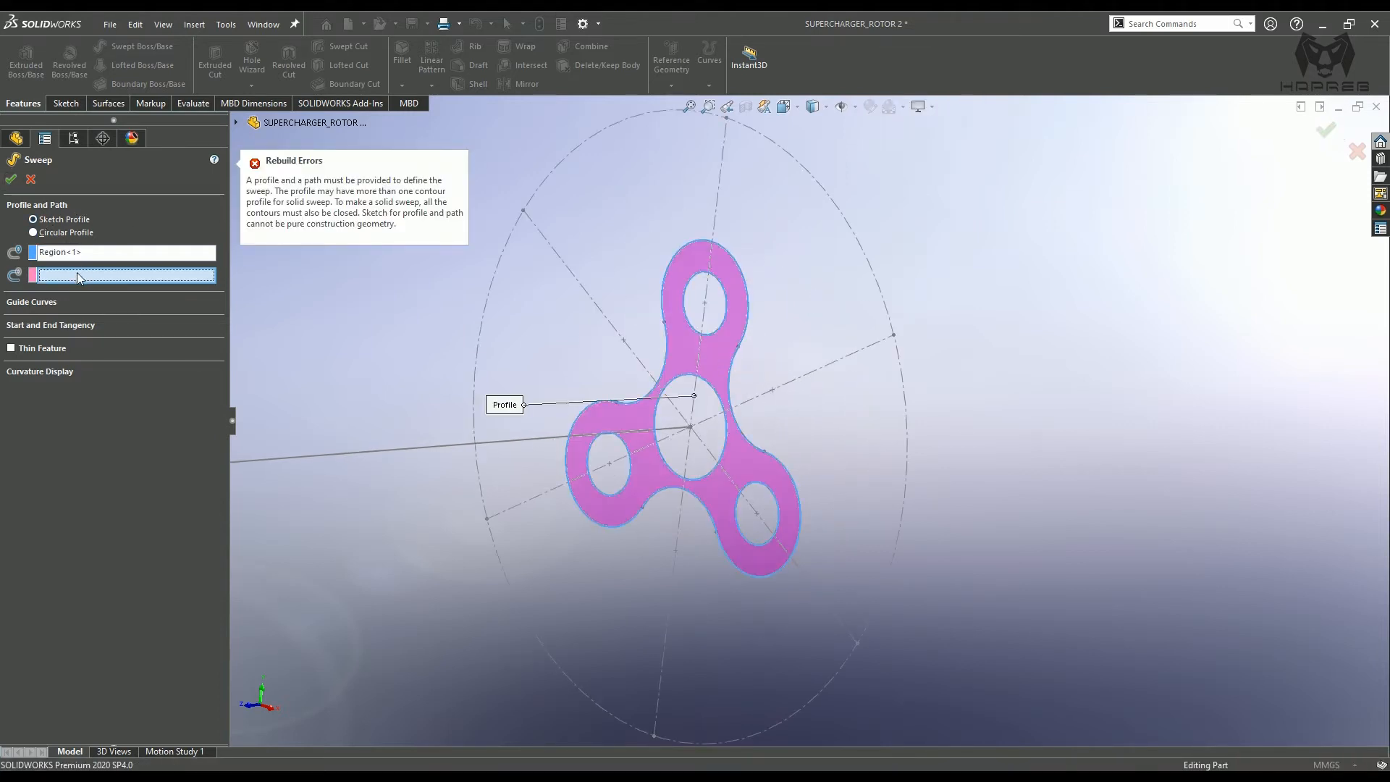
- Set the 450 mm line as the path of the rotor sweep
right_click(75, 275)
click(73, 272)
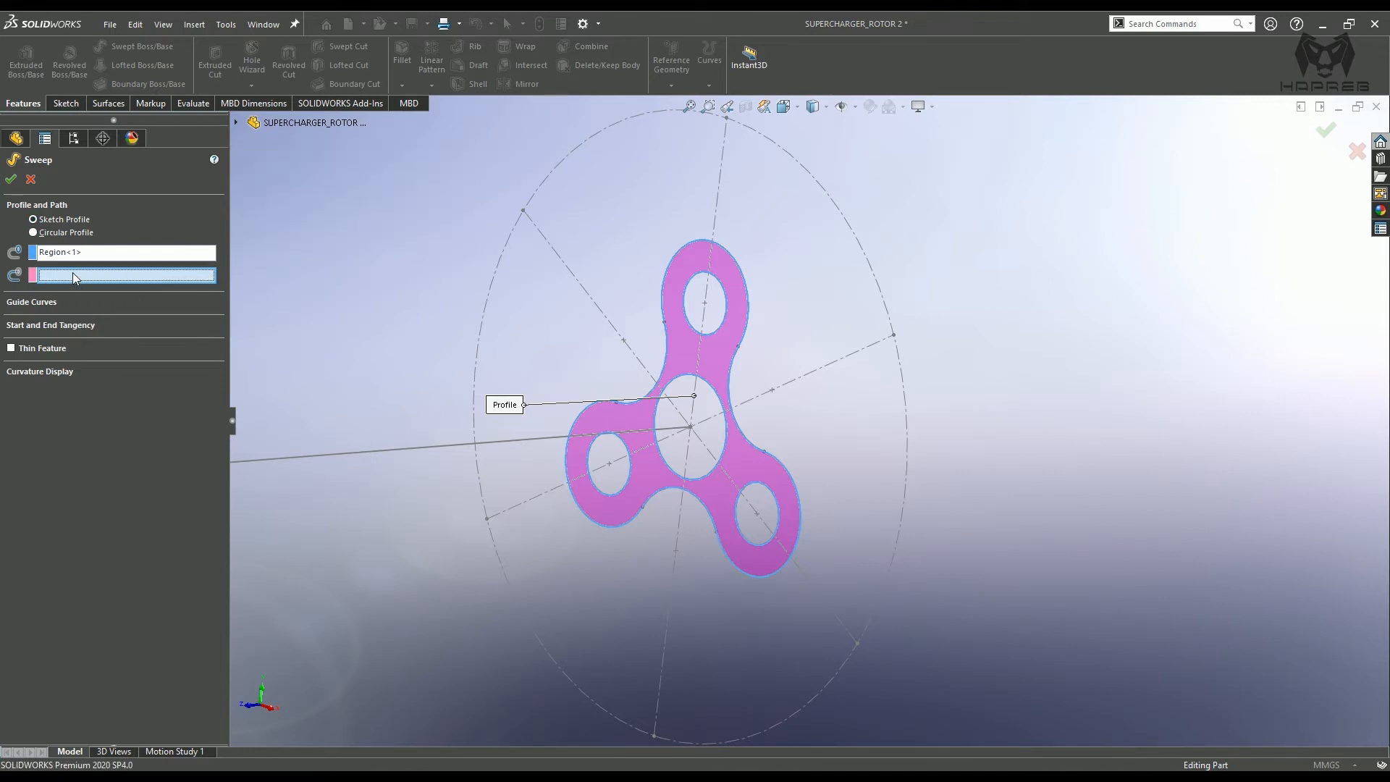
scroll(528, 391, up, 5)
click(578, 442)
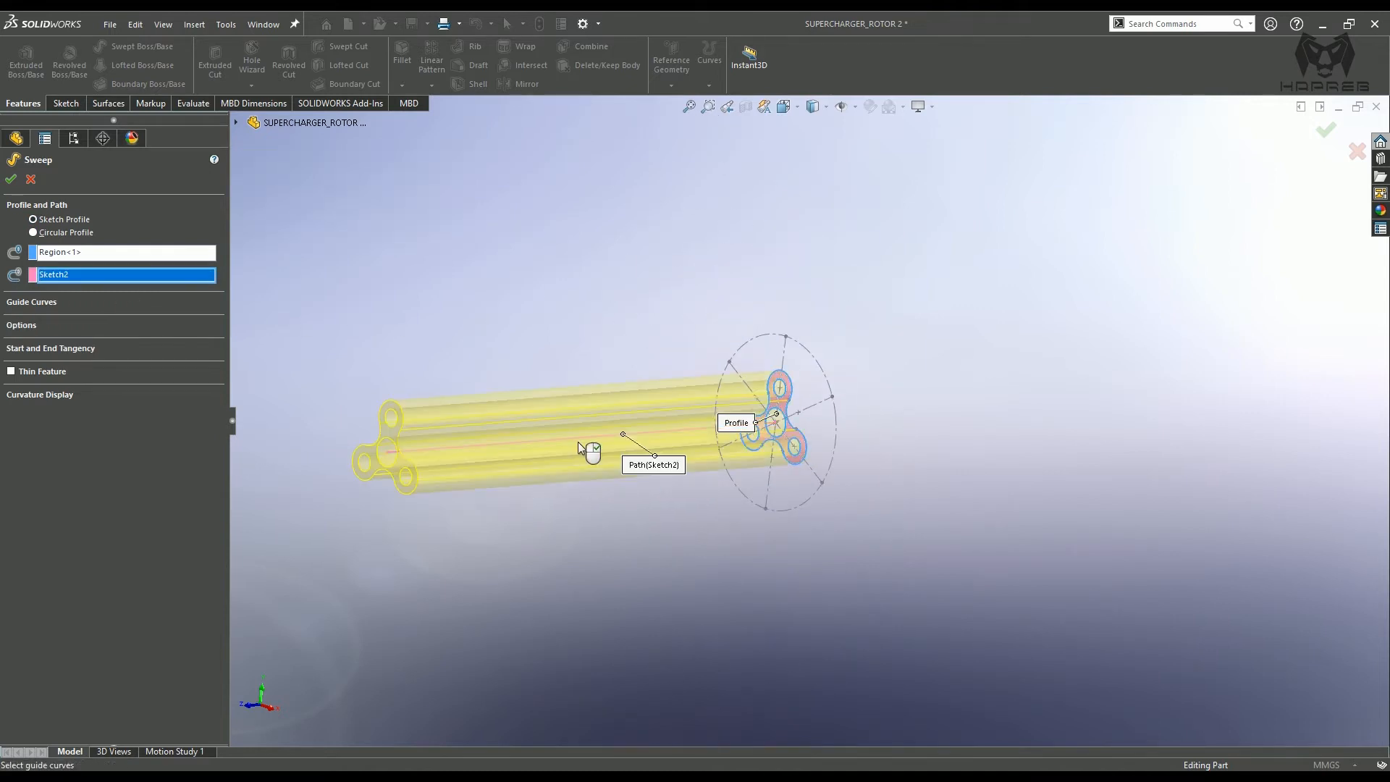
middle_drag(549, 514, 521, 531)
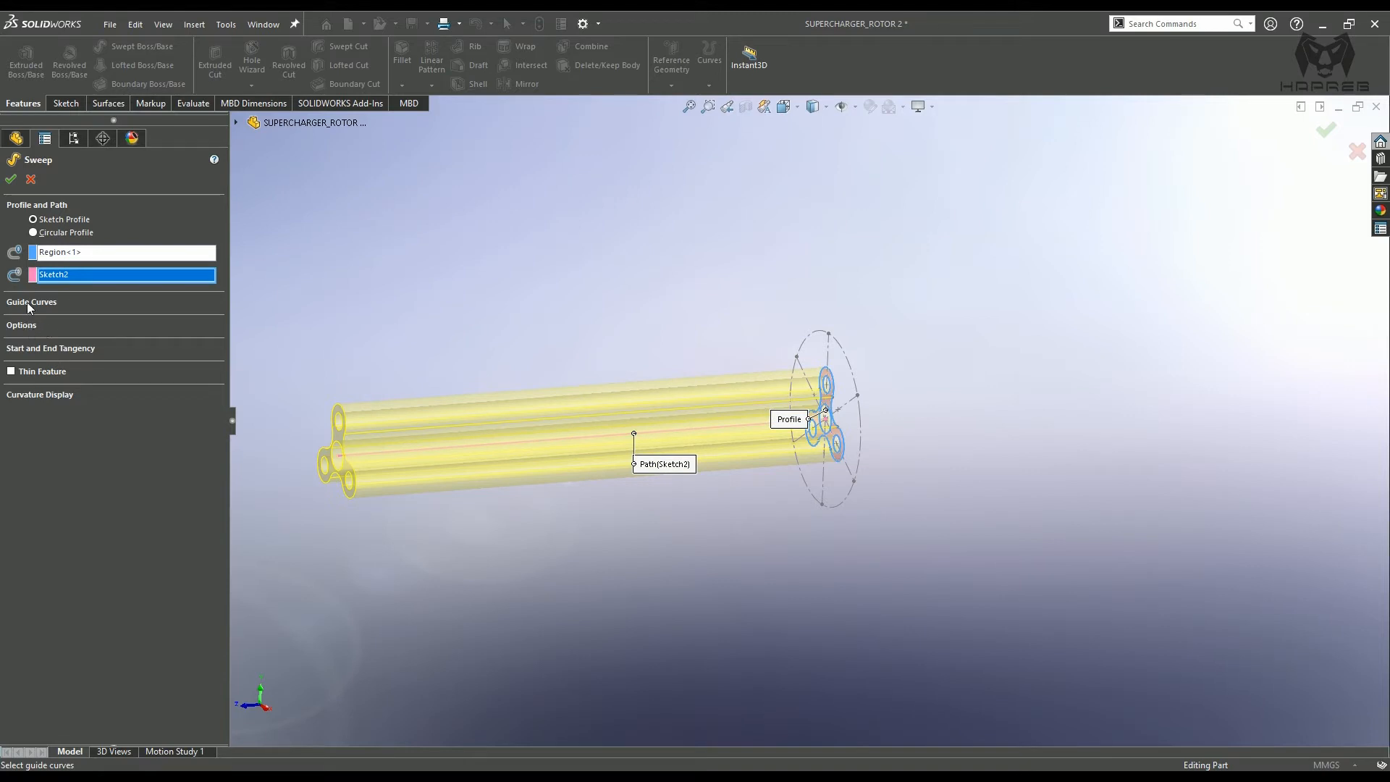
- Give the sweep a specified profile twist of 120 degrees along the path and create the rotor body
click(22, 326)
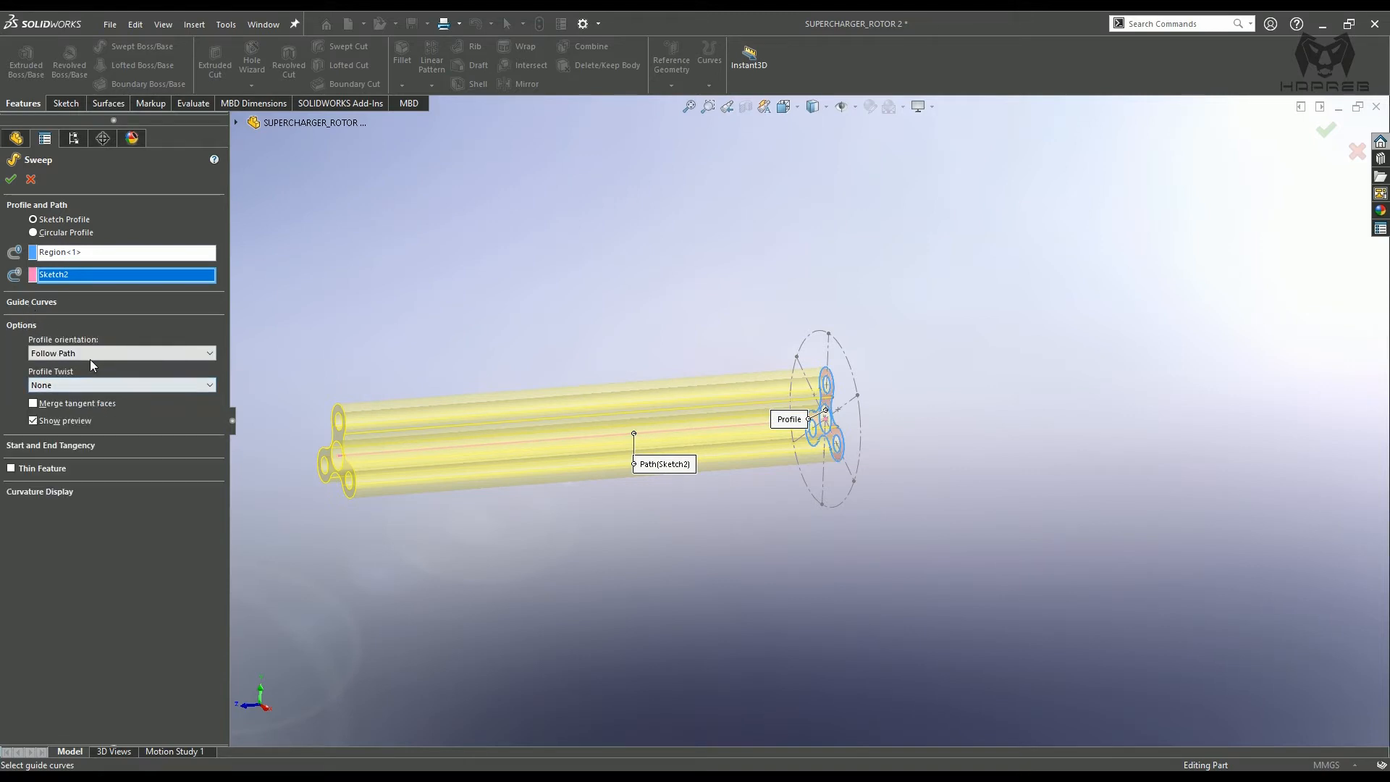
click(73, 384)
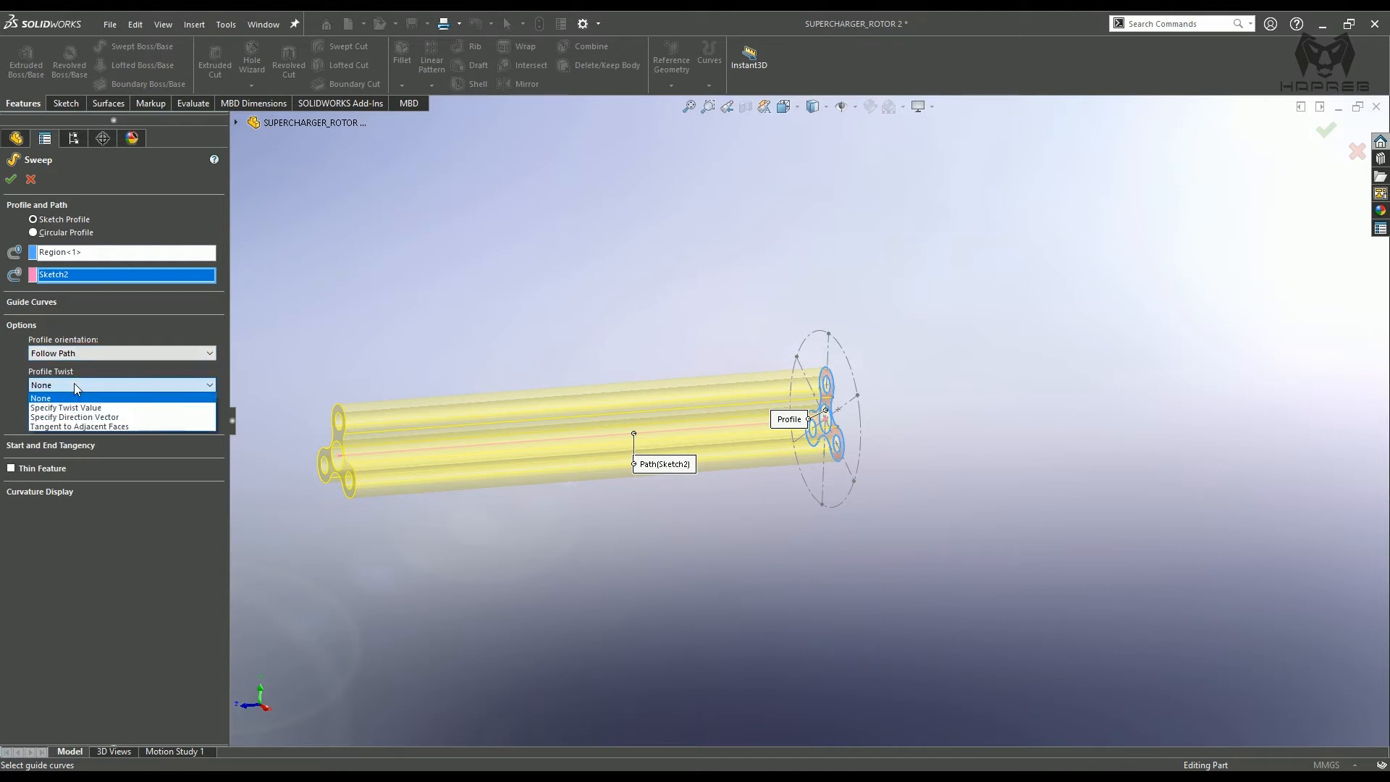
click(64, 407)
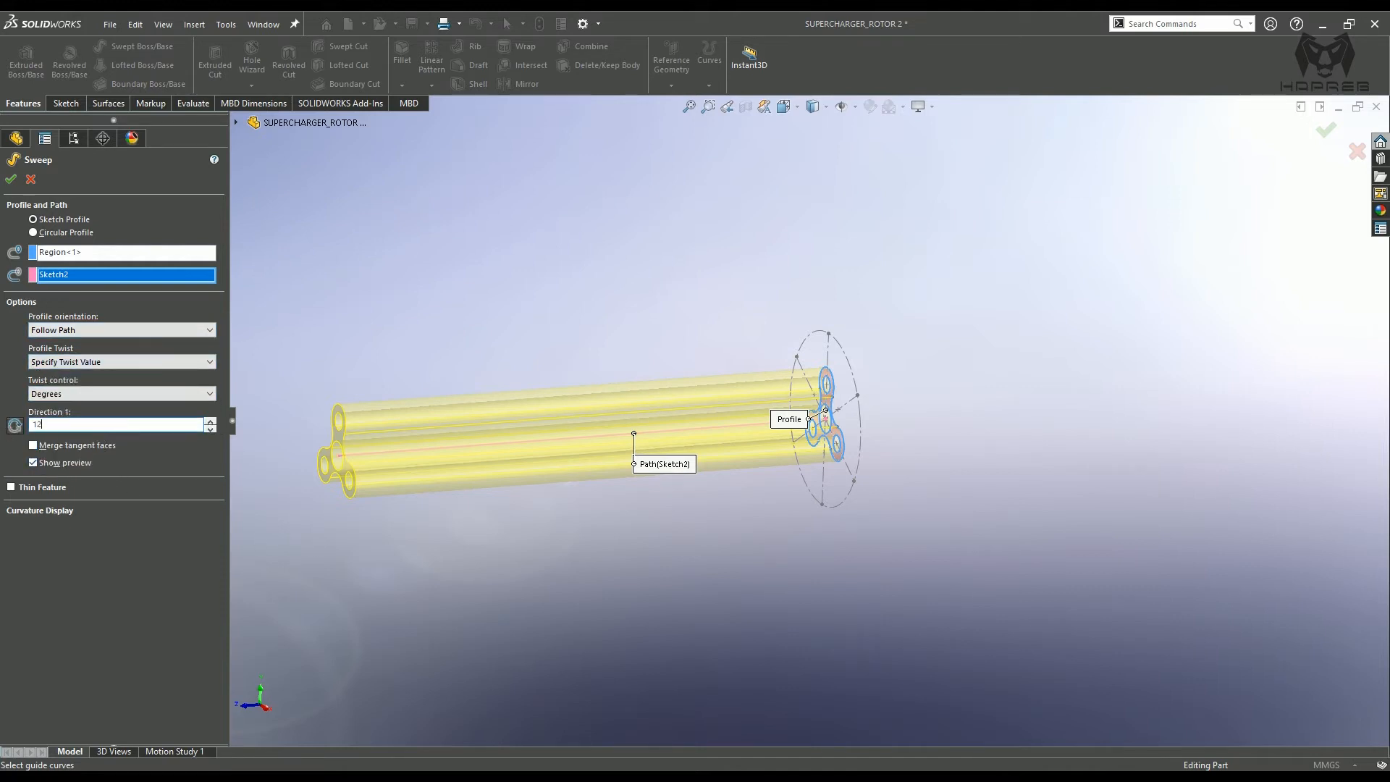
key(Return)
middle_drag(744, 570, 669, 585)
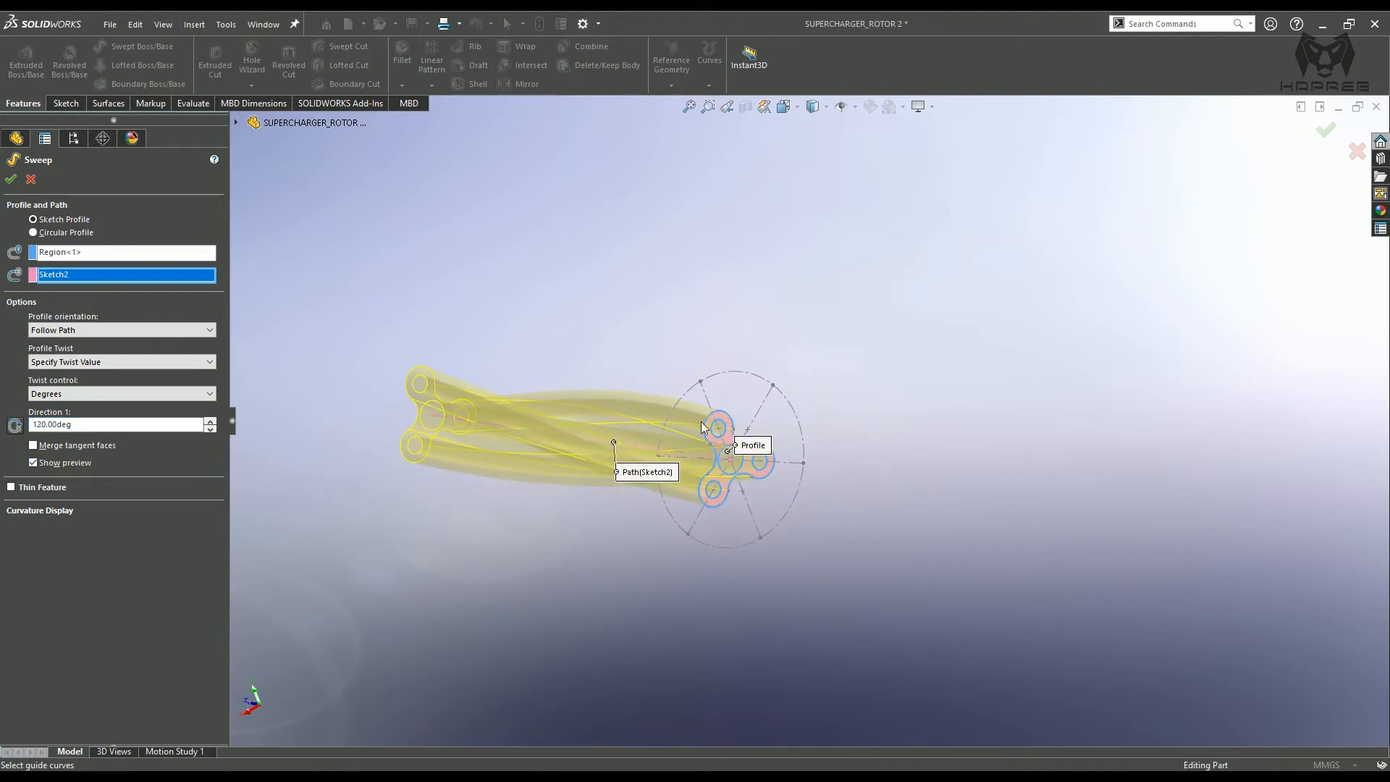
middle_drag(701, 427, 647, 497)
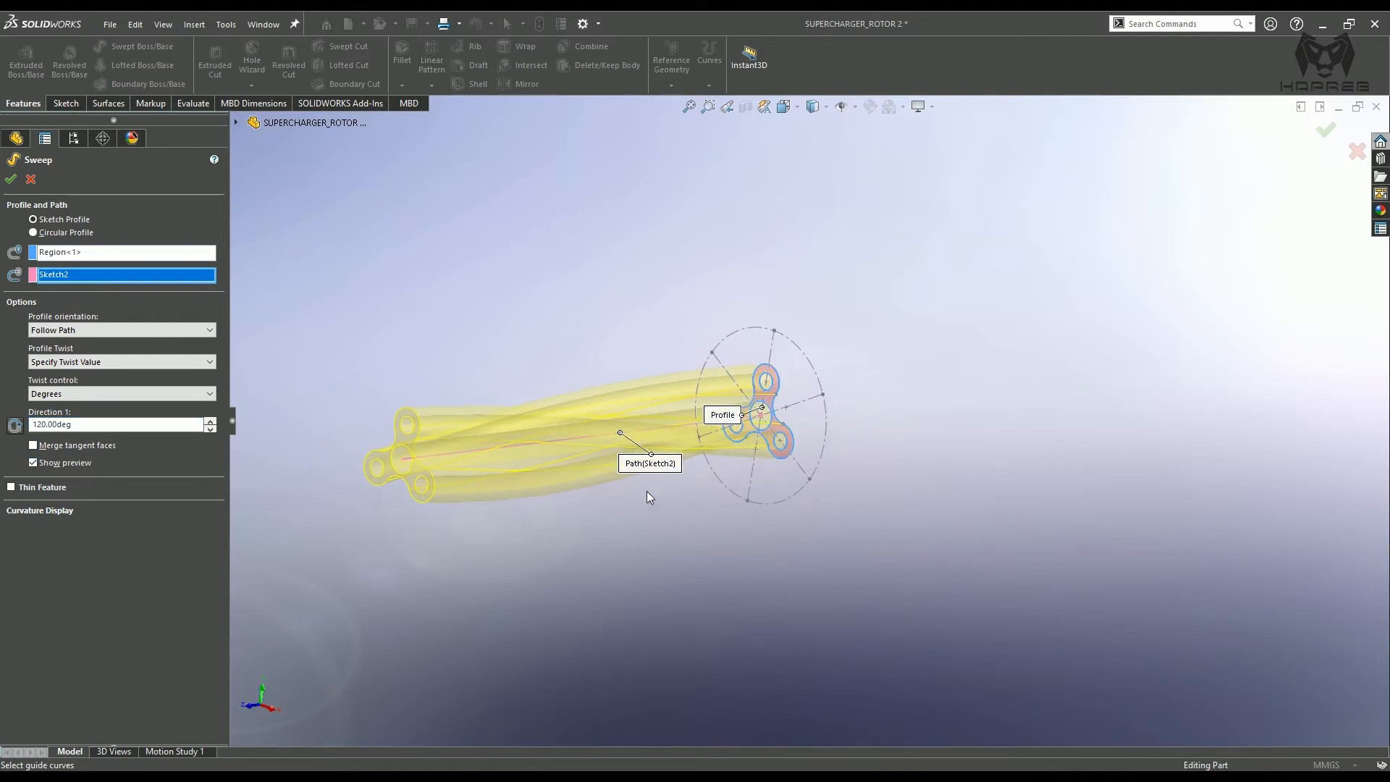
click(11, 180)
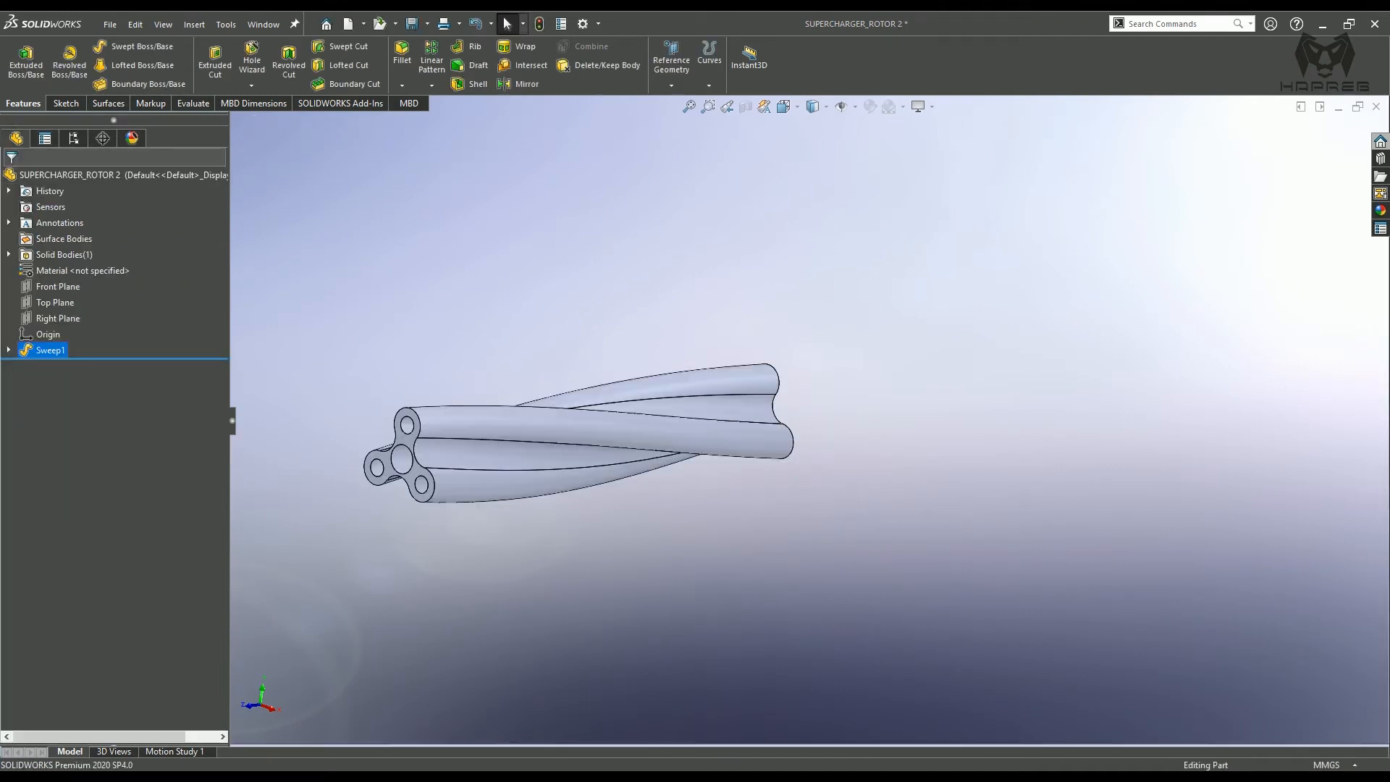
- Start a sketch on the rotor's end face and convert the central hole's edge into a sketch circle
mouse_move(669, 552)
middle_down()
mouse_move(465, 497)
mouse_move(396, 502)
mouse_move(395, 550)
middle_up()
scroll(482, 559, down, 3)
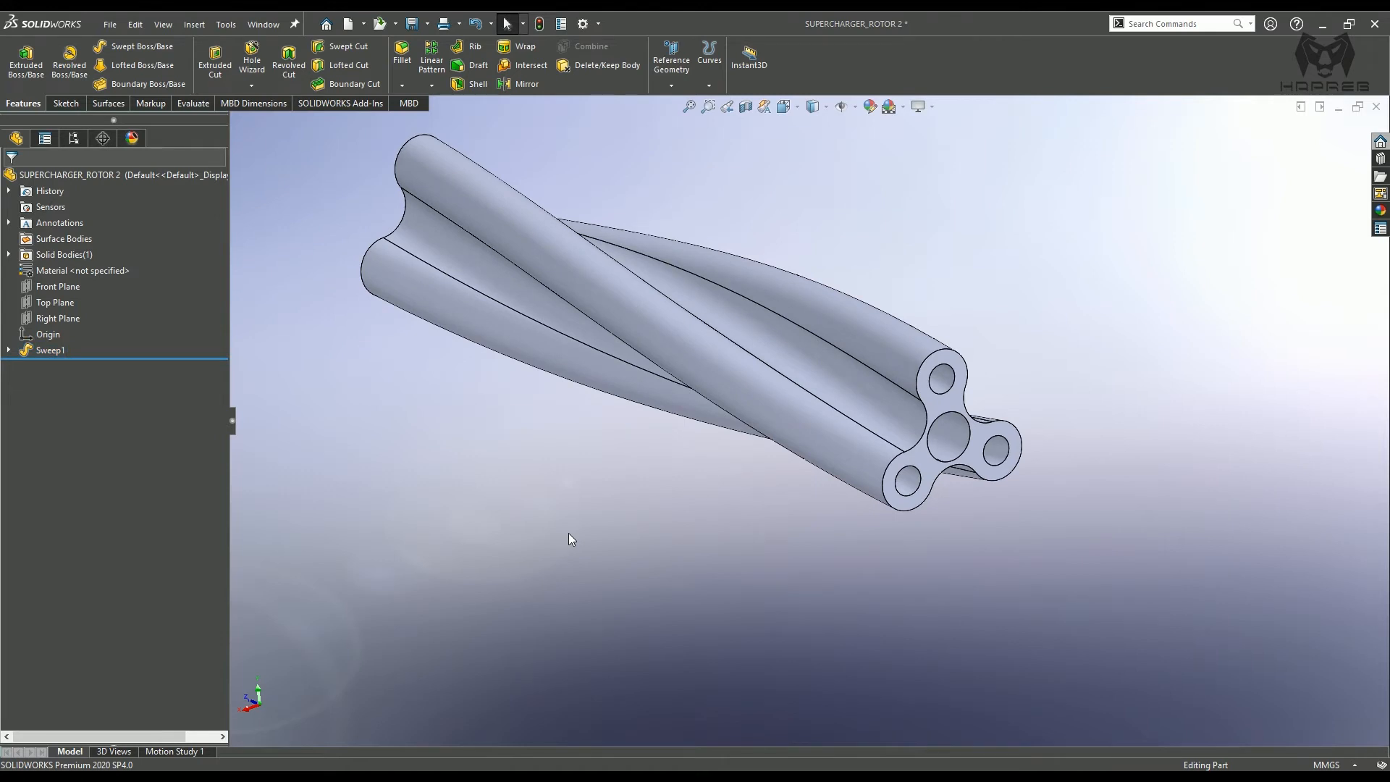
click(490, 568)
scroll(1014, 390, down, 3)
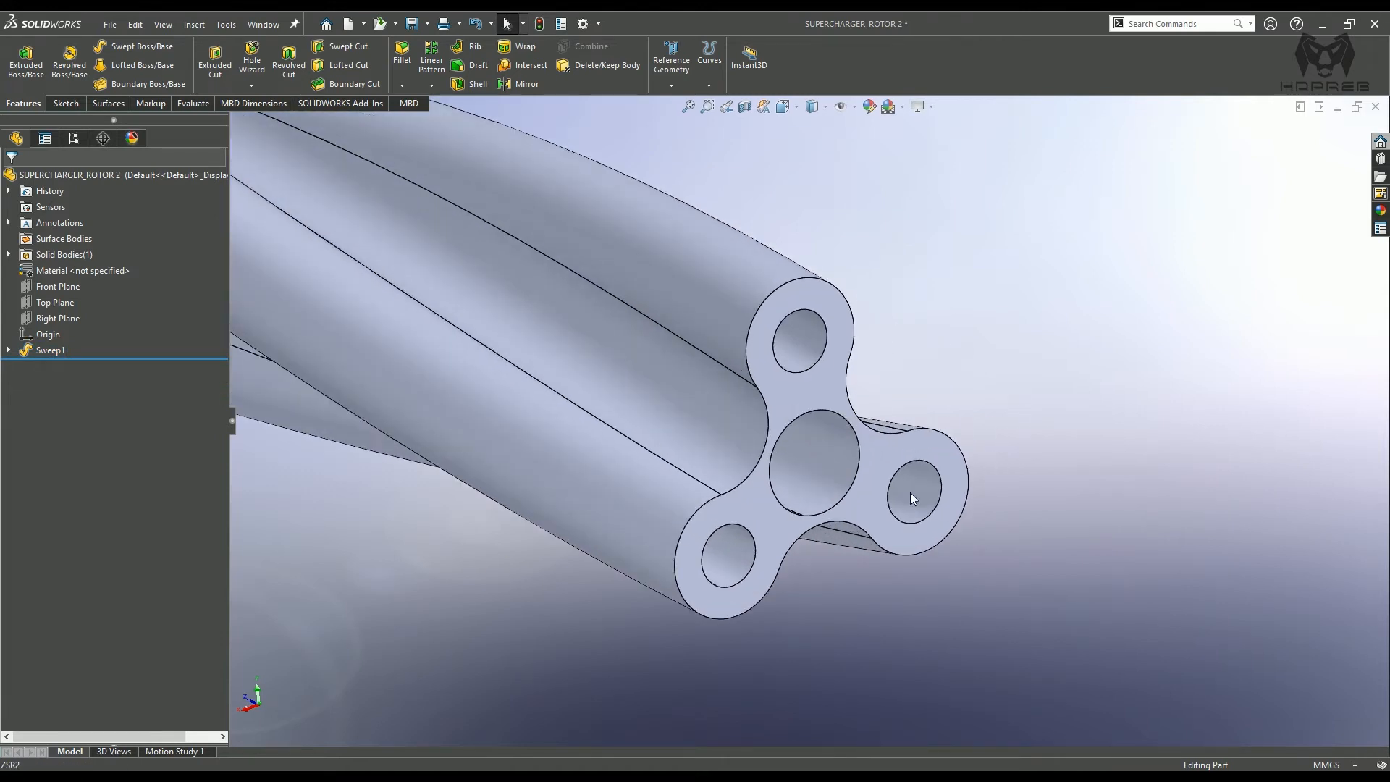
click(874, 469)
click(931, 432)
click(977, 360)
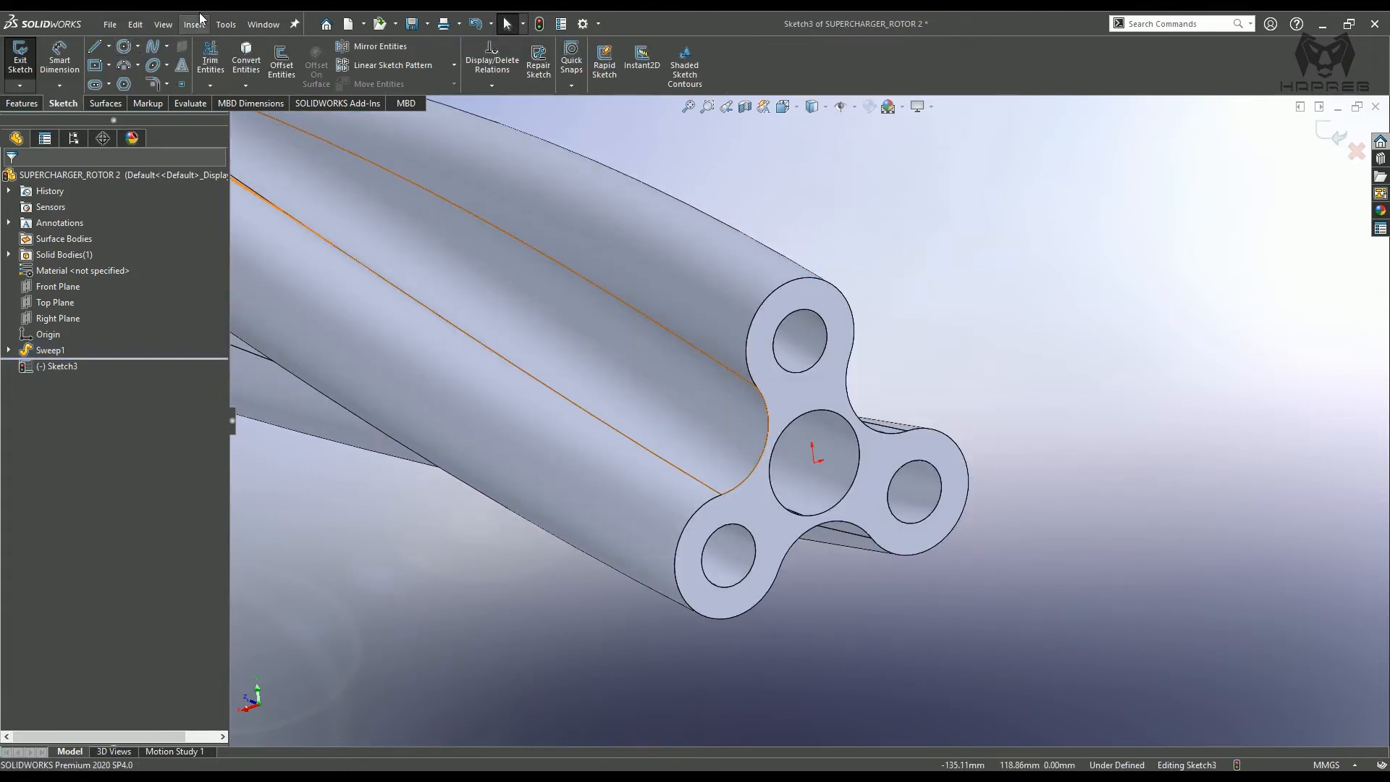
click(246, 60)
scroll(866, 444, down, 3)
click(805, 386)
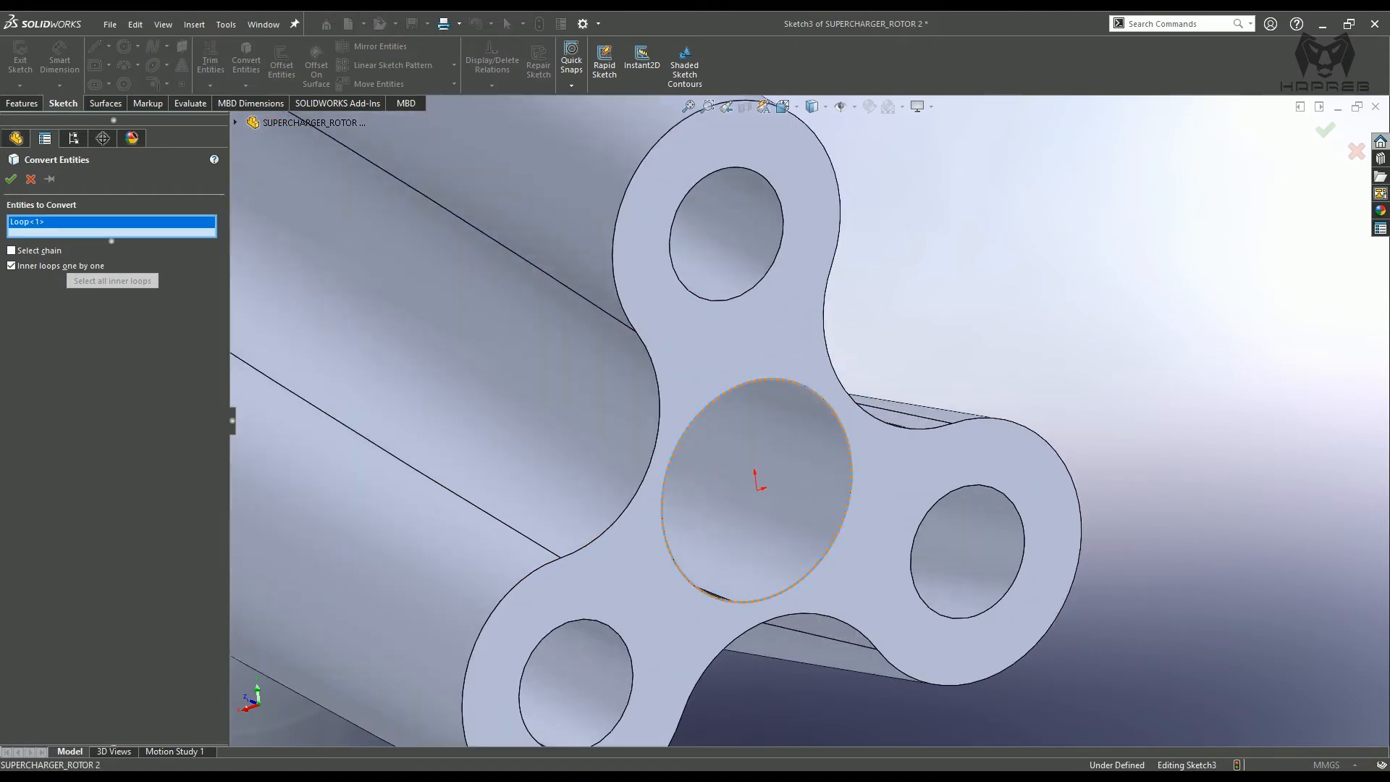
key(Return)
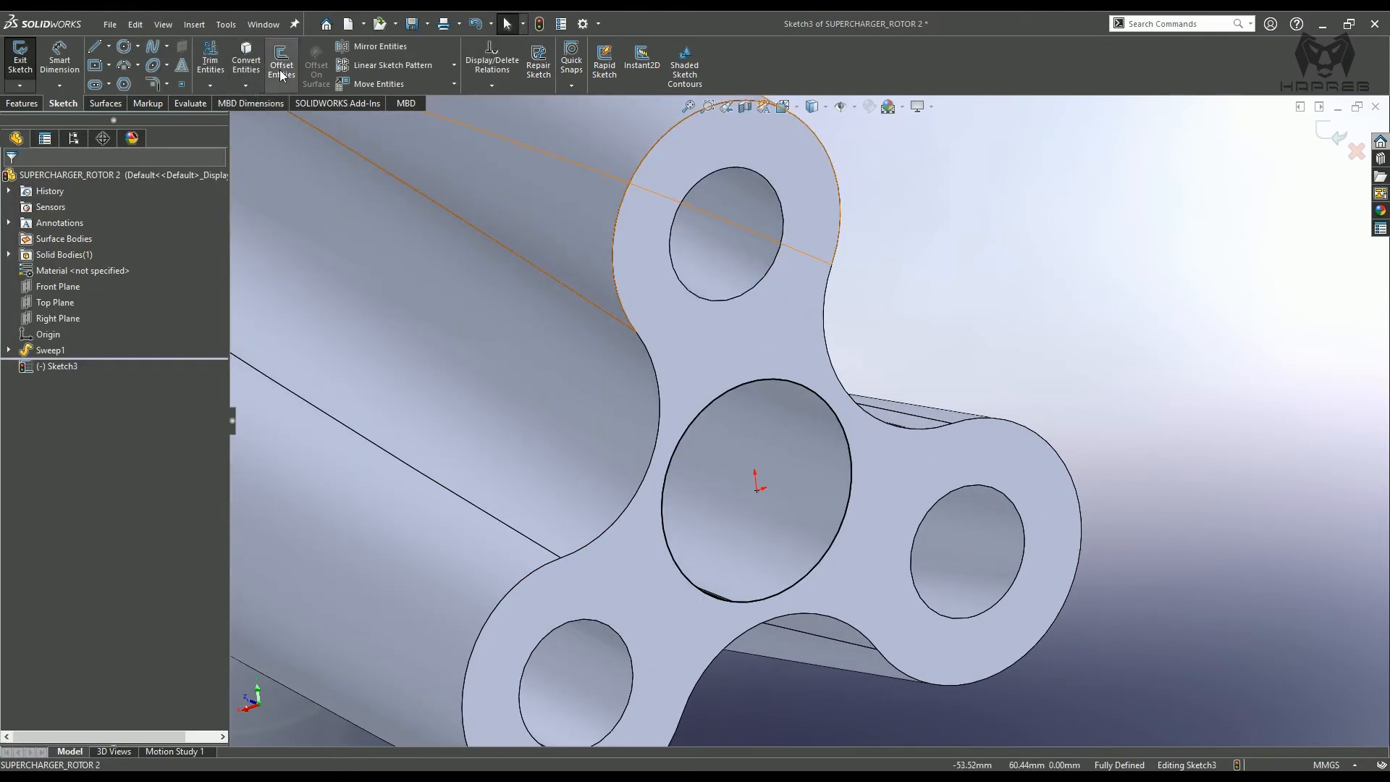
- Offset the converted circle outward by 2 mm and turn the inner 25 mm circle into construction geometry
click(282, 65)
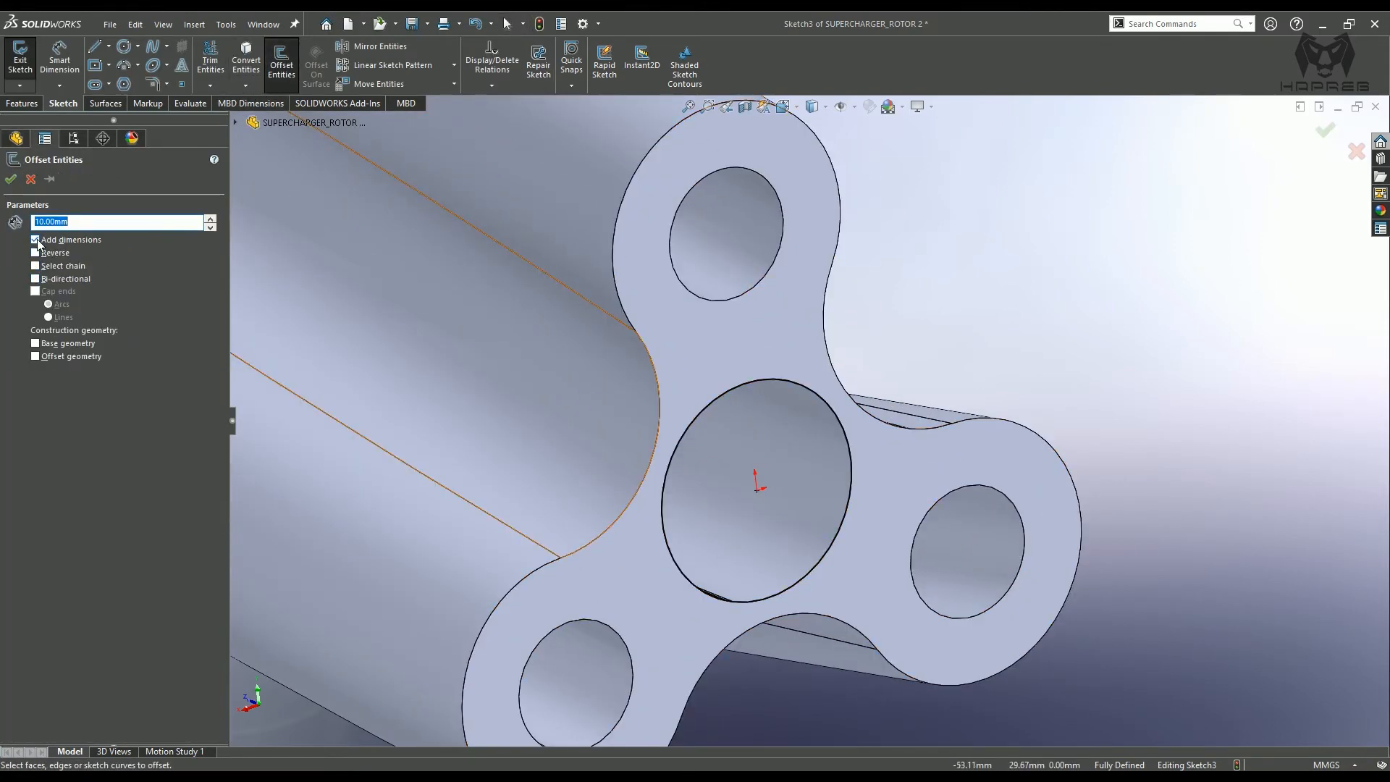
click(645, 539)
key(Return)
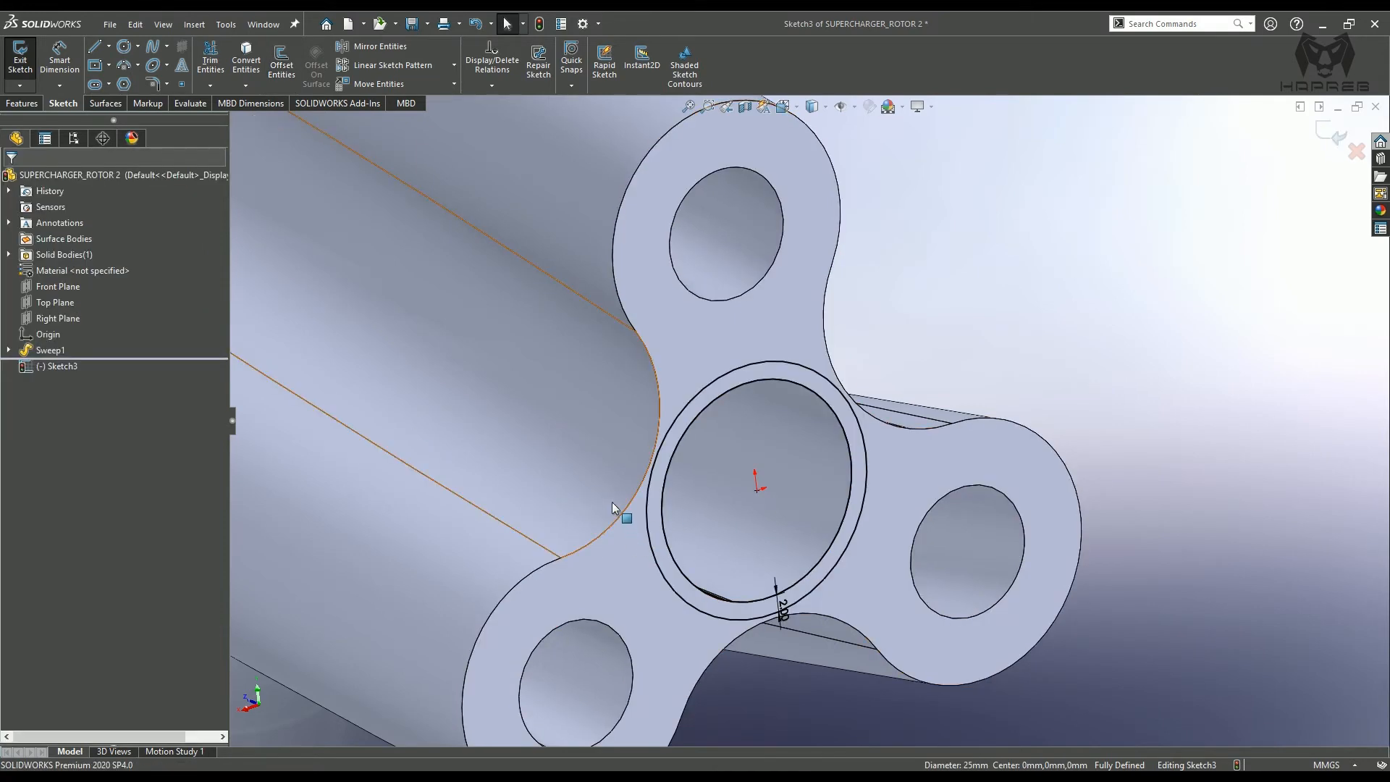
click(663, 475)
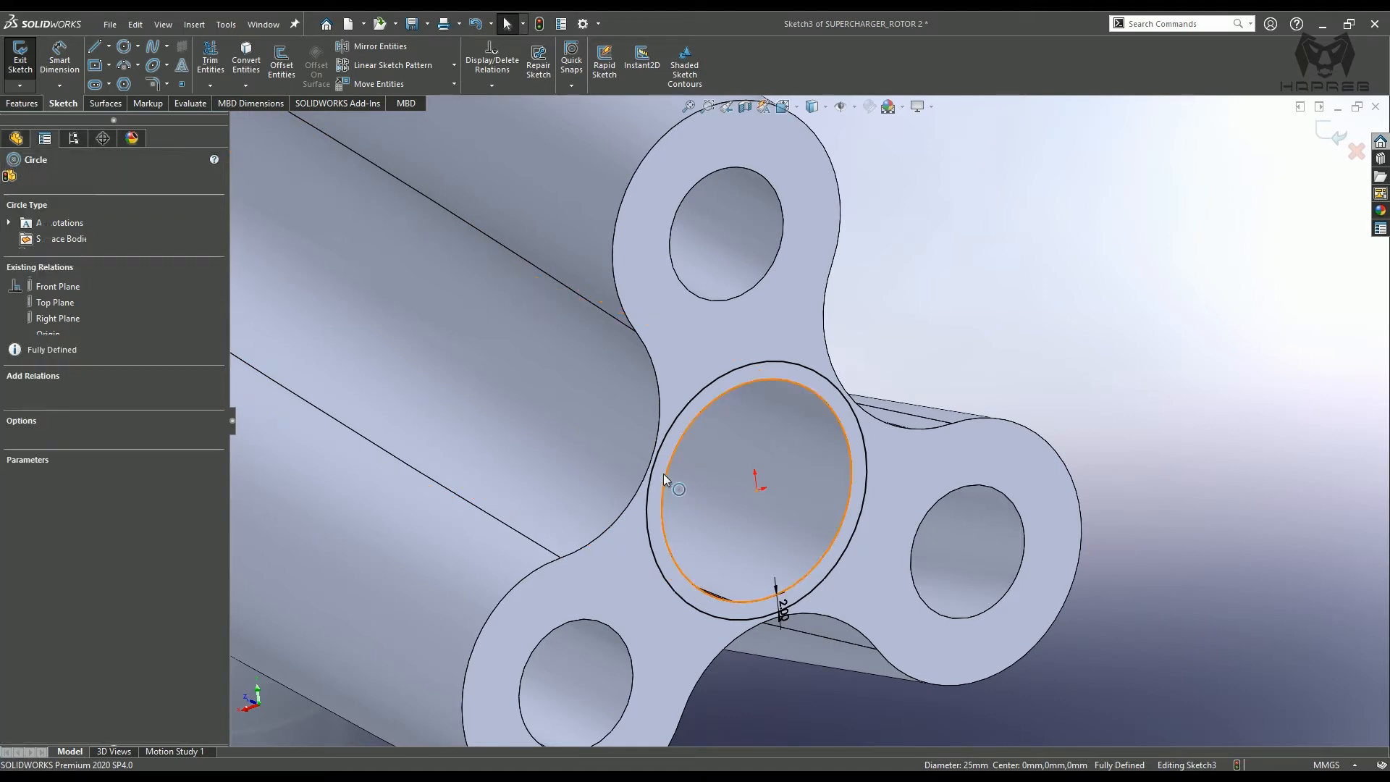
click(720, 436)
- Extrude the offset circle as a shaft, 6 mm outward from the end face and 507 mm through the rotor in the second direction
scroll(706, 523, up, 6)
scroll(707, 531, up, 3)
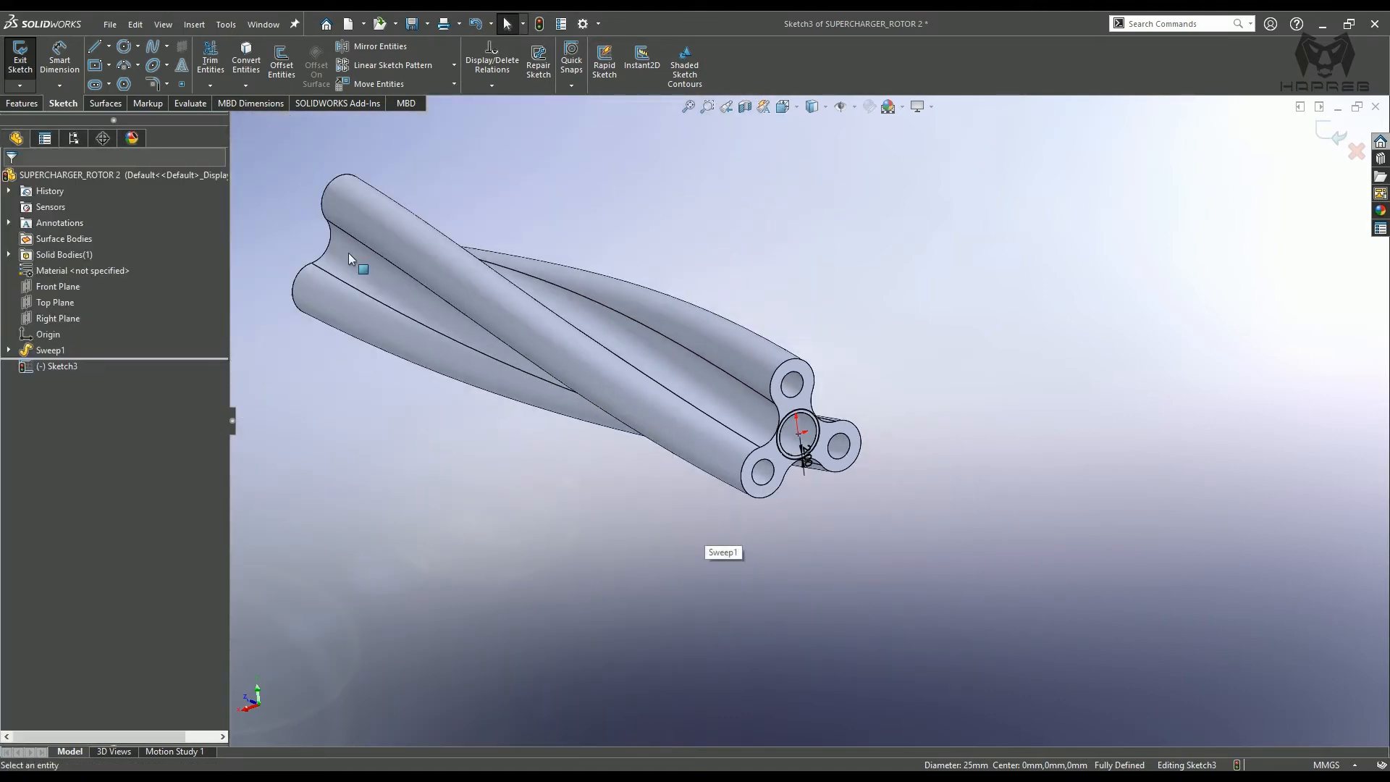
click(3, 106)
click(26, 62)
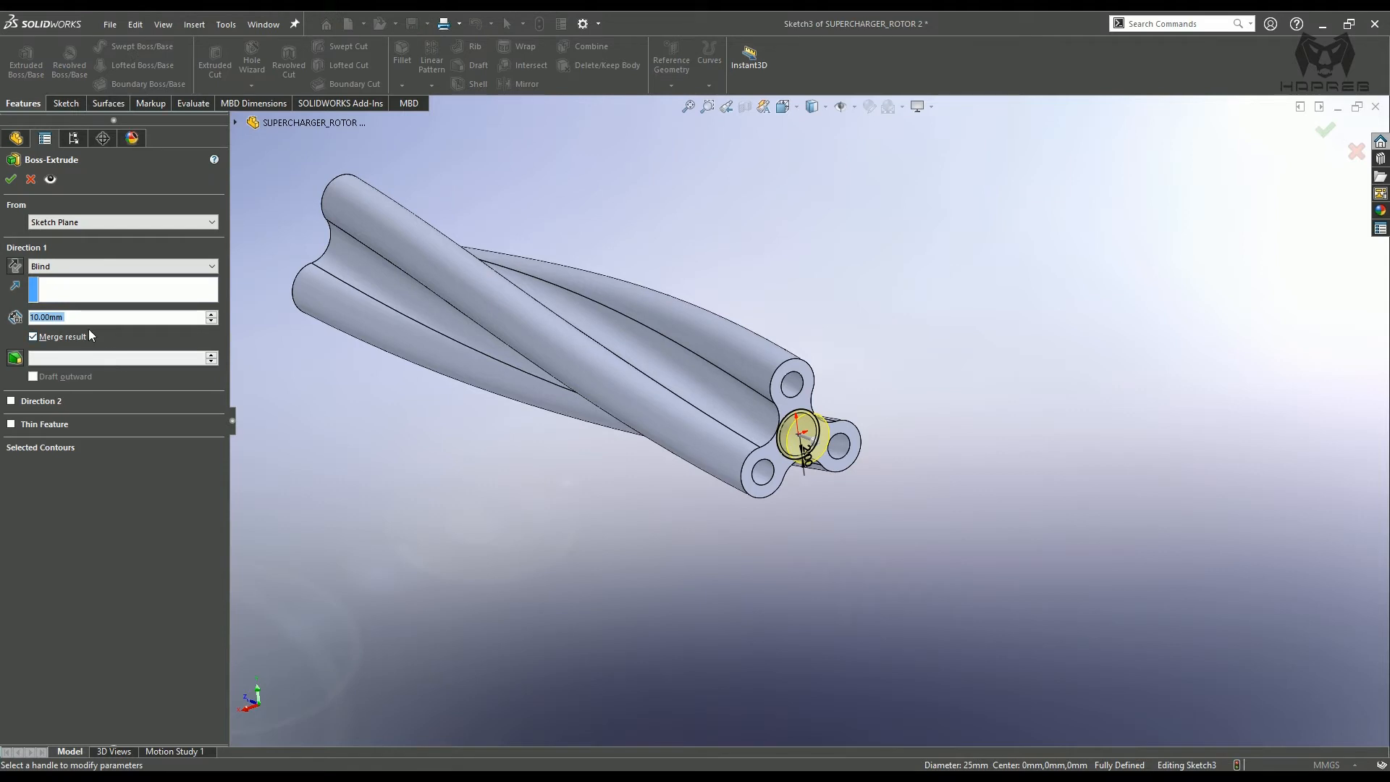
text(6)
key(Return)
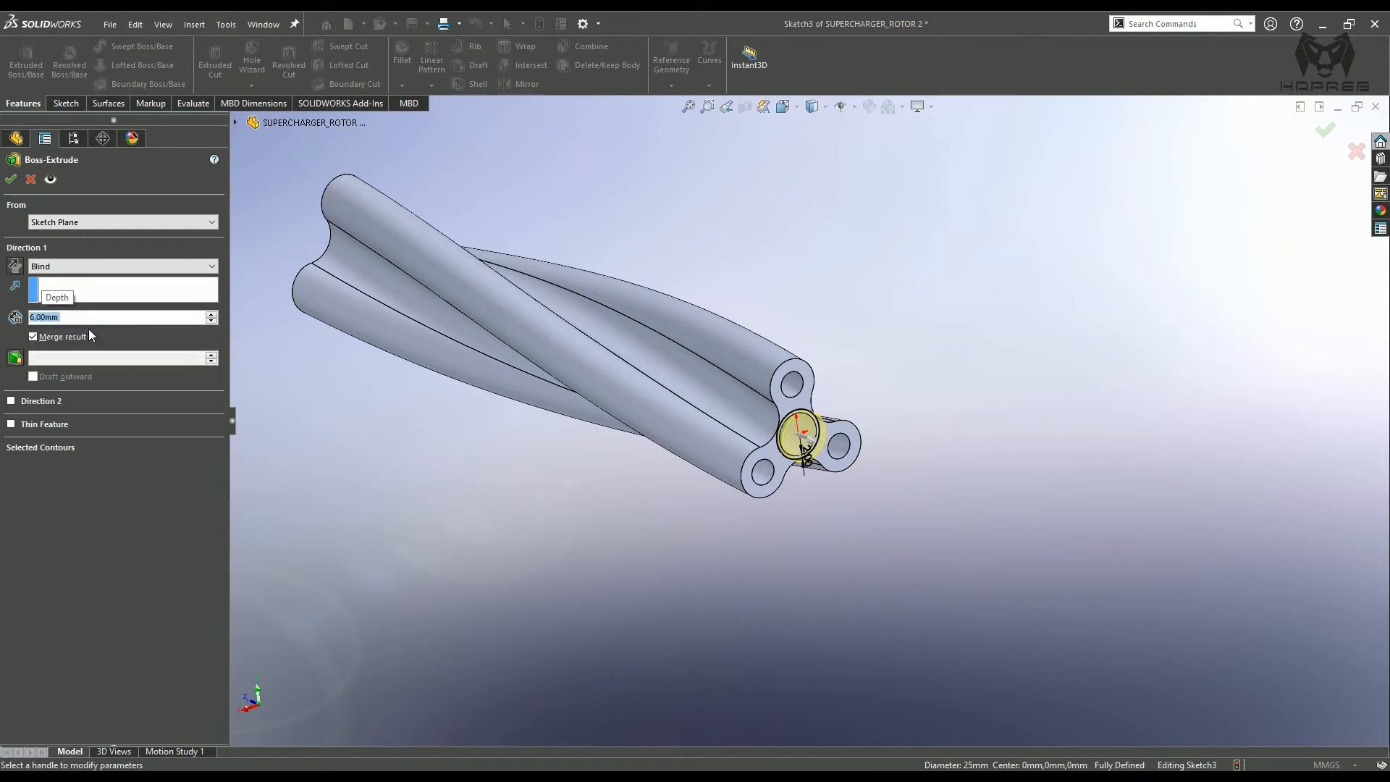
click(11, 401)
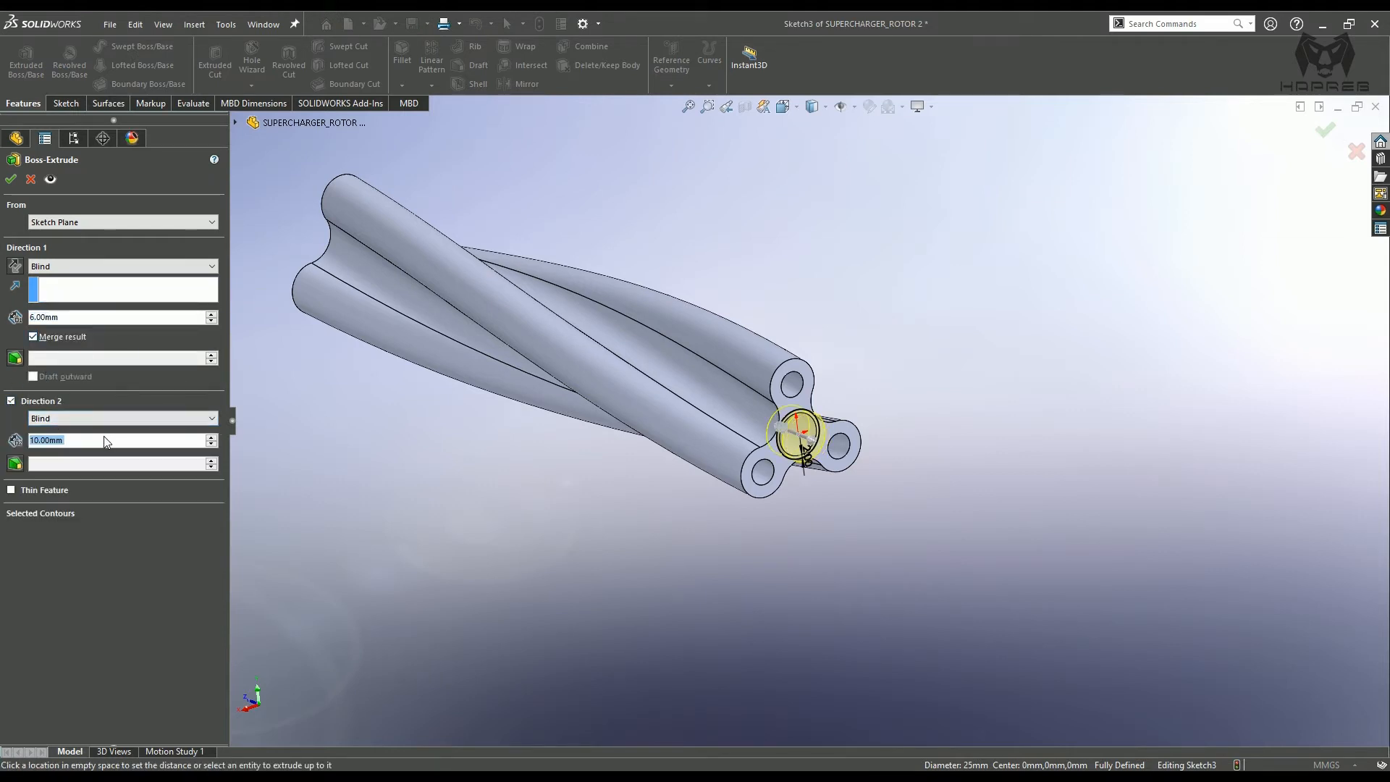
text(507)
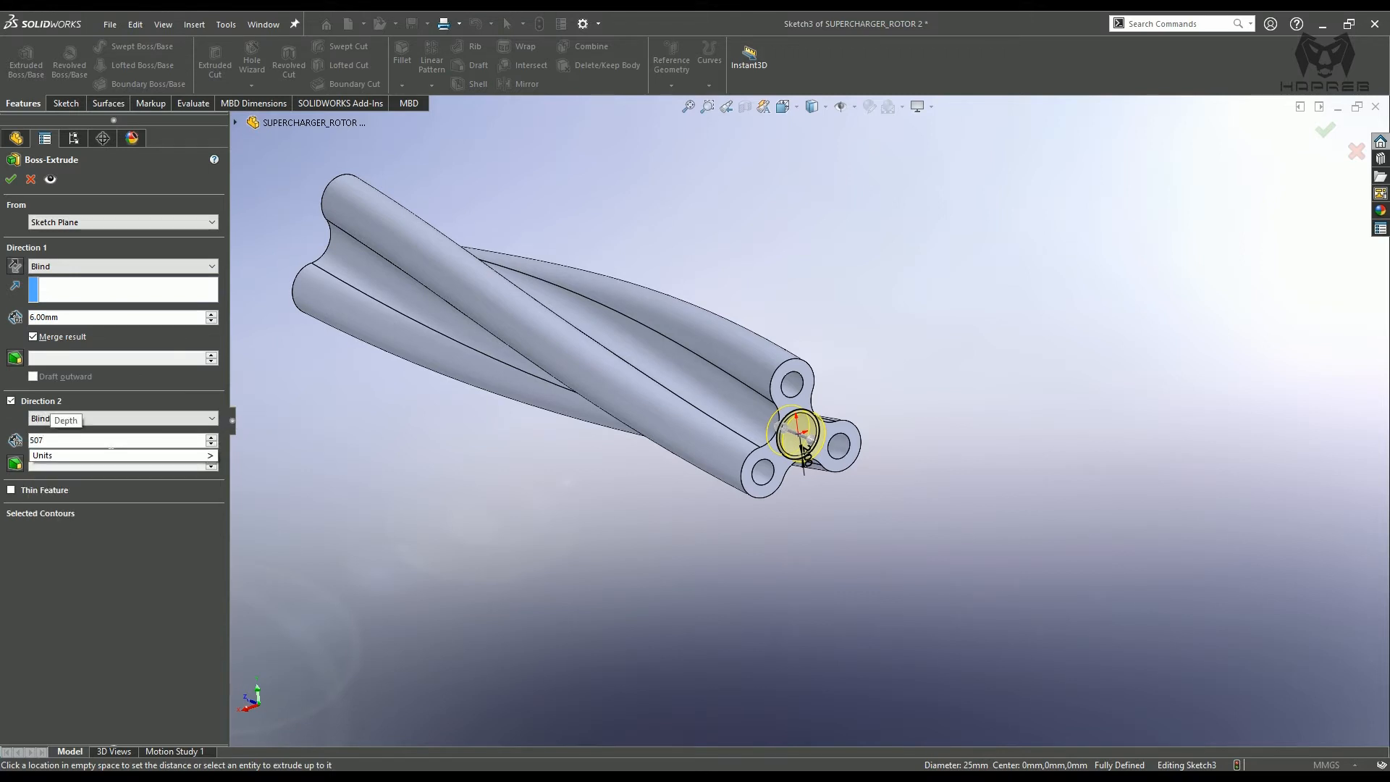
key(Return)
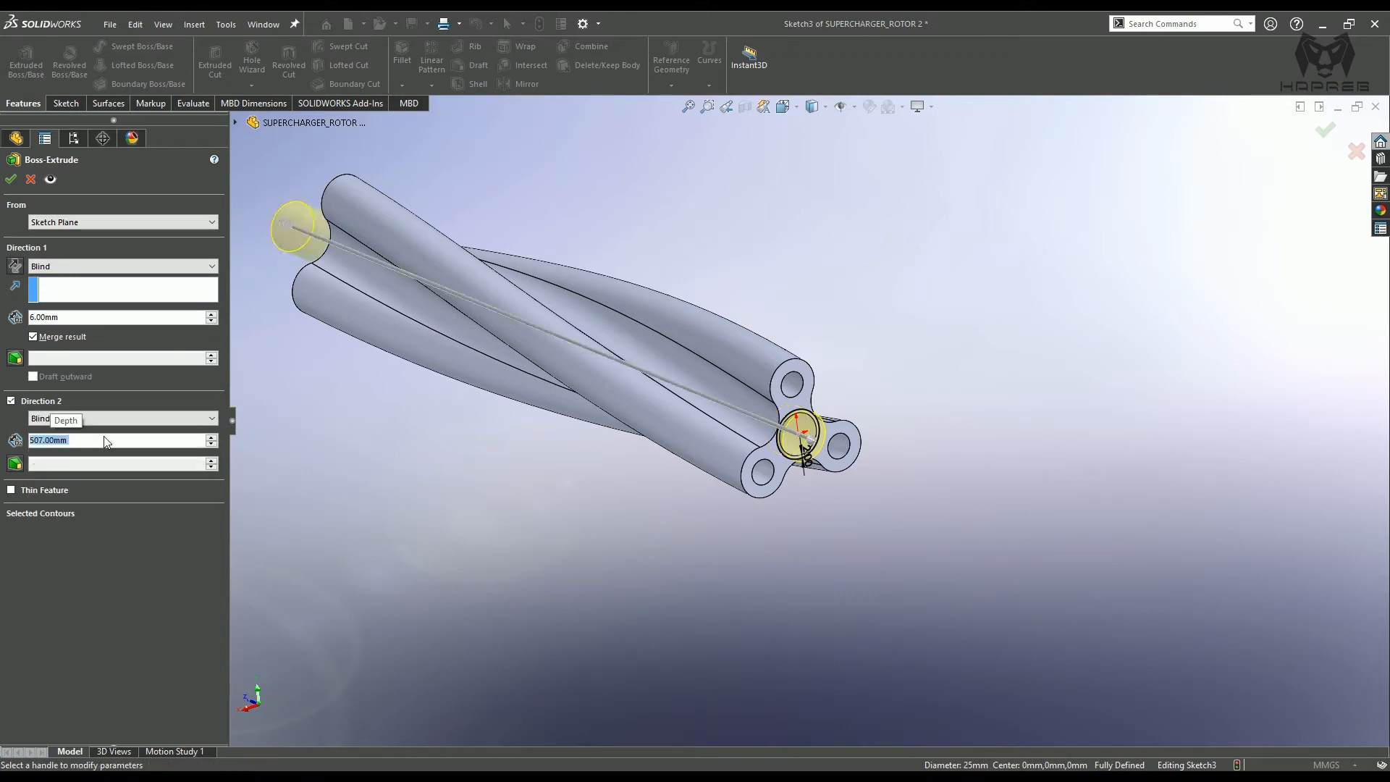
click(12, 179)
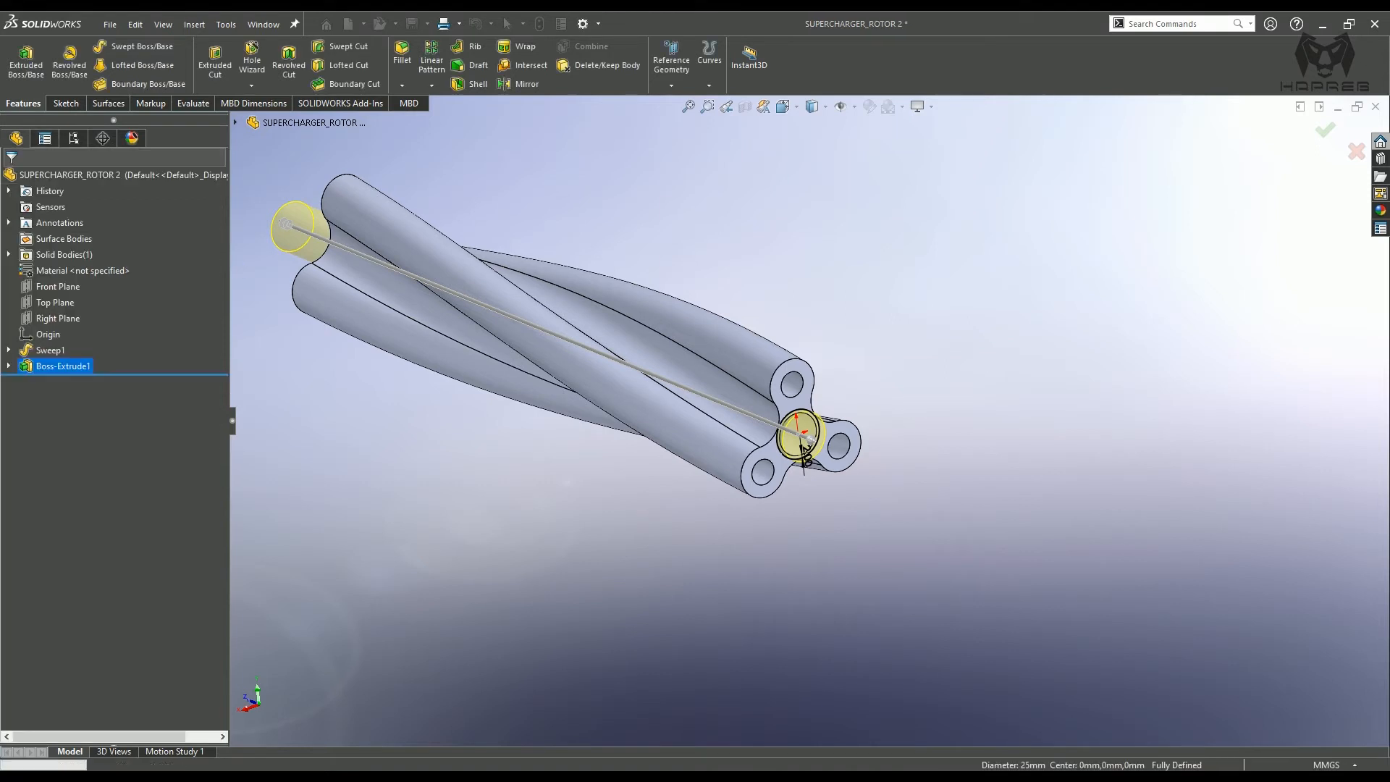
- Measure the distance between the two end faces of the extruded shaft
scroll(402, 328, up, 2)
middle_drag(417, 320, 432, 318)
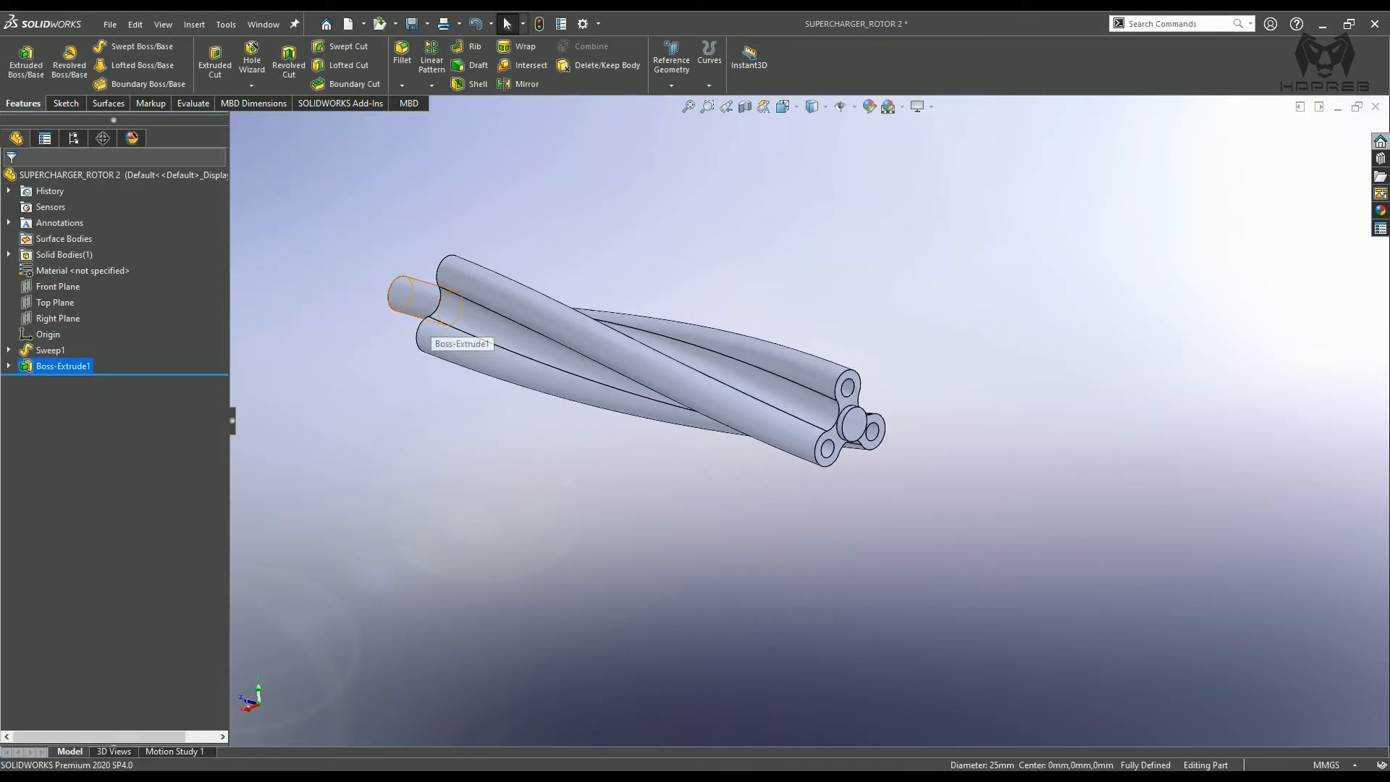
key(m)
click(856, 433)
middle_drag(854, 427, 511, 378)
click(508, 375)
middle_drag(639, 455, 394, 447)
click(312, 141)
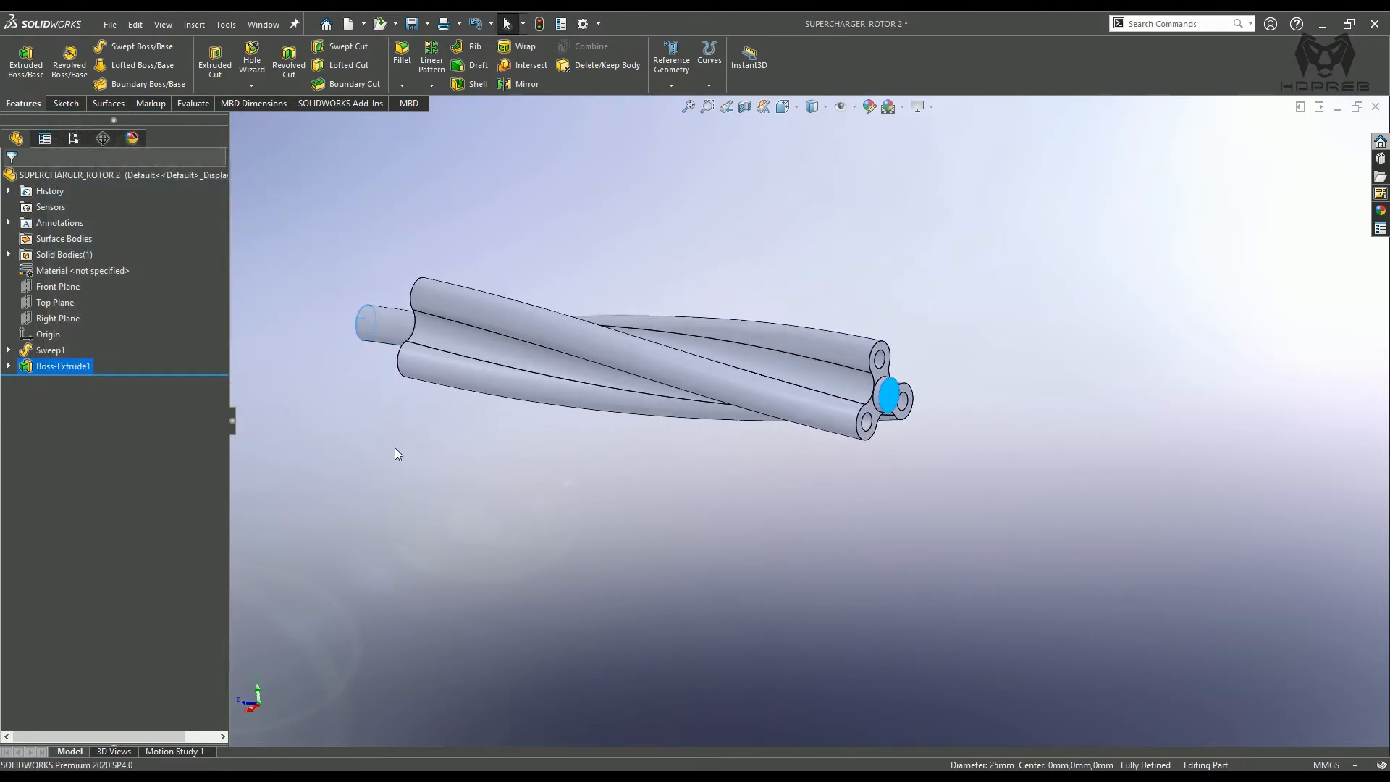
- Start a sketch on the Right Plane, at the shaft's short protruding end
click(394, 447)
middle_drag(527, 525, 578, 524)
click(54, 320)
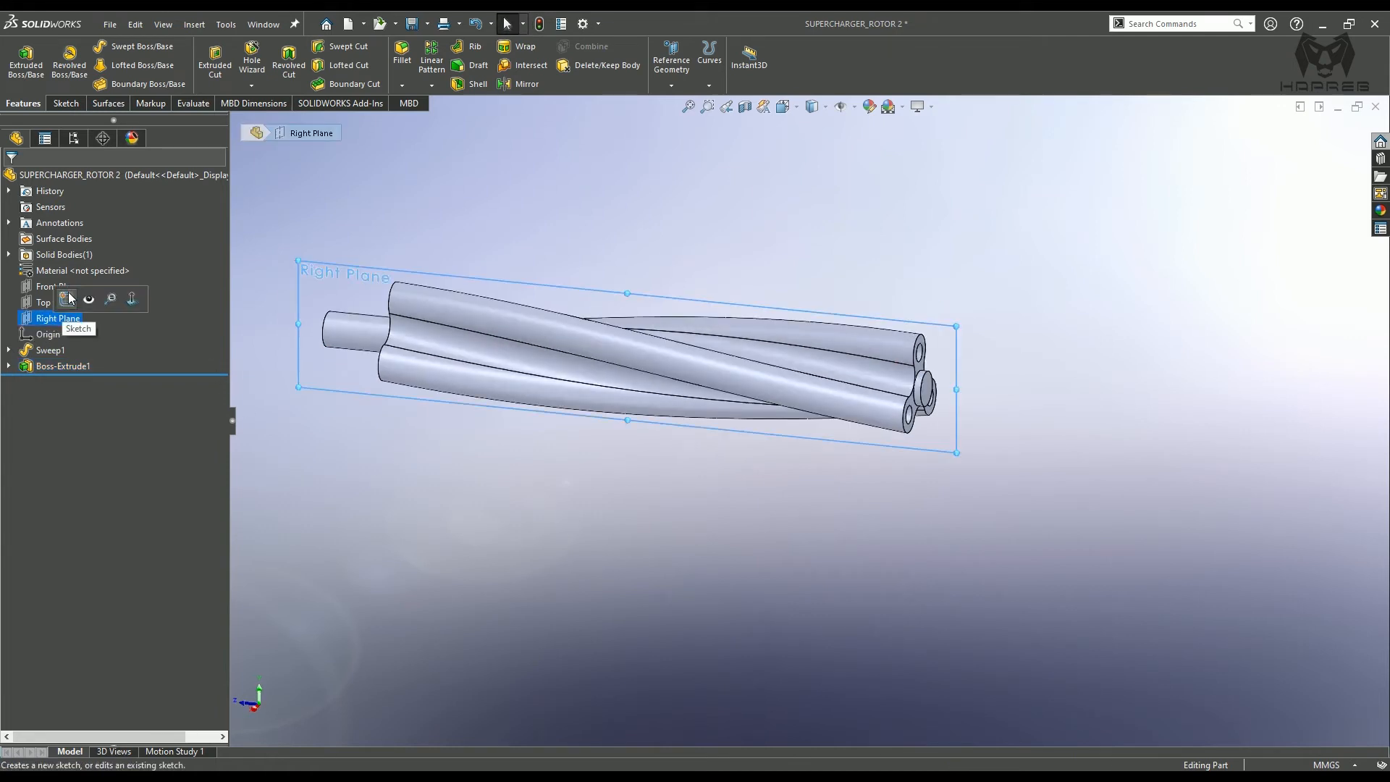
click(72, 300)
scroll(1165, 431, down, 8)
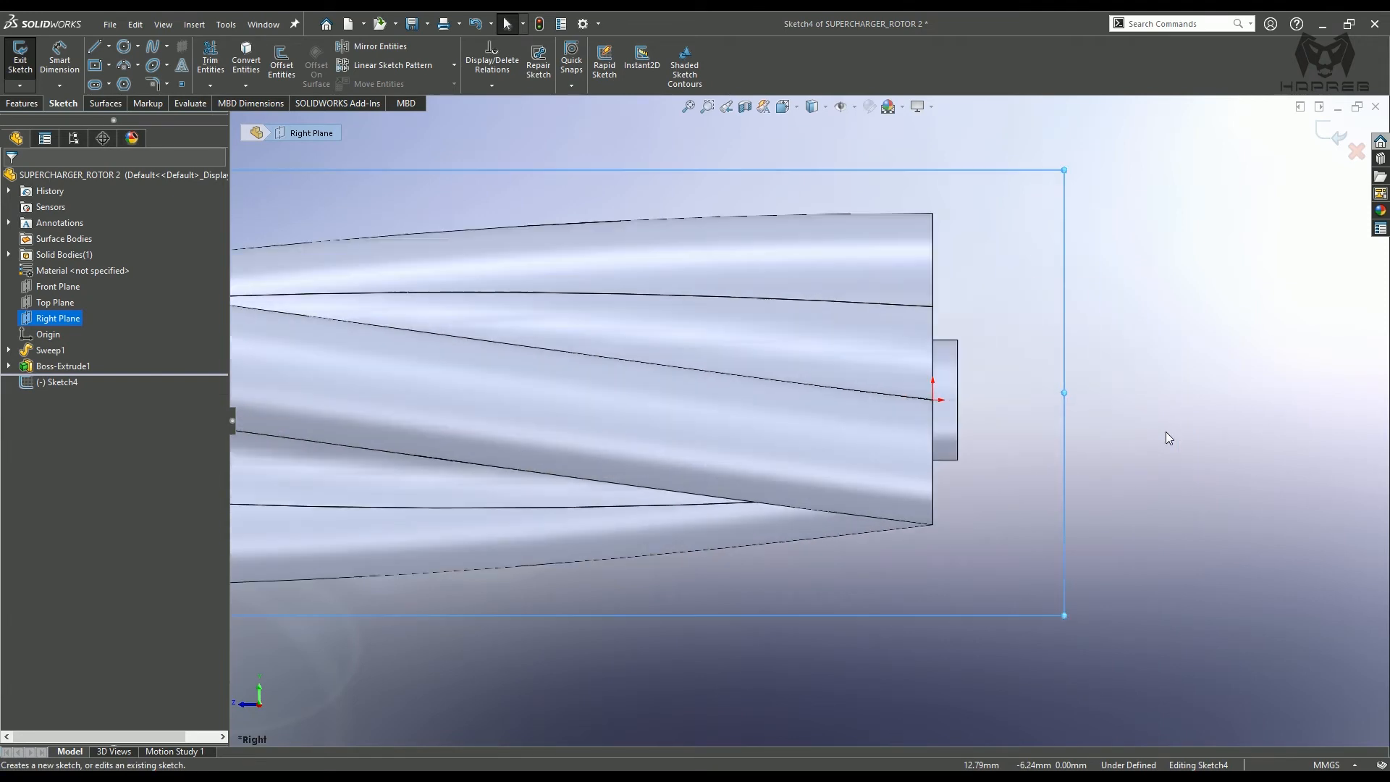
scroll(833, 390, up, 3)
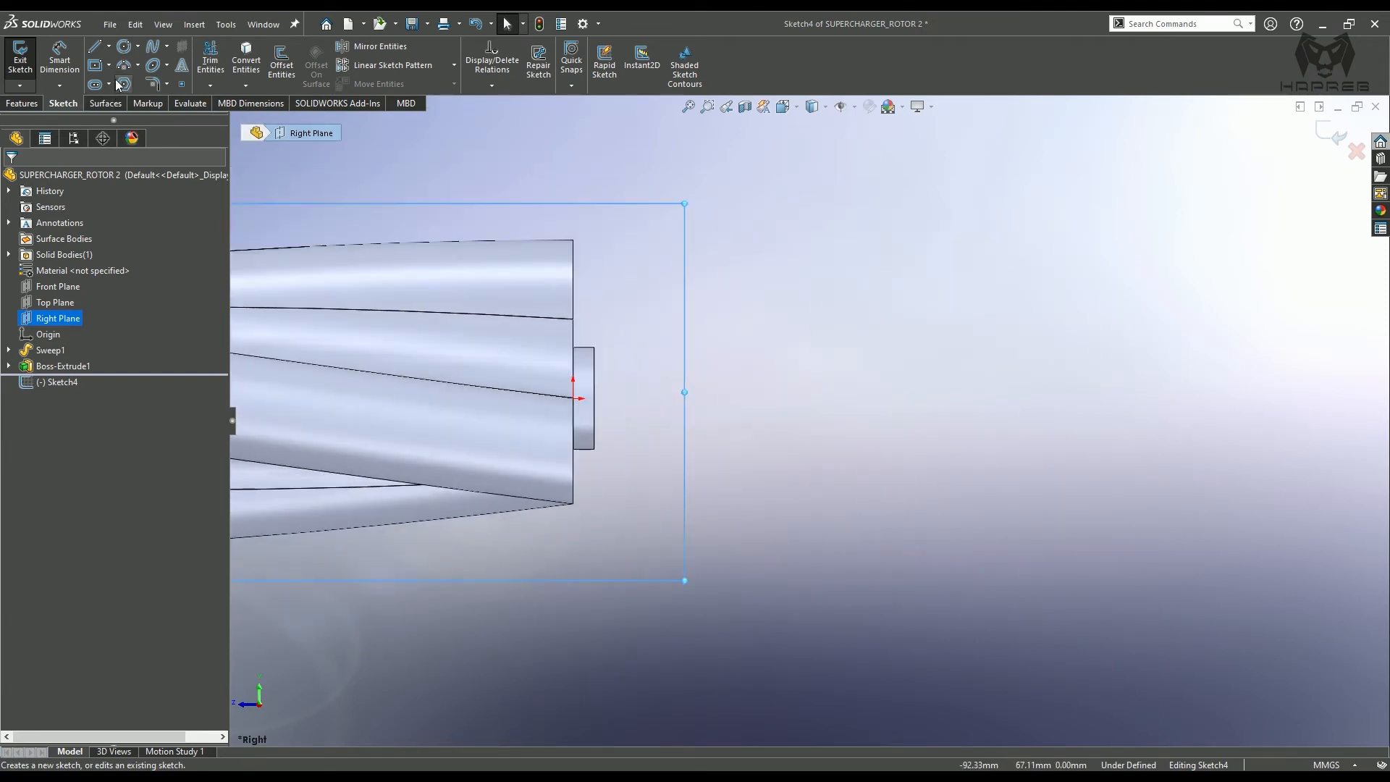
key(Escape)
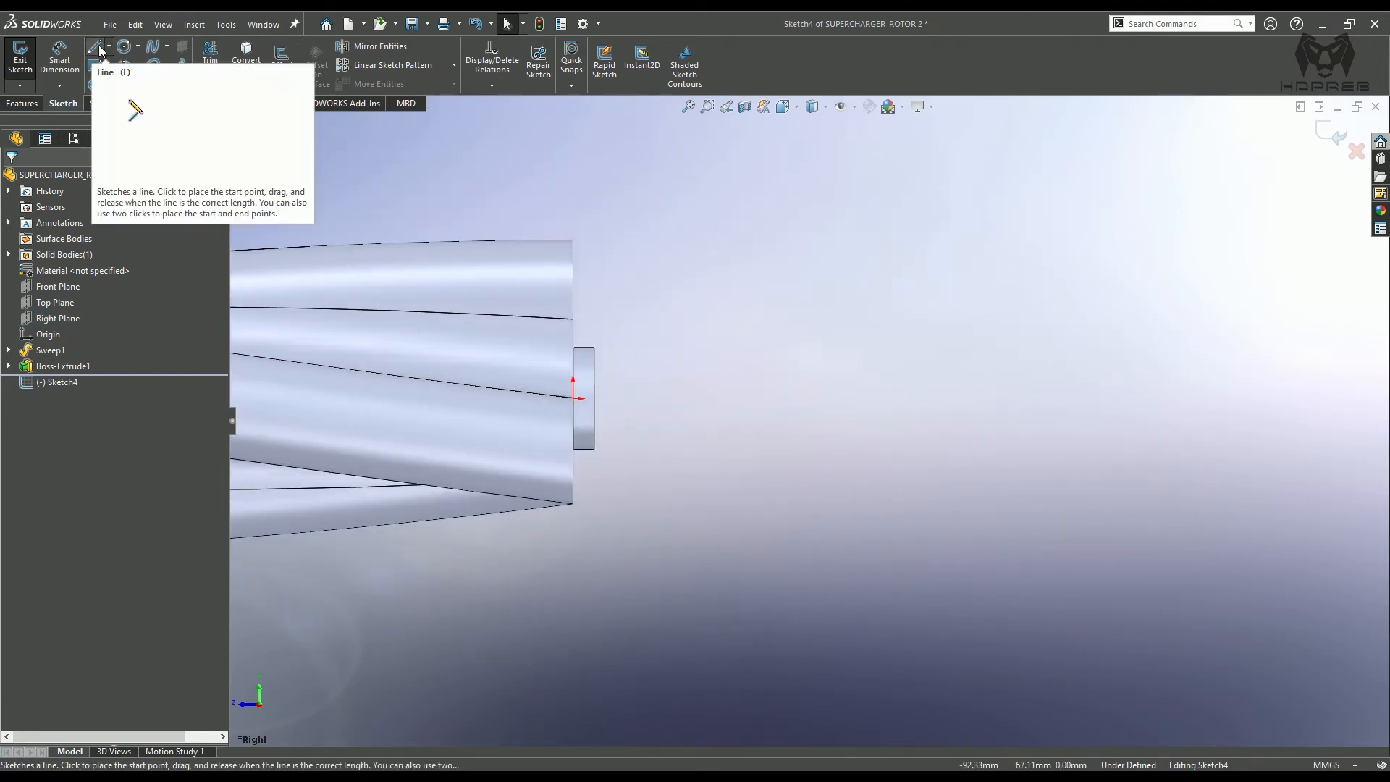
- Draw a closed stepped half-profile about 118 mm long outward from the shaft's short end face, with a raised collar about 20 mm wide
click(96, 48)
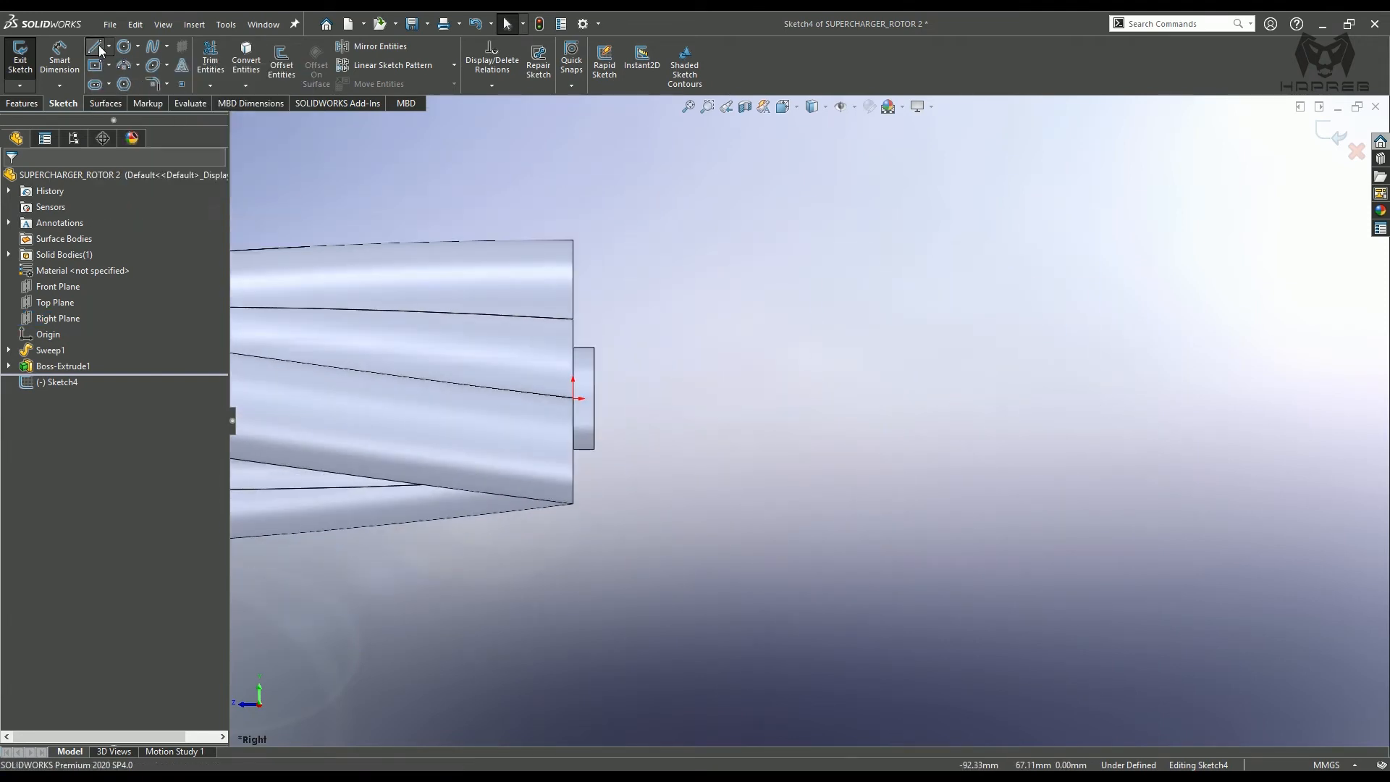
click(593, 398)
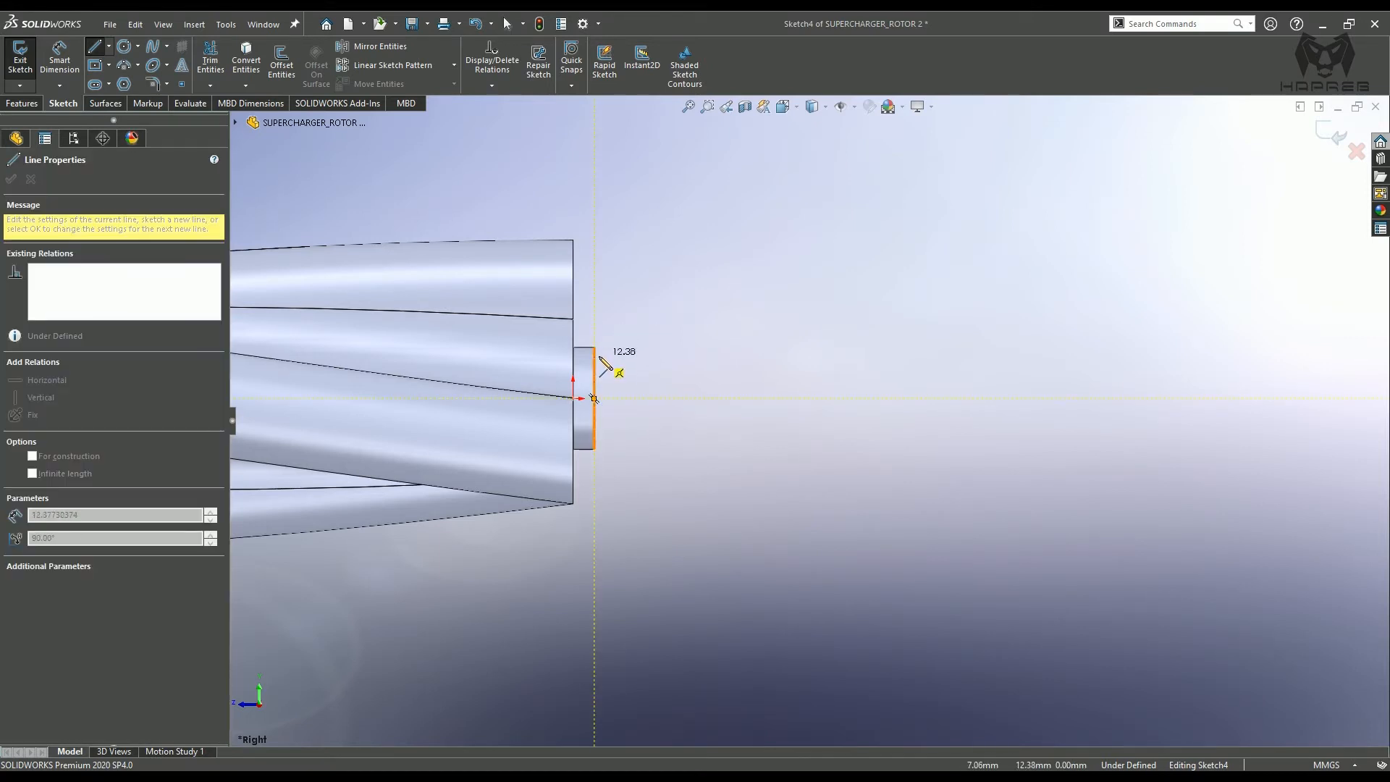
click(1011, 398)
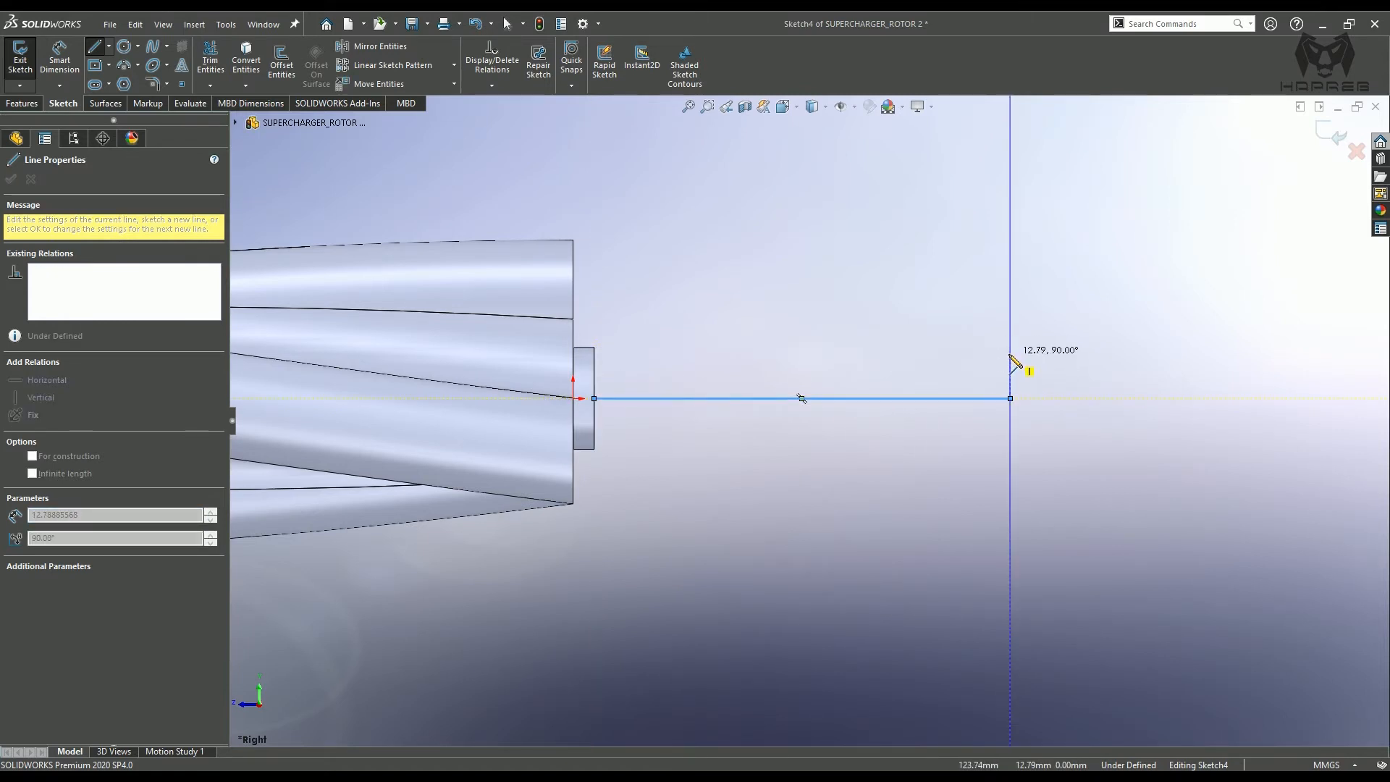
click(1010, 353)
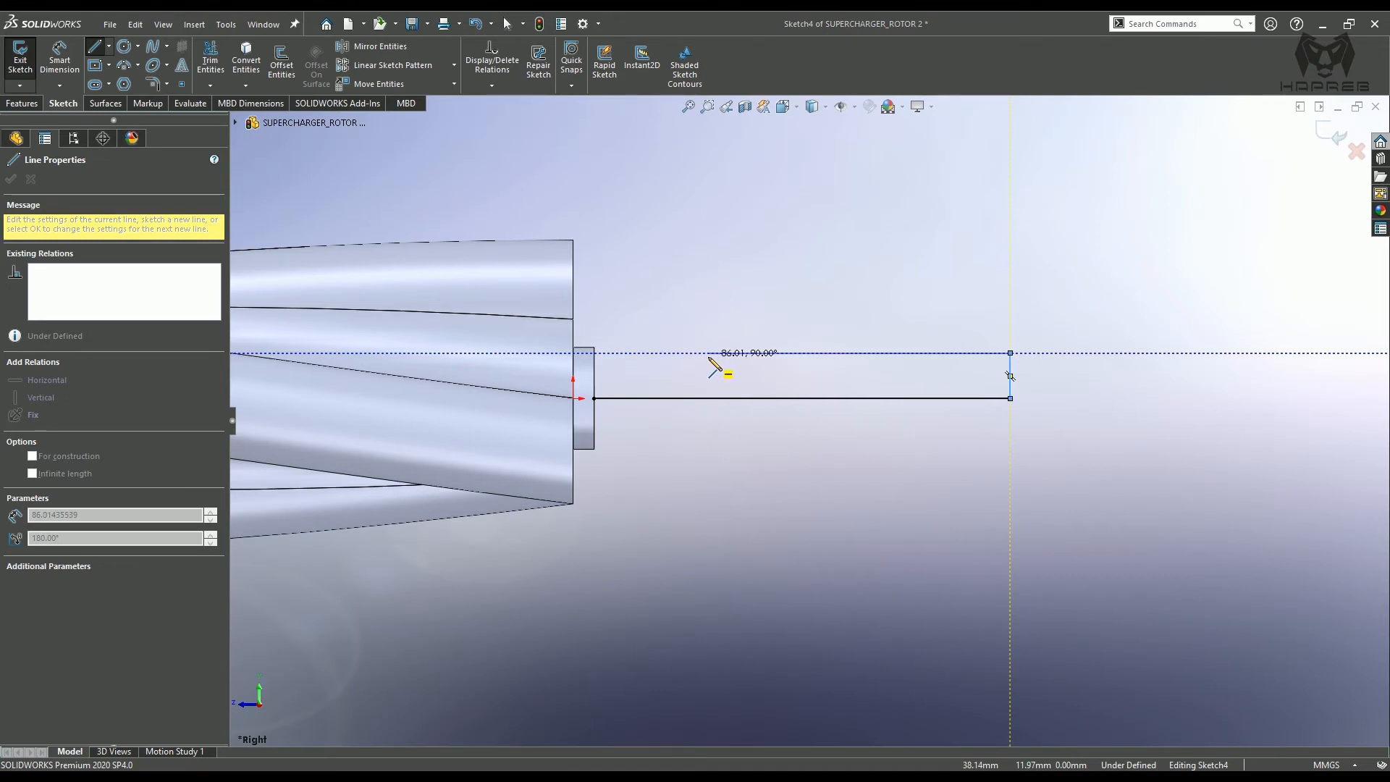
click(708, 353)
click(708, 307)
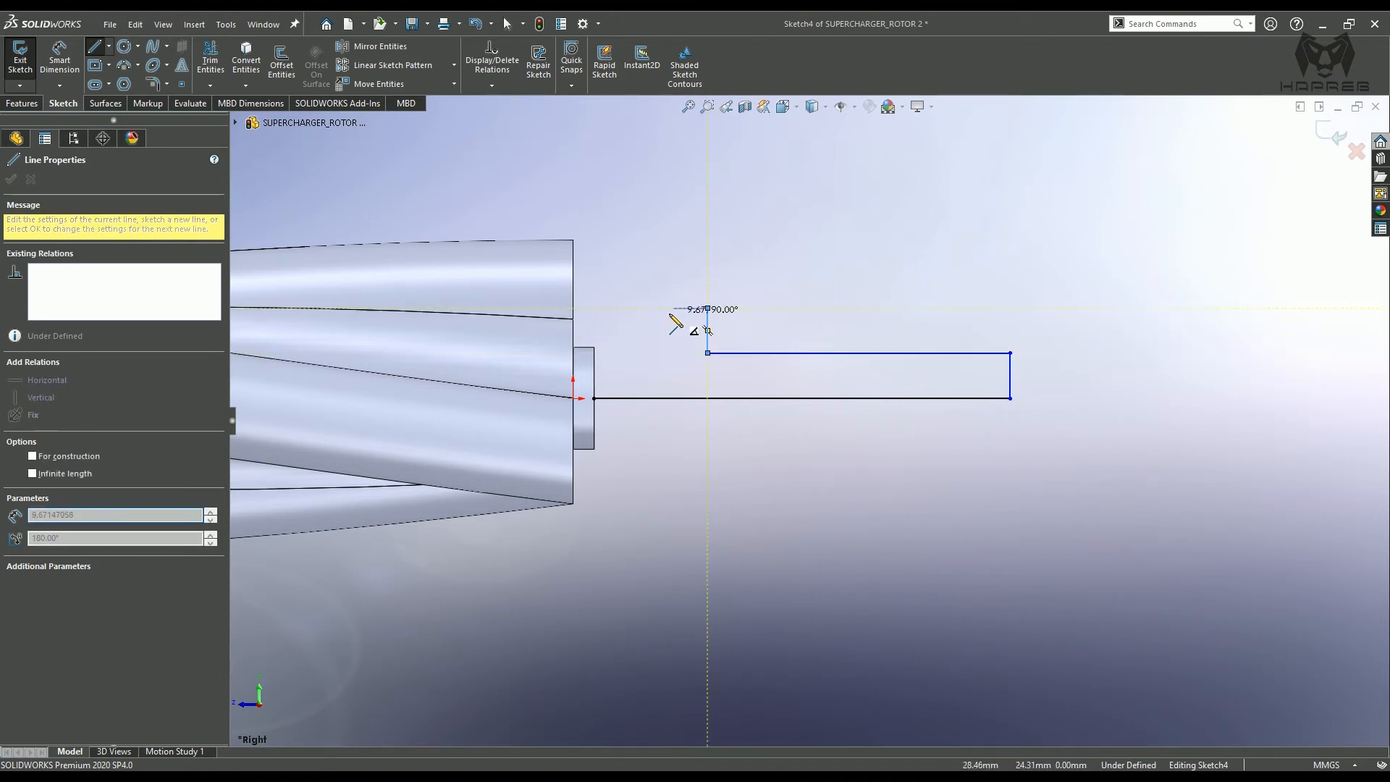
click(636, 307)
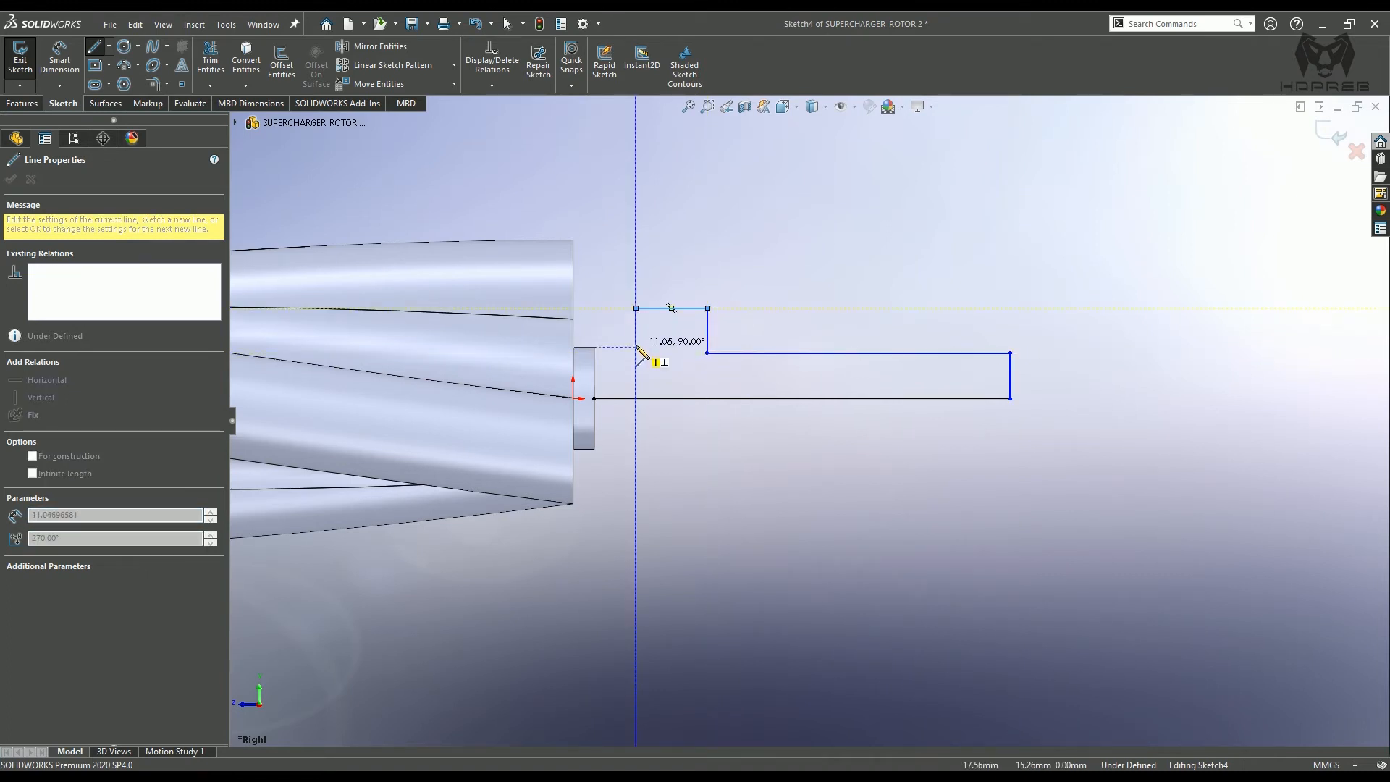
click(635, 347)
click(594, 347)
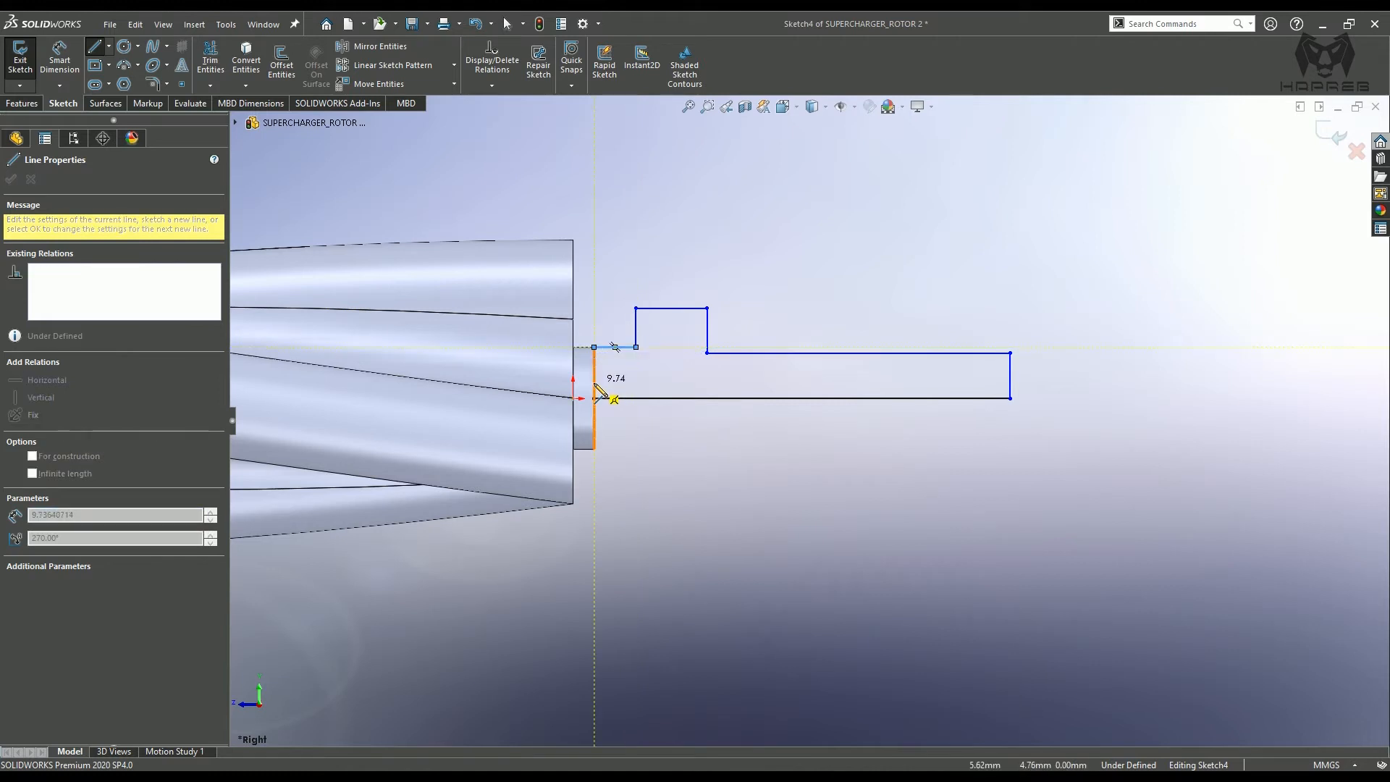
click(594, 398)
scroll(745, 397, down, 3)
key(Escape)
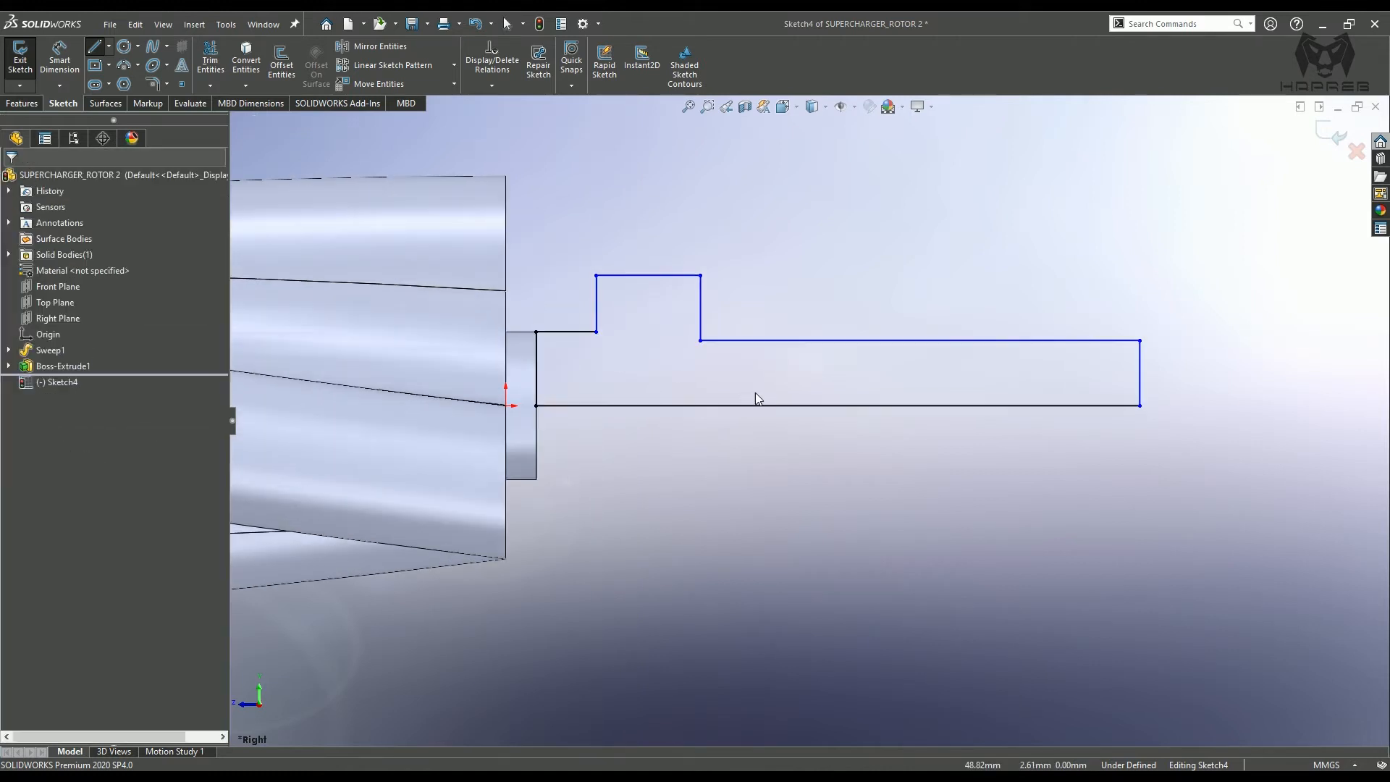
- Dimension the short horizontal segment between the shaft's end face and the collar to 5 mm
scroll(767, 384, up, 1)
click(59, 59)
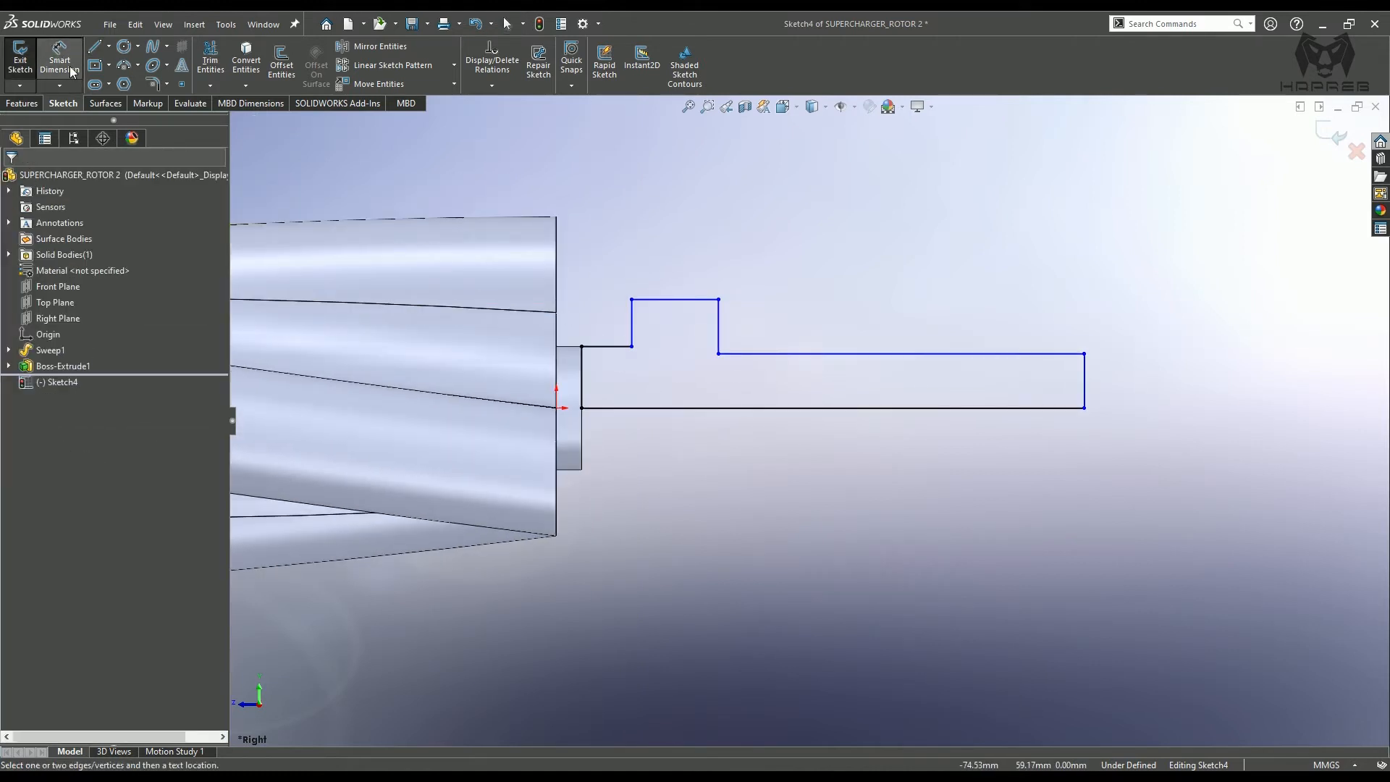
click(602, 337)
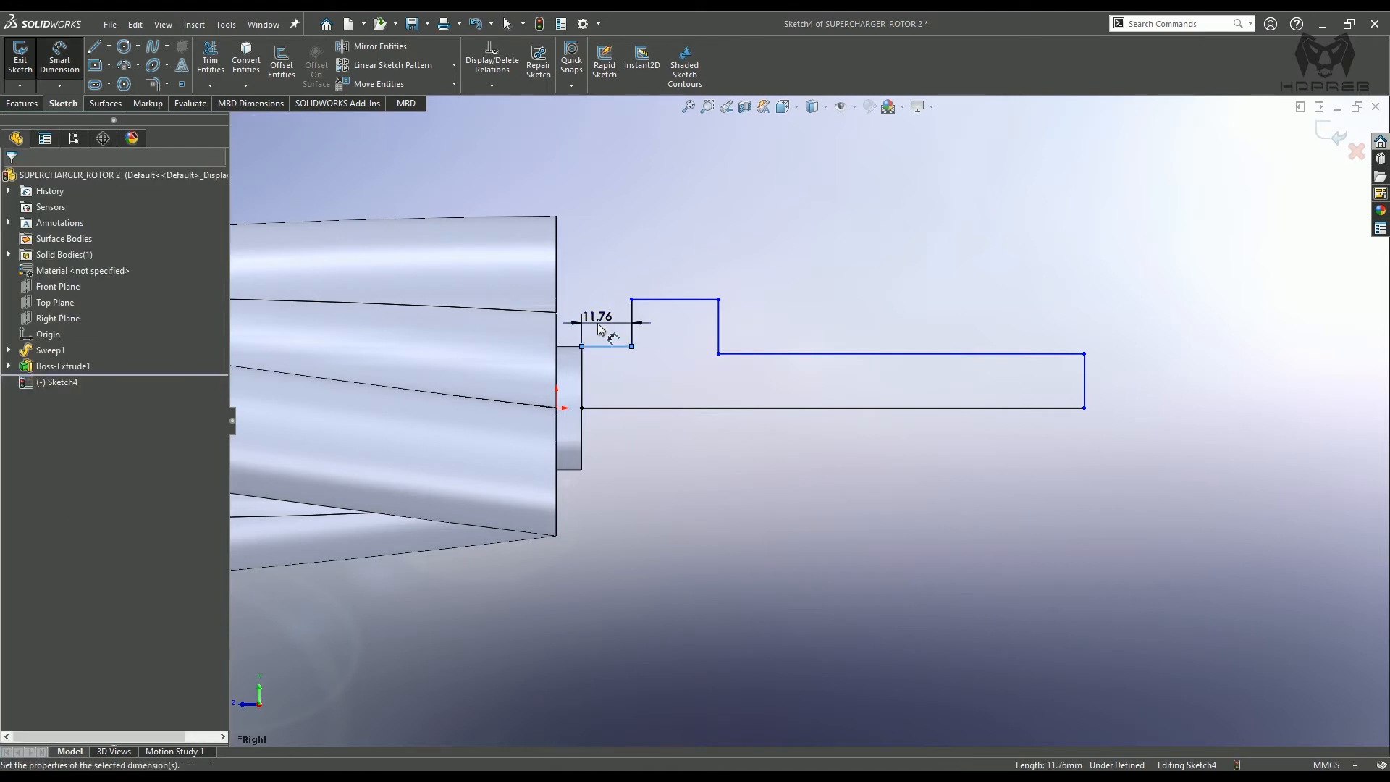
click(598, 318)
key(Return)
click(715, 276)
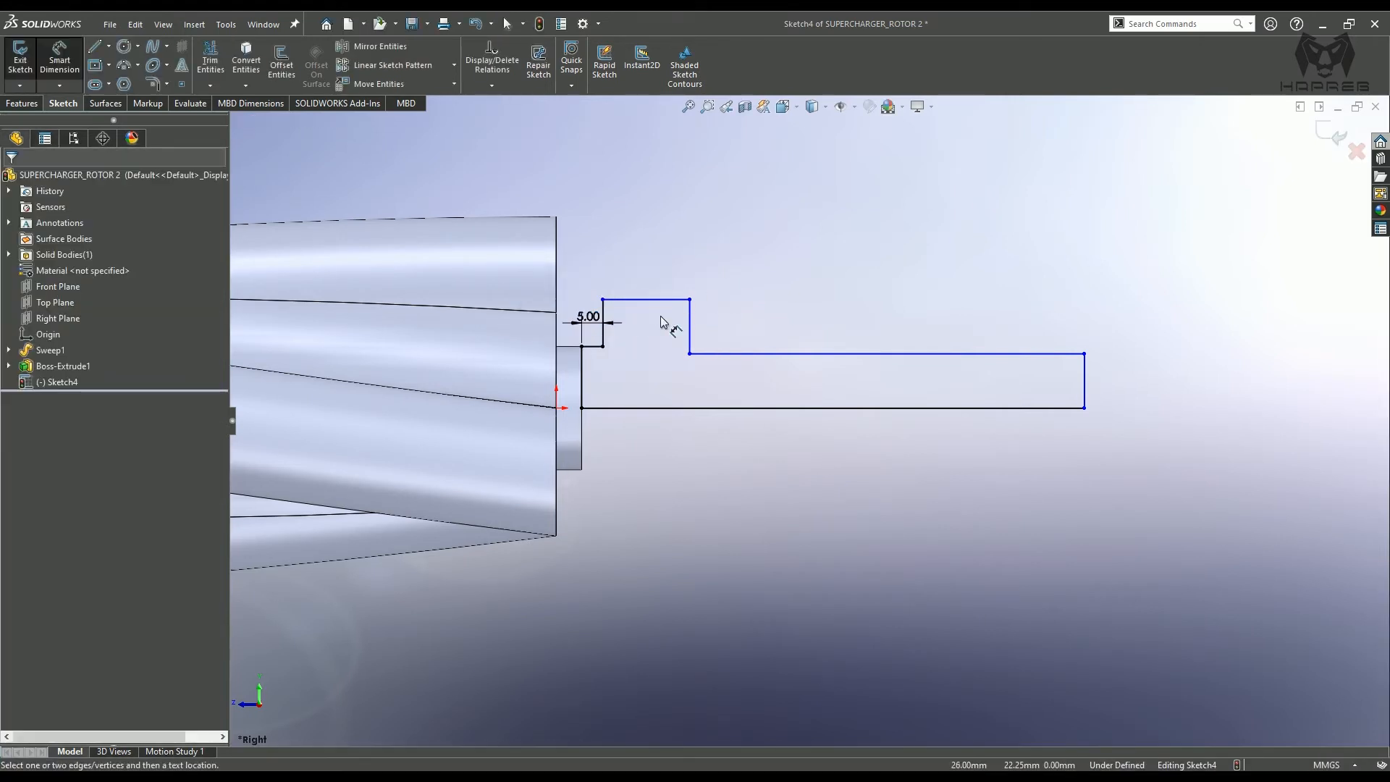
- Dimension the collar's vertical step nearest the rotor to 5 mm
click(603, 331)
scroll(574, 311, down, 3)
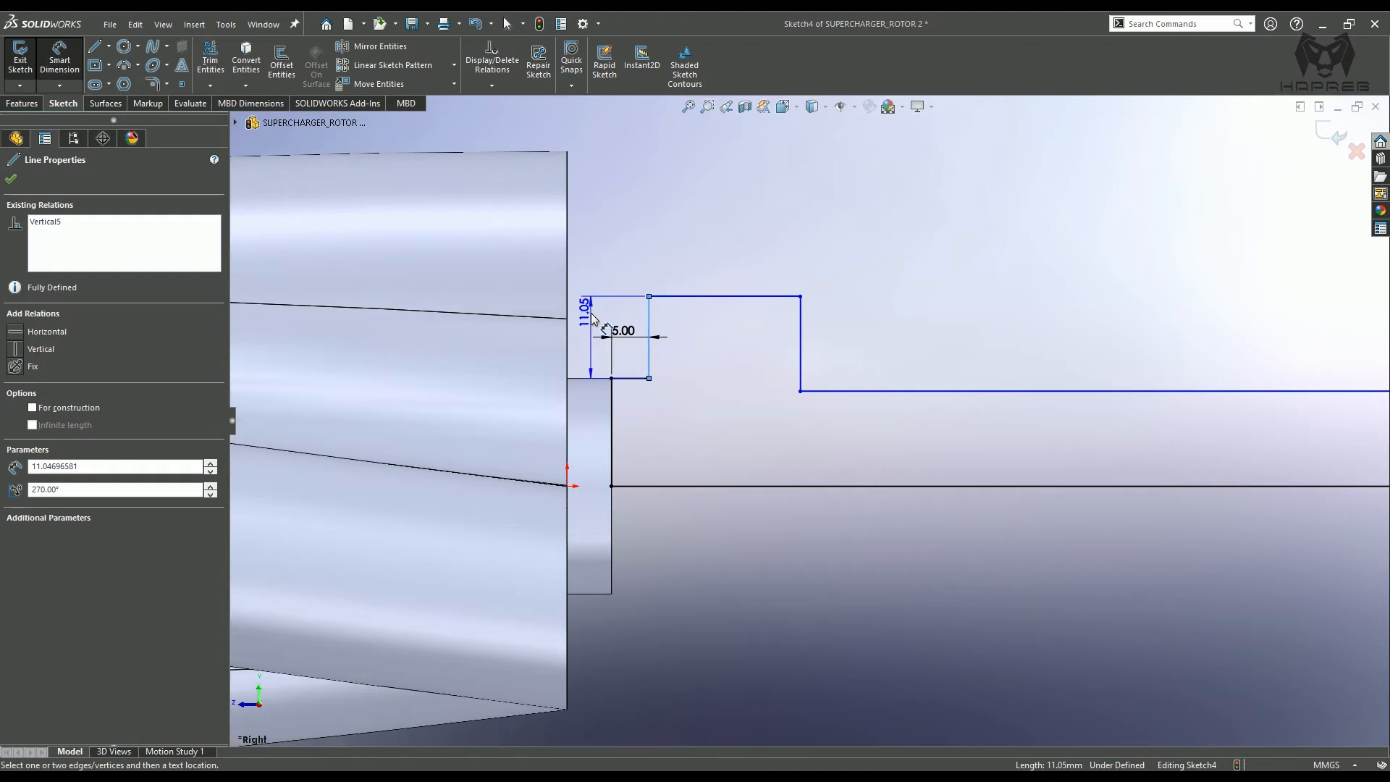
click(591, 313)
text(5)
key(Return)
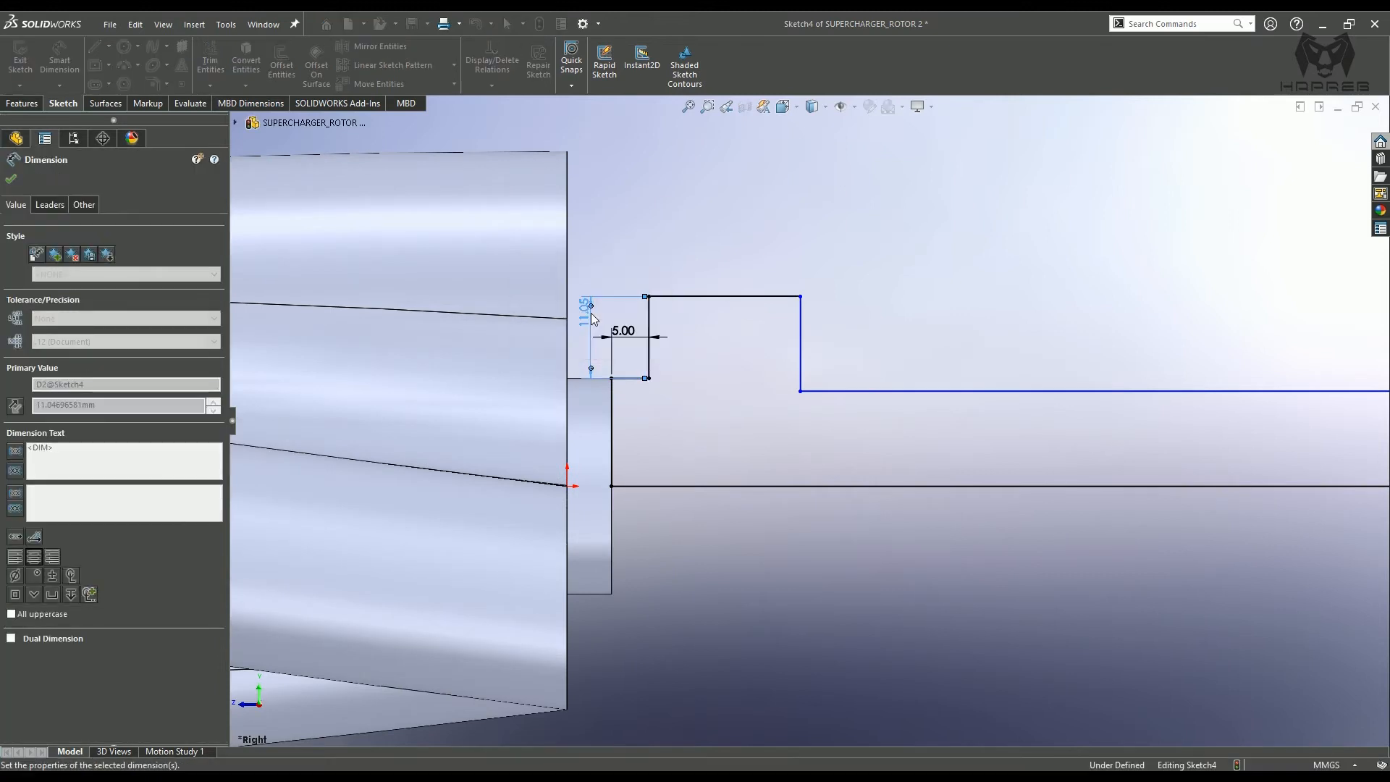
click(893, 276)
- Dimension the height between the profile's centre line and the long upper line as 25/2 mm
scroll(810, 416, up, 3)
scroll(1216, 434, down, 2)
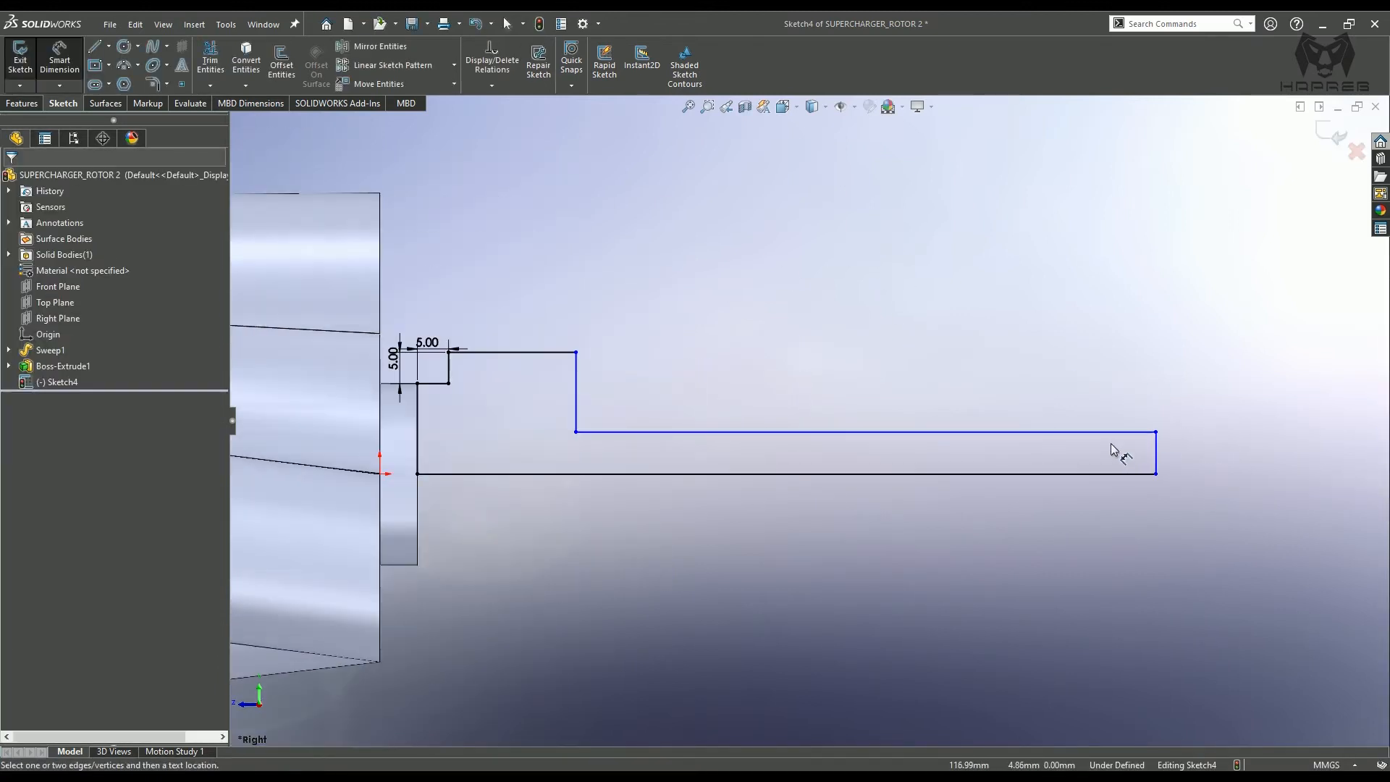
click(1104, 434)
click(1101, 474)
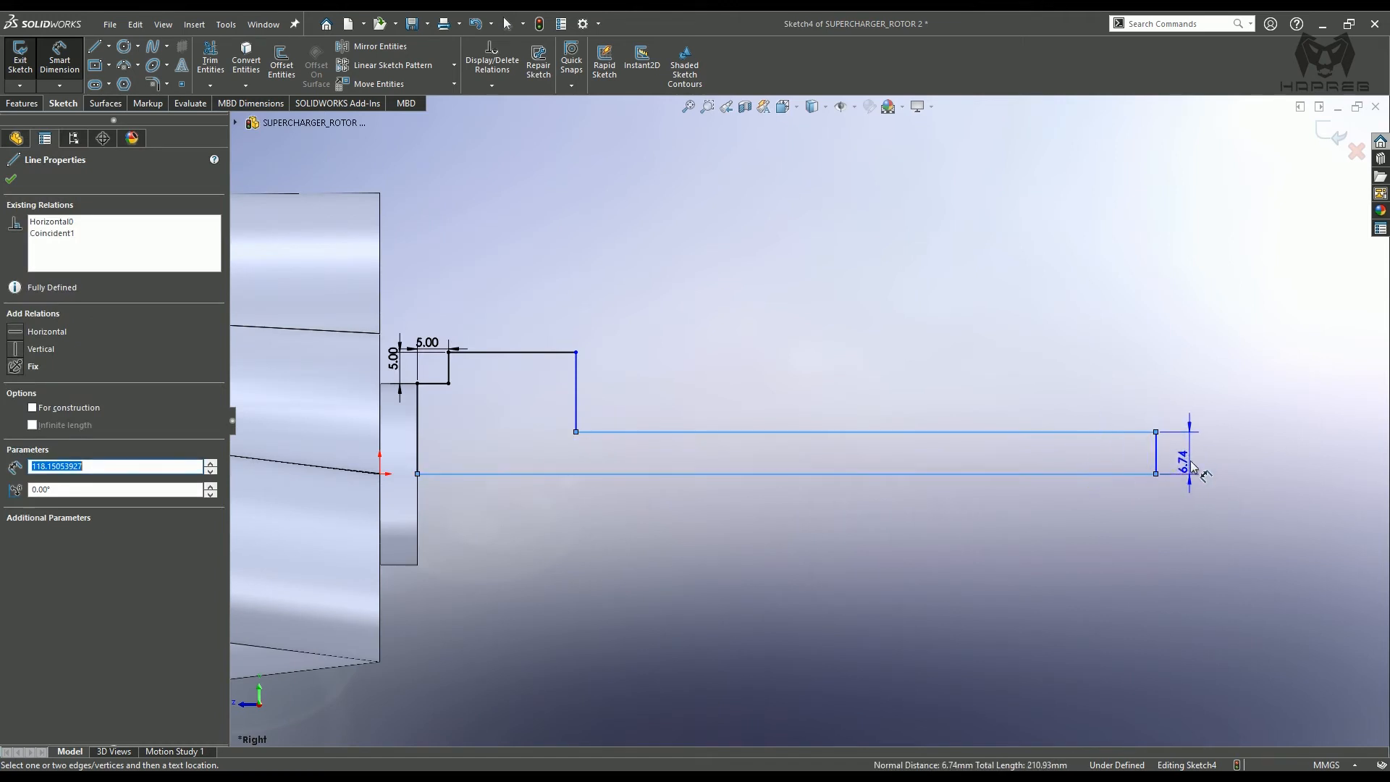
click(1202, 458)
text(25/2)
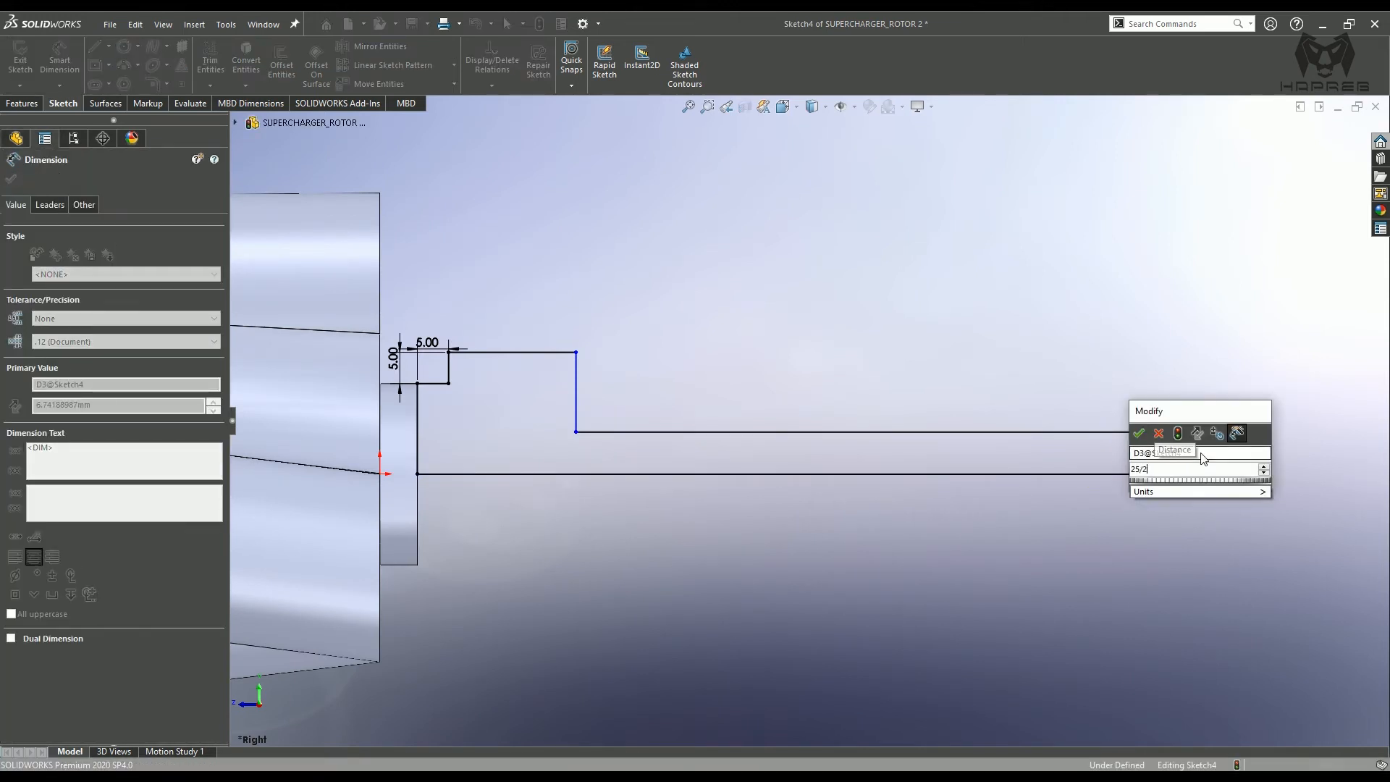
key(Return)
click(1175, 534)
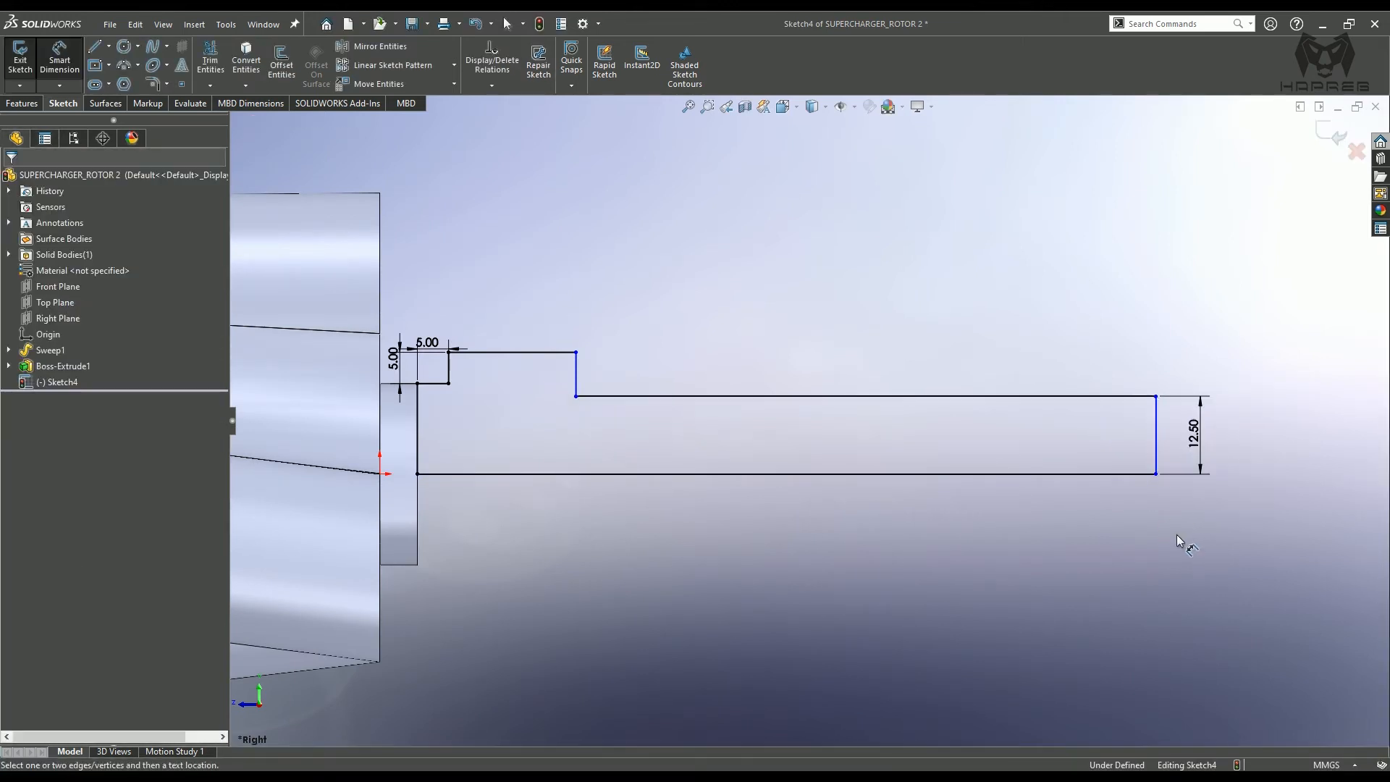
- Set the width of the collar's upper line to 15 mm
click(509, 355)
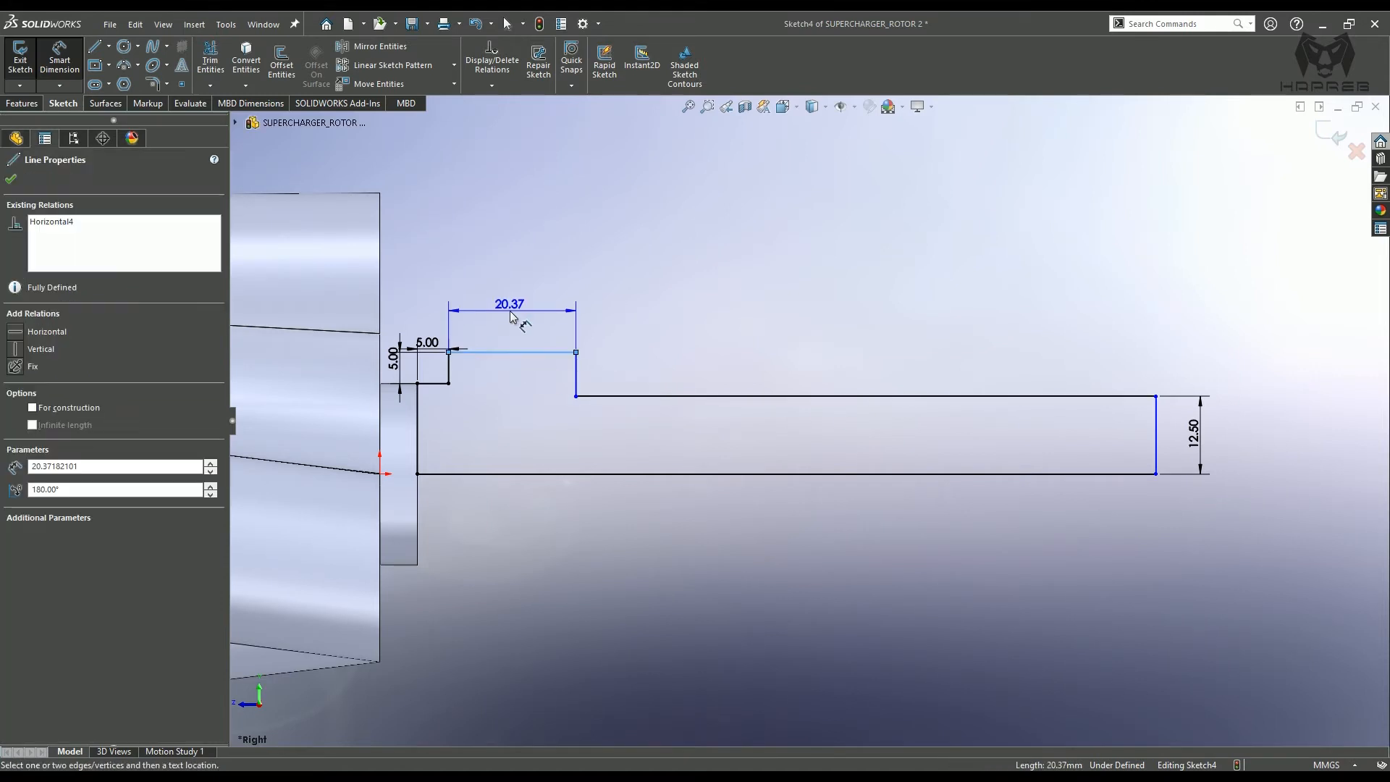
click(510, 306)
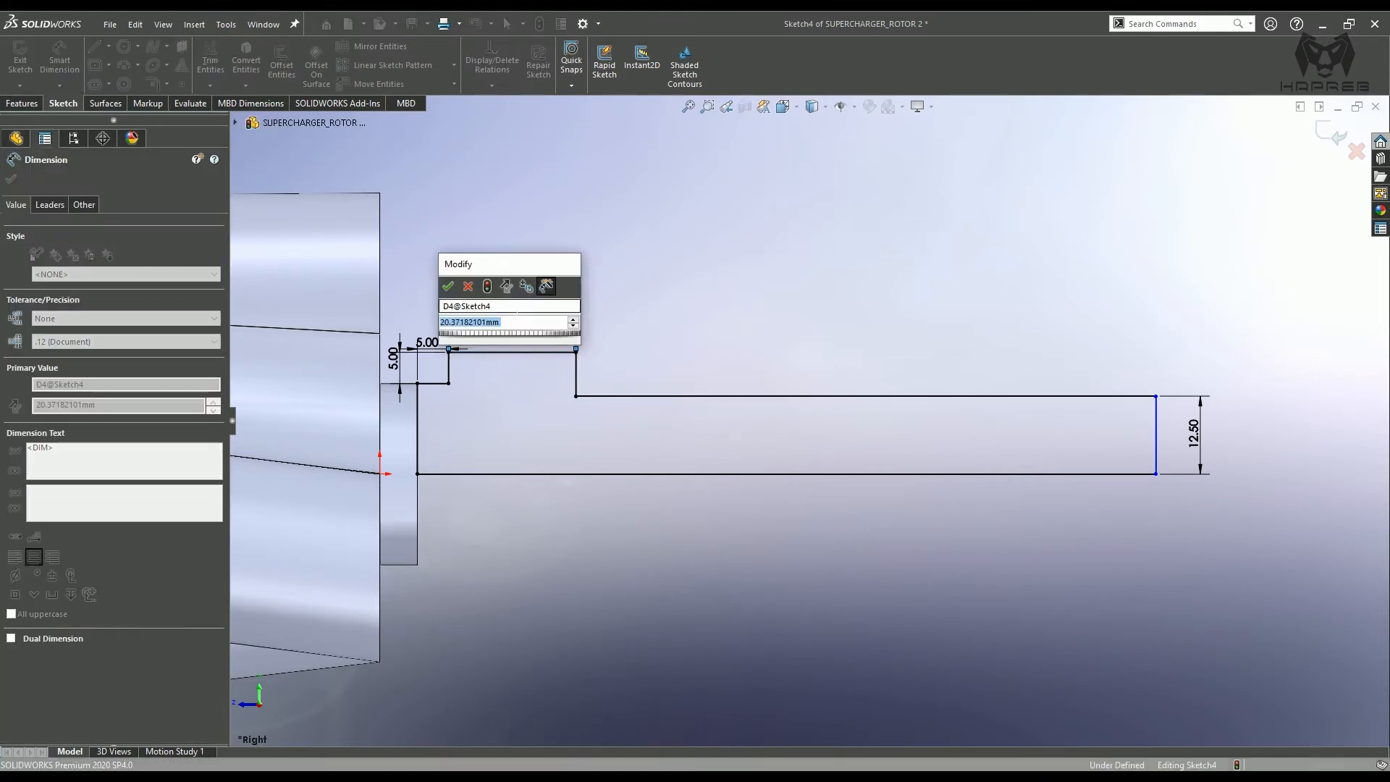
text(15)
key(Return)
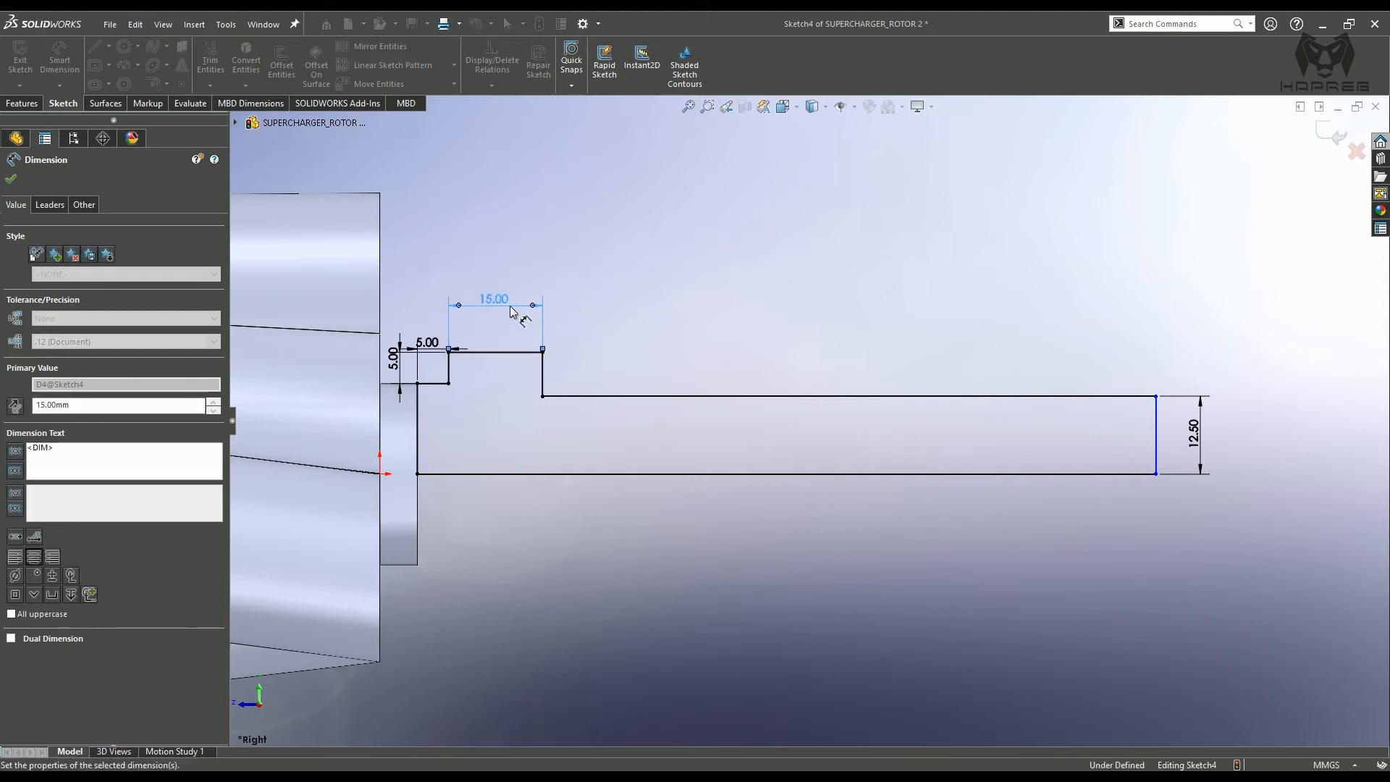
click(632, 544)
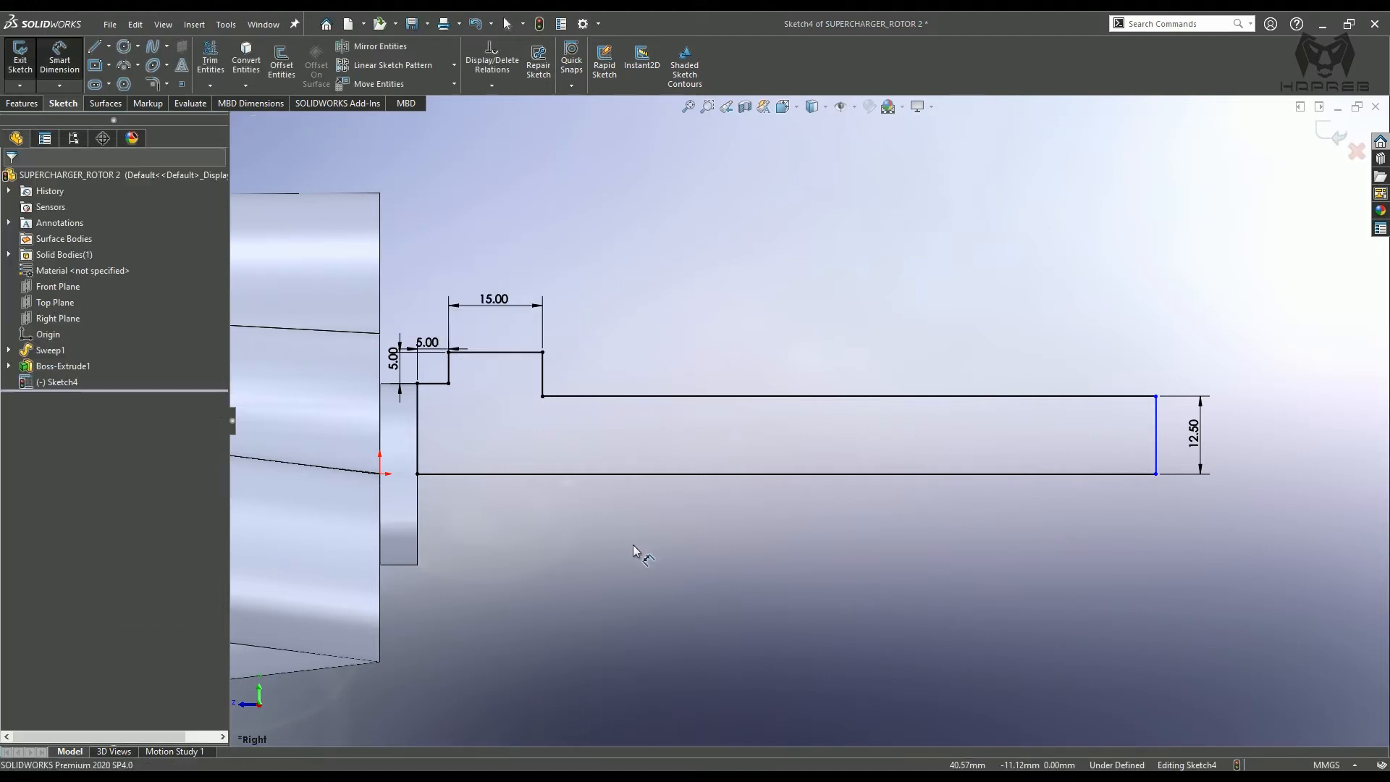
- Dimension the distance from the collar's outer side to the profile's far end as 92 mm
click(542, 369)
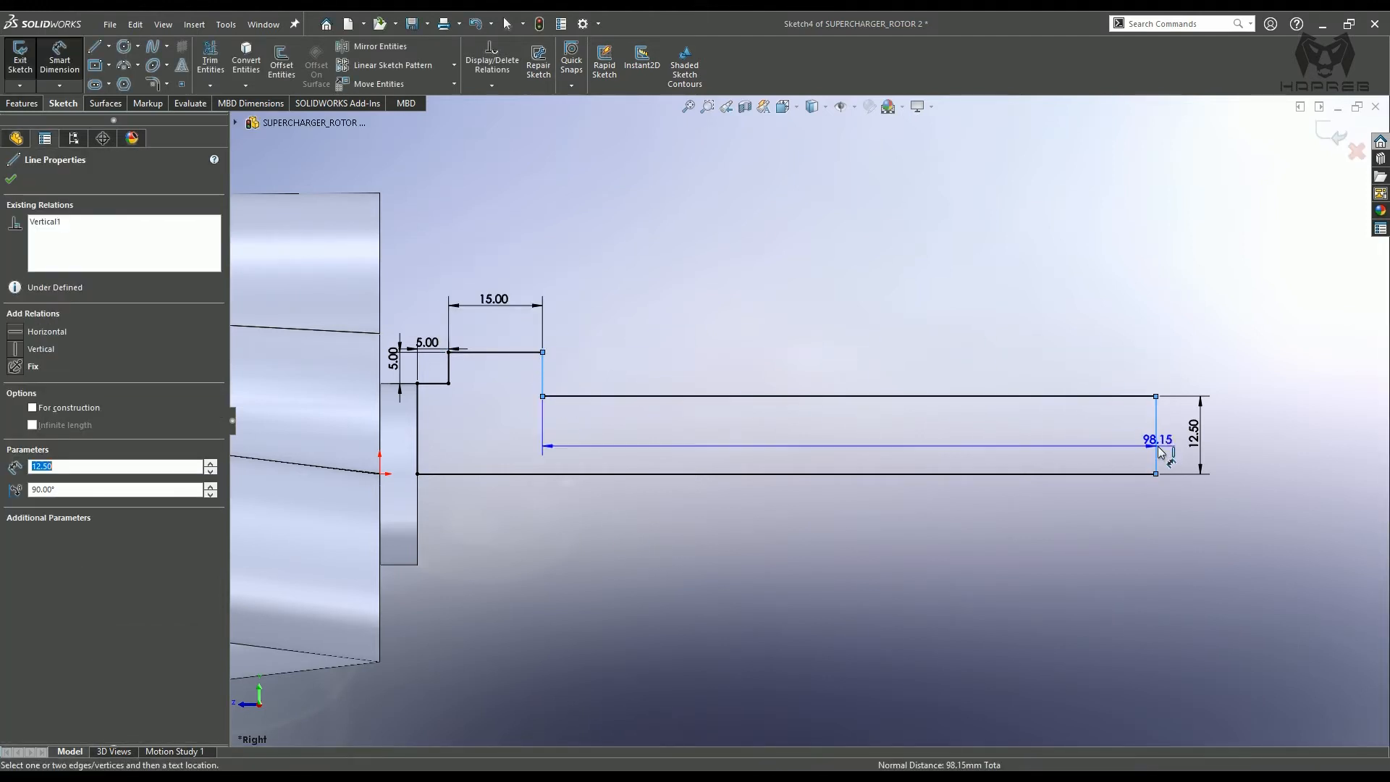
click(949, 302)
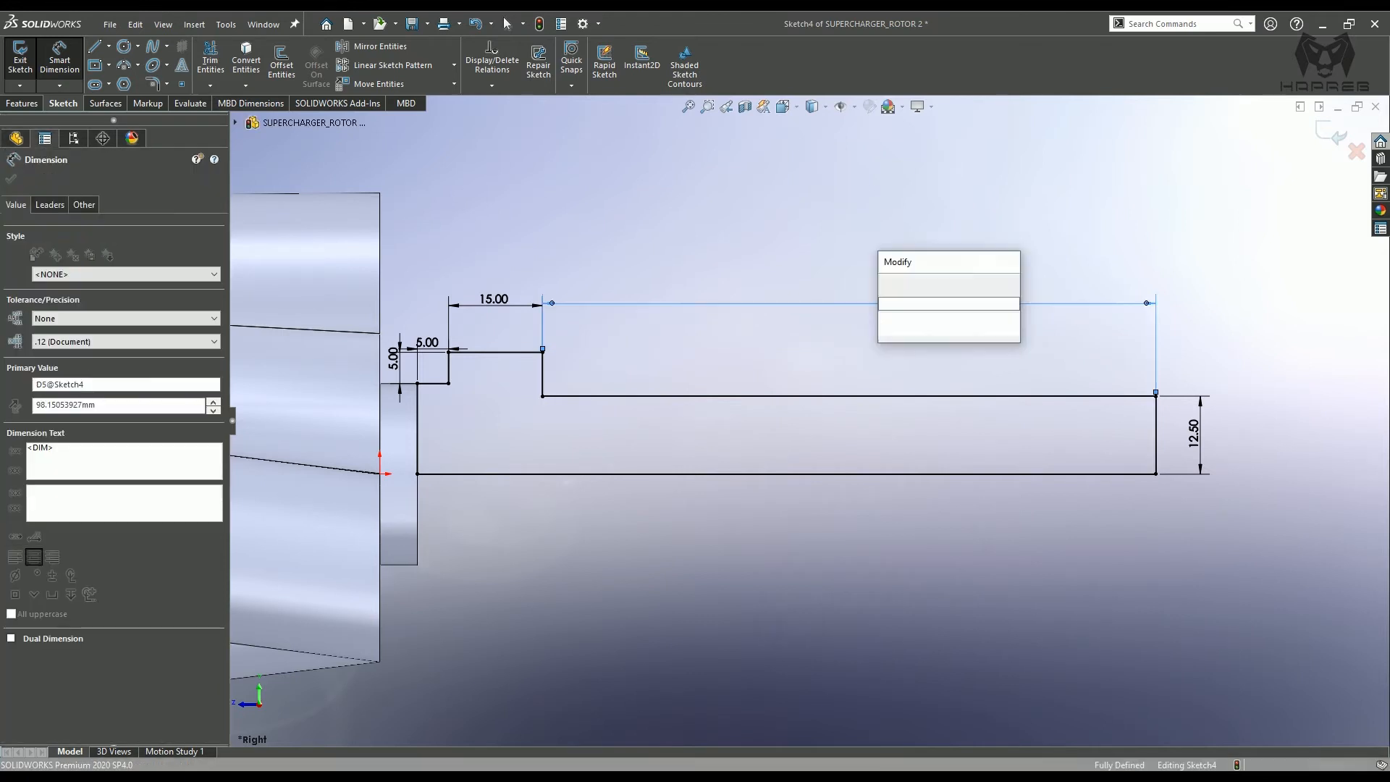
text(92)
key(Return)
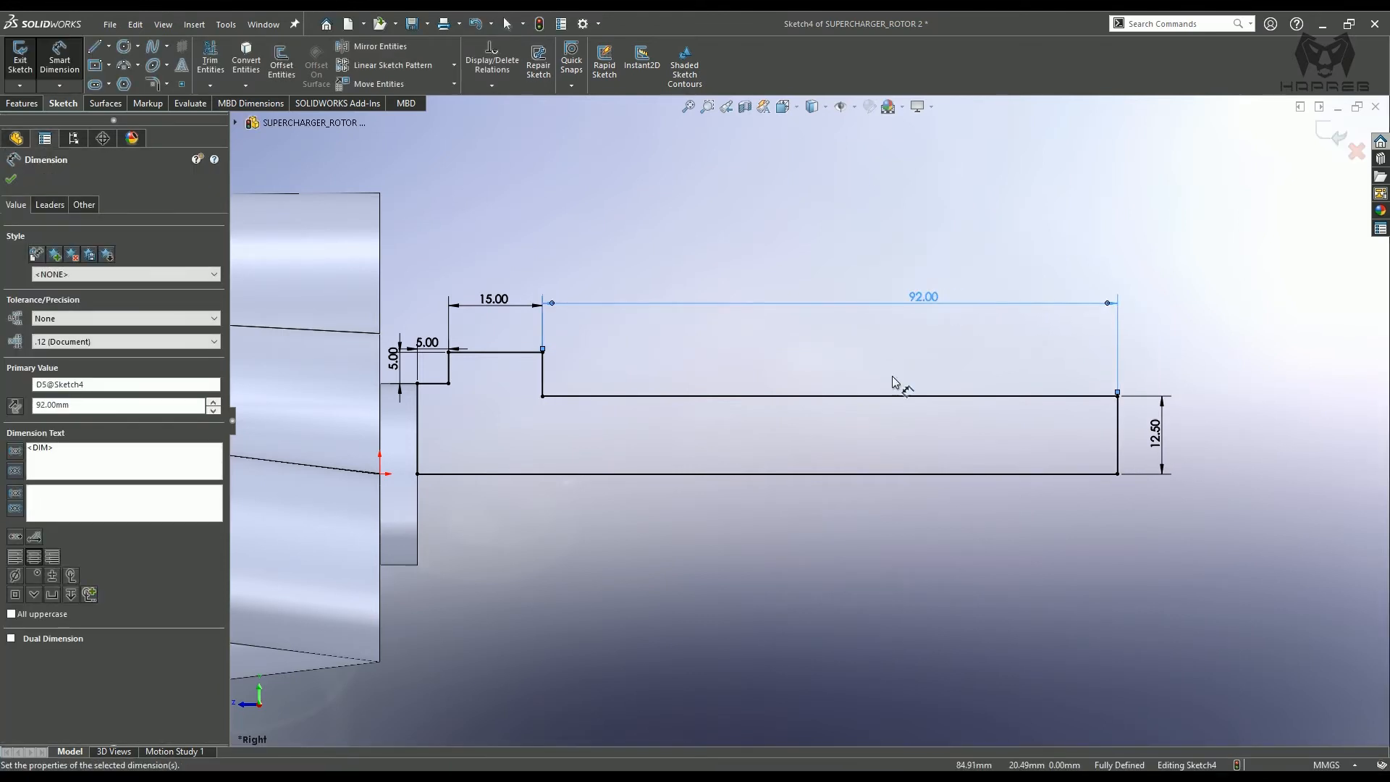
scroll(887, 378, up, 1)
click(9, 180)
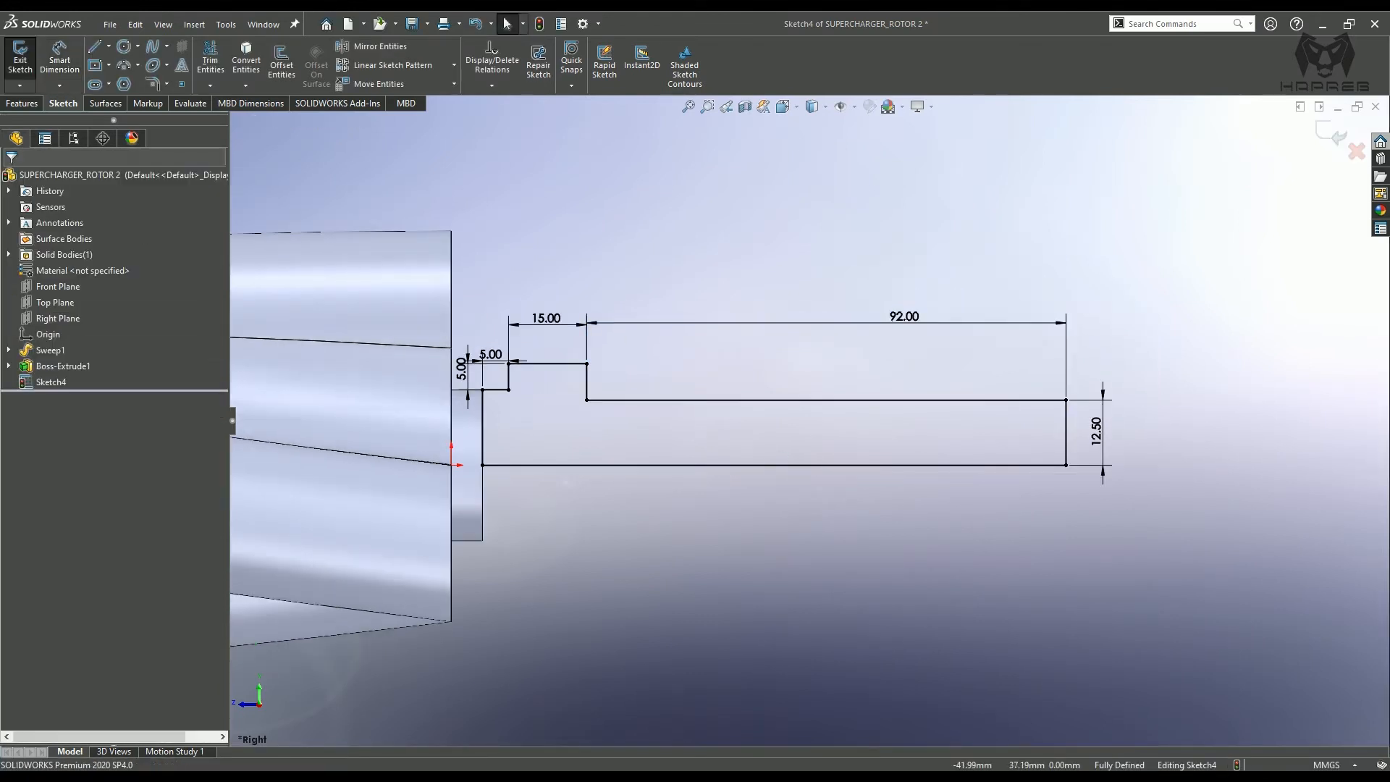
- Revolve the stepped profile 360 degrees about its long centre line, merging it with the rotor
click(16, 111)
scroll(673, 344, up, 1)
middle_drag(606, 405, 596, 444)
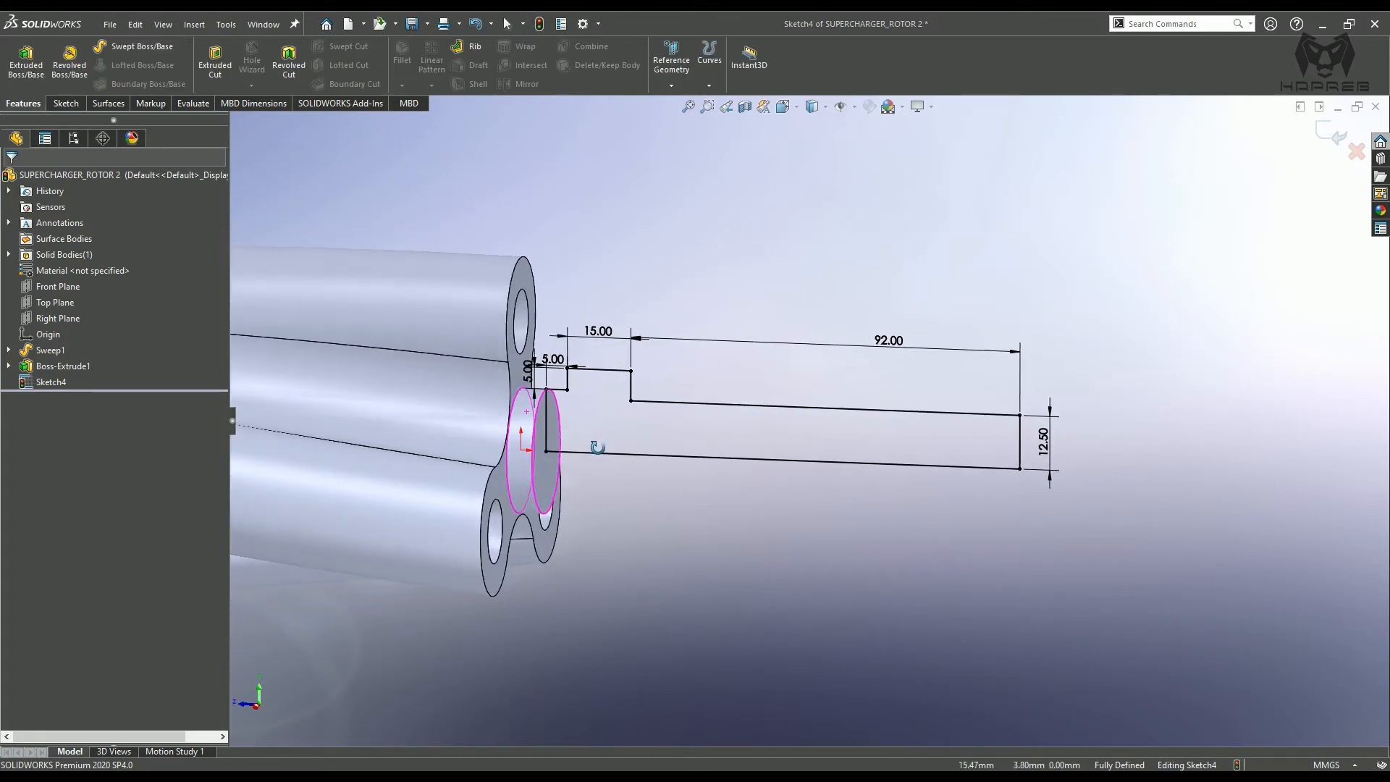
click(75, 76)
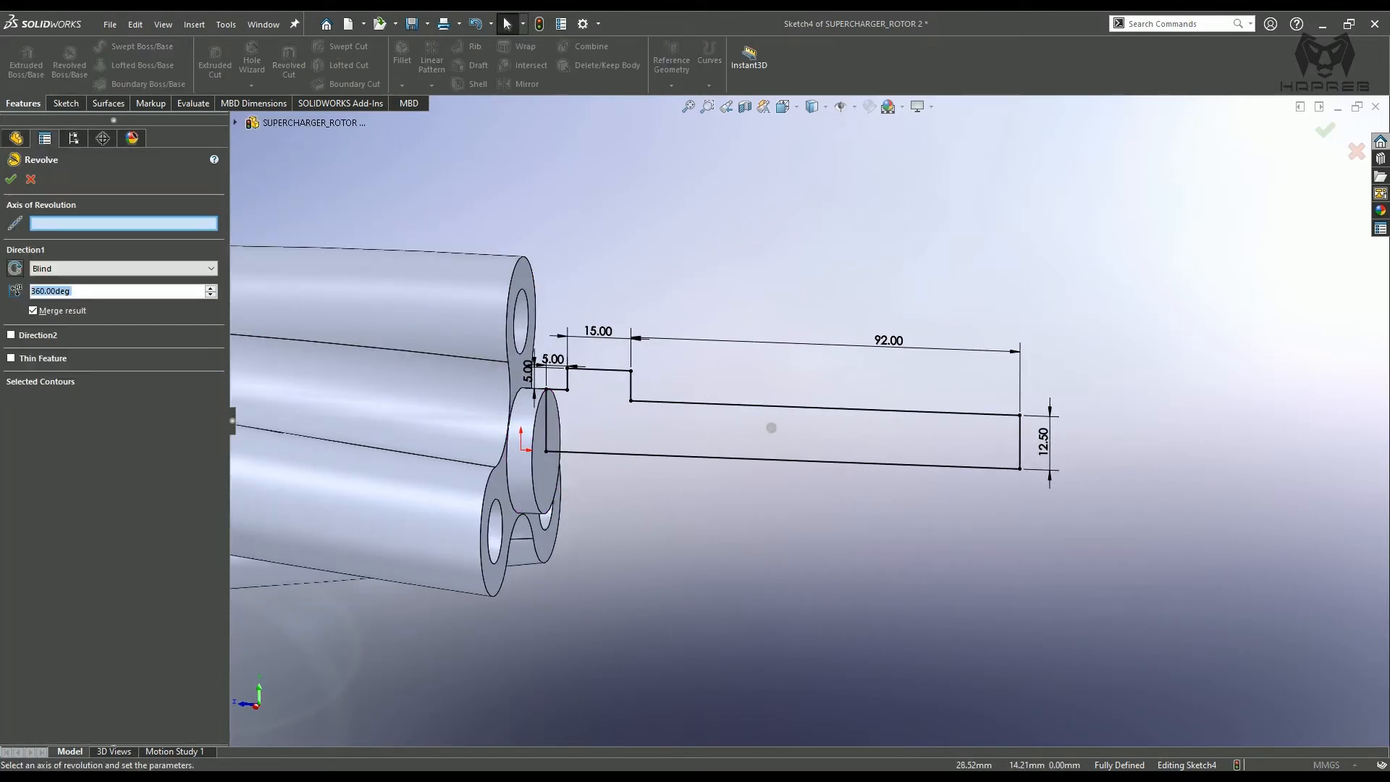
click(639, 456)
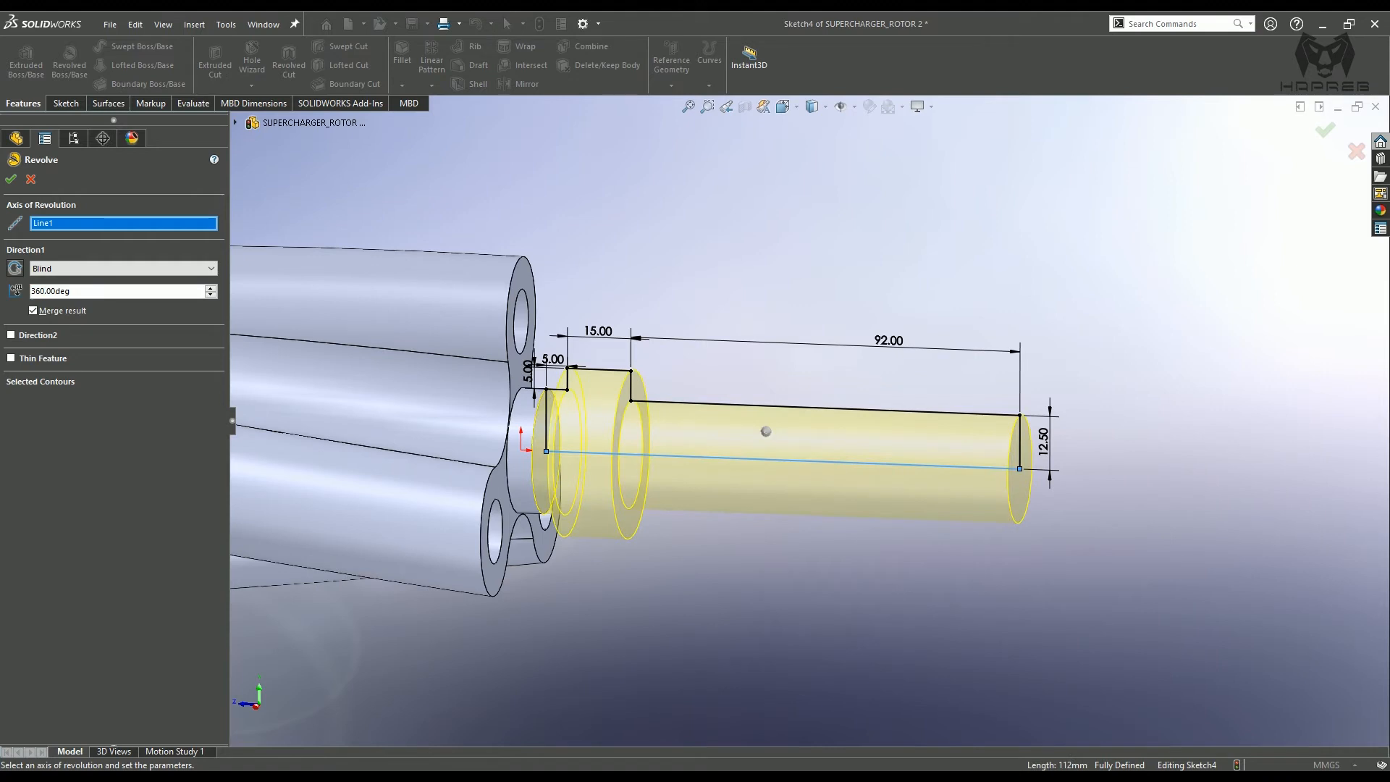
click(10, 180)
- Start a sketch on the shaft's end face at the opposite end of the rotor
scroll(829, 484, up, 6)
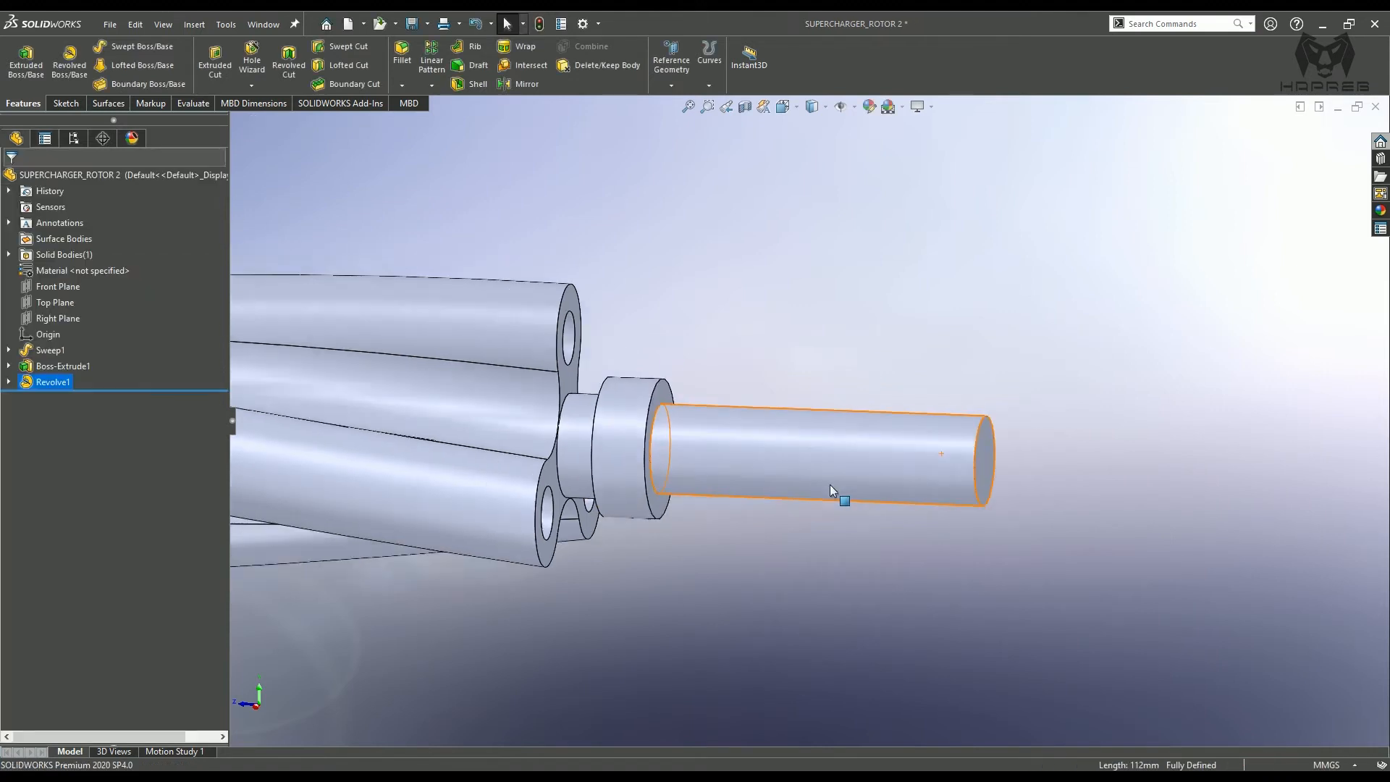
scroll(781, 401, down, 1)
scroll(781, 401, down, 1)
click(806, 380)
middle_drag(802, 474, 717, 517)
scroll(668, 498, up, 2)
scroll(668, 498, up, 4)
middle_drag(504, 443, 621, 389)
scroll(503, 381, down, 6)
scroll(653, 391, down, 4)
click(557, 336)
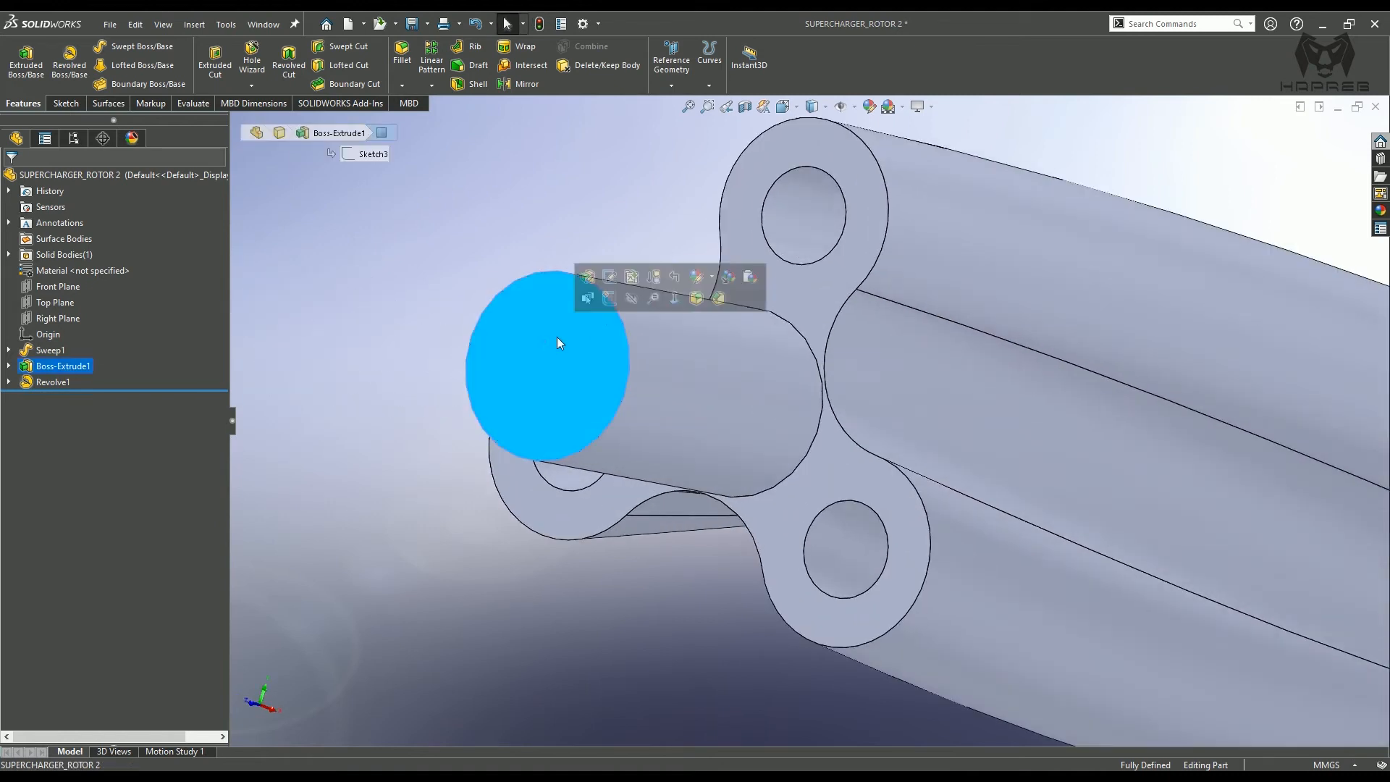
click(610, 297)
click(407, 267)
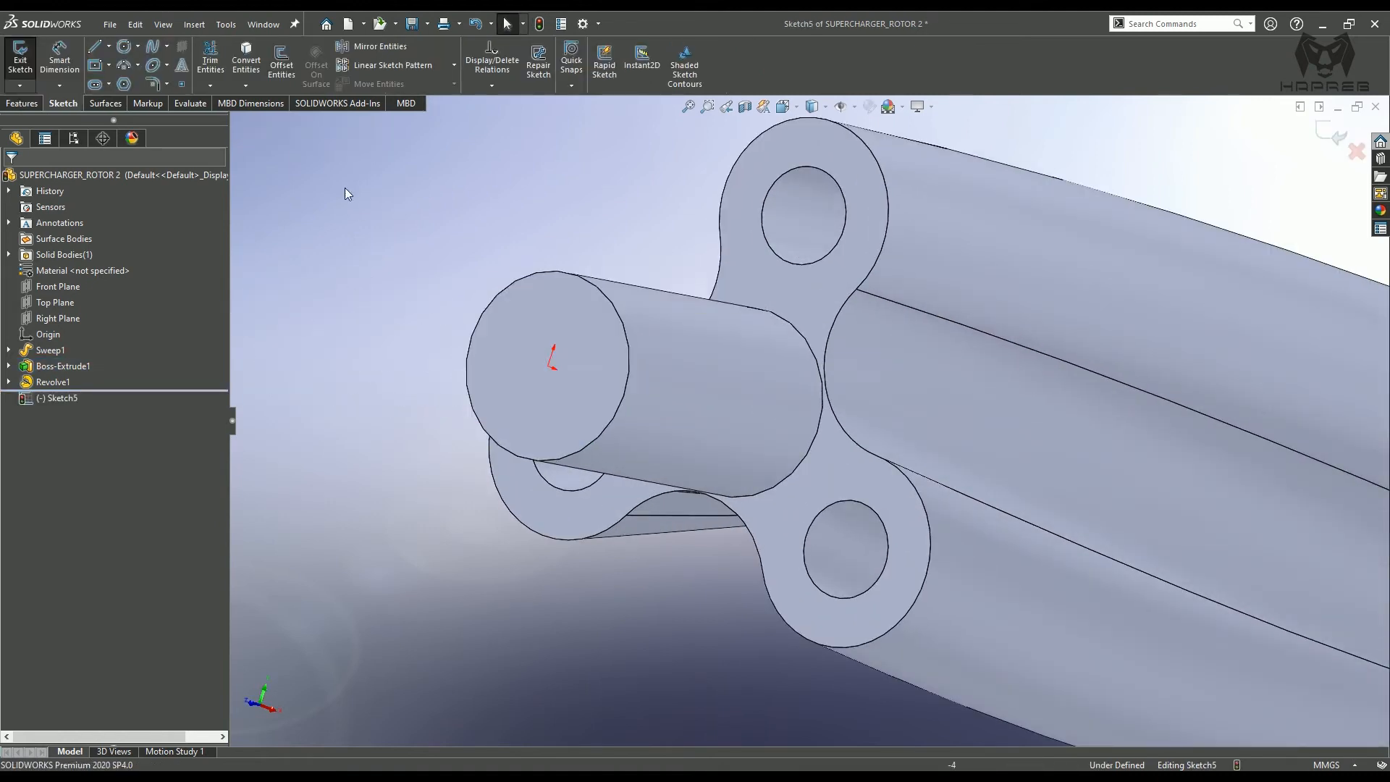
- Convert the shaft end's circular edge into the sketch and offset it 2 mm inward to form a thin ring
click(245, 64)
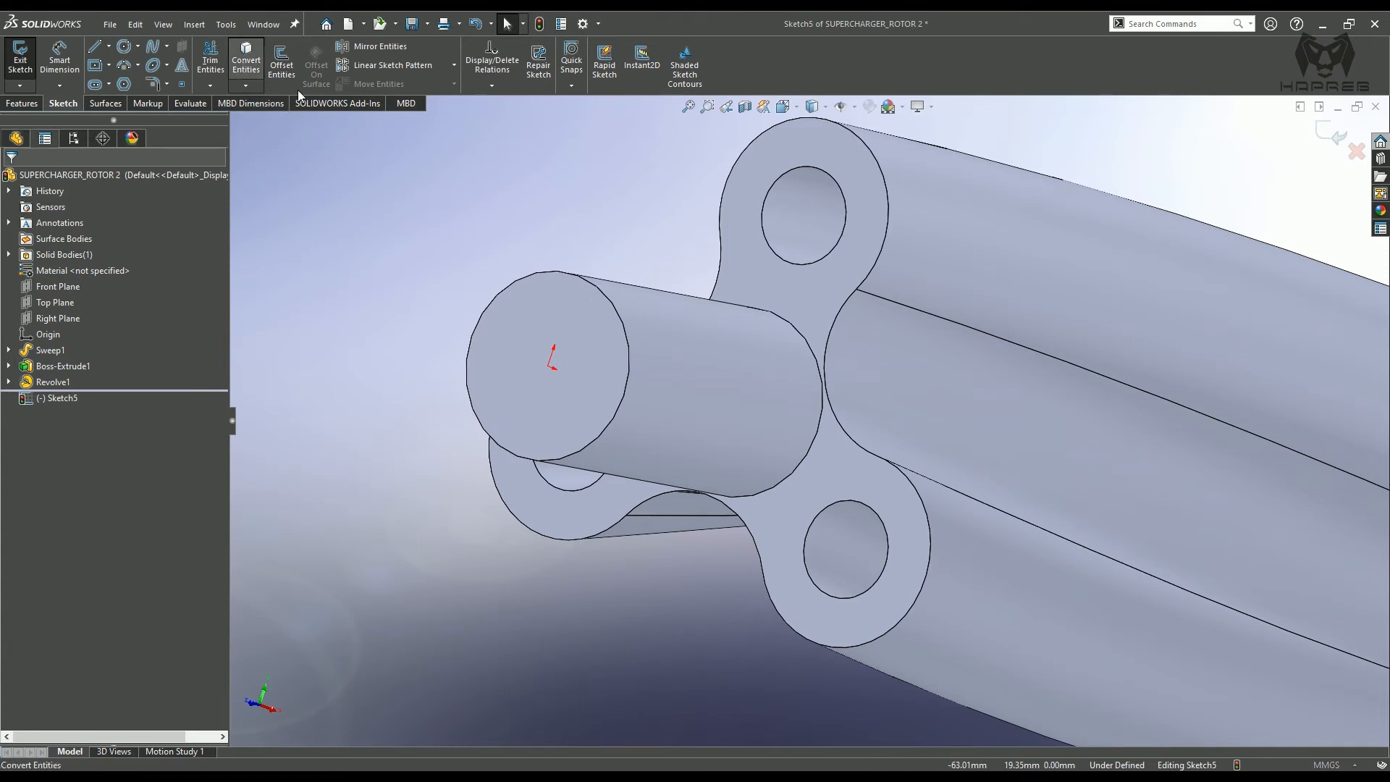
click(613, 310)
key(Return)
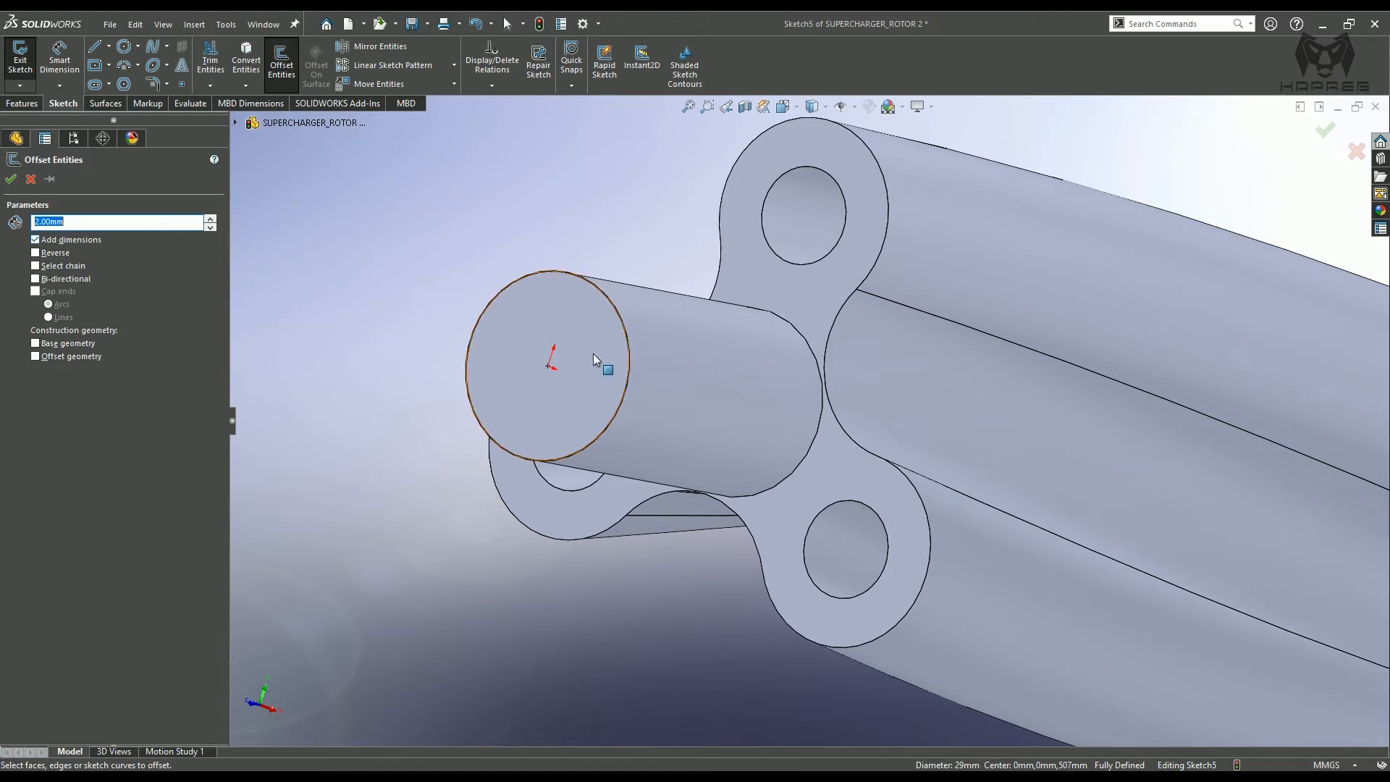
click(621, 324)
click(592, 329)
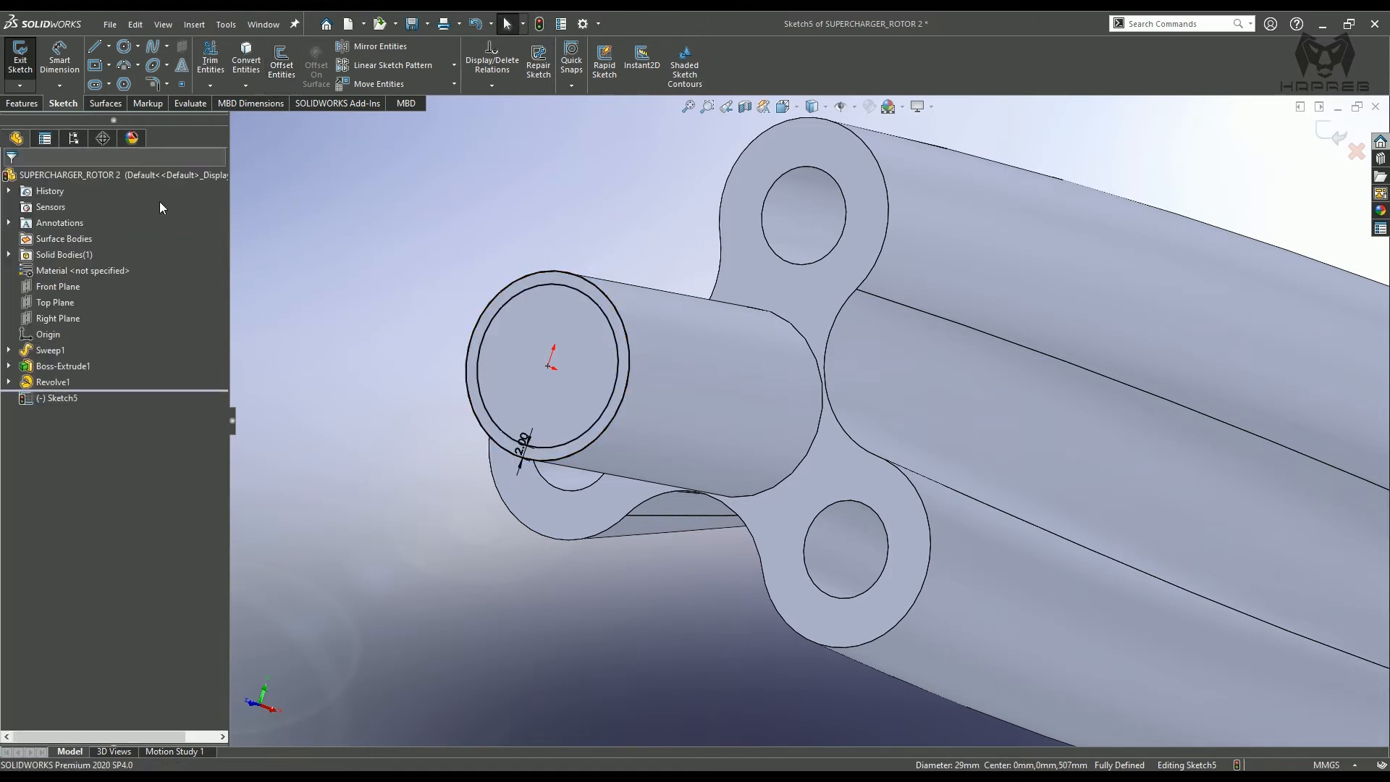
- Extrude the ring as a merged boss up to the rotor's lobed end face
click(21, 104)
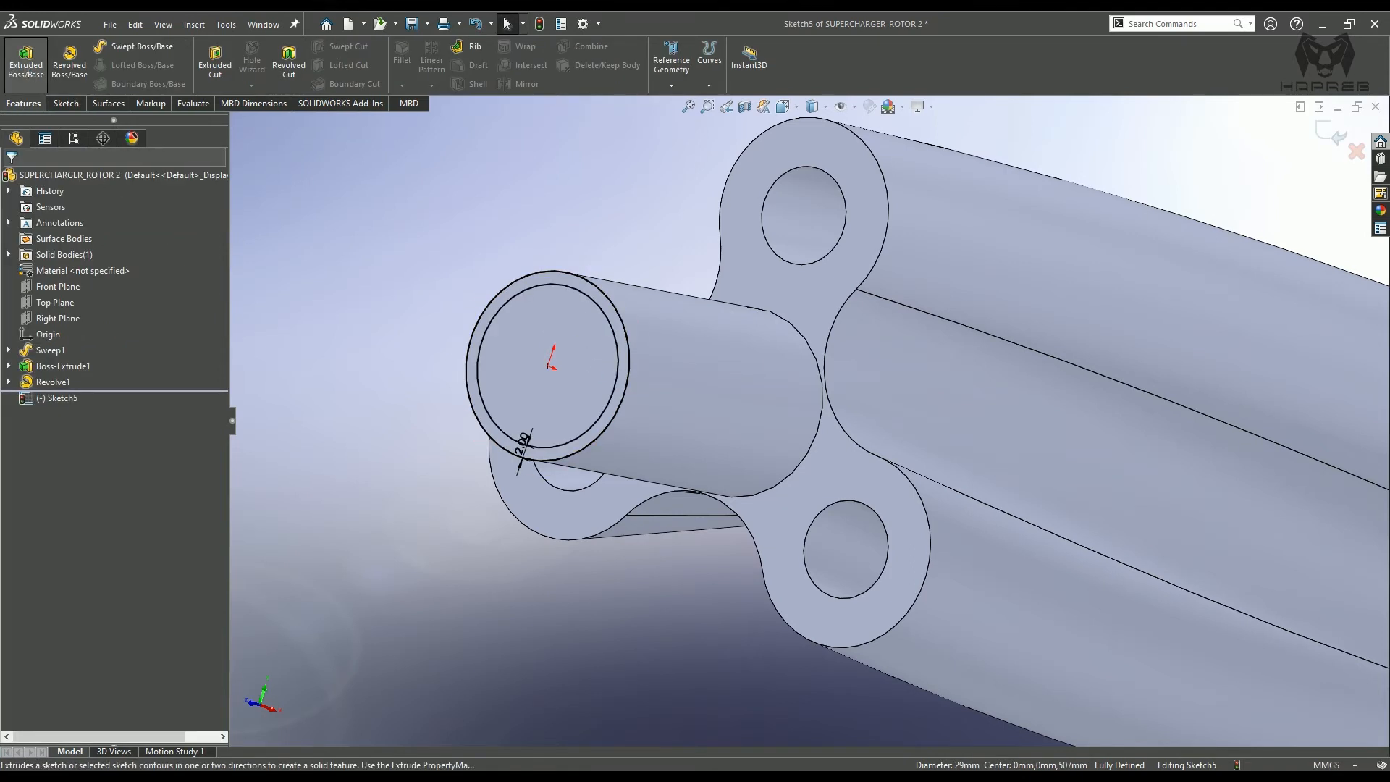
click(27, 67)
click(80, 272)
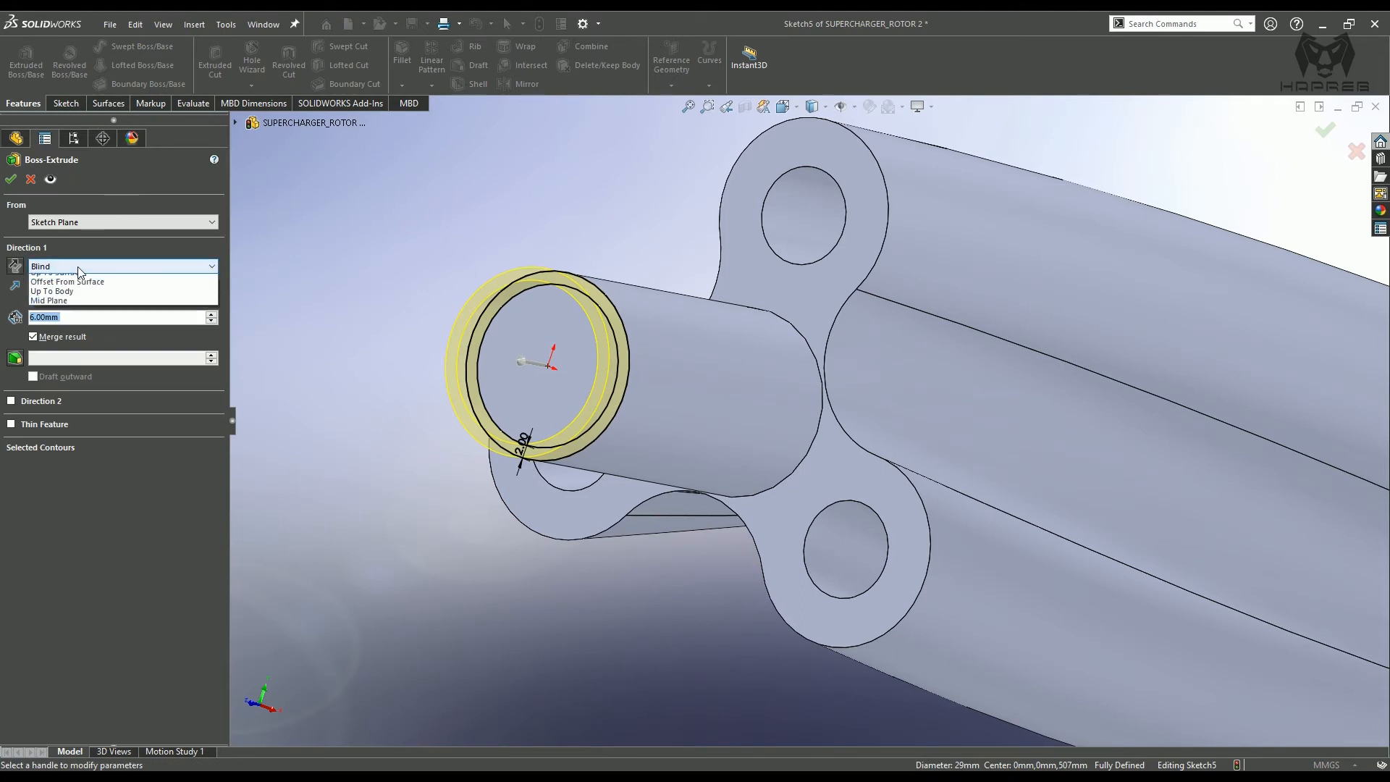
click(72, 302)
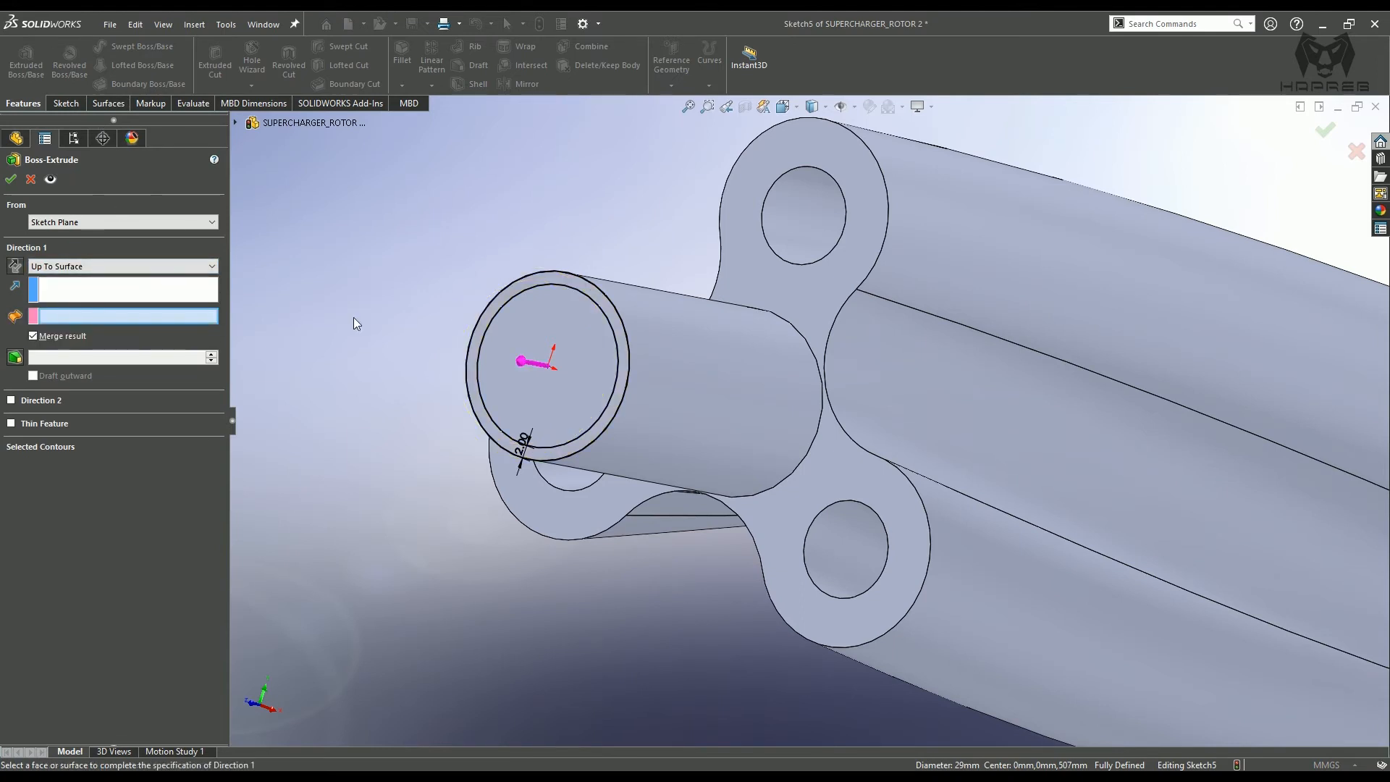
click(783, 277)
right_click(783, 276)
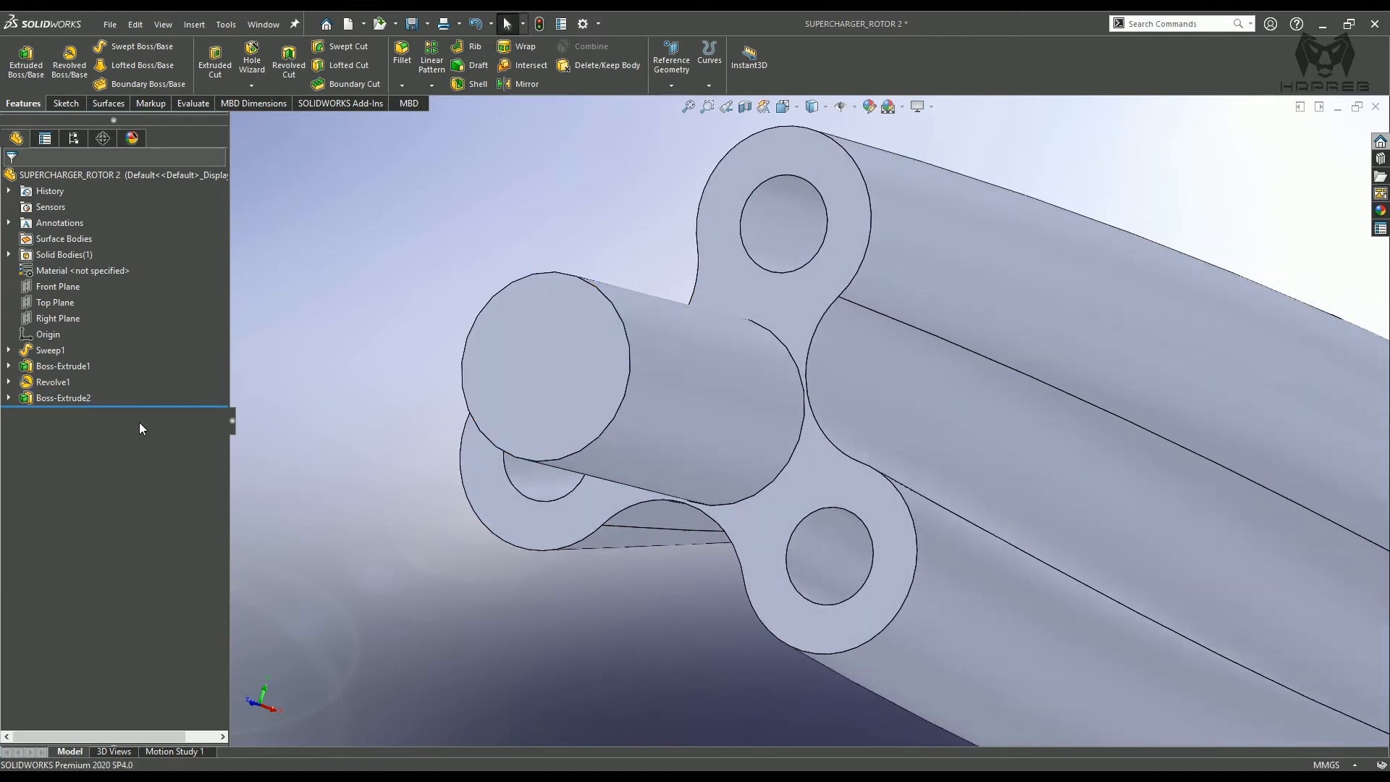
- Delete the ring's boss extrusion while keeping its sketch
click(44, 395)
key(Delete)
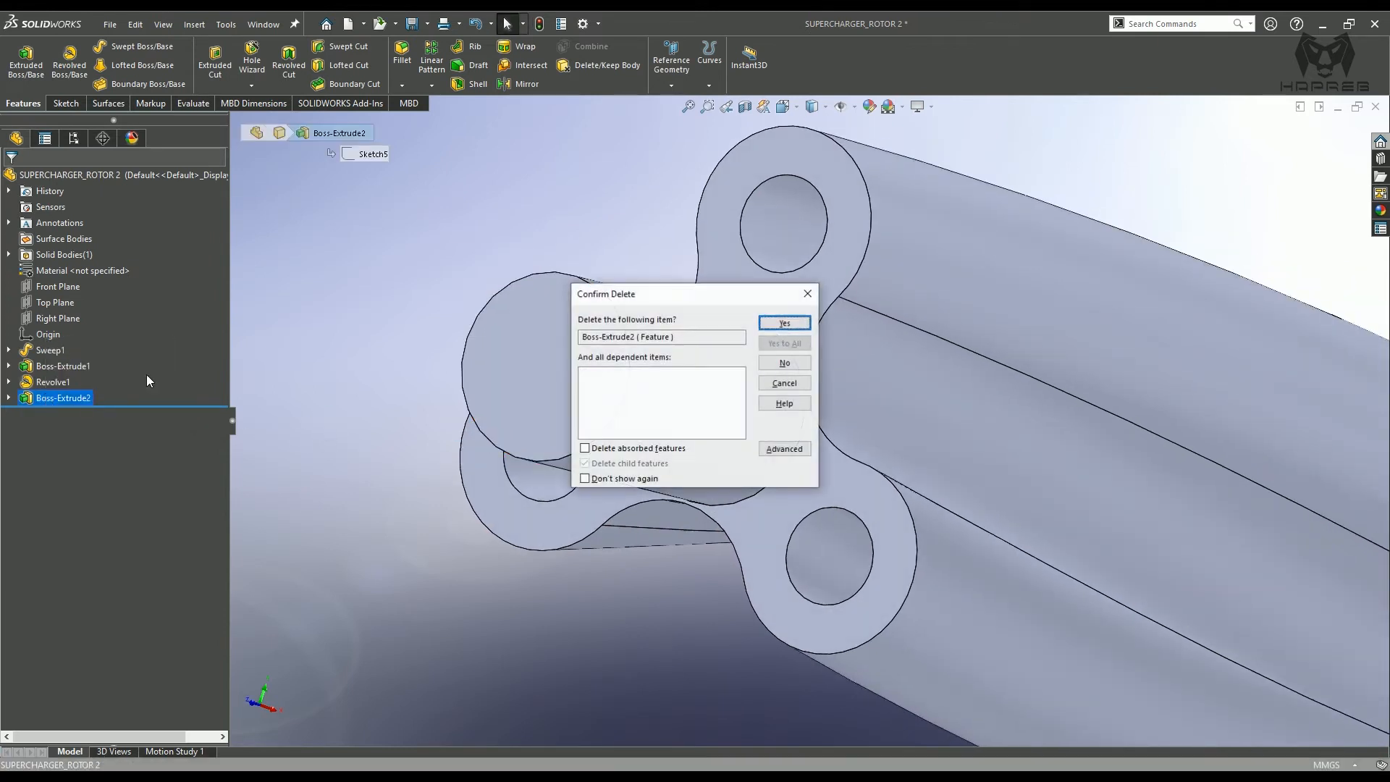
click(784, 323)
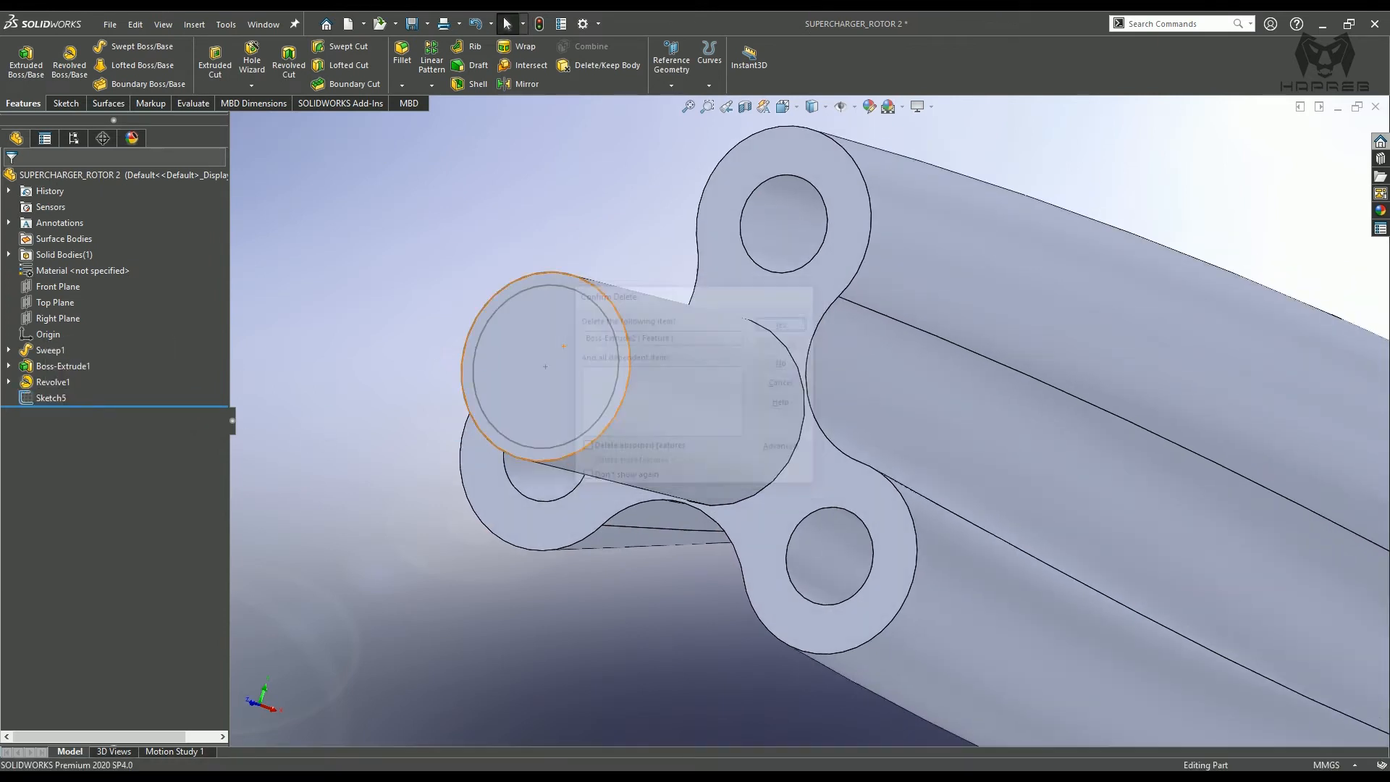
- Reopen the ring sketch and use it for an extruded cut up to the rotor's lobed end face
click(49, 396)
click(66, 363)
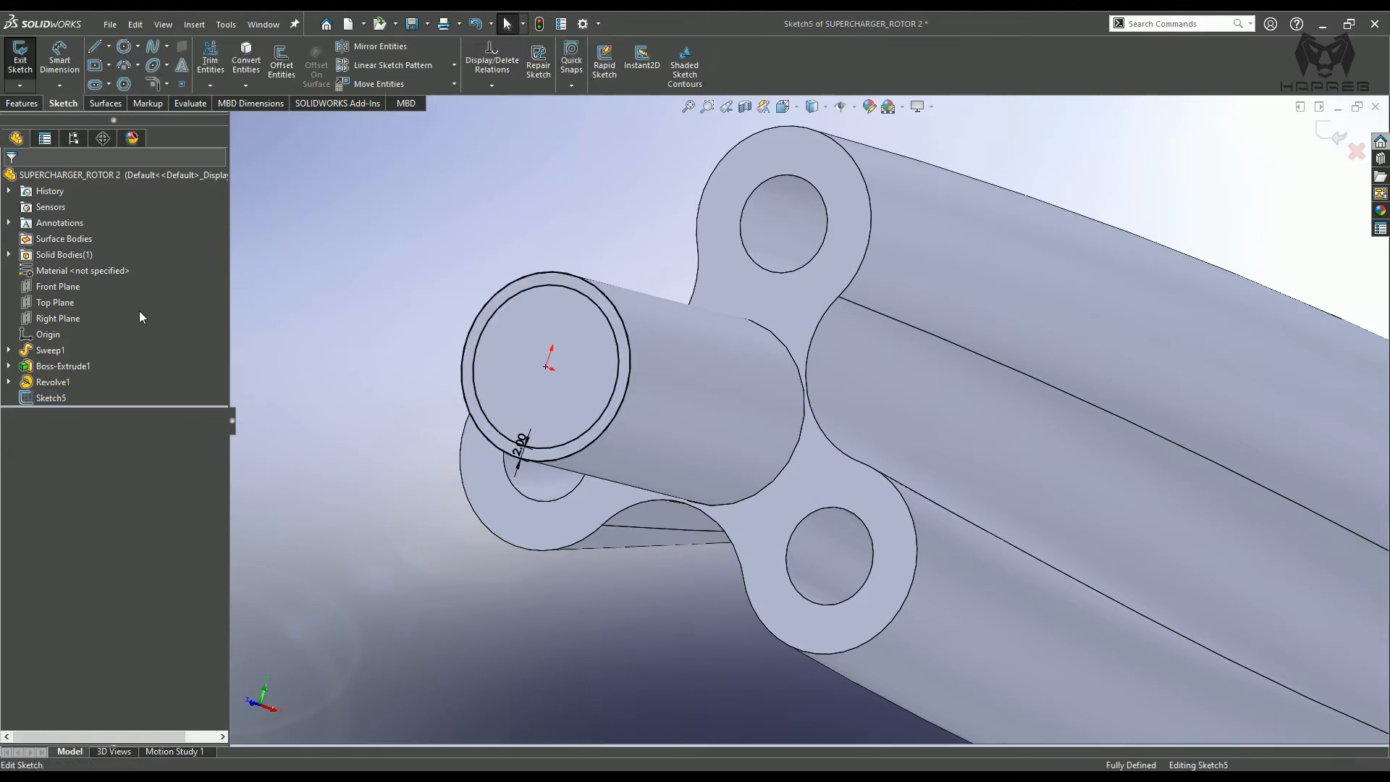
click(10, 107)
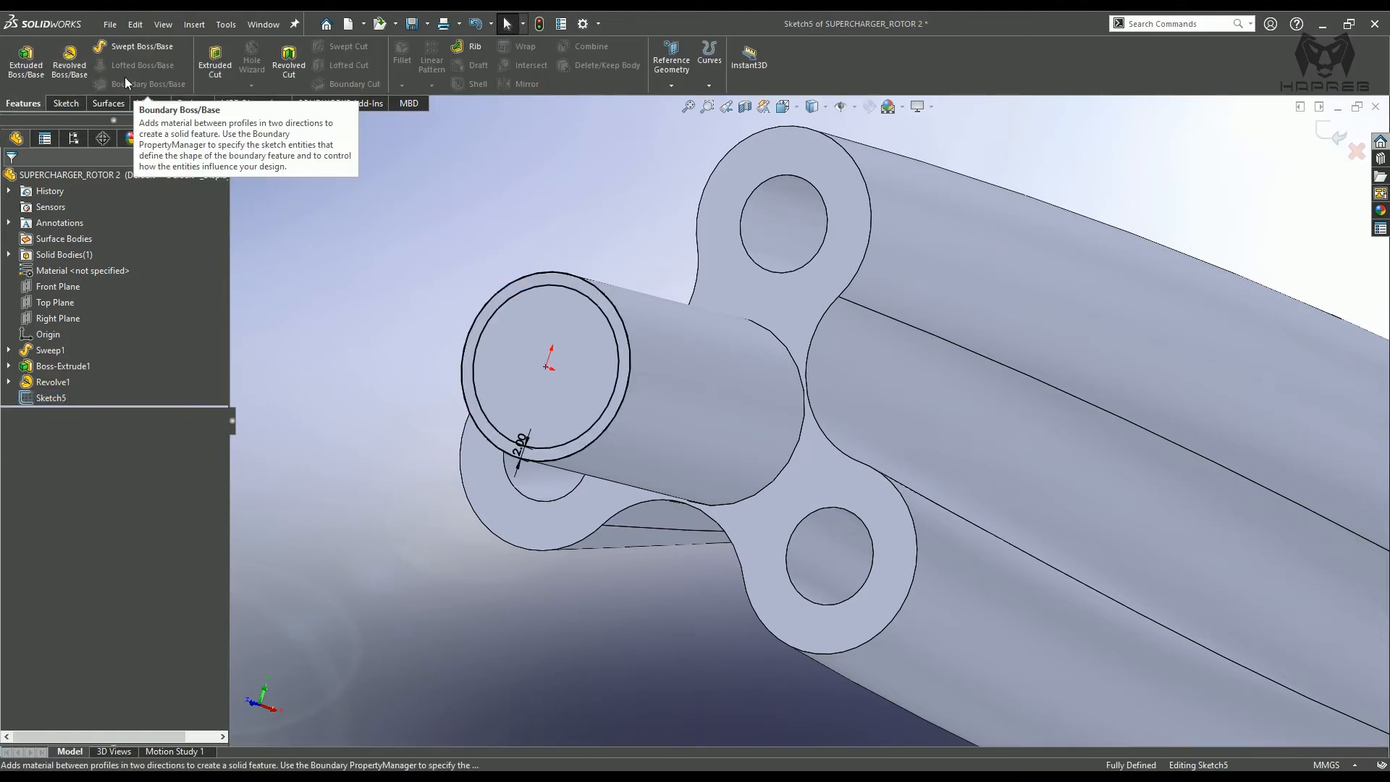
click(215, 64)
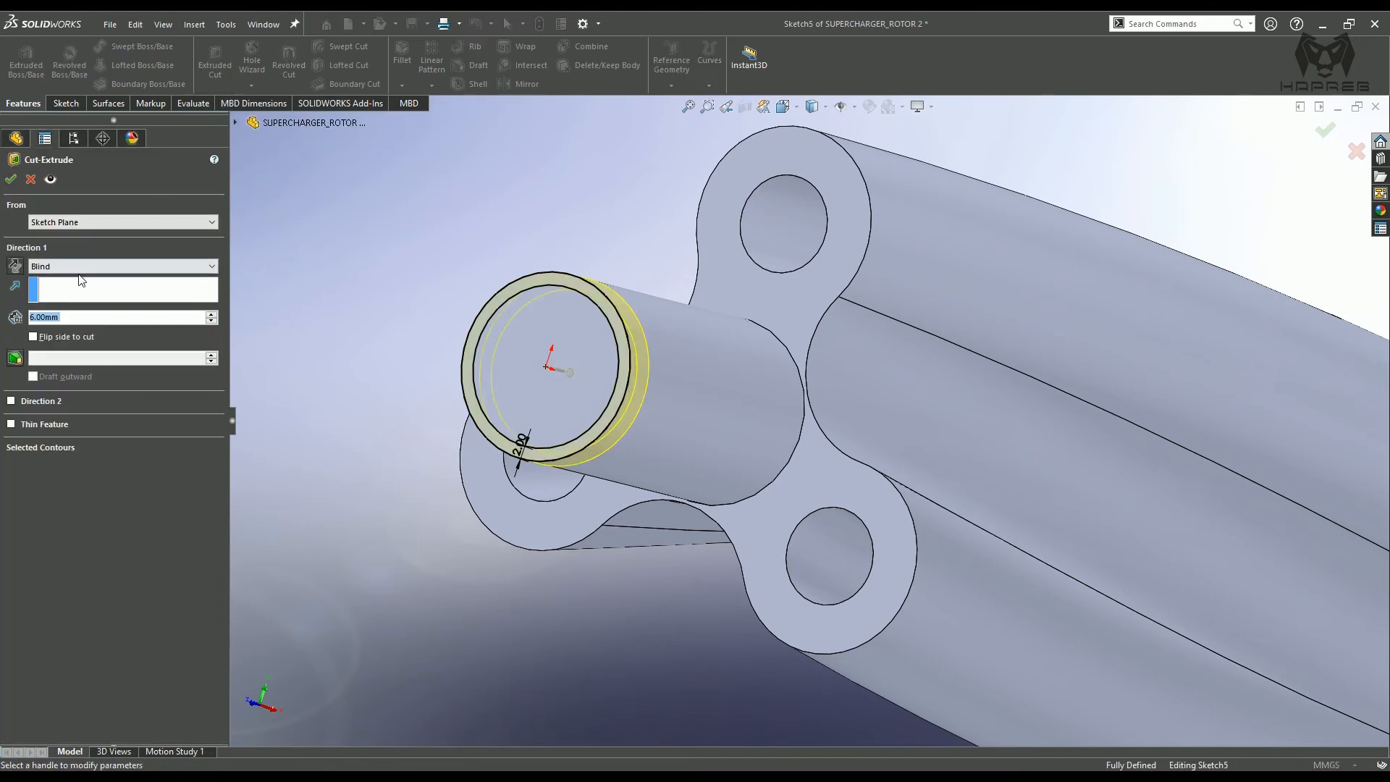
click(65, 271)
click(64, 323)
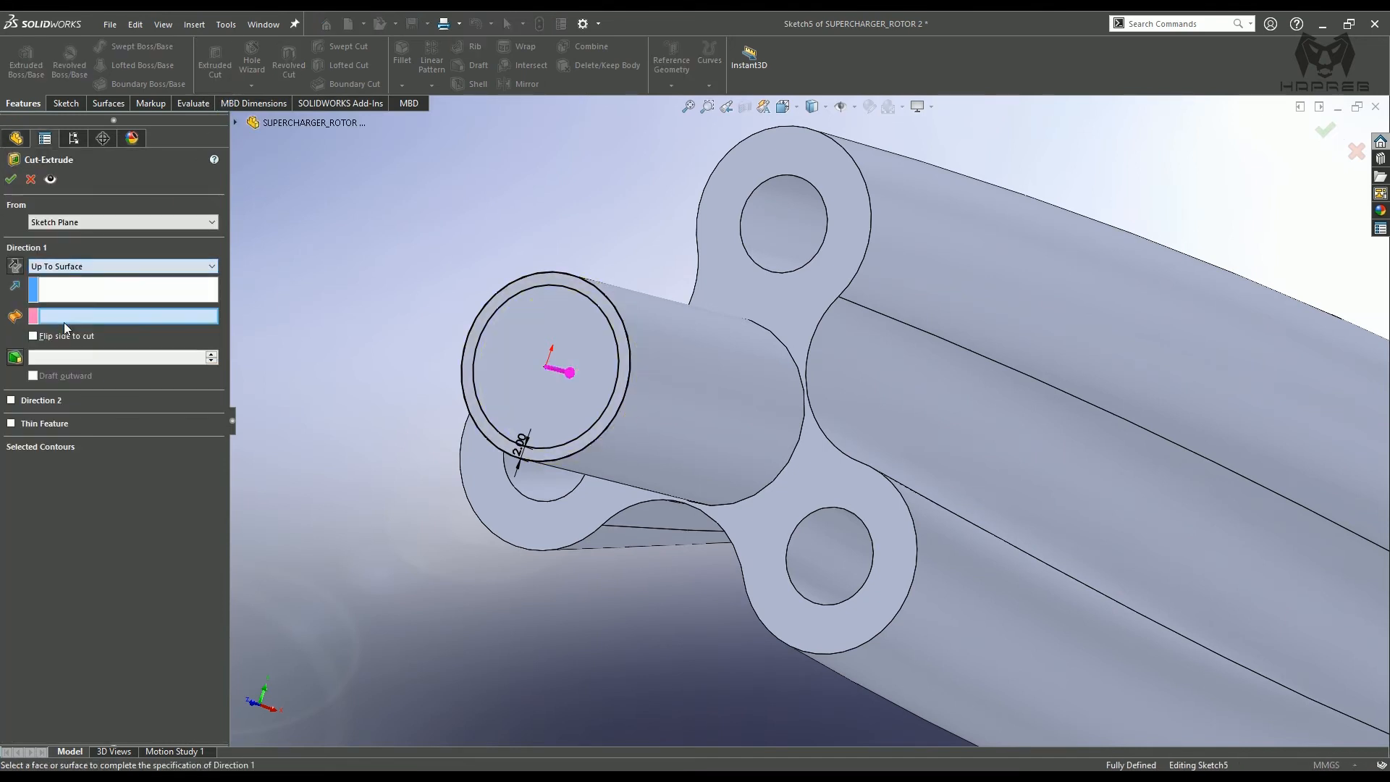
click(737, 302)
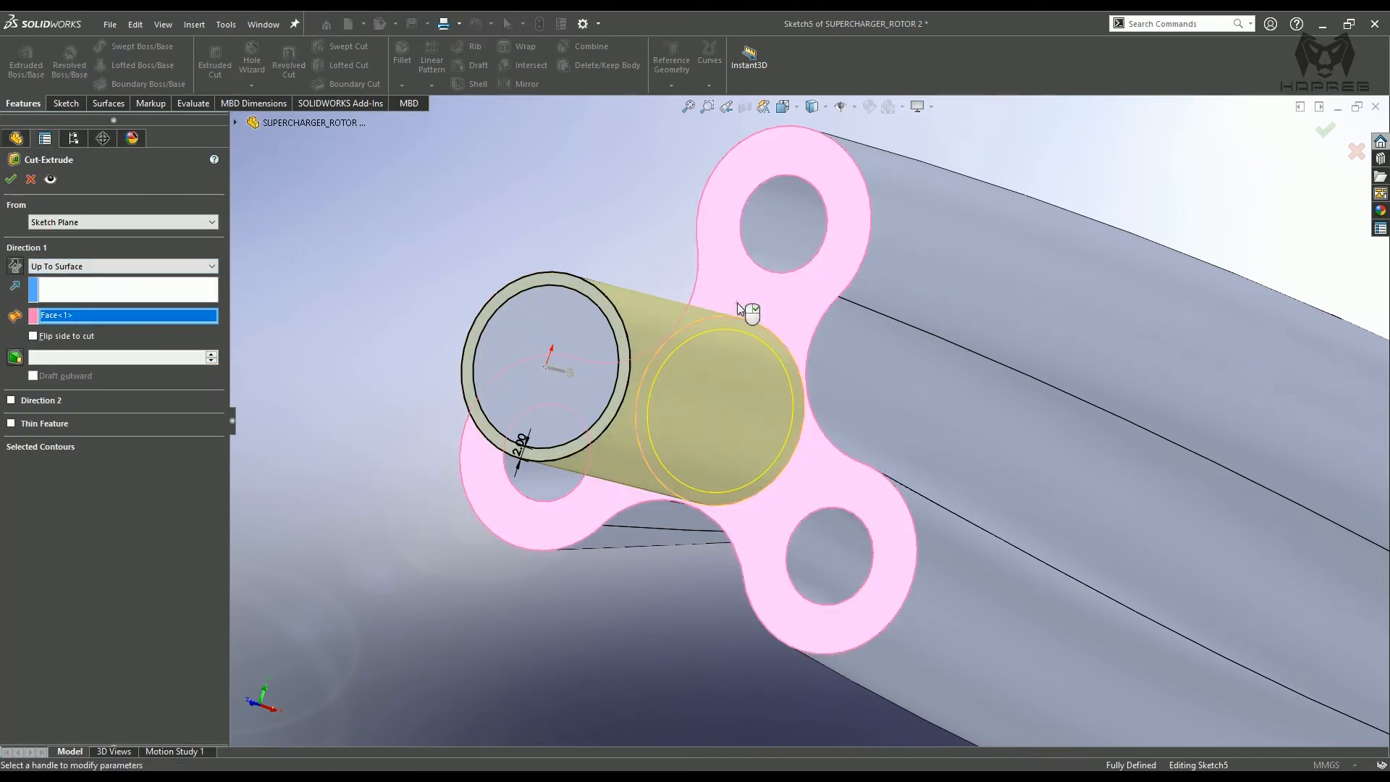
click(10, 179)
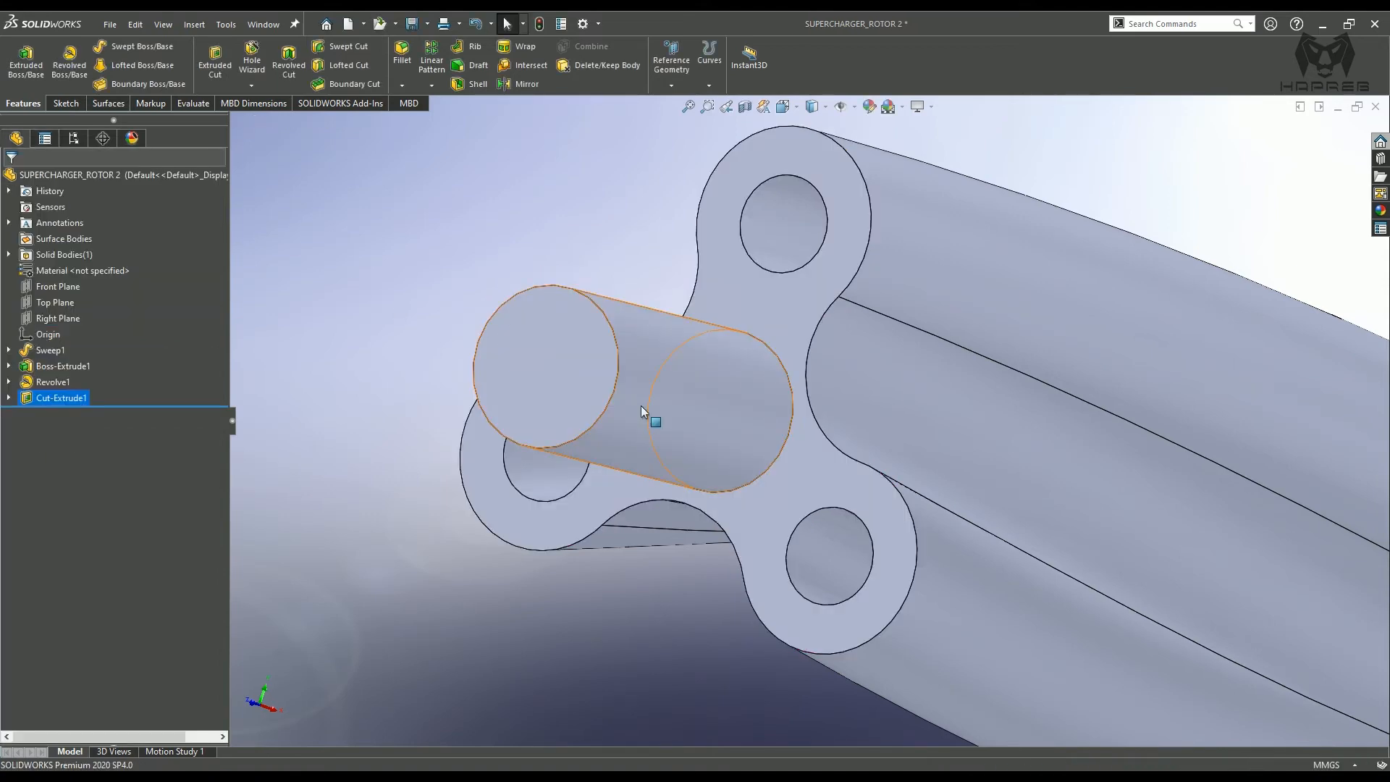
- Start a new sketch on the end face of the reduced-diameter shaft
middle_drag(641, 405, 684, 465)
click(641, 489)
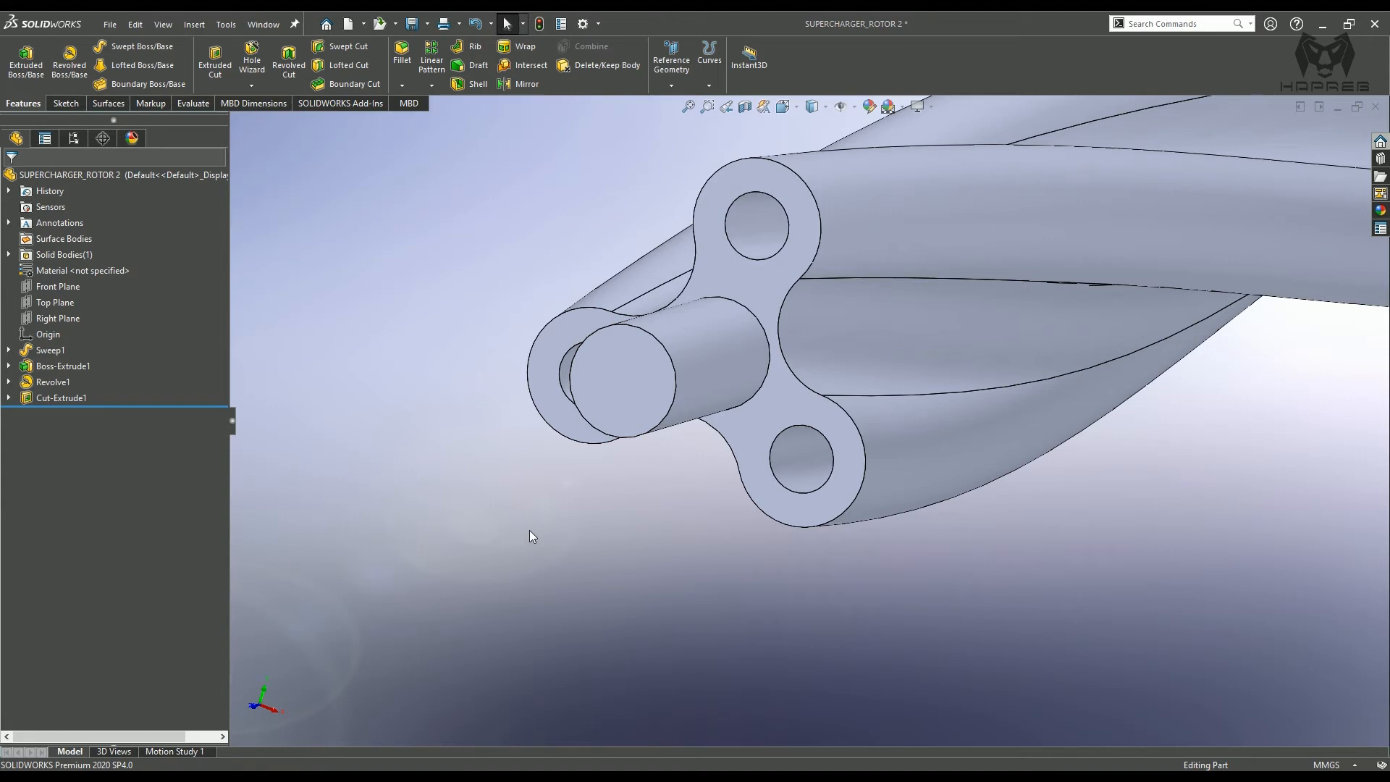
scroll(622, 400, down, 3)
click(669, 413)
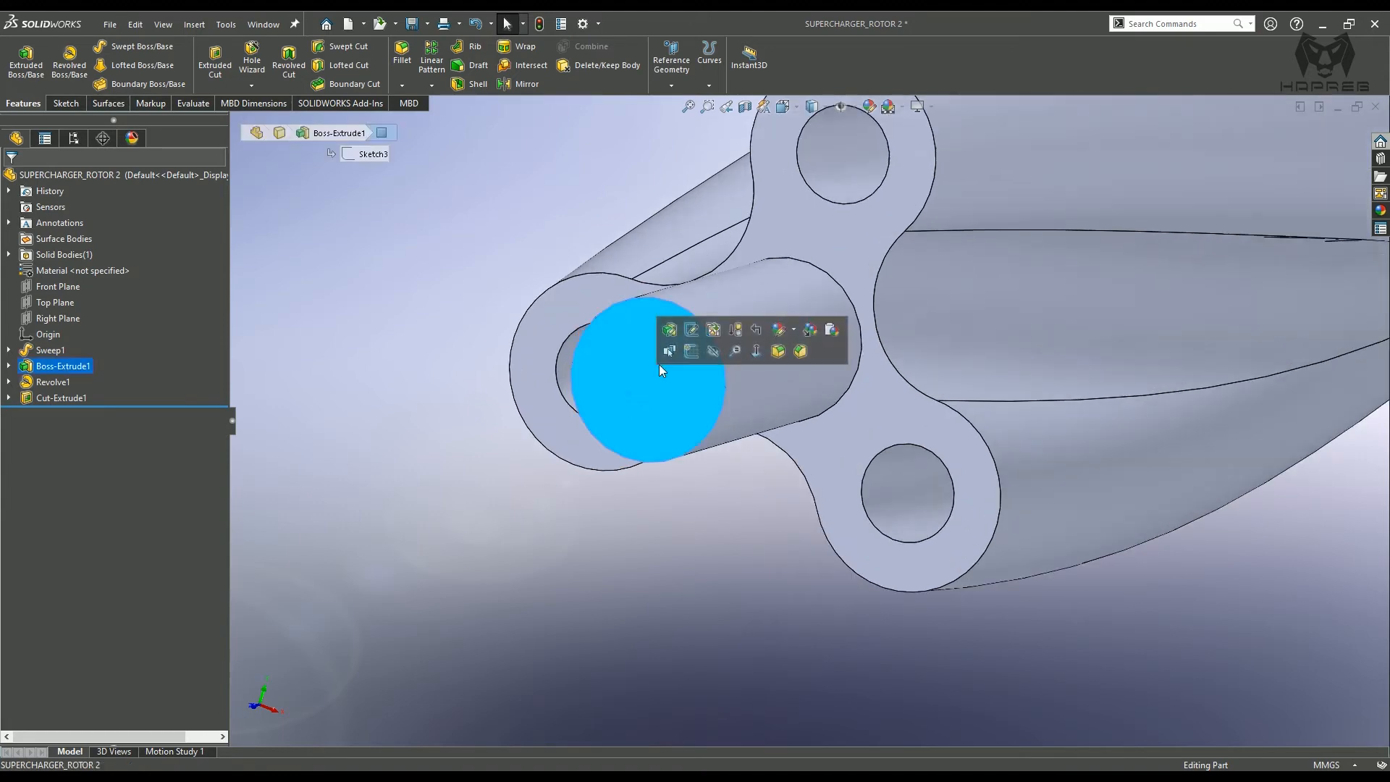
click(669, 350)
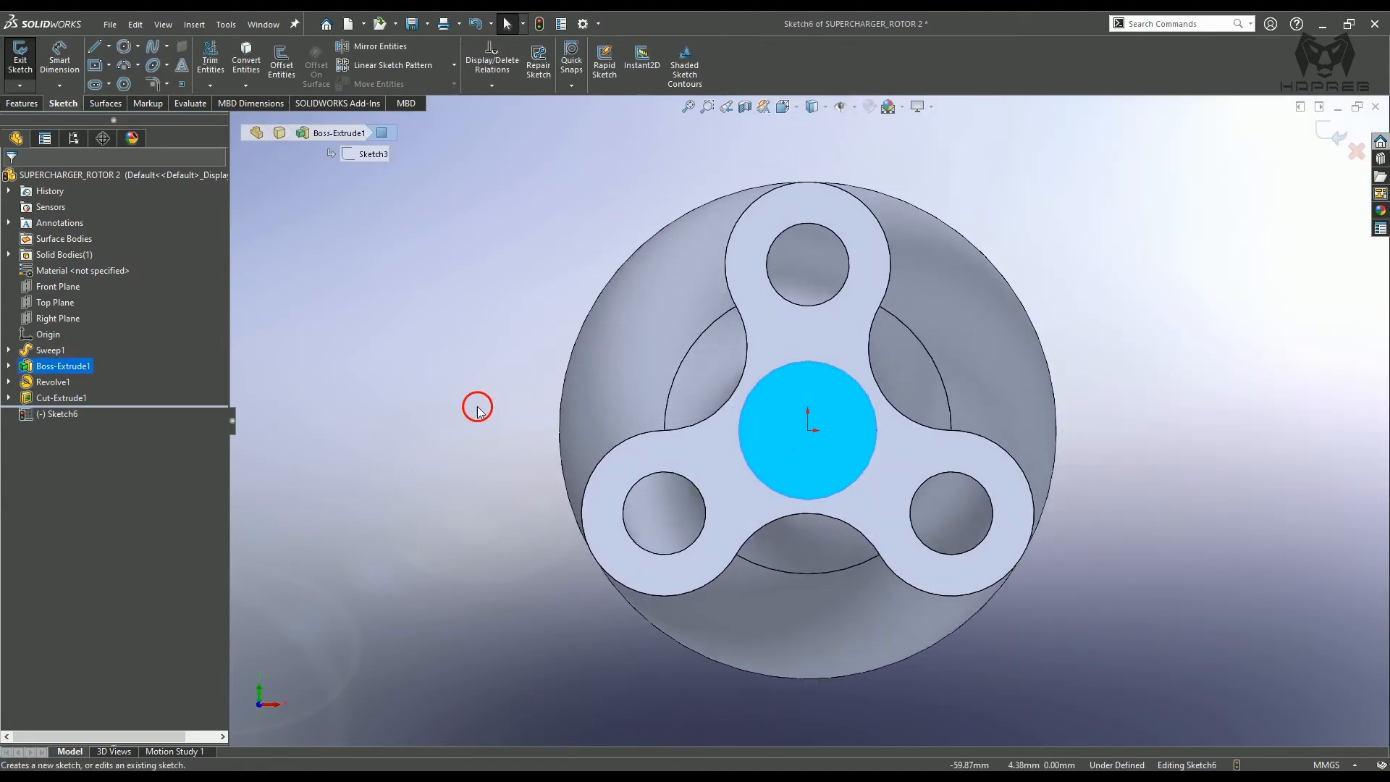
- Convert the reduced shaft's circular end edge into a sketch circle
click(477, 409)
key(f)
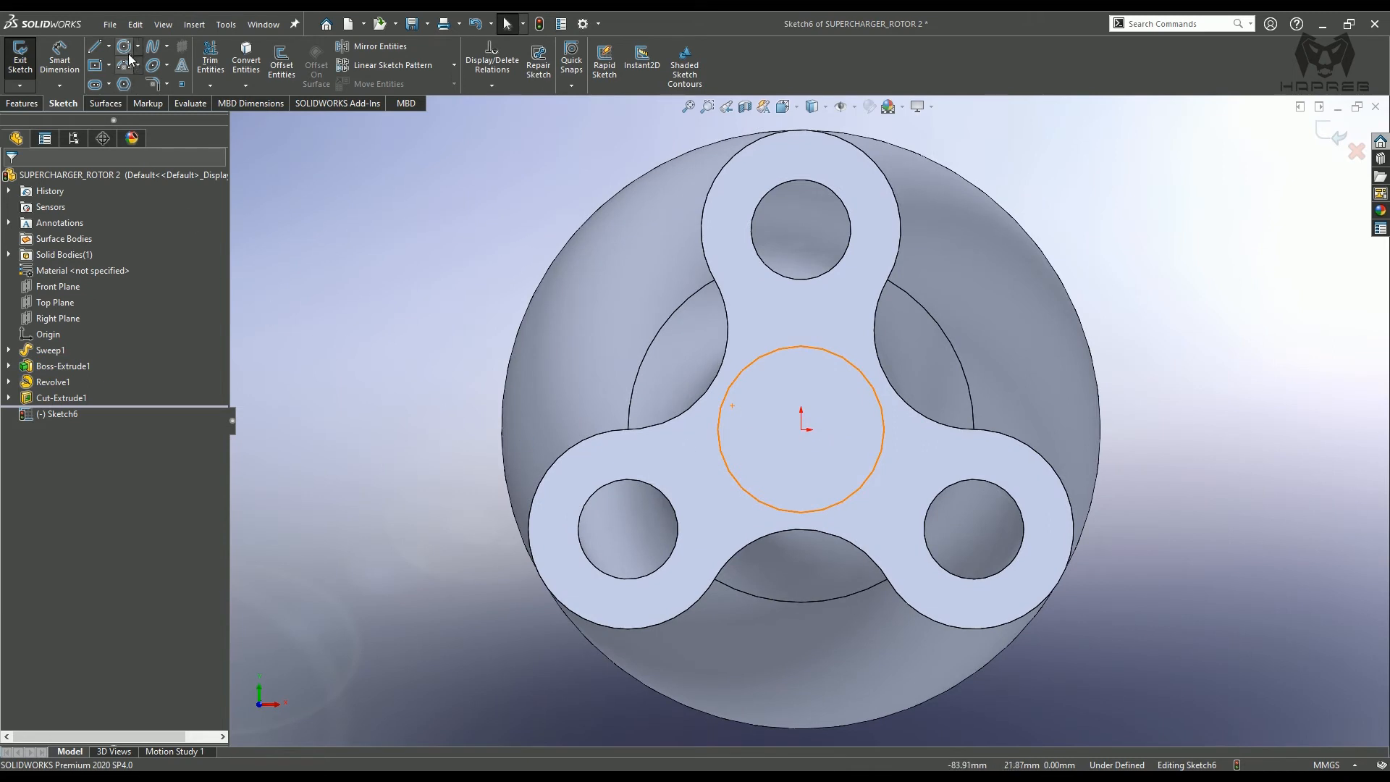
scroll(816, 335, down, 2)
click(246, 60)
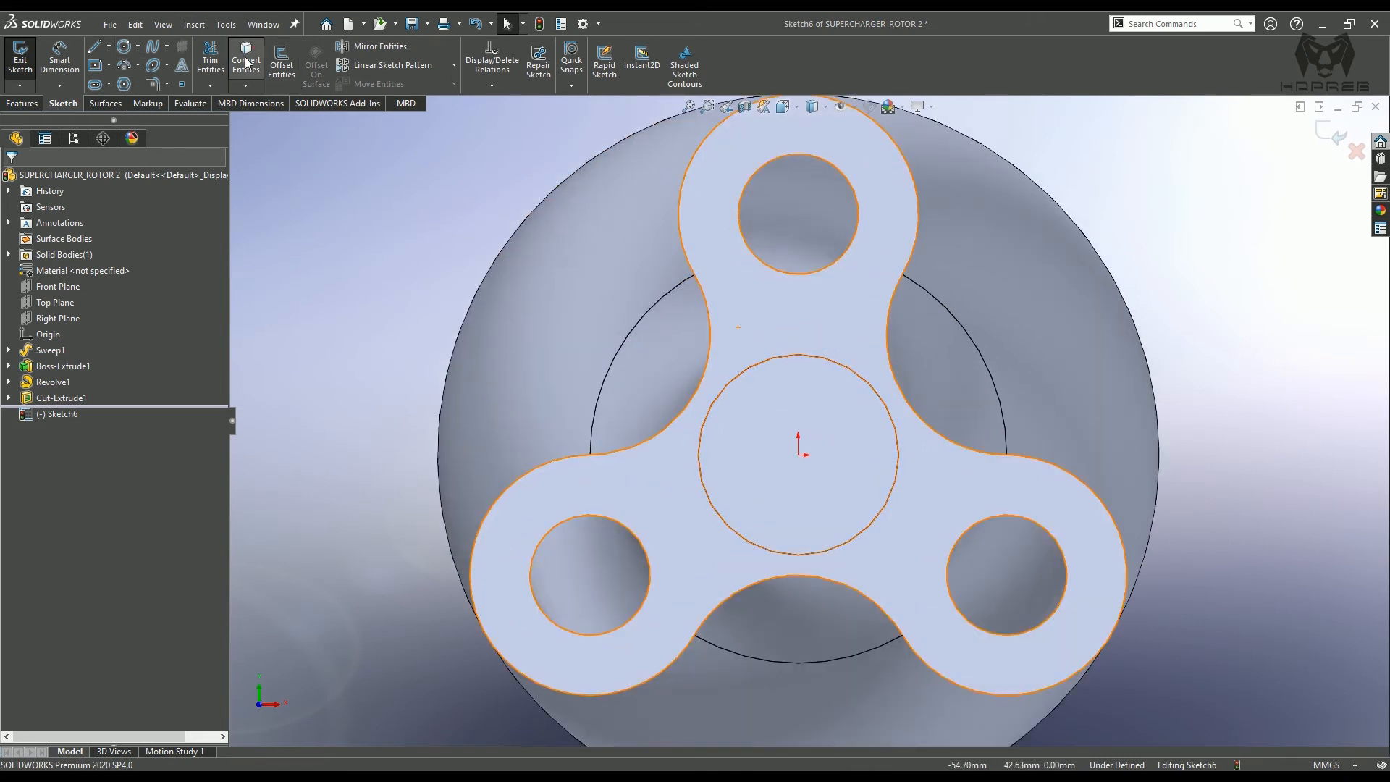
click(718, 406)
key(Return)
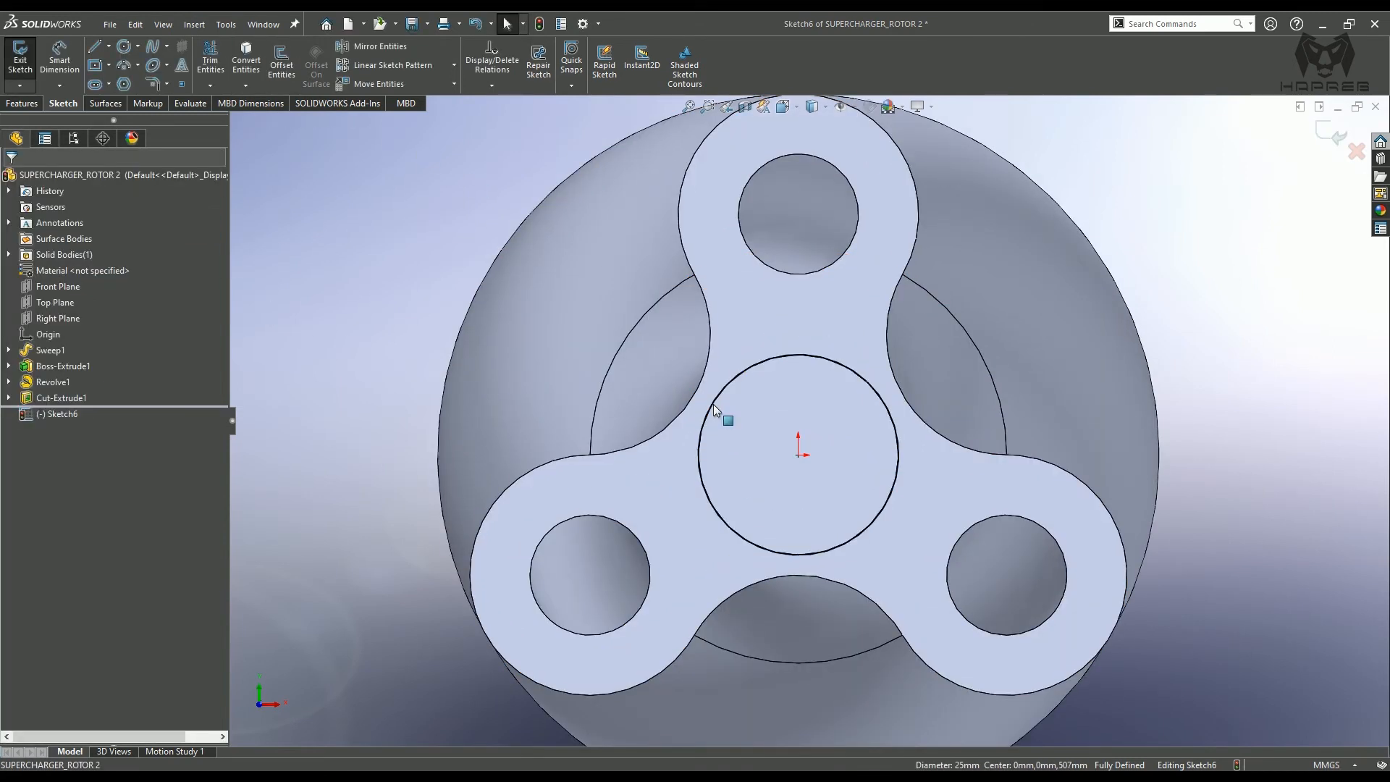
- Sketch a horizontal line about 6.2 mm long just above the shaft circle
click(94, 46)
scroll(885, 417, down, 3)
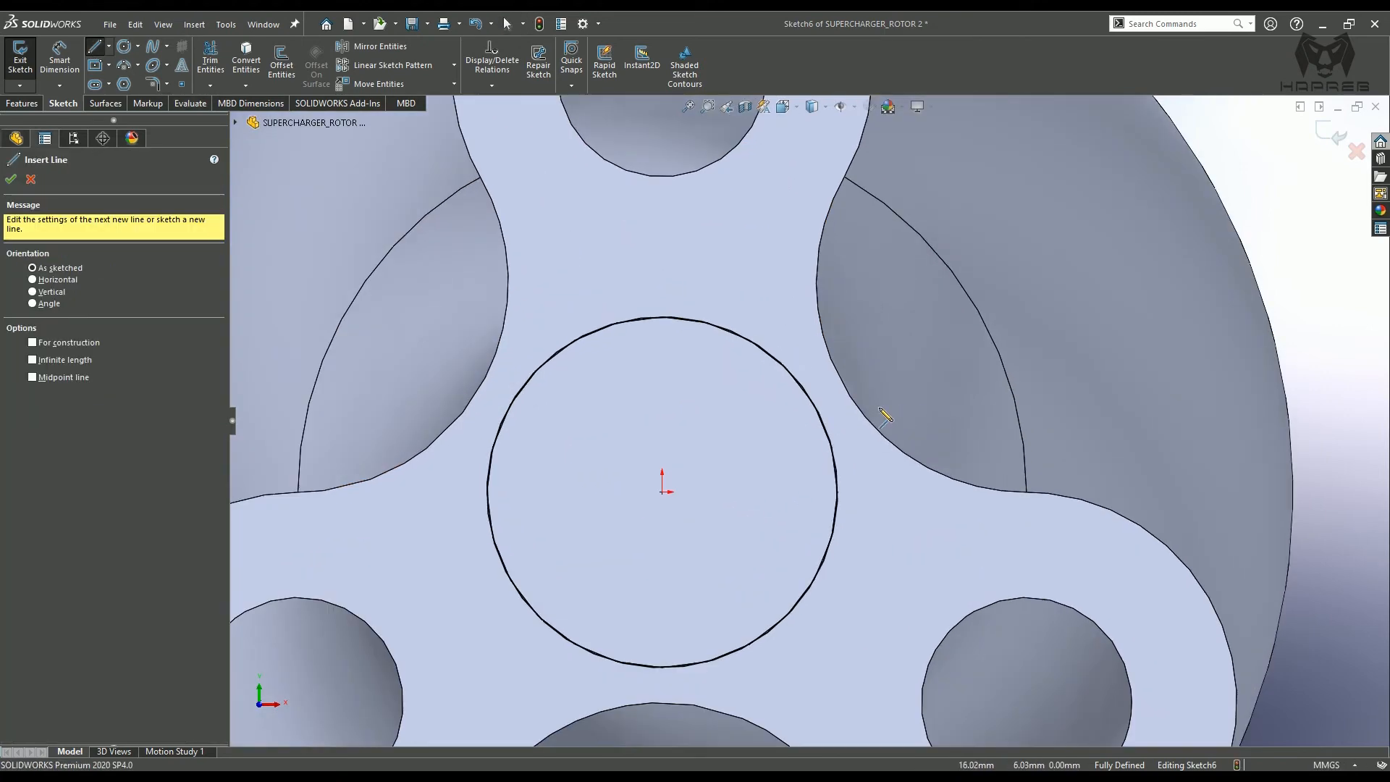
click(615, 244)
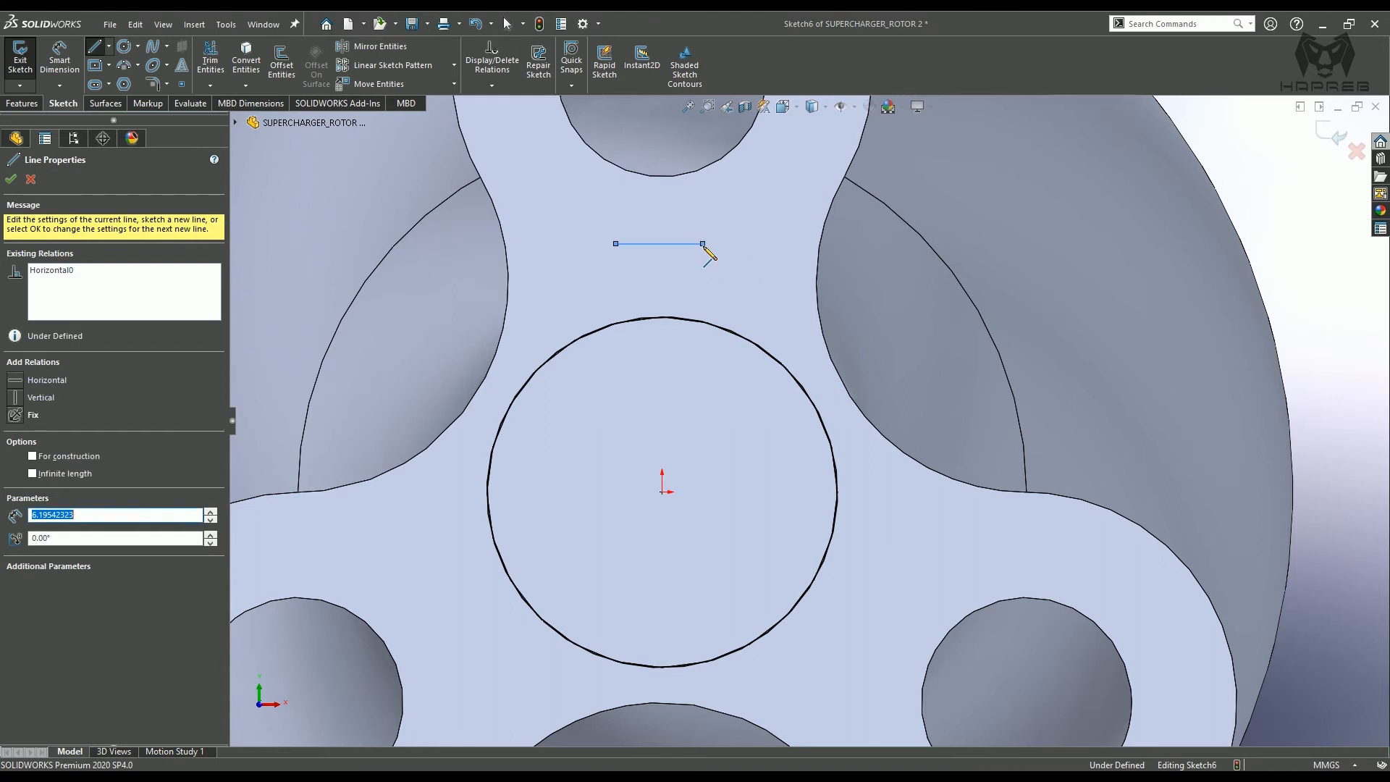
click(702, 245)
key(Escape)
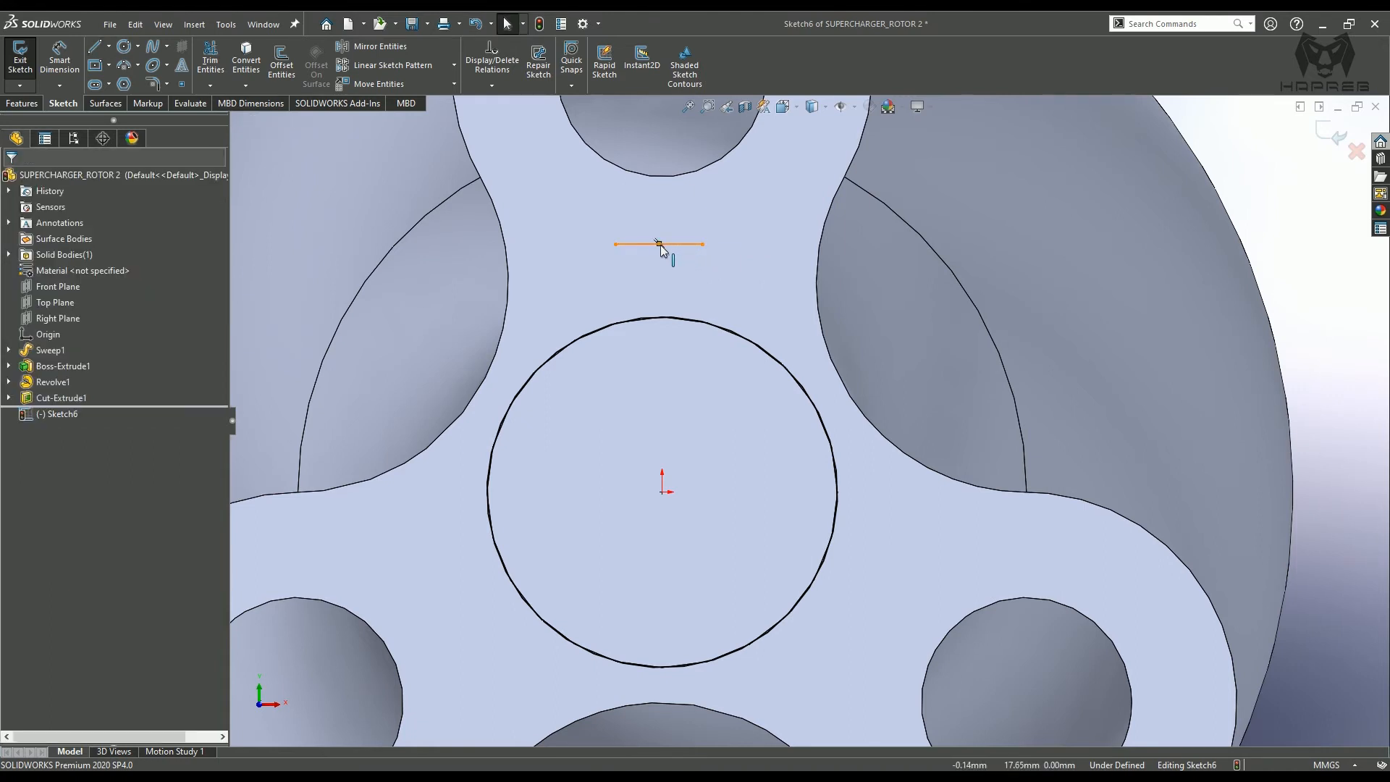
- Align the horizontal line's midpoint with the origin using a Vertical relation
click(659, 245)
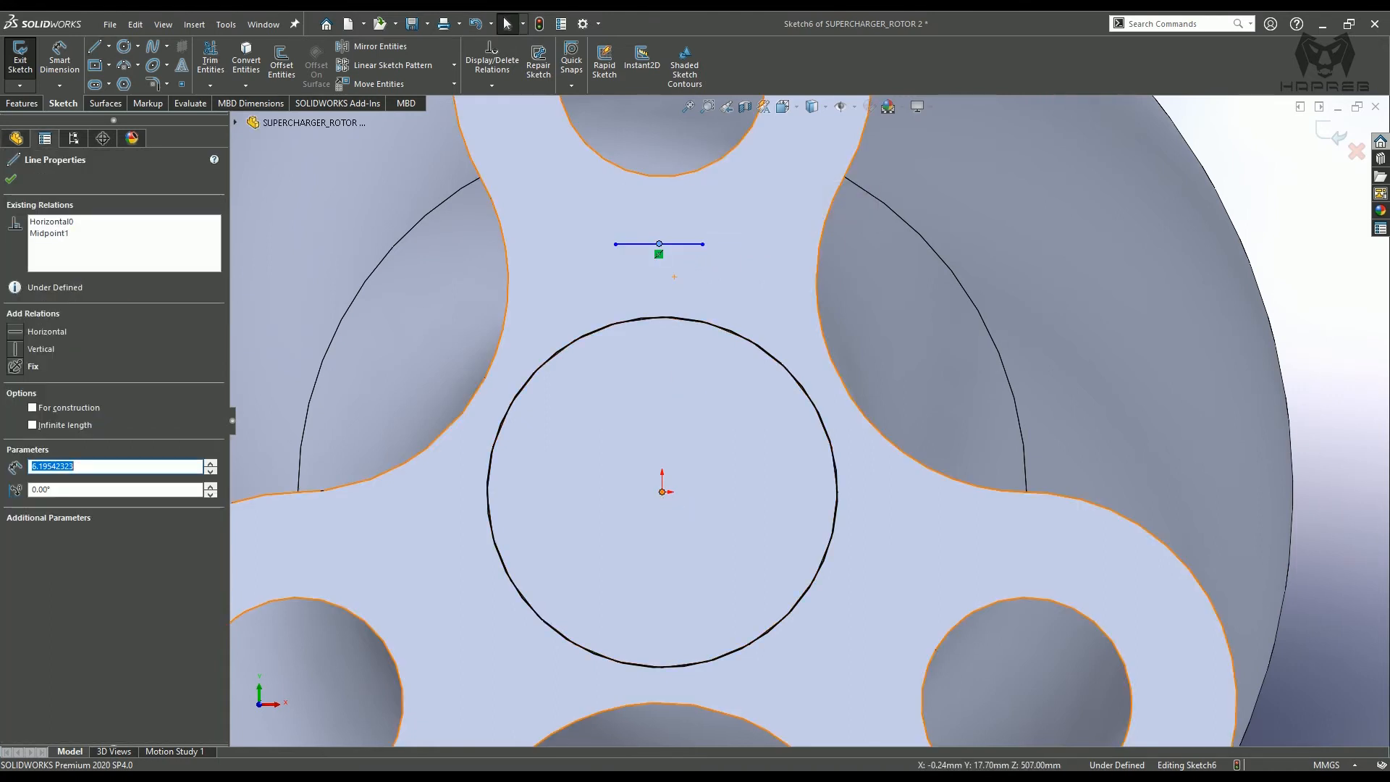
ctrl+click(662, 491)
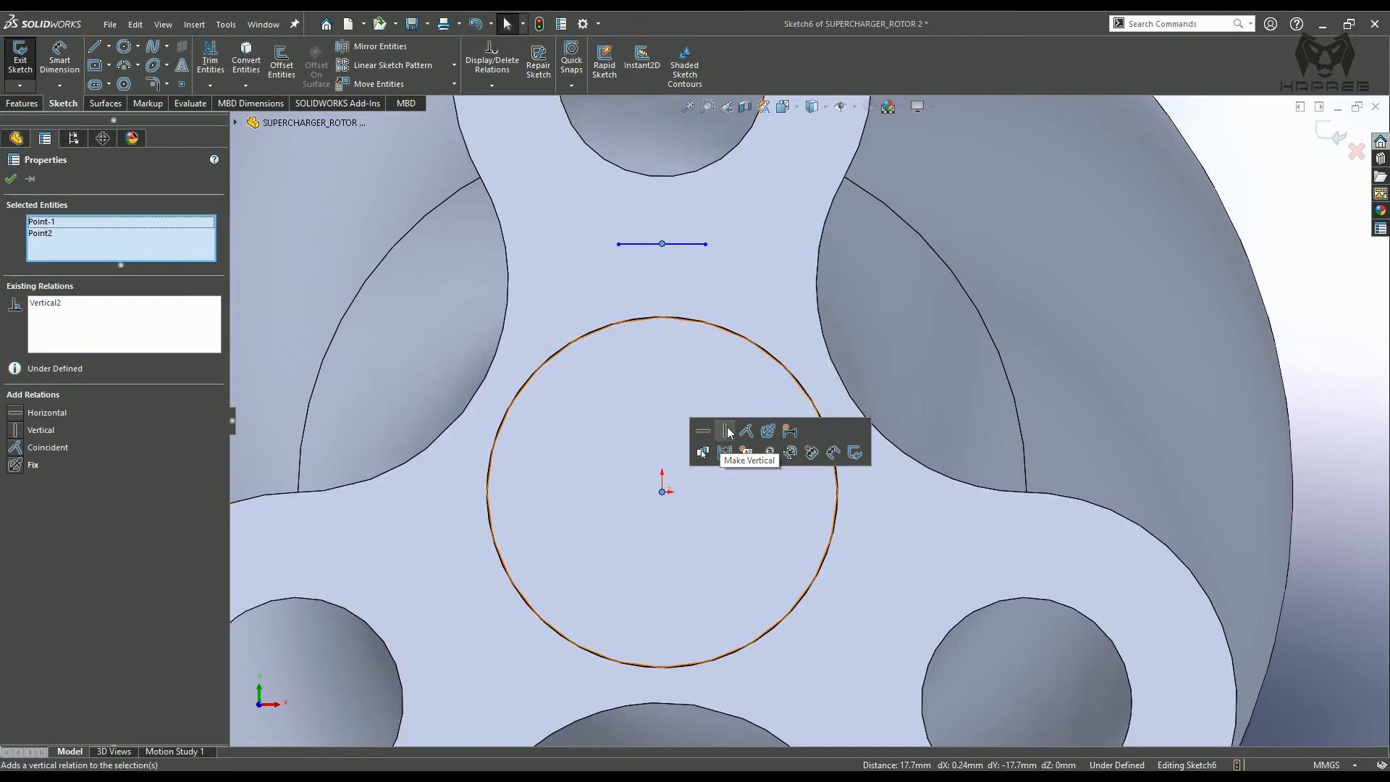
click(726, 433)
click(12, 179)
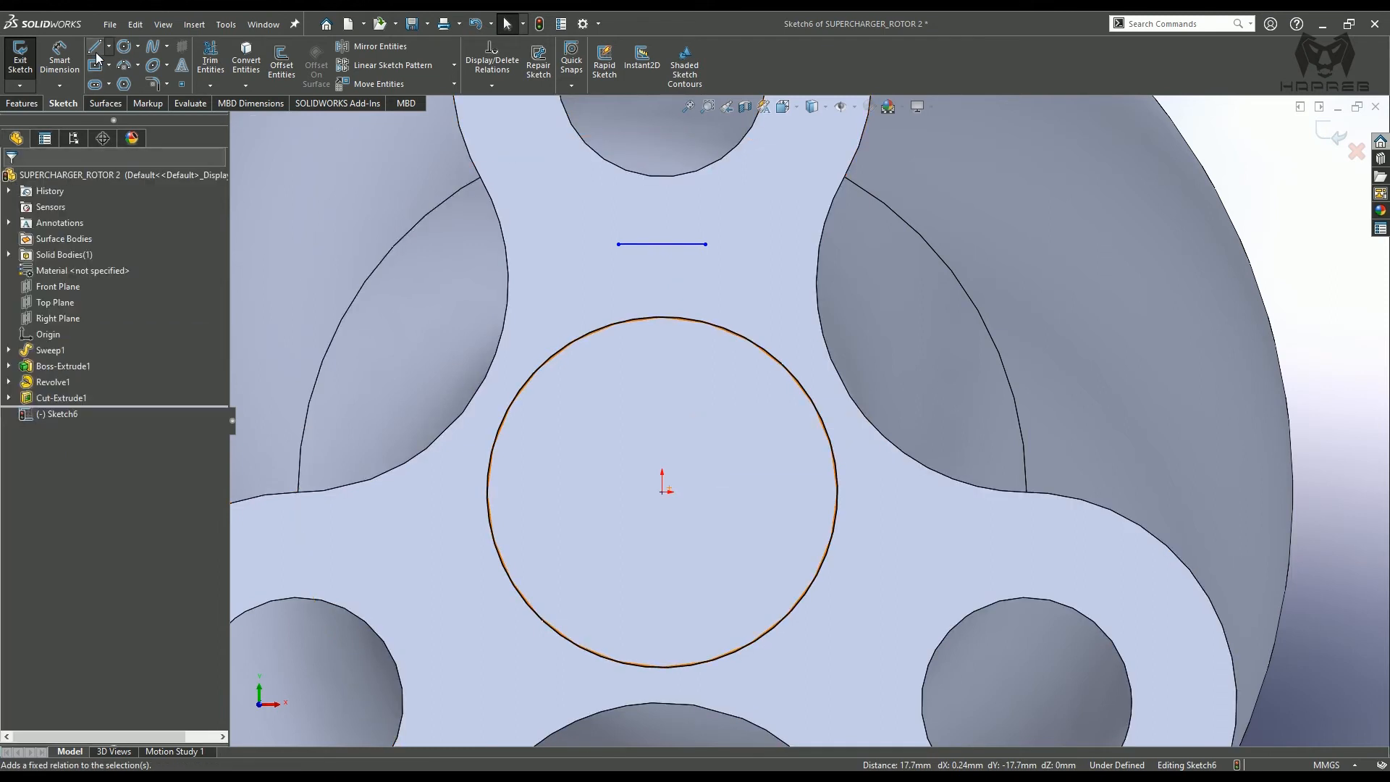
- Draw a vertical line down from each end of the horizontal line, crossing the shaft circle to form an open slot outline
click(94, 47)
click(618, 244)
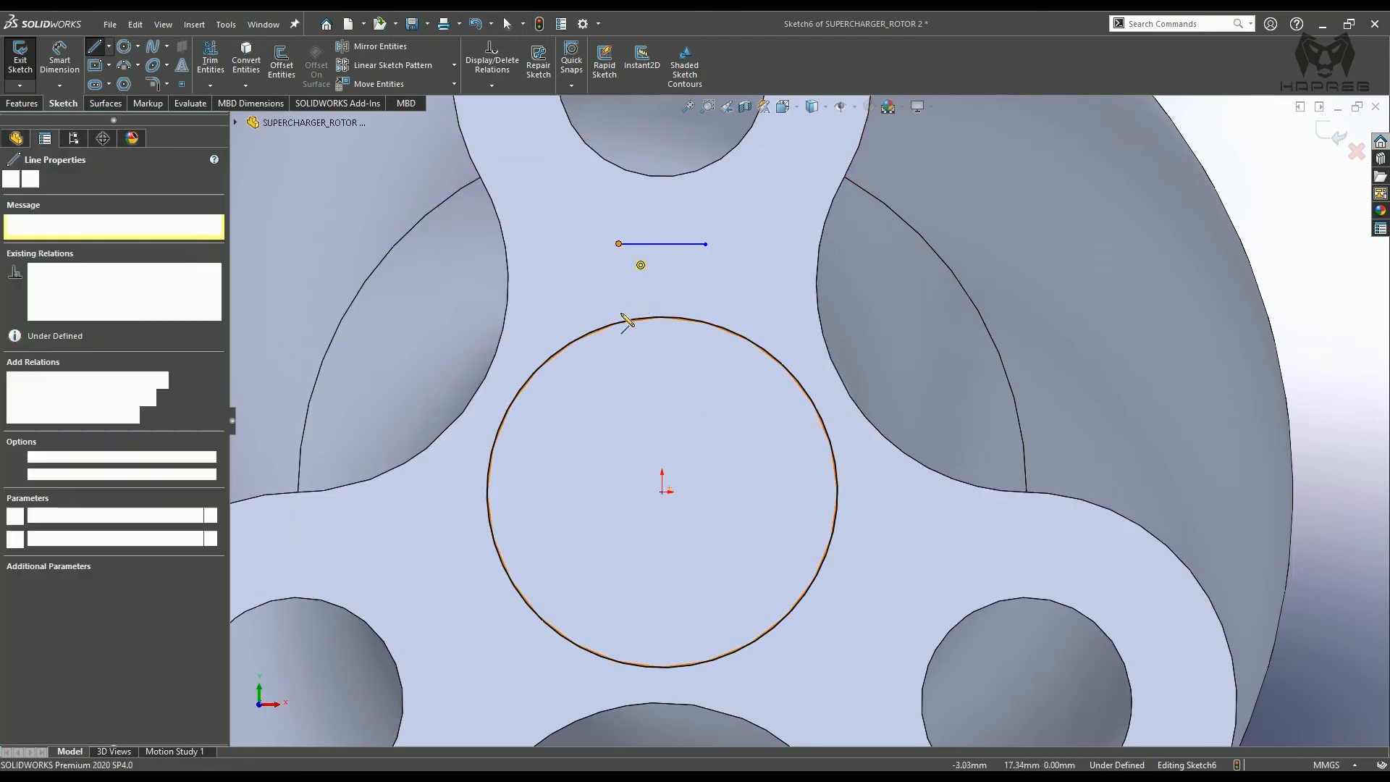
click(618, 342)
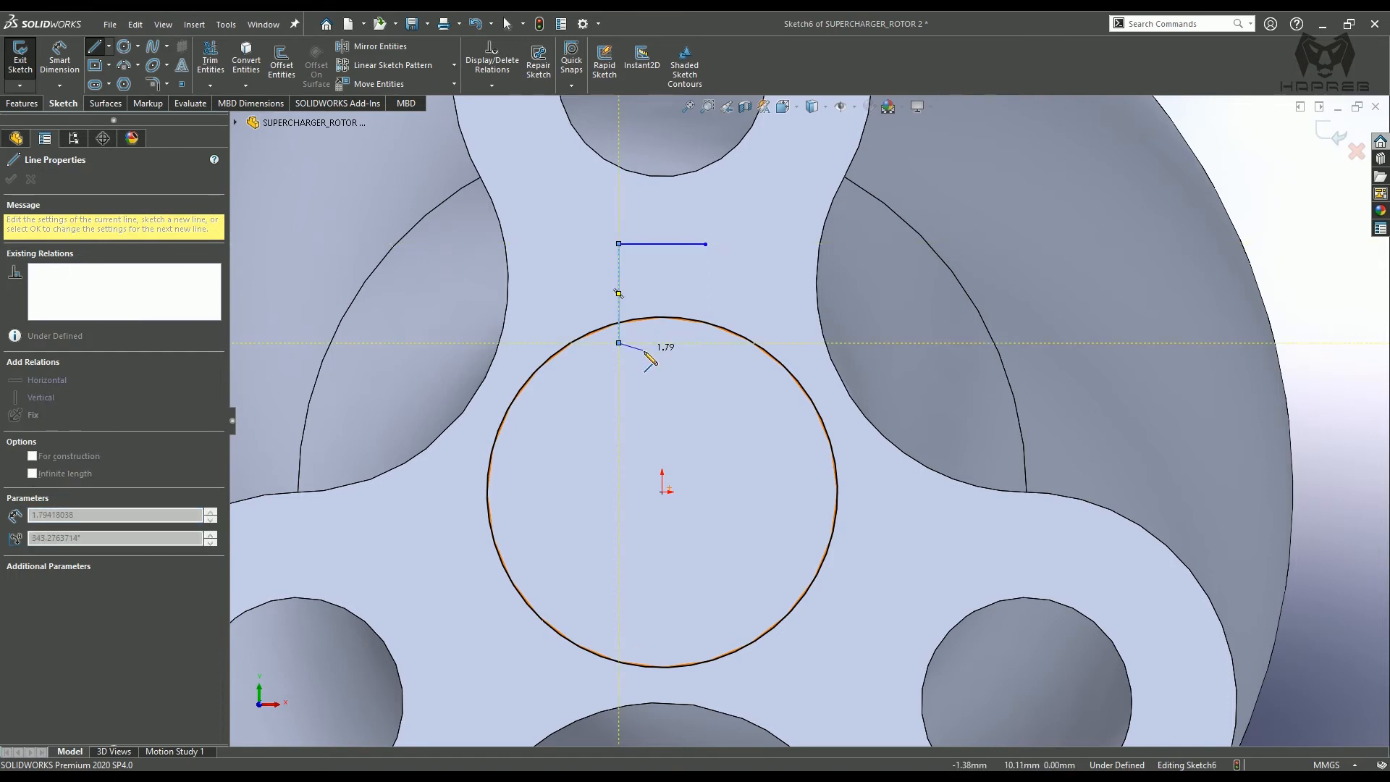
key(Escape)
click(104, 47)
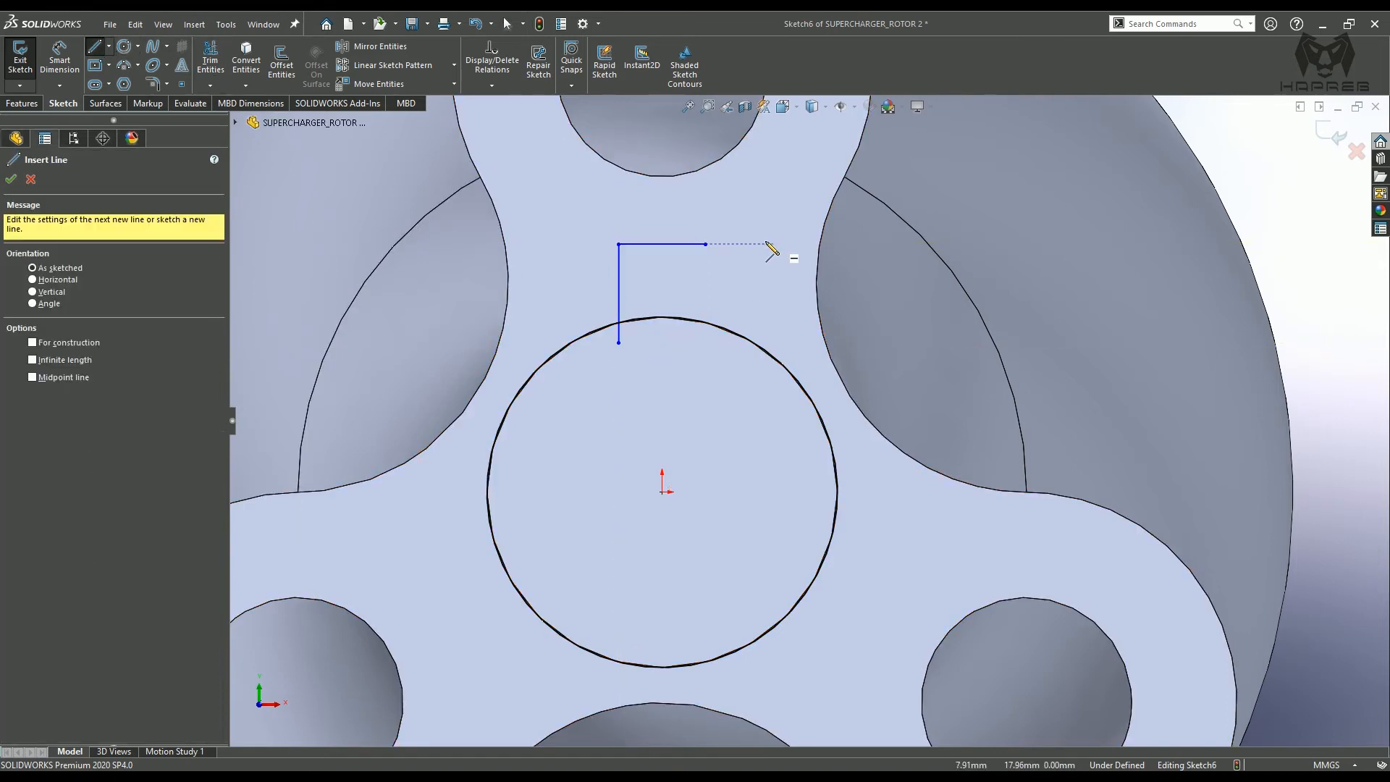
key(Escape)
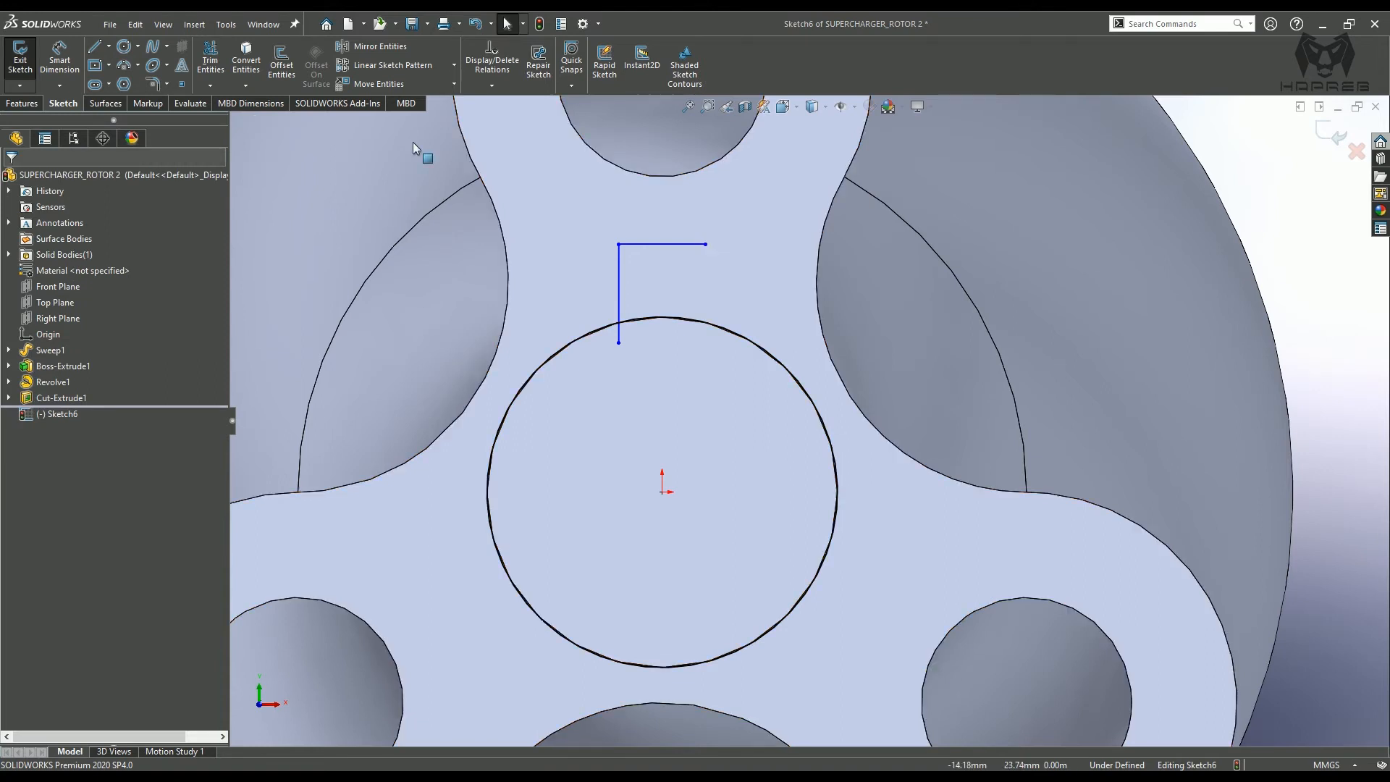
click(93, 47)
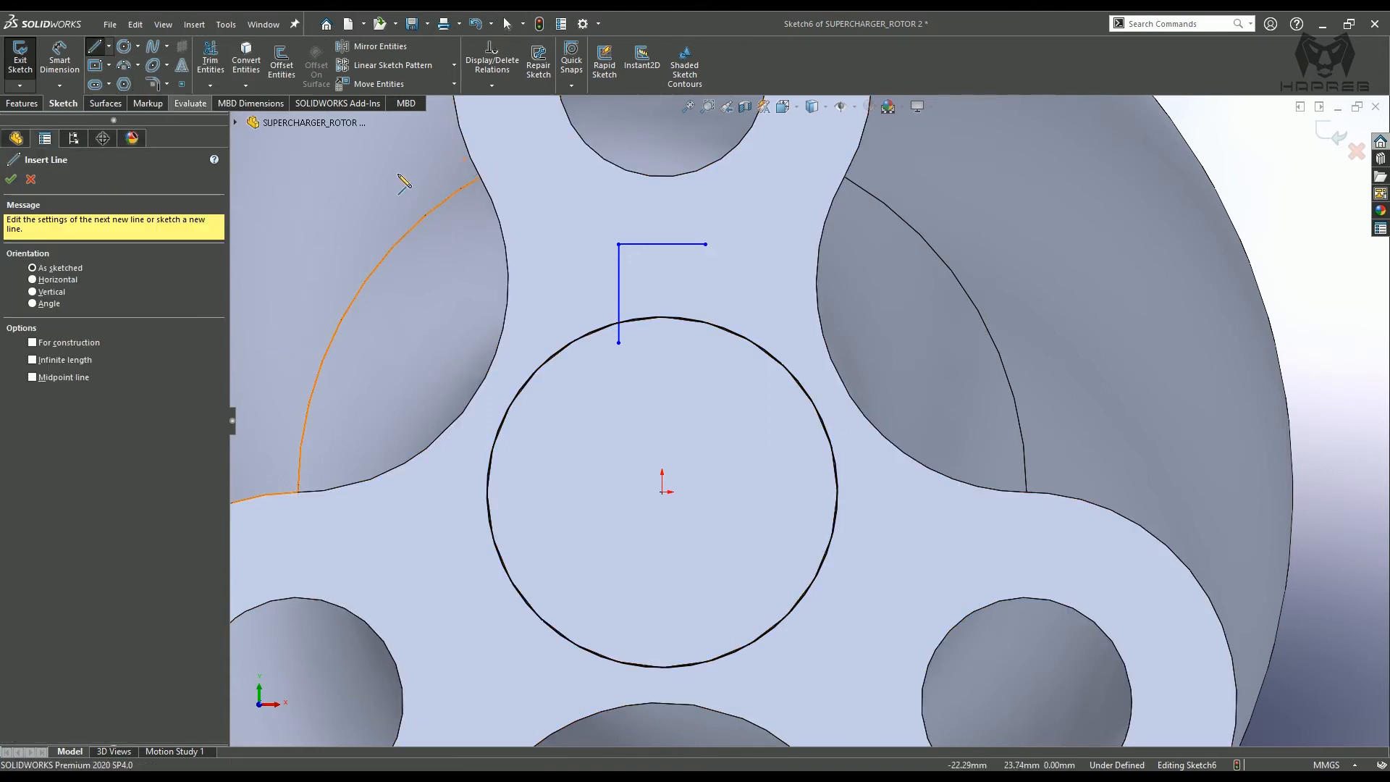
click(705, 244)
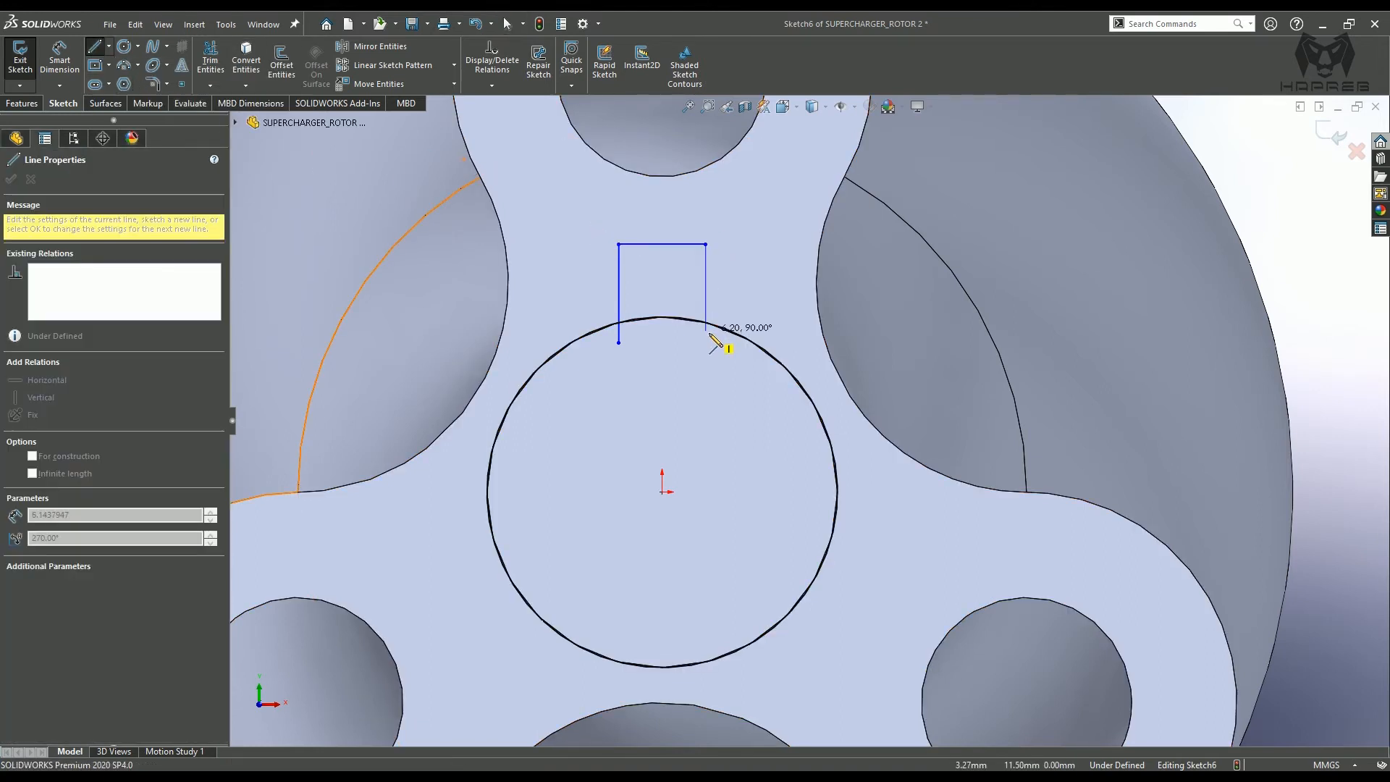
click(706, 343)
key(Escape)
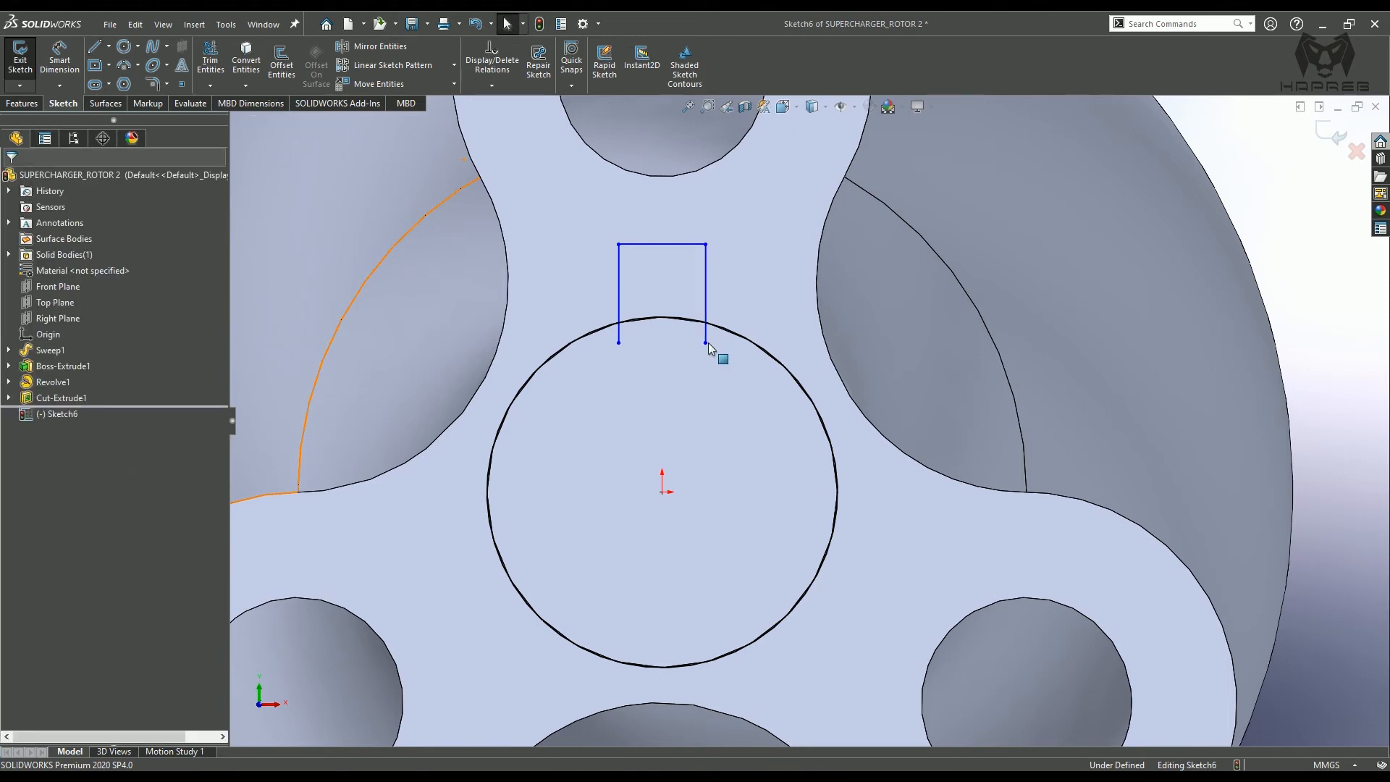
- Trim the slot outline's vertical line ends inside the shaft circle and the unused circle arc to close the profile
click(210, 61)
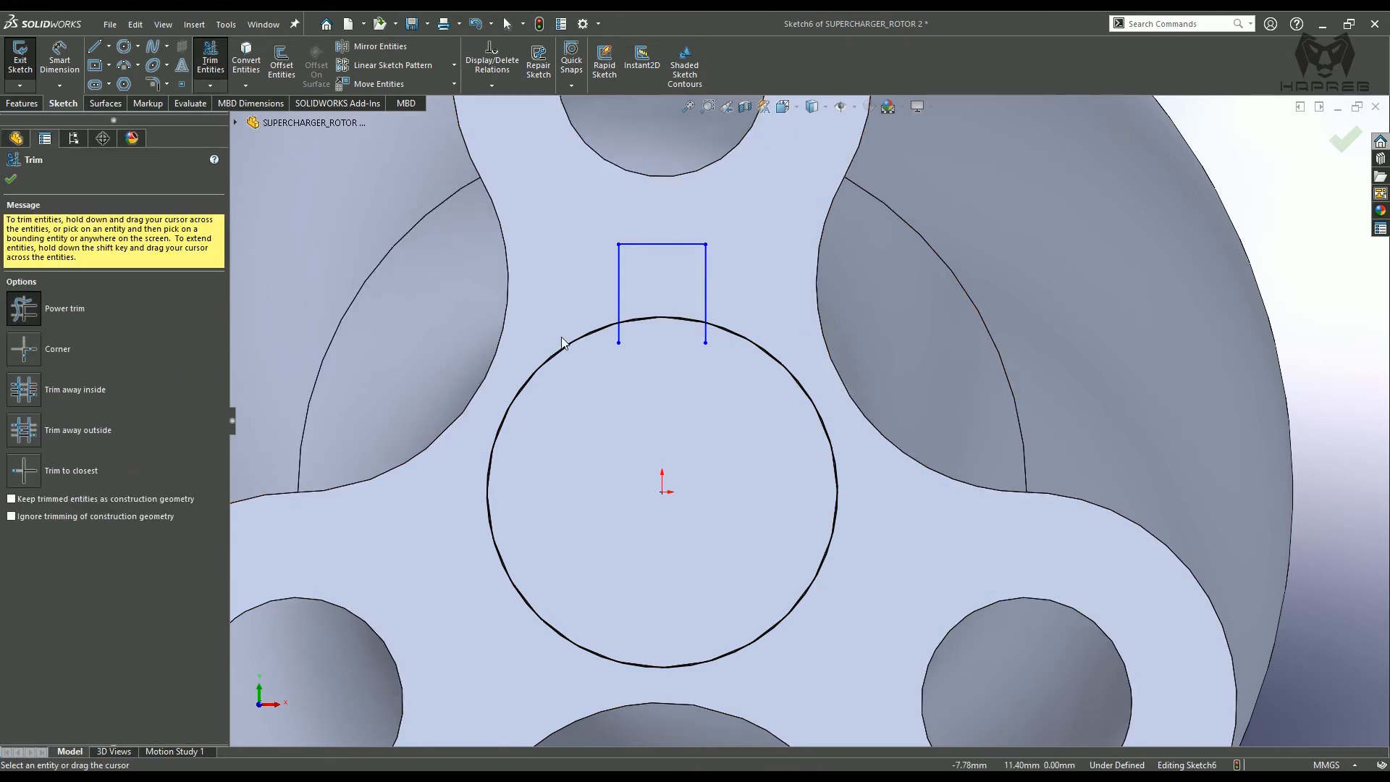
drag(707, 338, 741, 329)
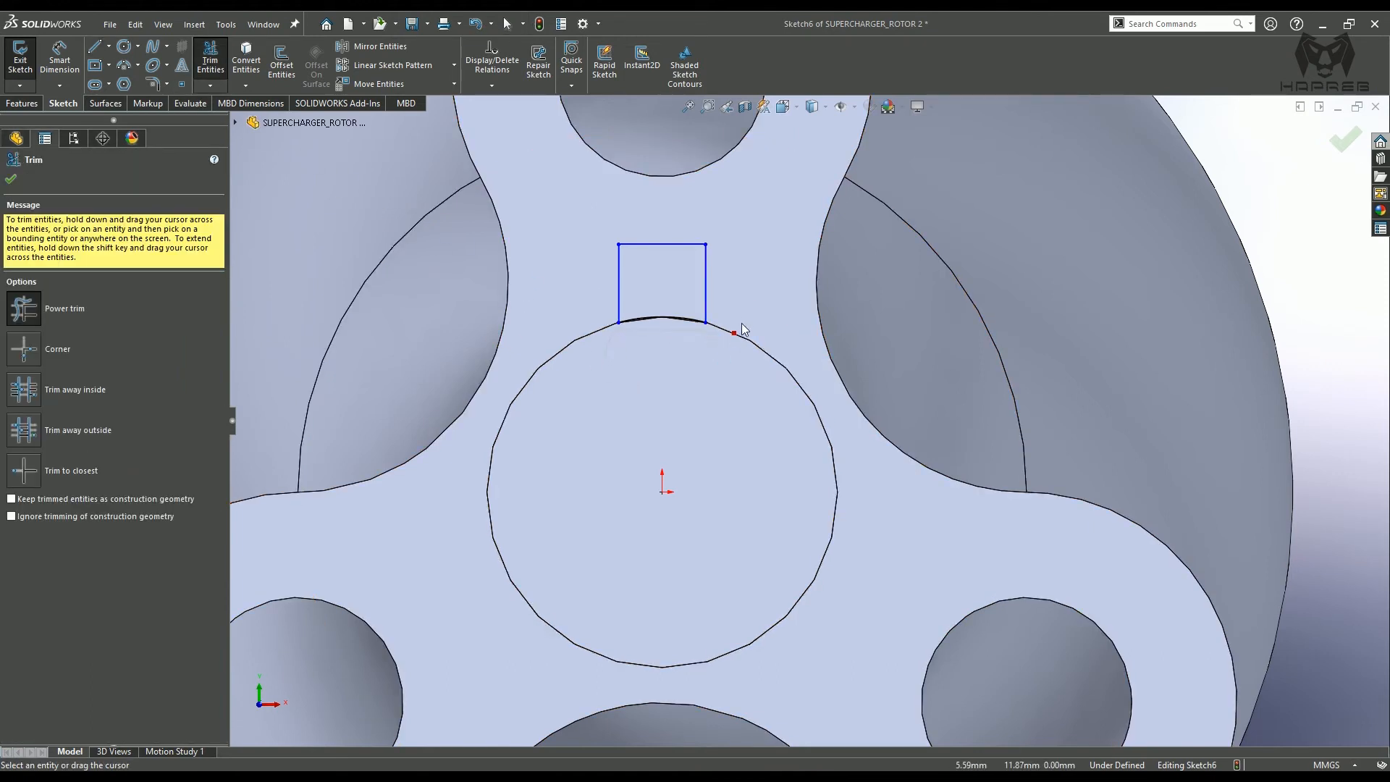
click(11, 179)
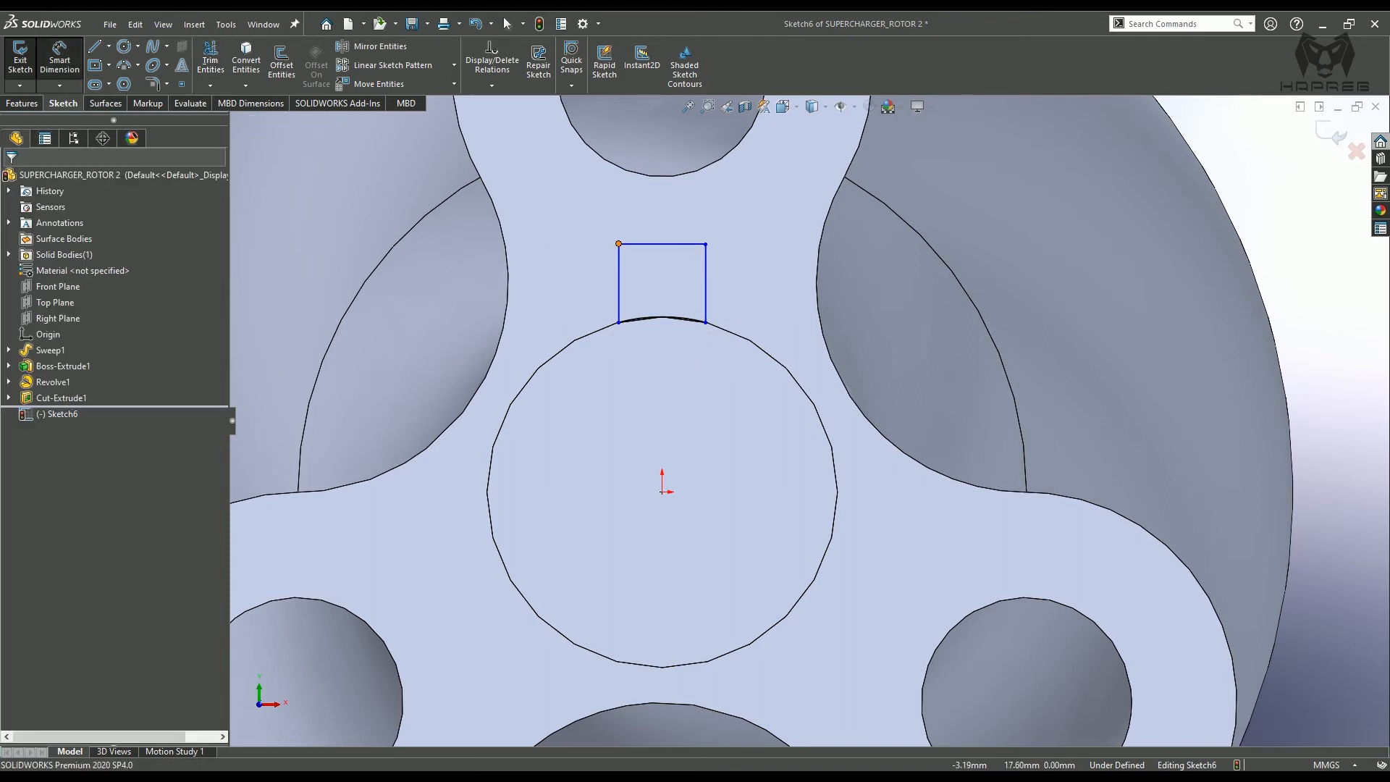
- Dimension the closed profile above the shaft circle to 8 mm wide and 3.96 mm high along its vertical side
click(649, 246)
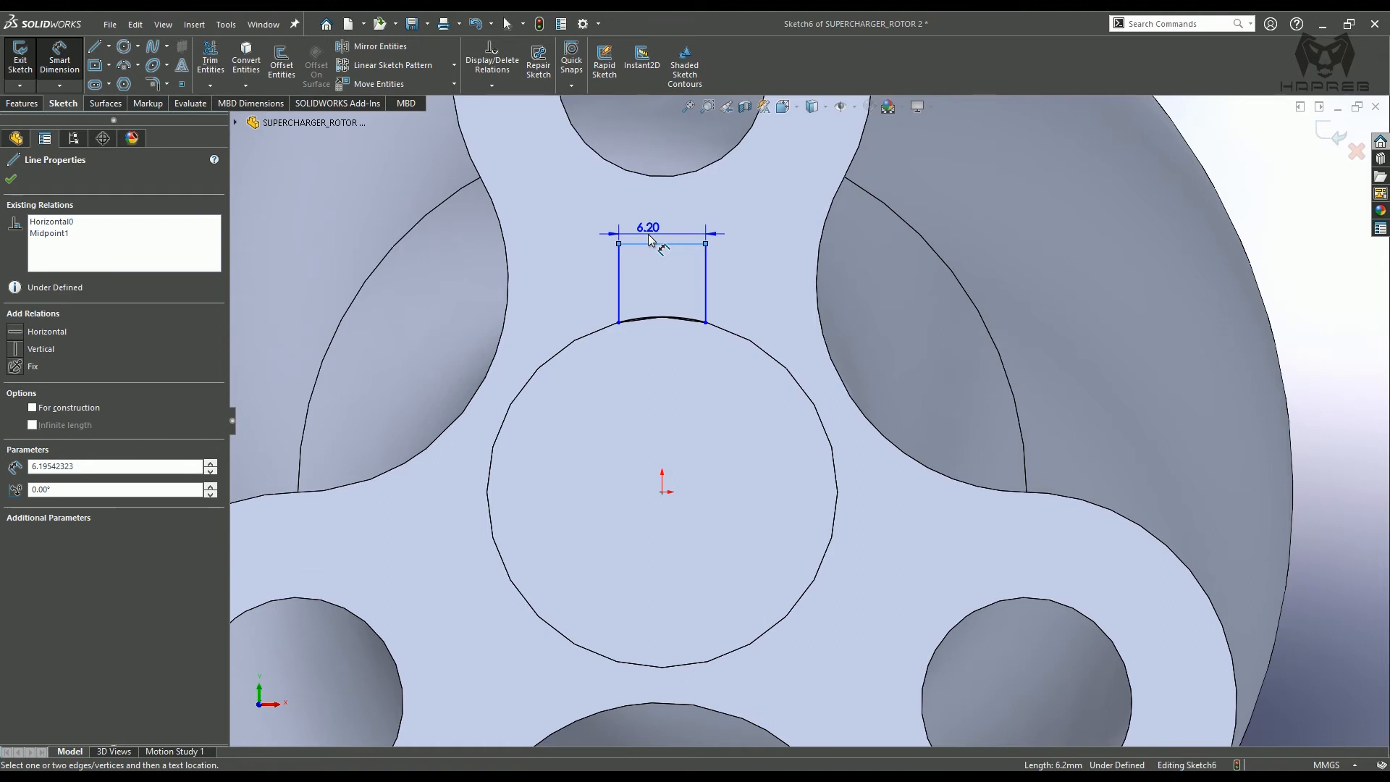
click(650, 241)
key(Return)
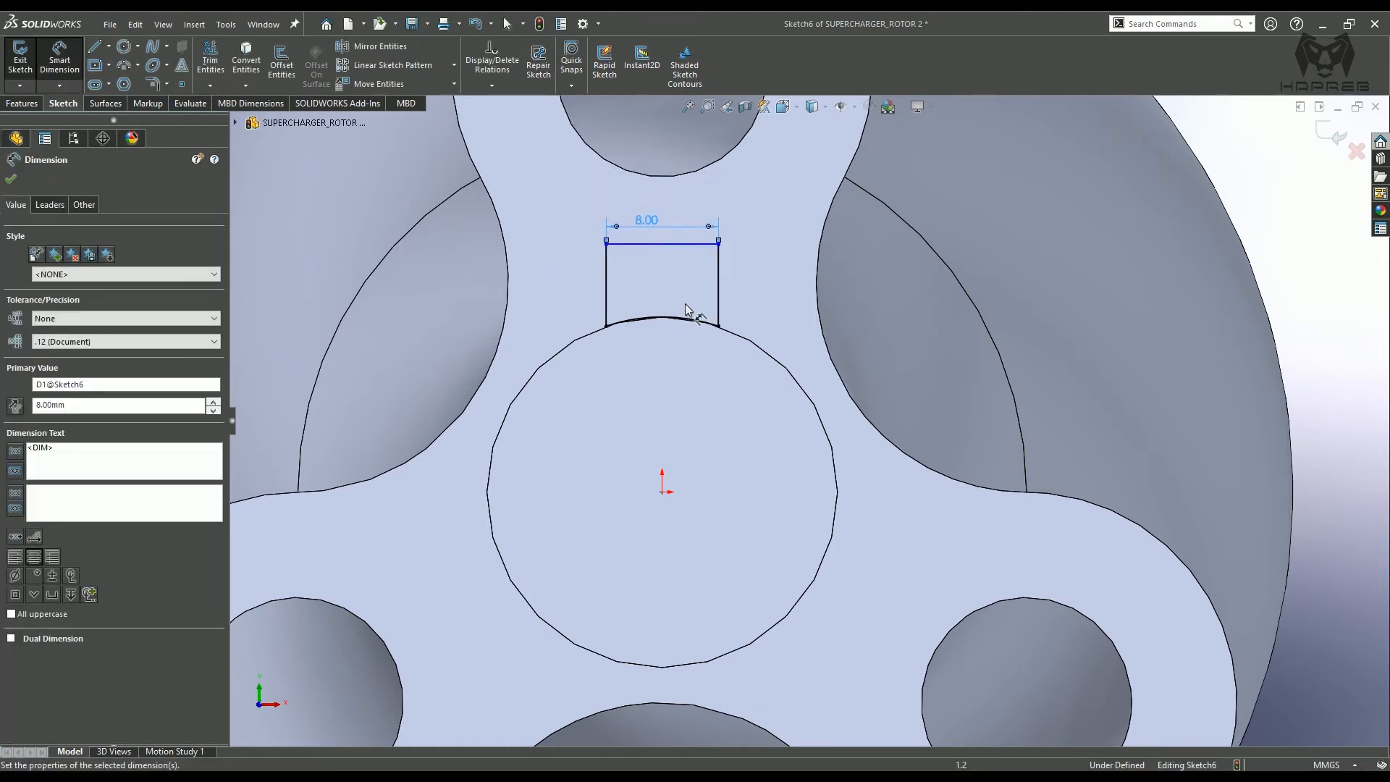
click(718, 325)
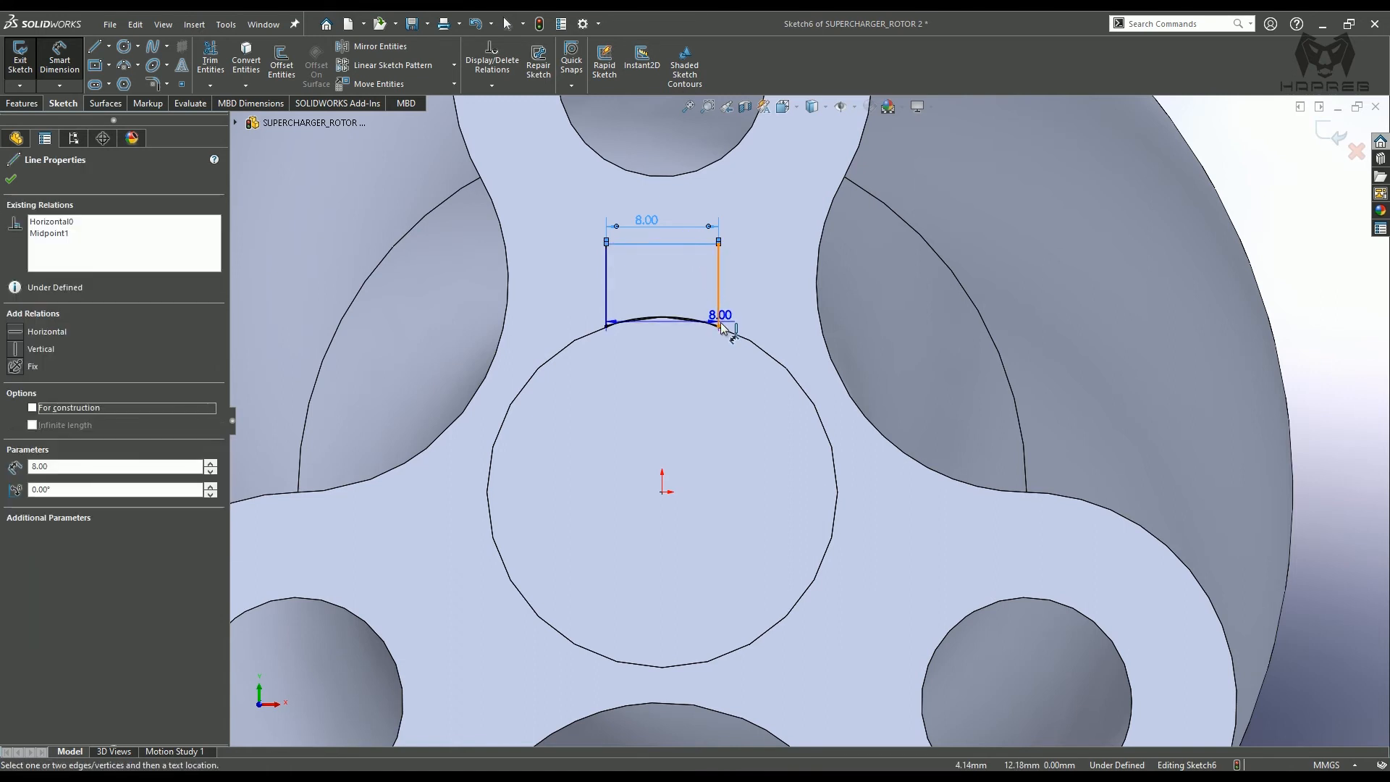
click(783, 307)
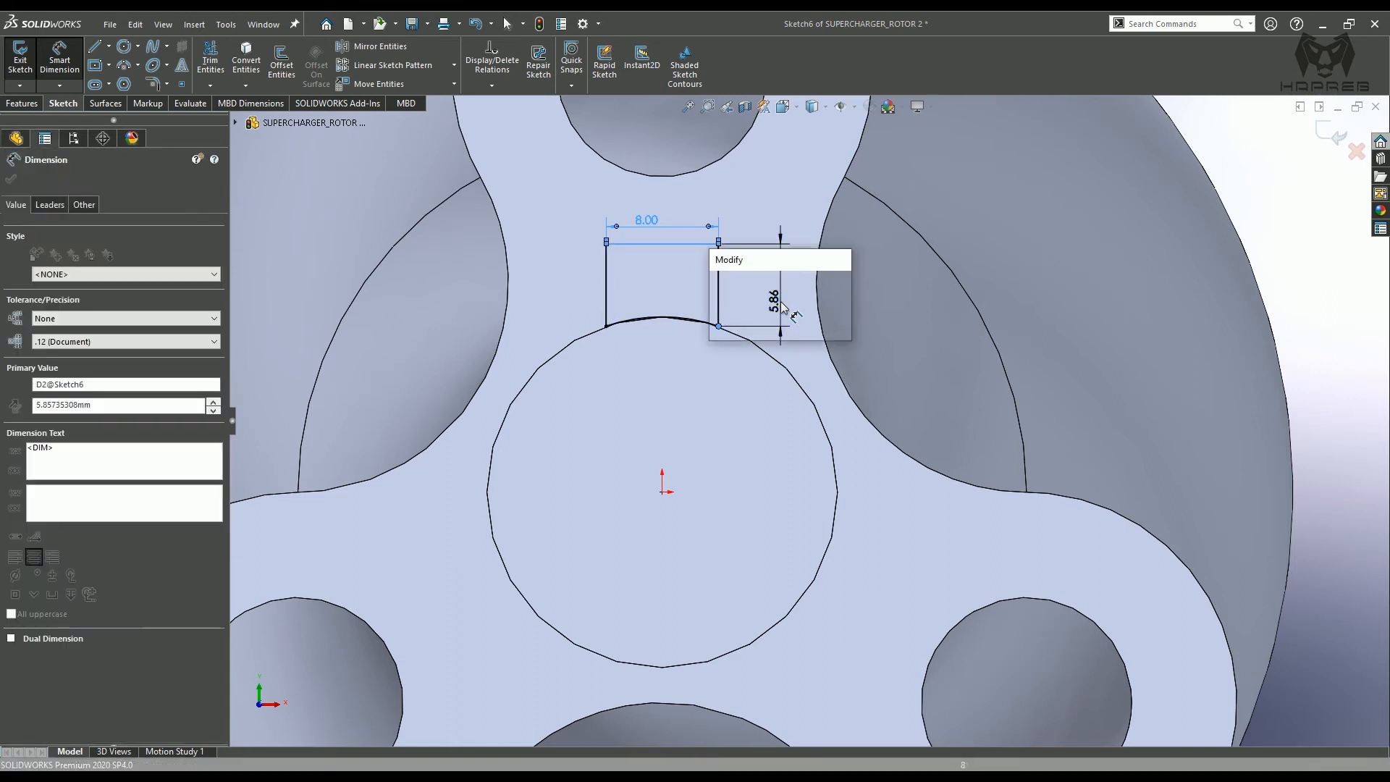
text(3.96)
key(Return)
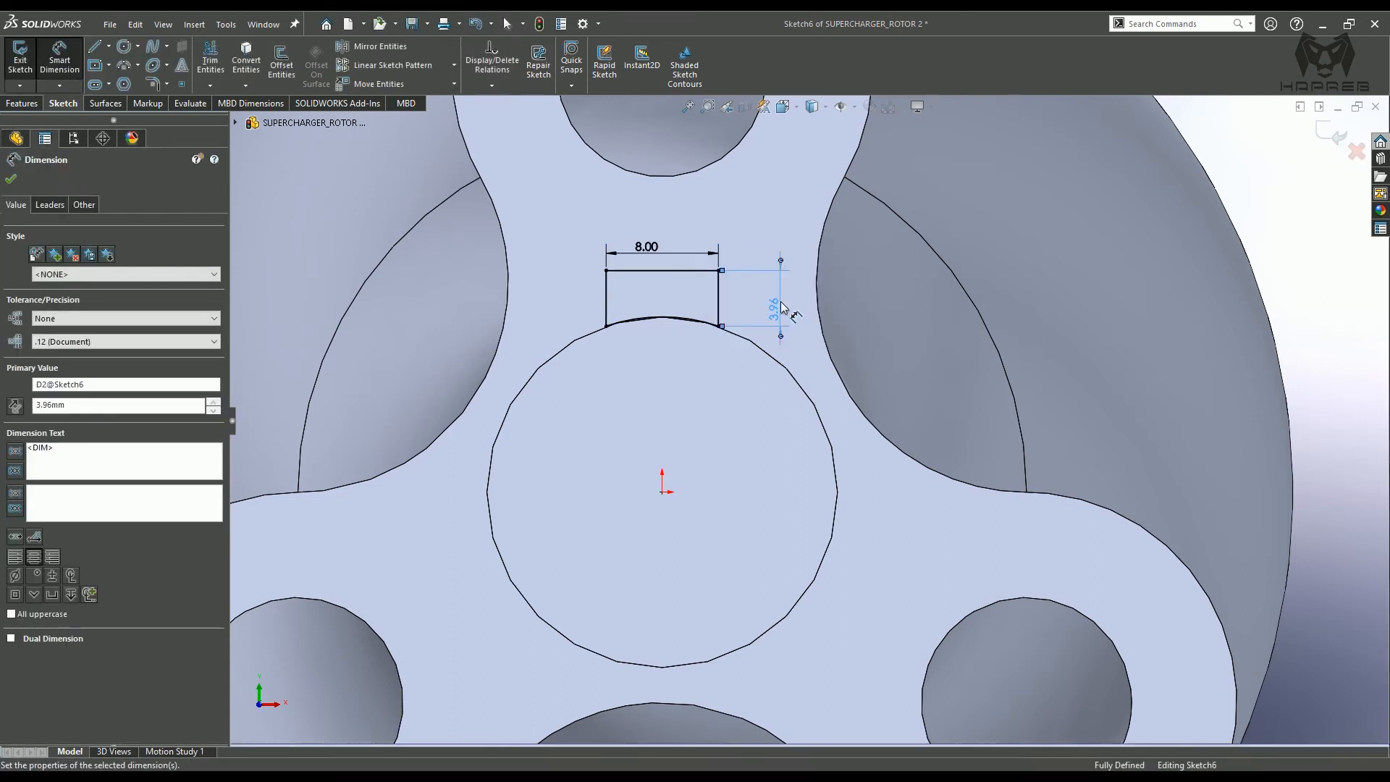
click(11, 181)
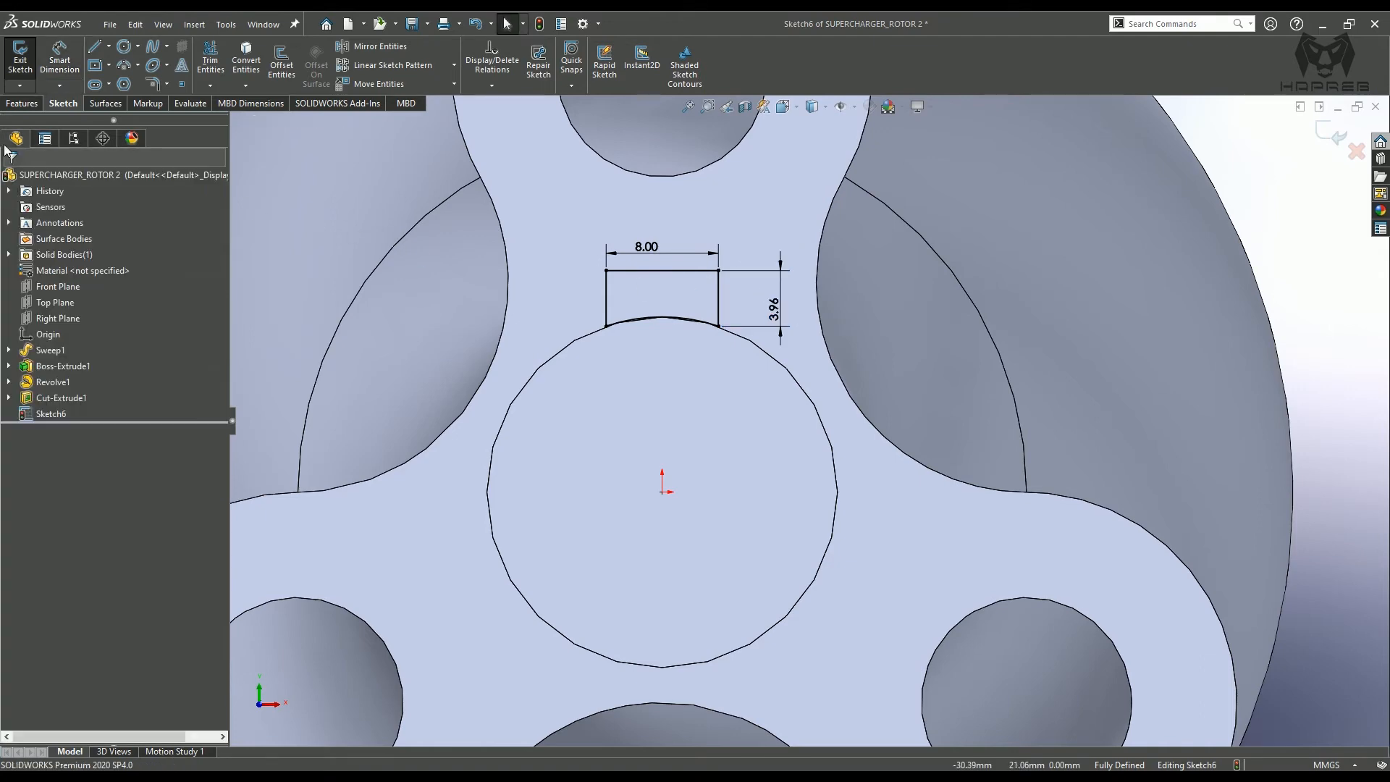
click(21, 105)
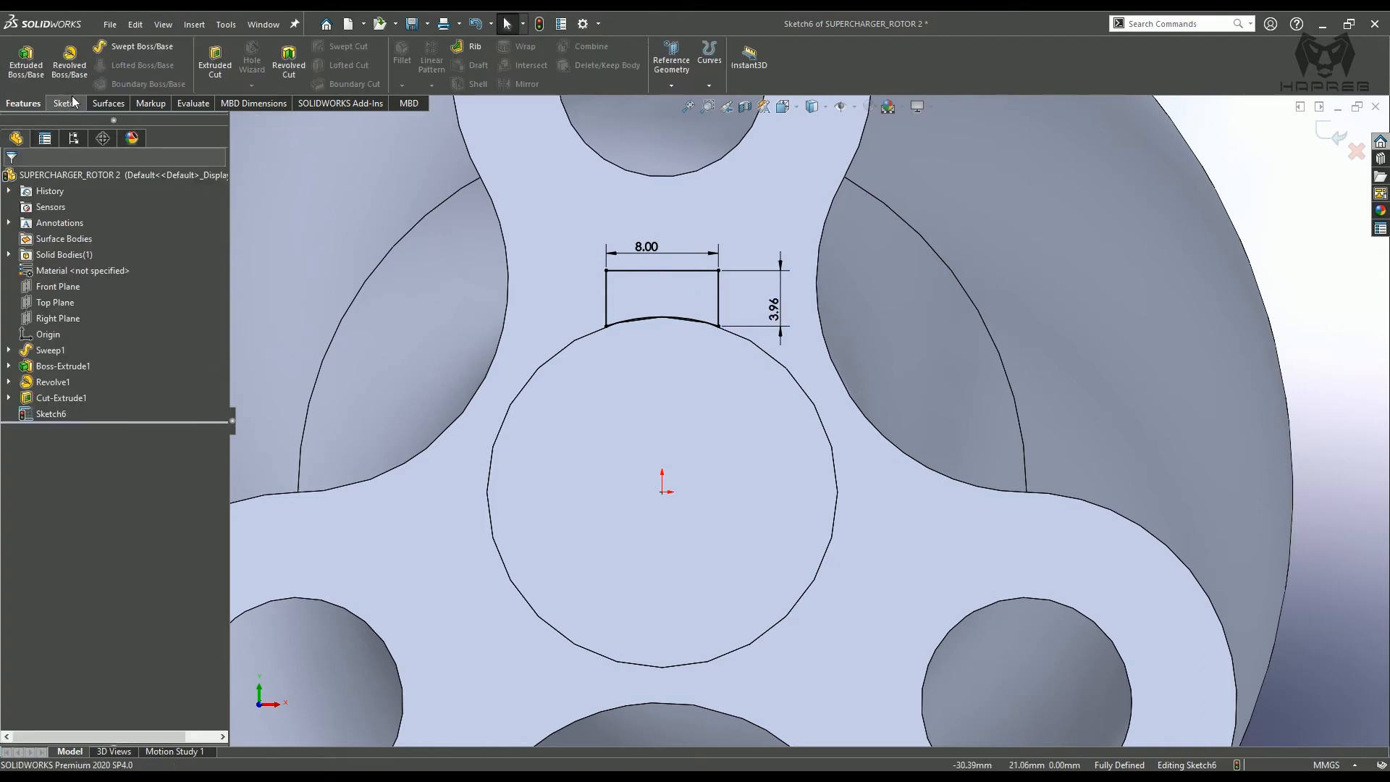
click(230, 81)
scroll(688, 412, up, 1)
middle_drag(691, 417, 650, 469)
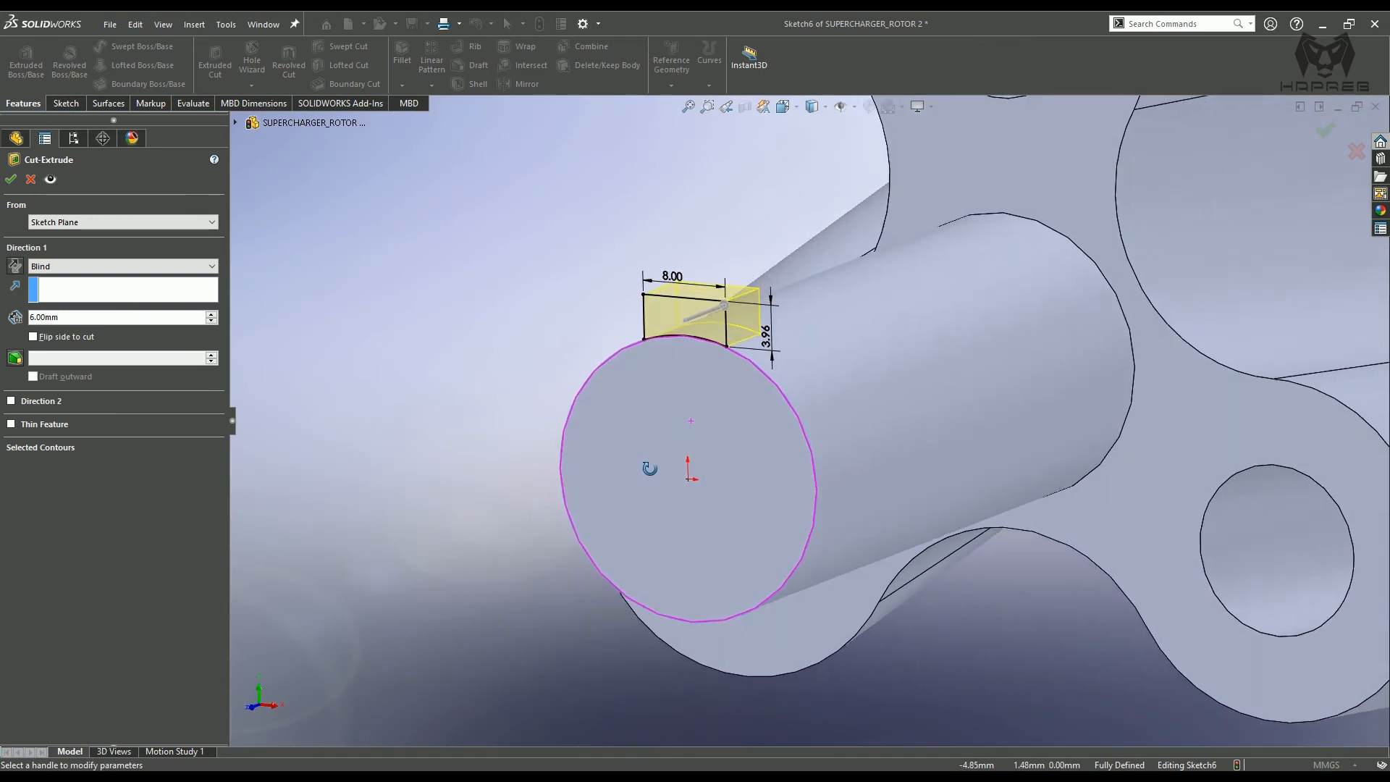
click(56, 266)
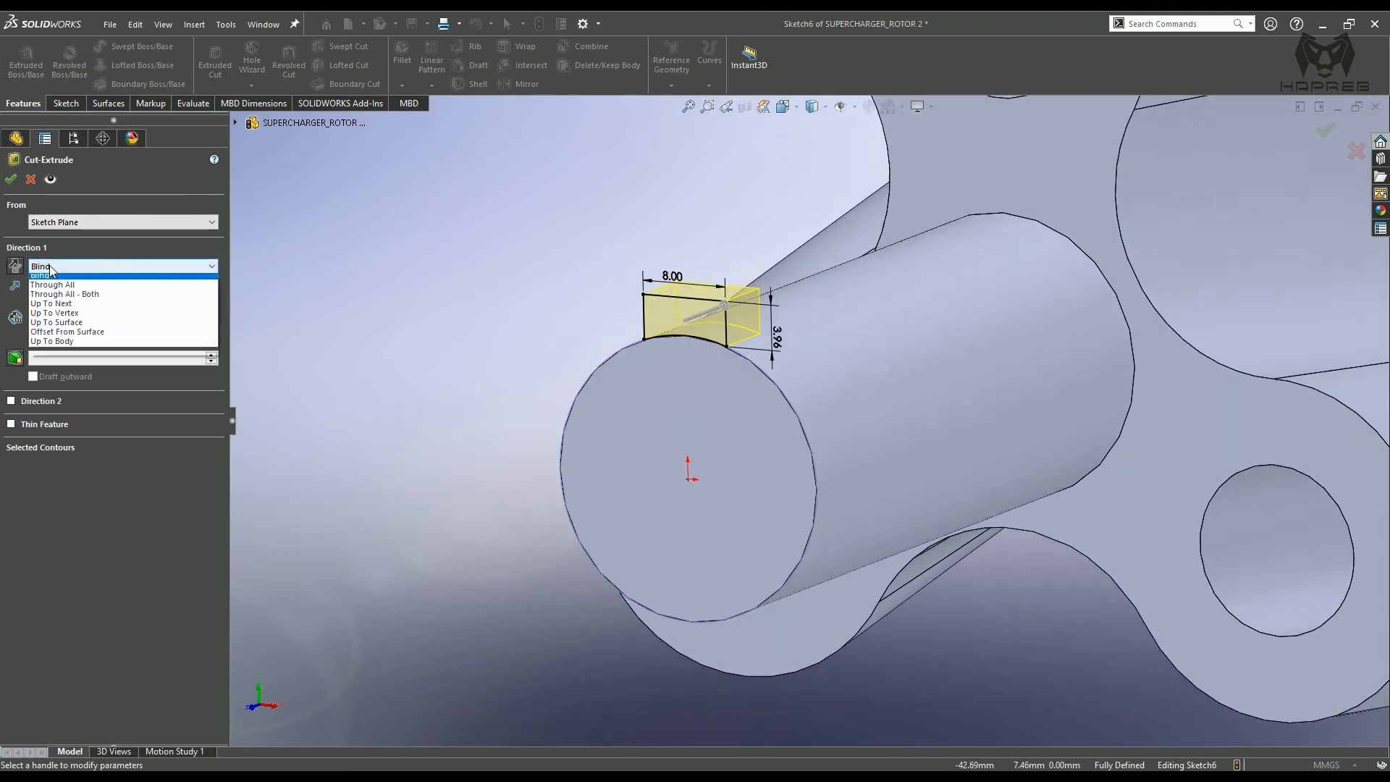
click(57, 318)
click(932, 179)
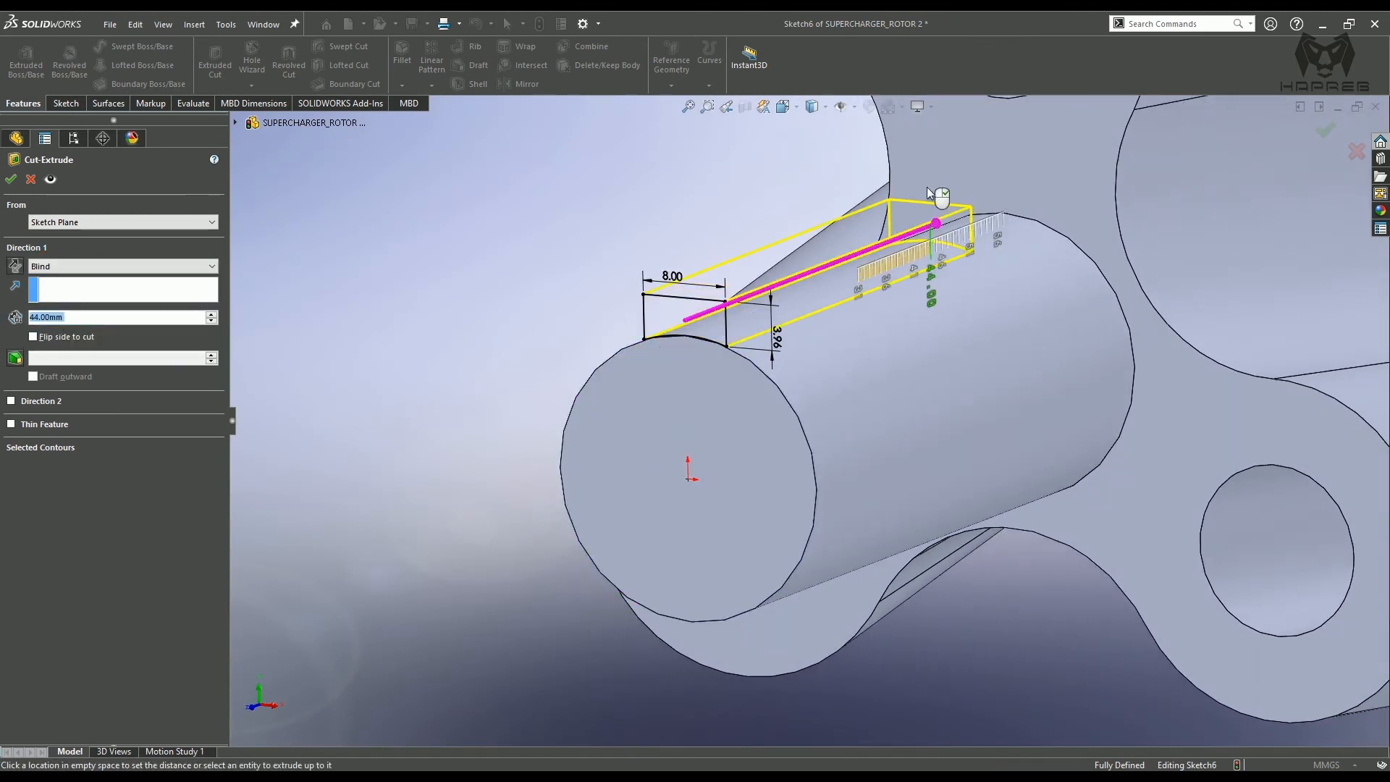
click(144, 266)
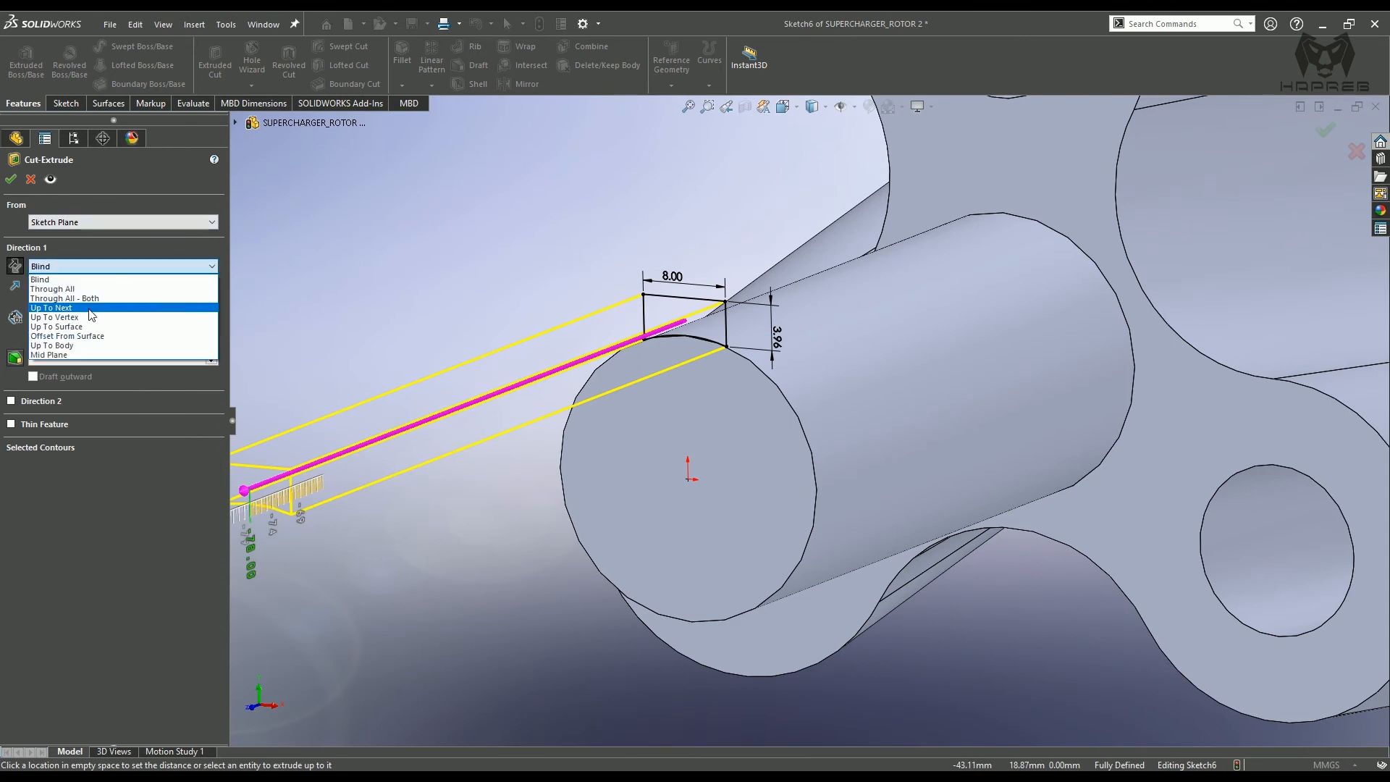
click(77, 331)
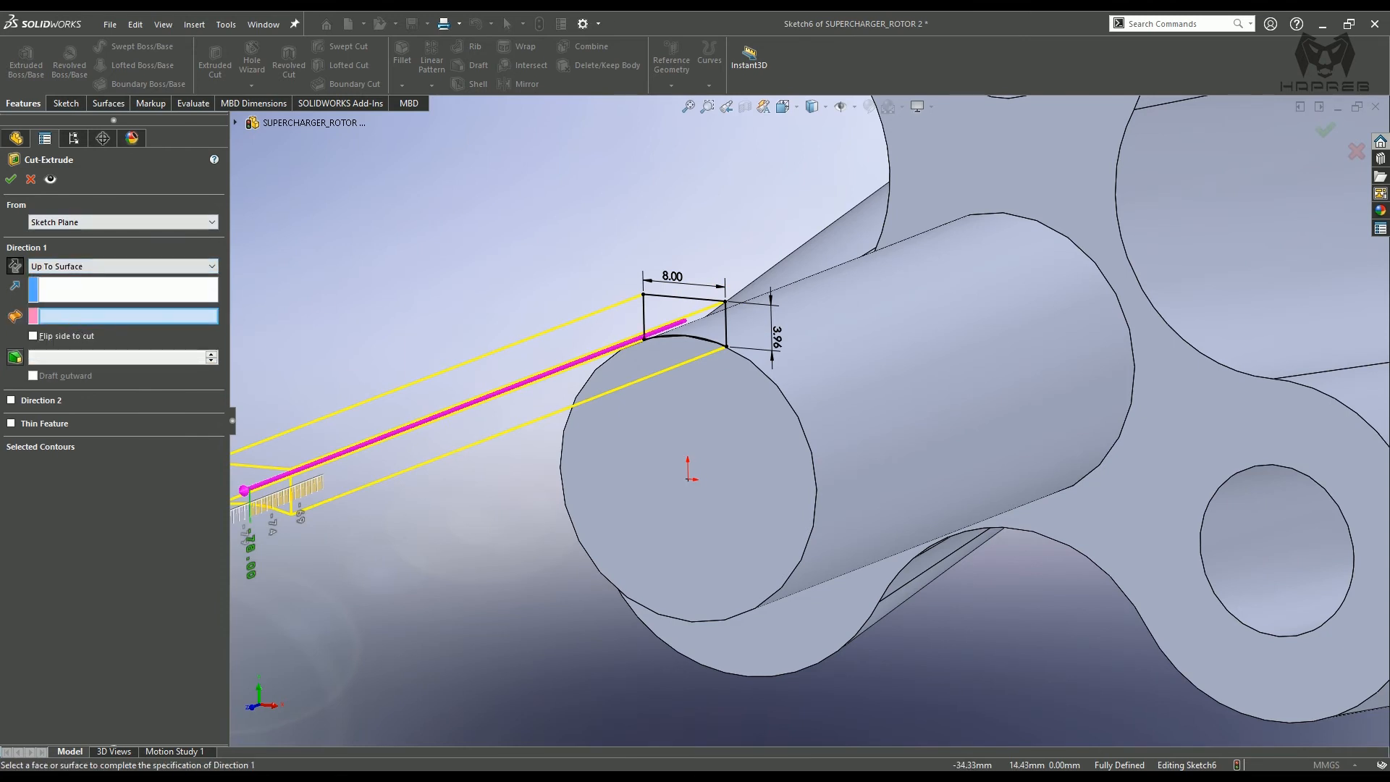
click(1018, 185)
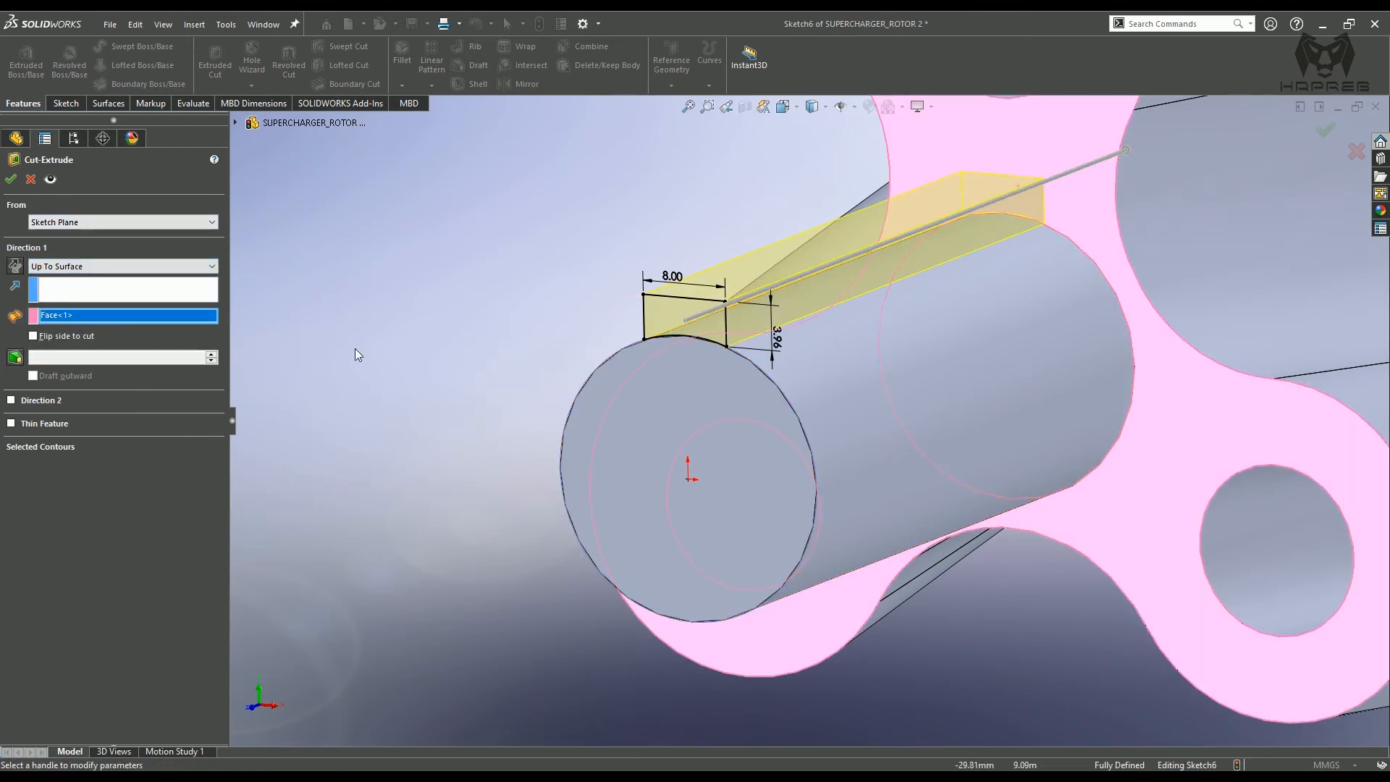
click(43, 223)
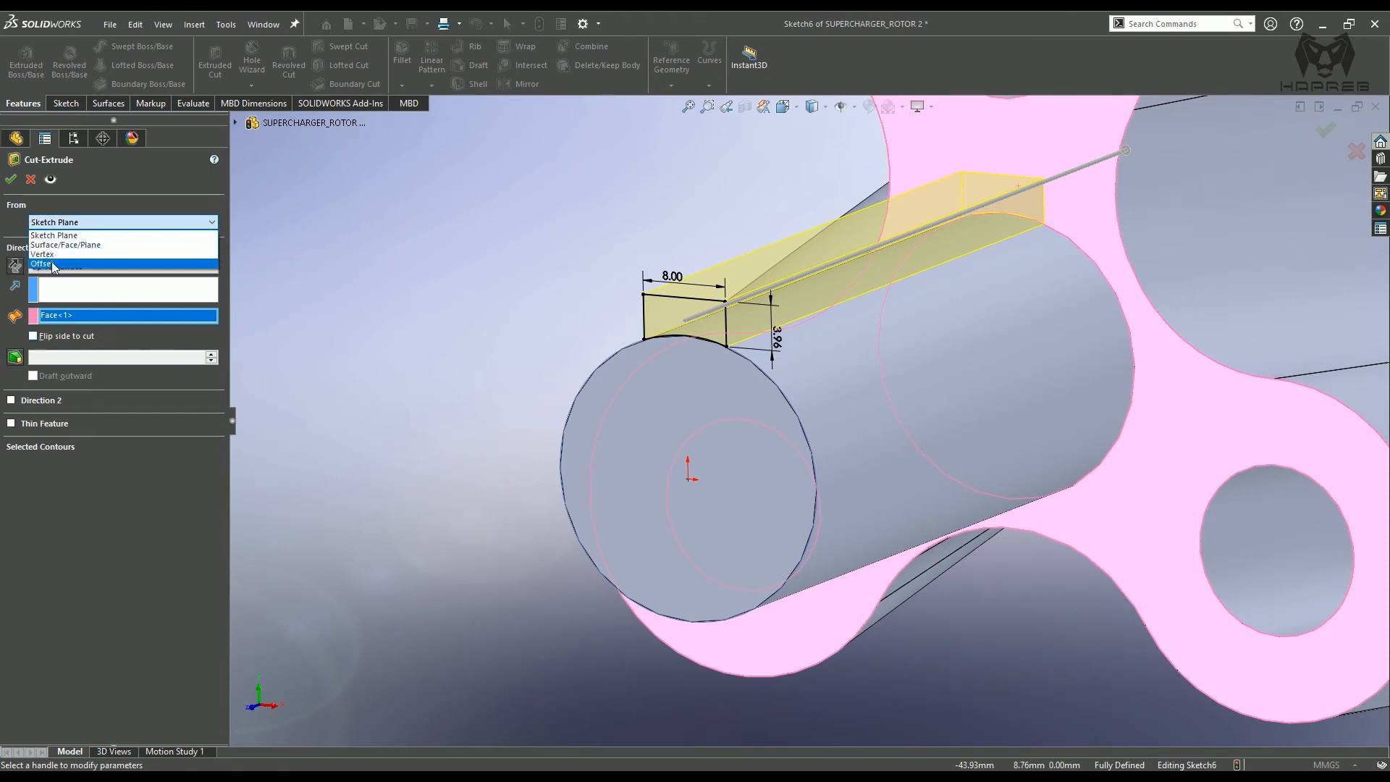
click(54, 264)
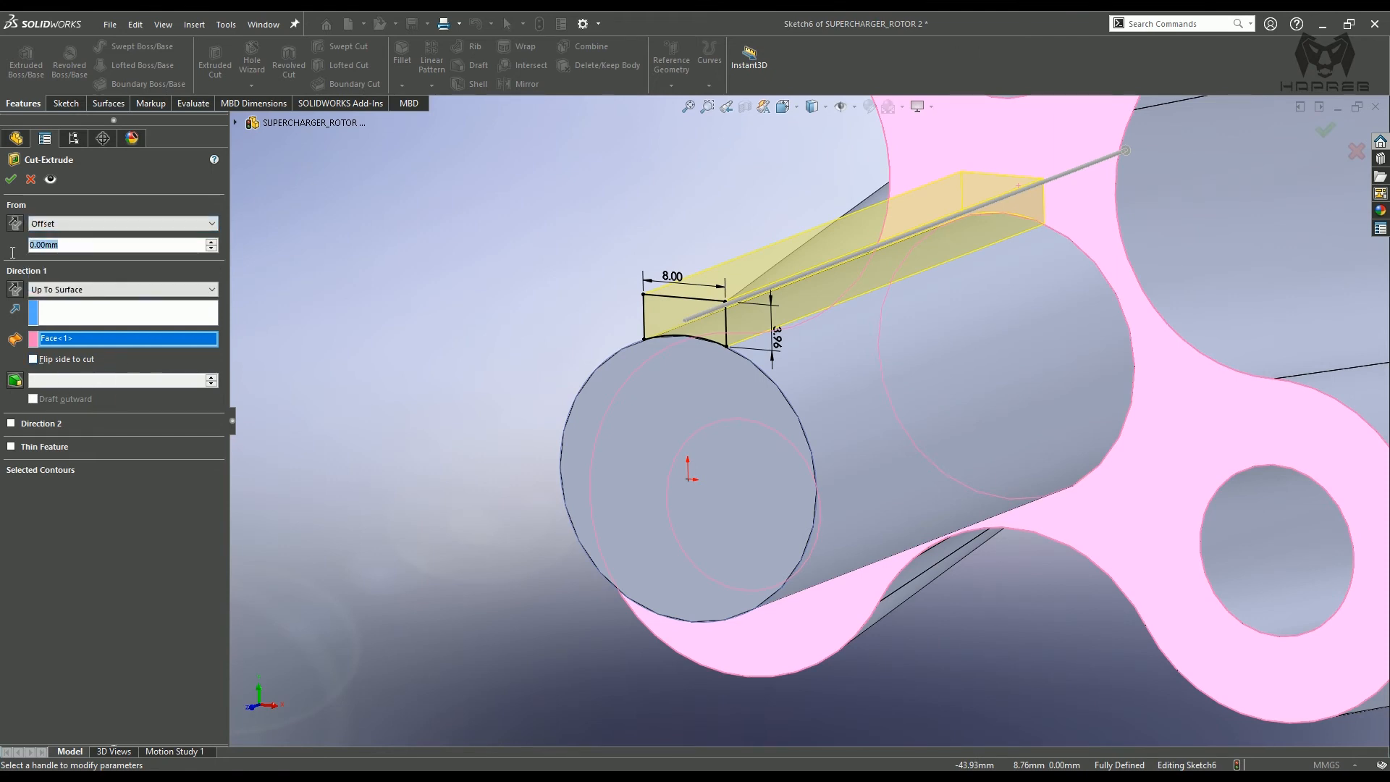
text(12)
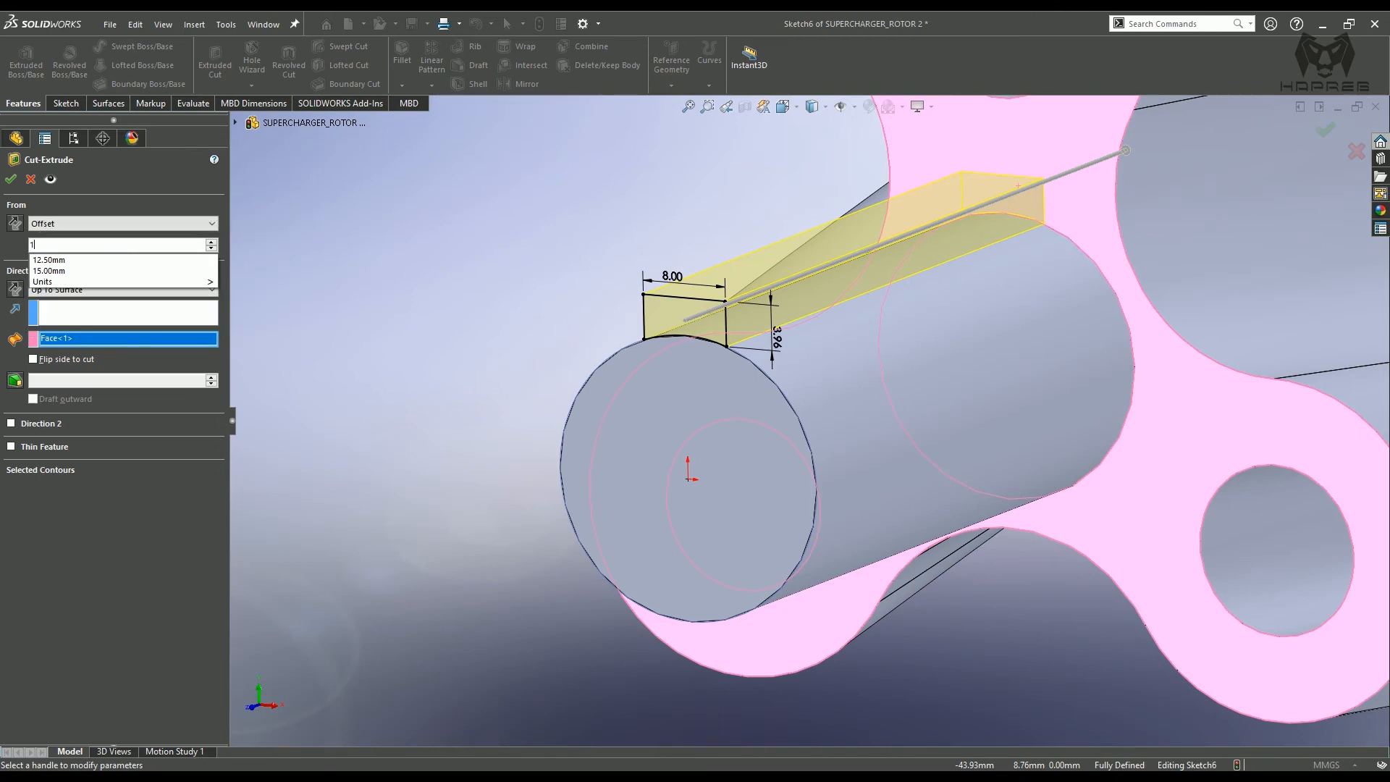
key(Return)
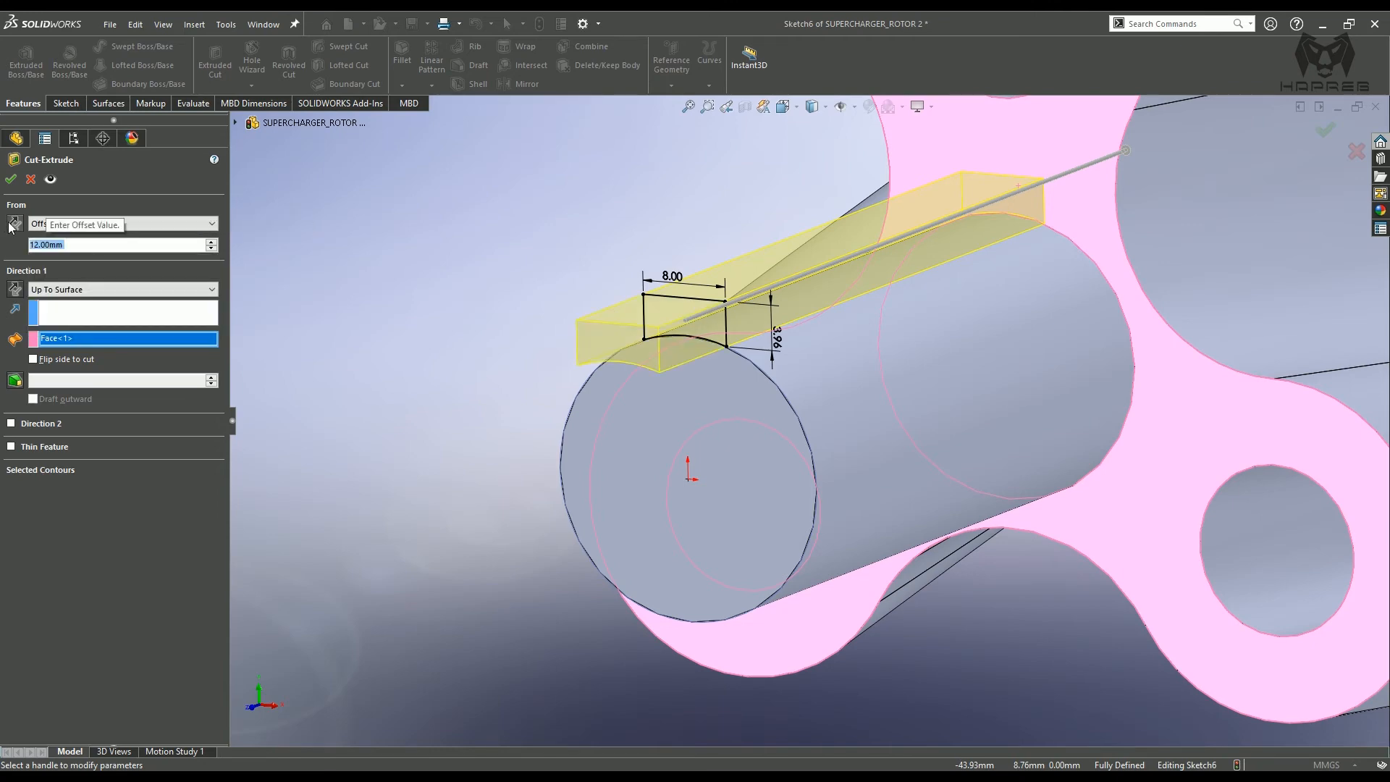
click(11, 227)
middle_drag(633, 330, 587, 352)
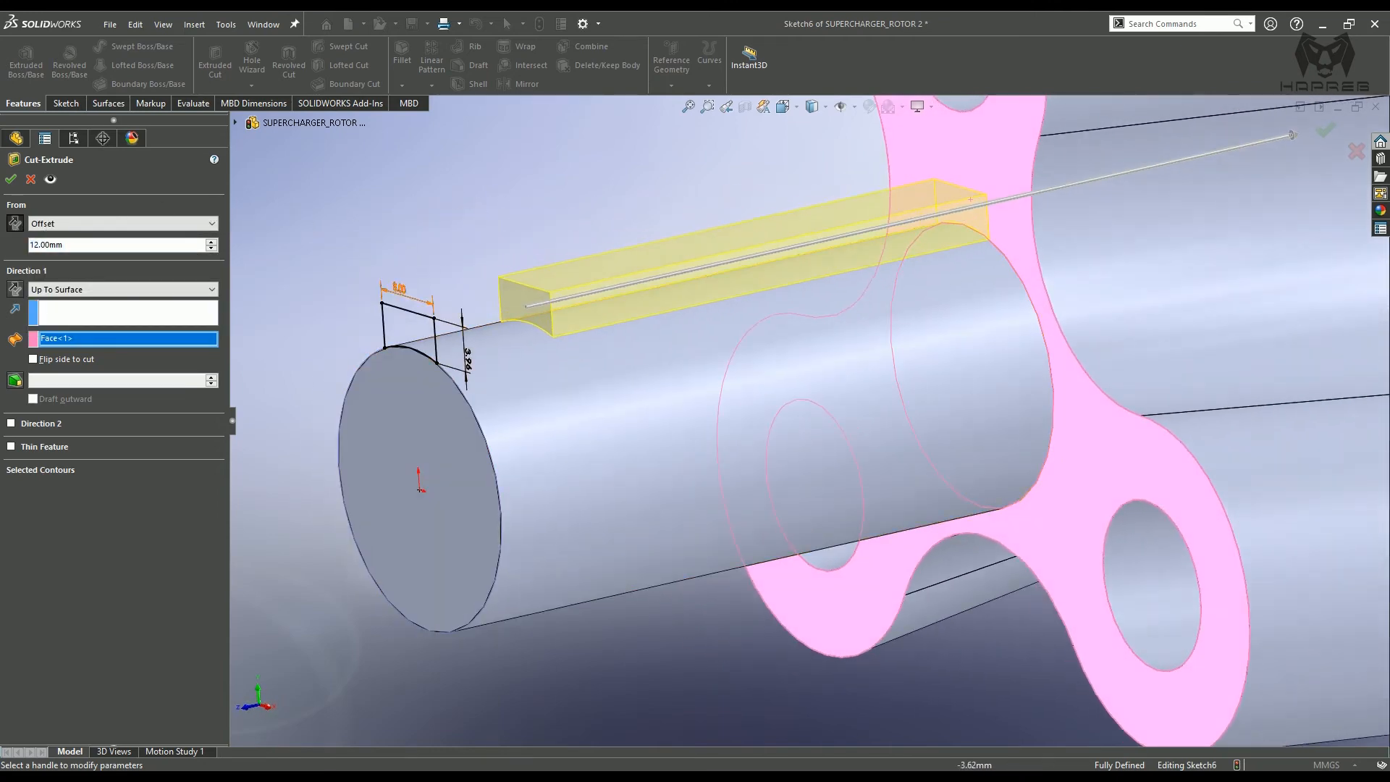
click(12, 179)
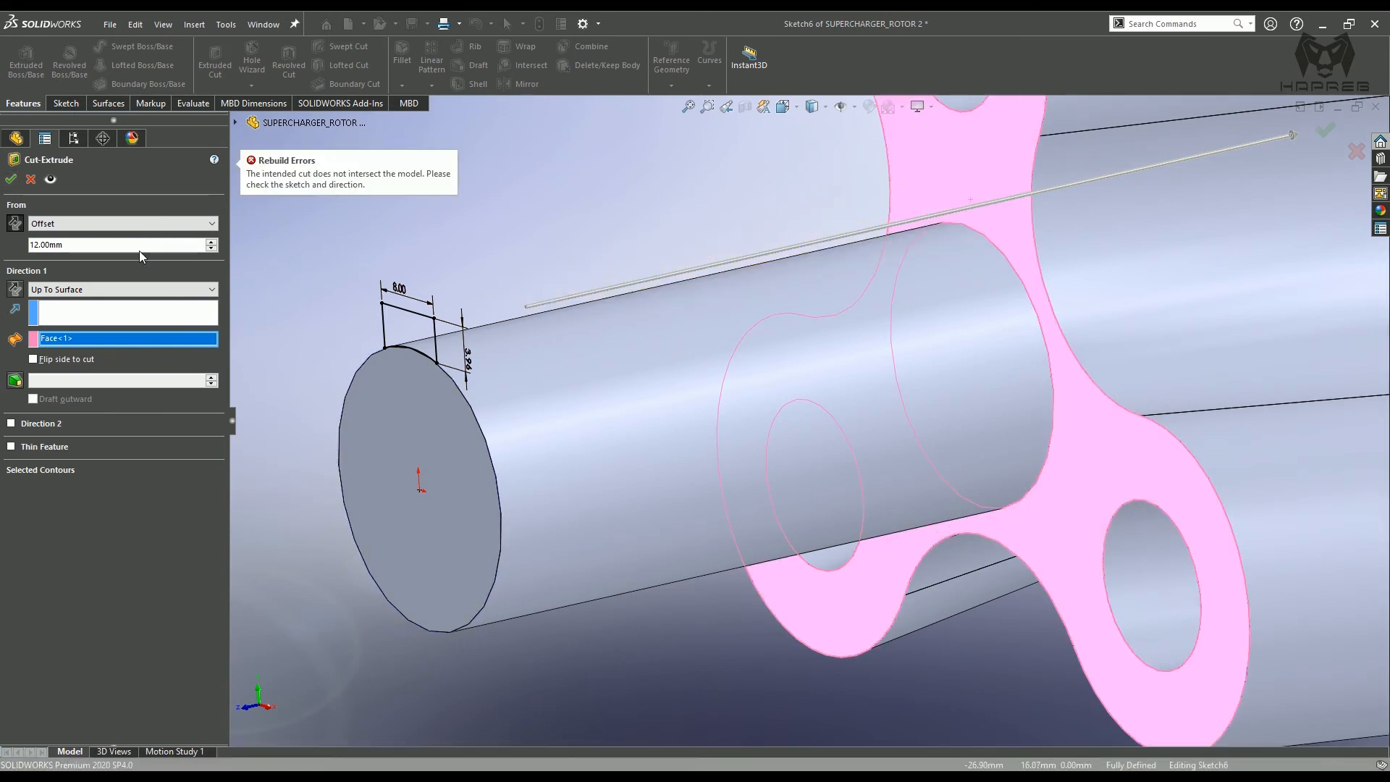
scroll(485, 292, up, 1)
middle_drag(484, 293, 537, 323)
scroll(883, 385, up, 2)
scroll(1126, 519, down, 1)
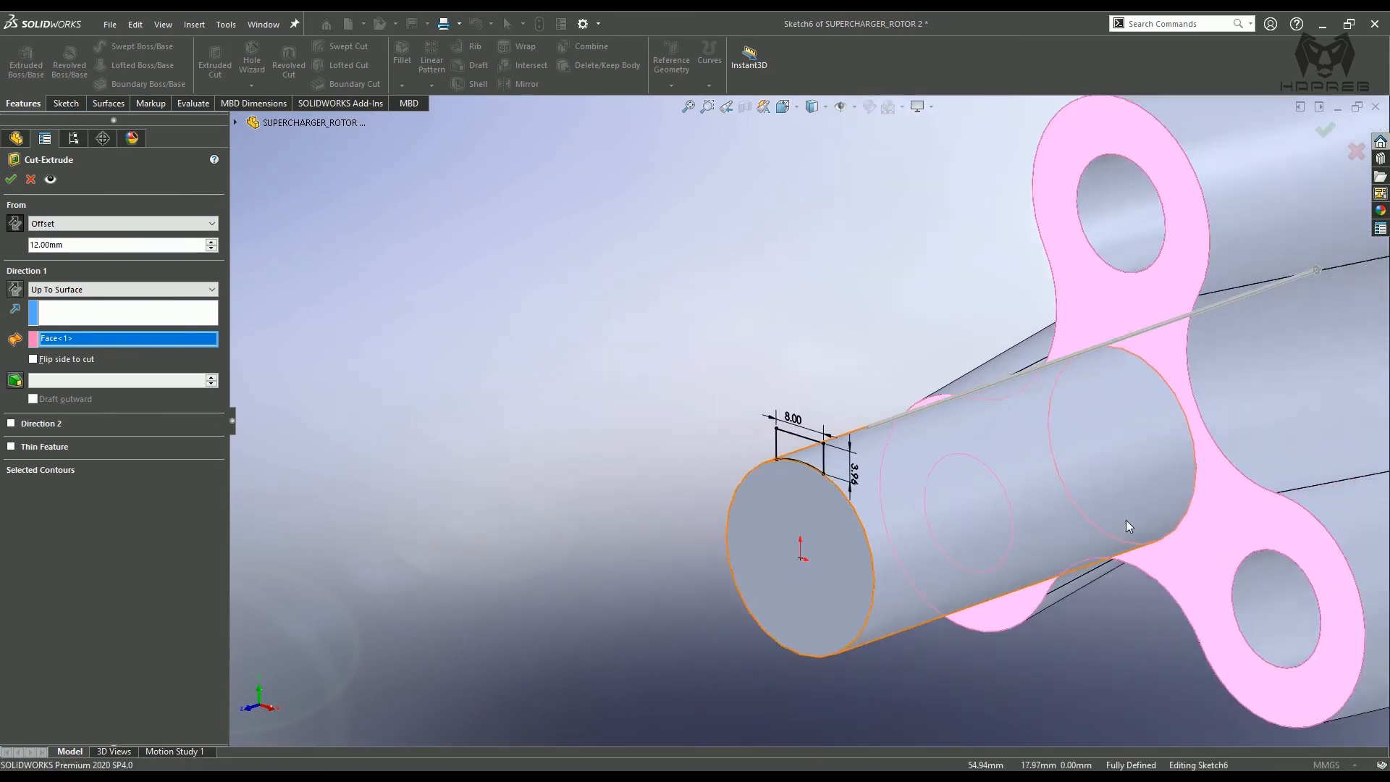
scroll(1179, 511, up, 2)
click(31, 178)
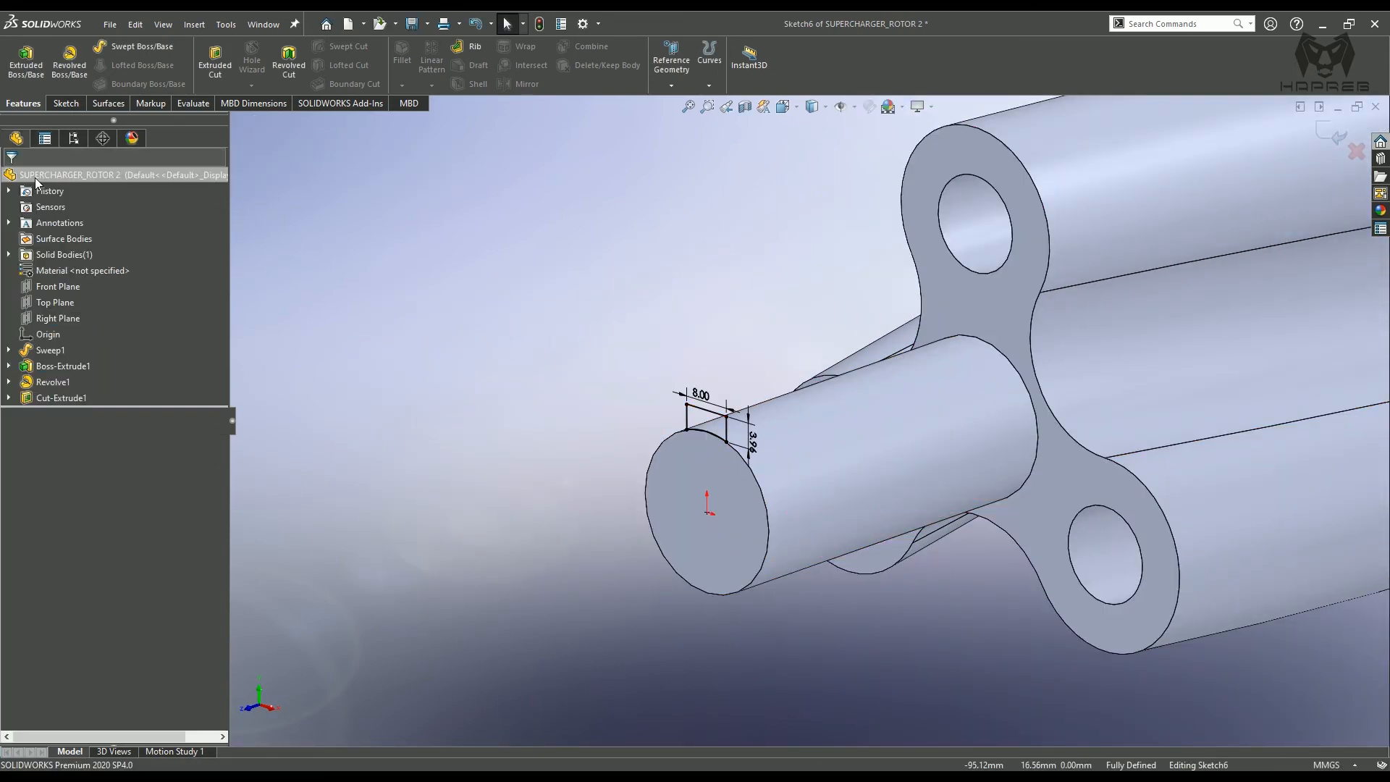
- Extrude the profile as a merged boss, starting at a 12 mm offset reversed toward the rotor and ending at the rotor's lobed end face
click(26, 61)
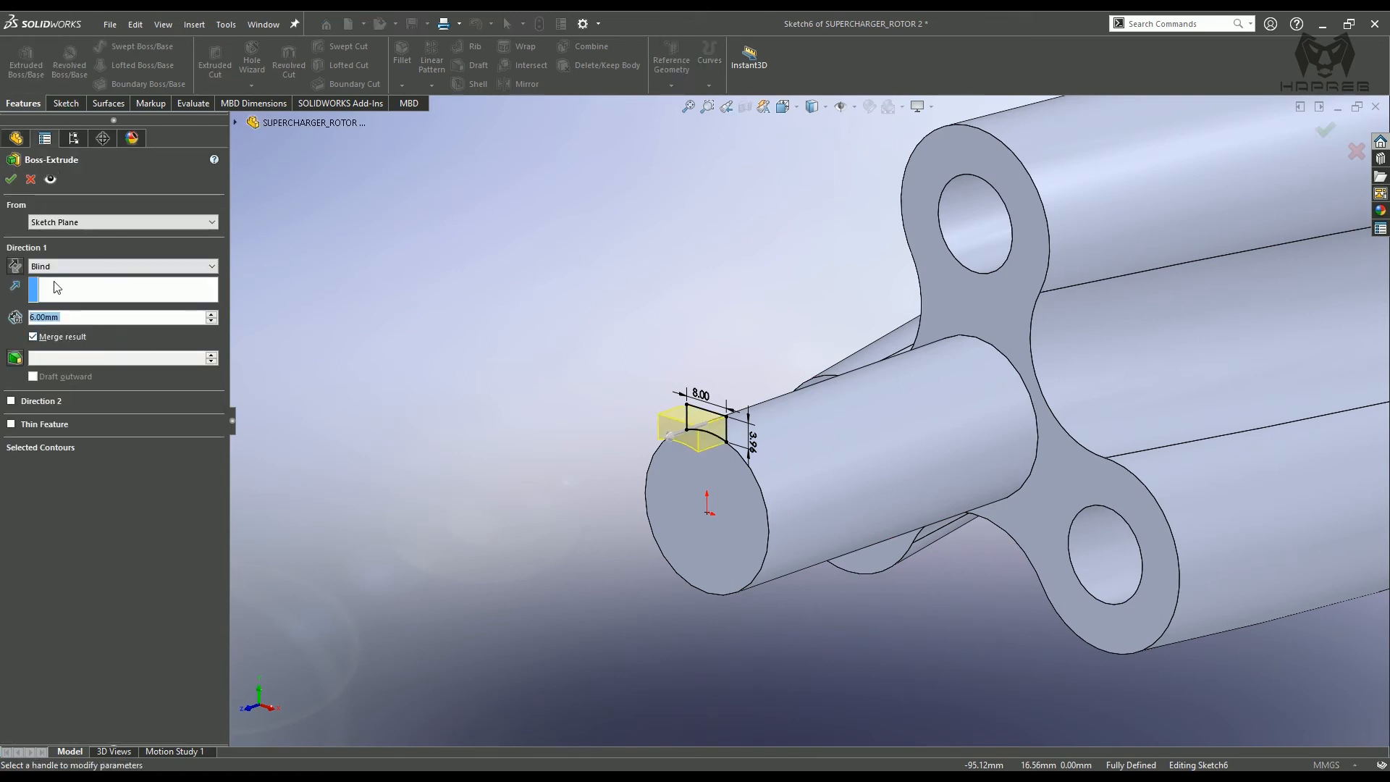
click(50, 265)
click(98, 316)
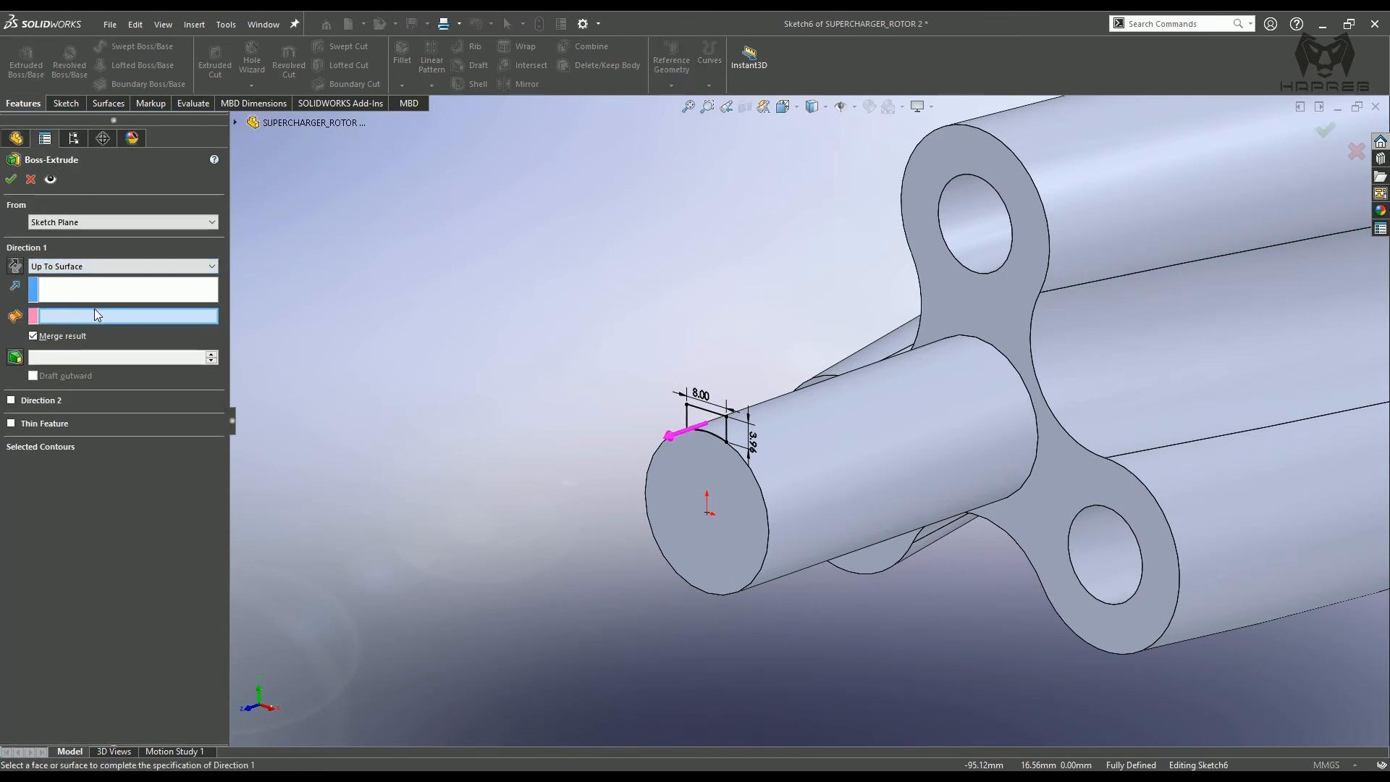
click(946, 319)
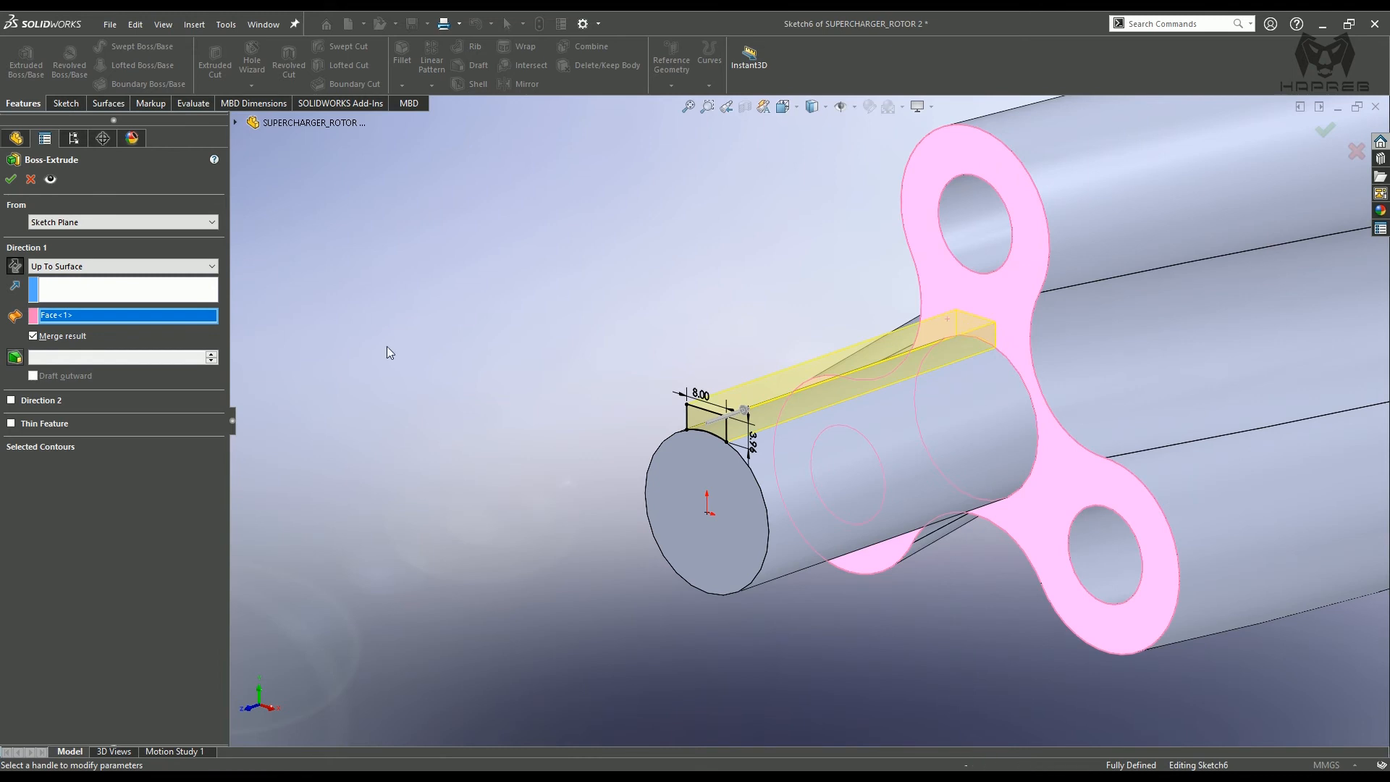
click(52, 223)
click(72, 264)
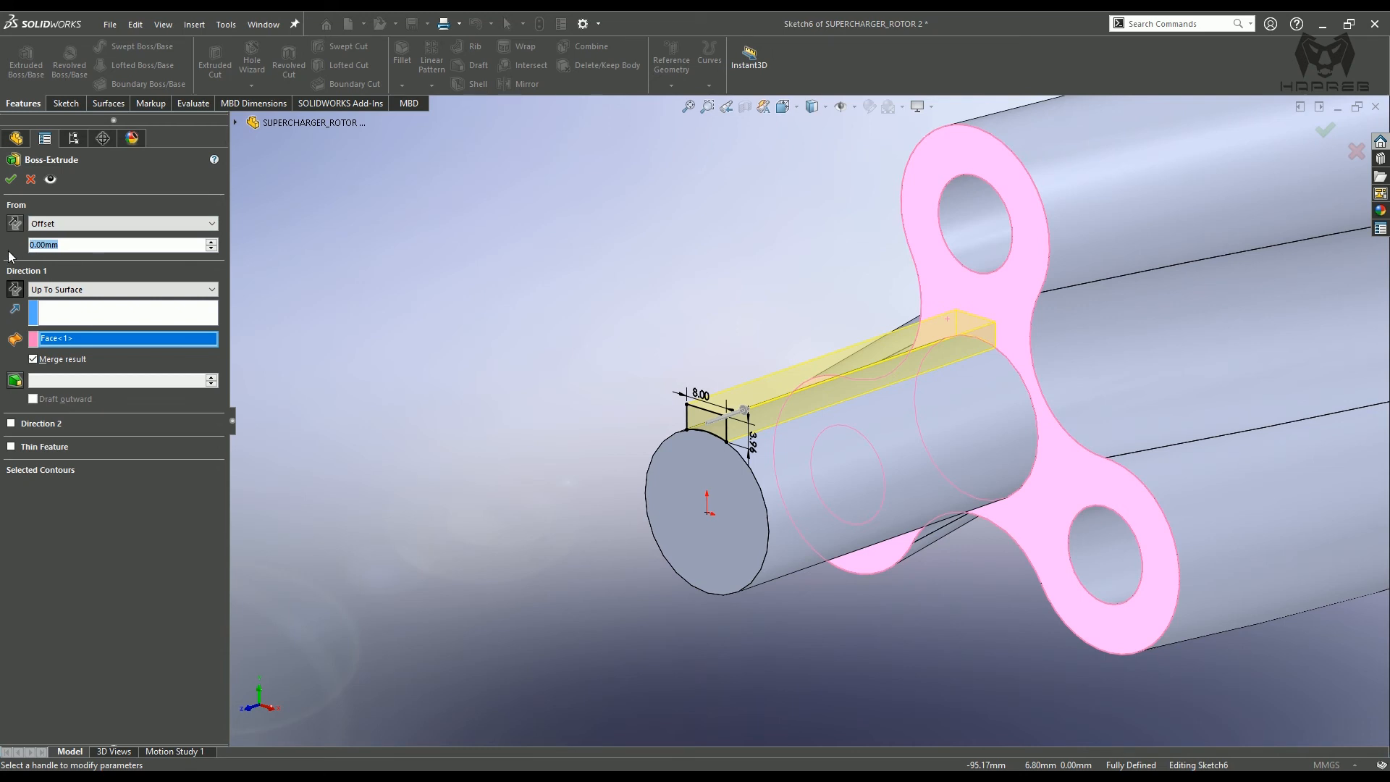
text(12)
key(Return)
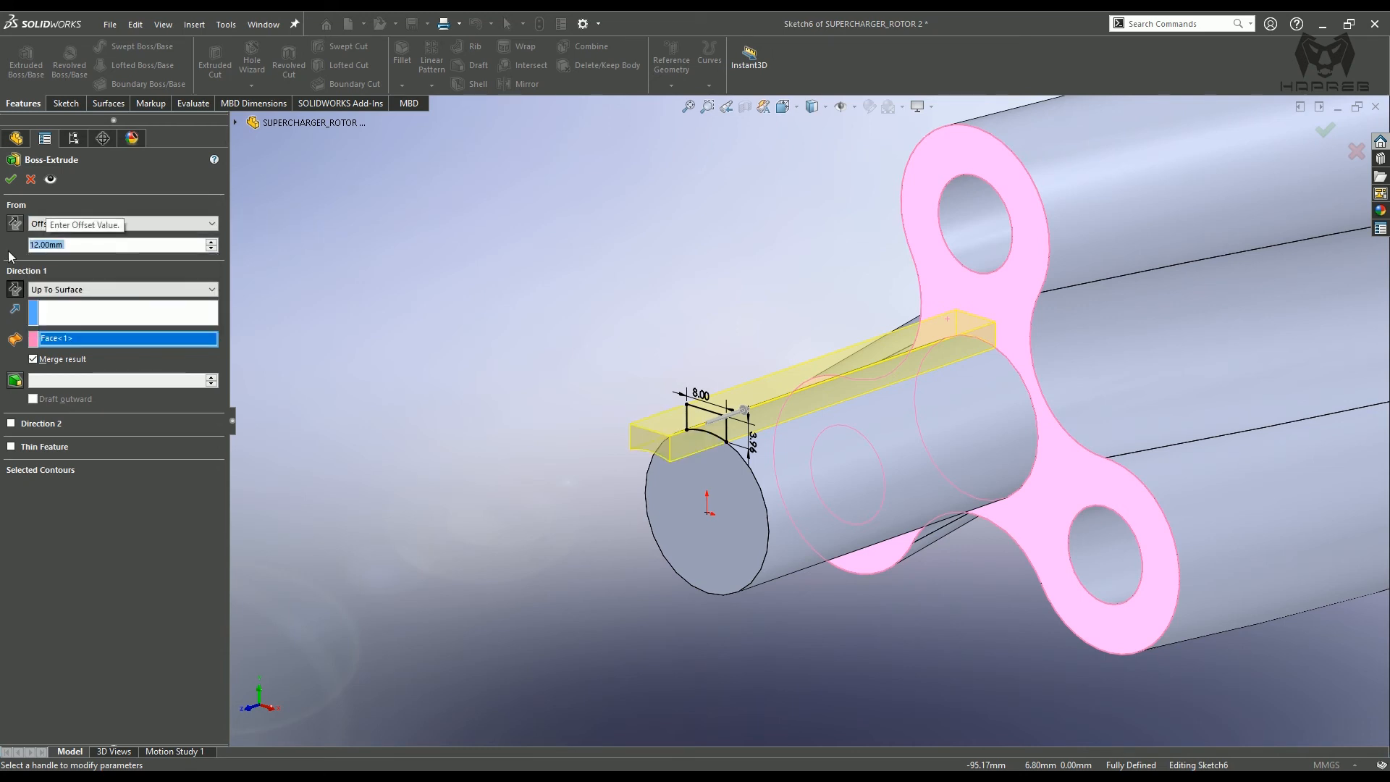
click(9, 222)
scroll(1049, 517, up, 1)
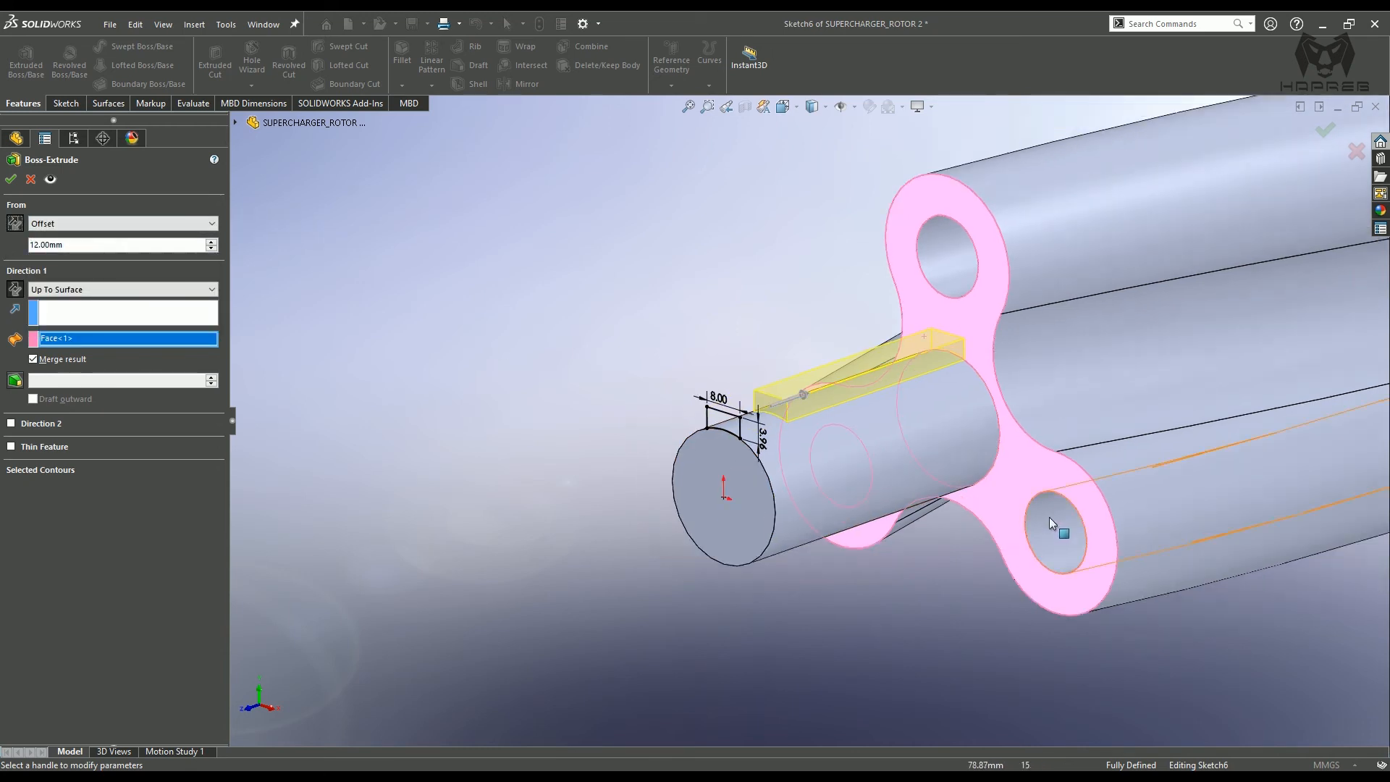
scroll(1048, 520, down, 1)
click(11, 178)
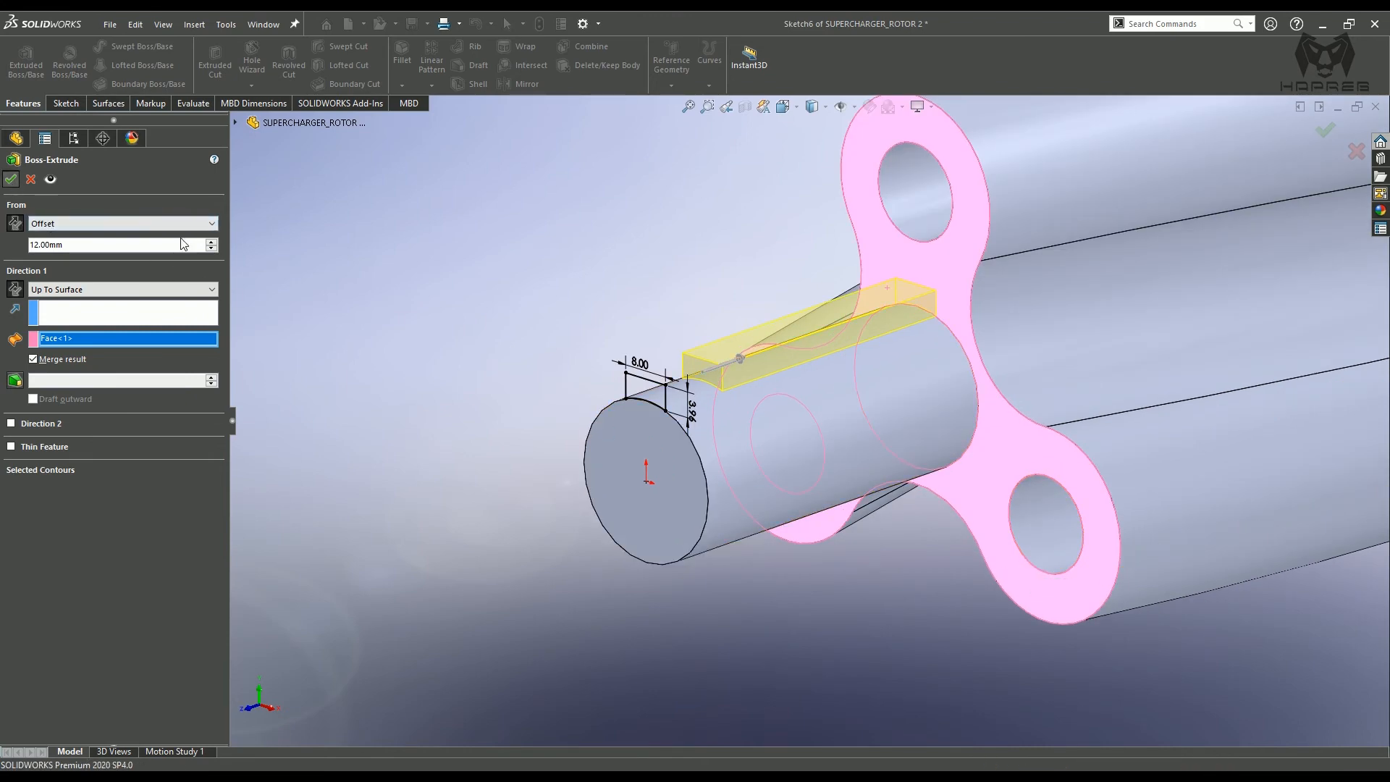
- Start a sketch on the circular end face of the stepped shaft at the opposite end of the rotor
middle_drag(915, 486, 1060, 507)
scroll(1123, 441, down, 1)
click(660, 559)
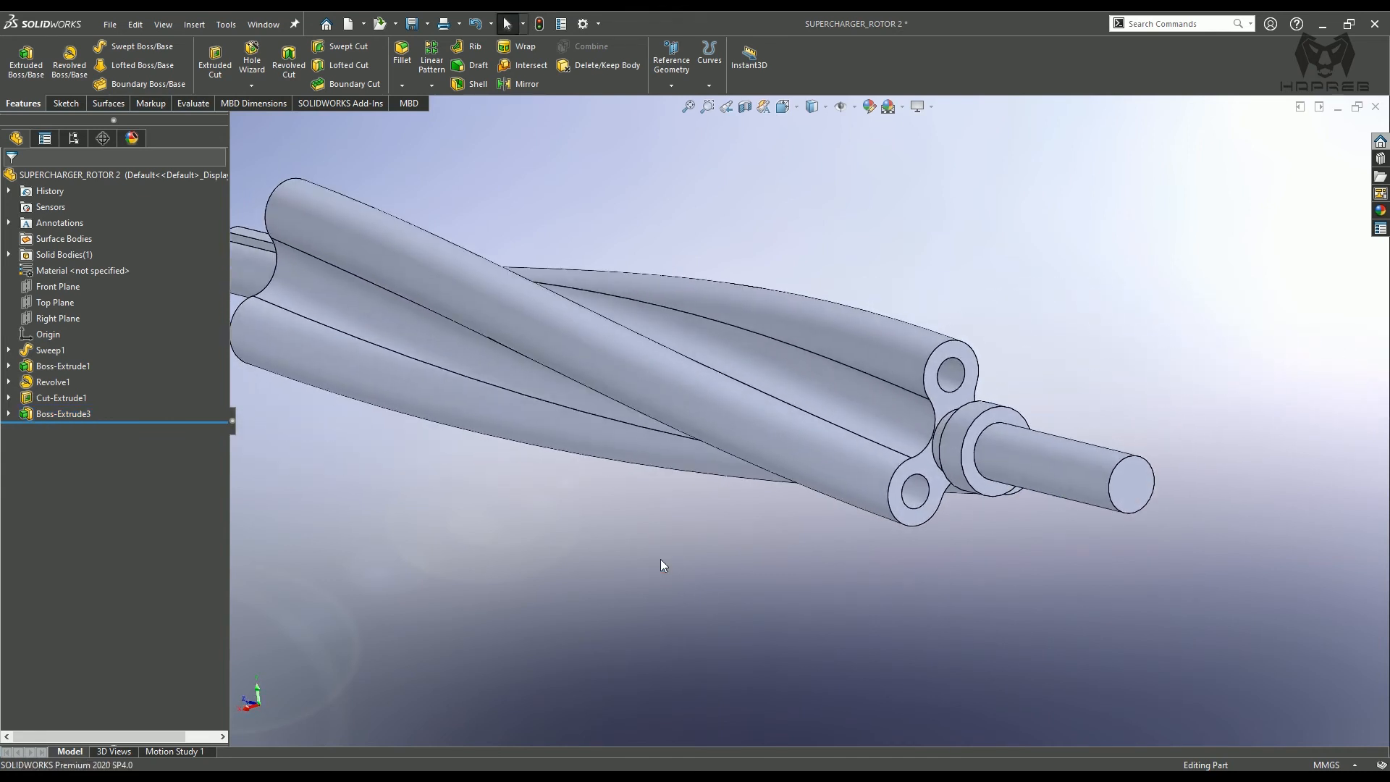
scroll(1186, 481, down, 4)
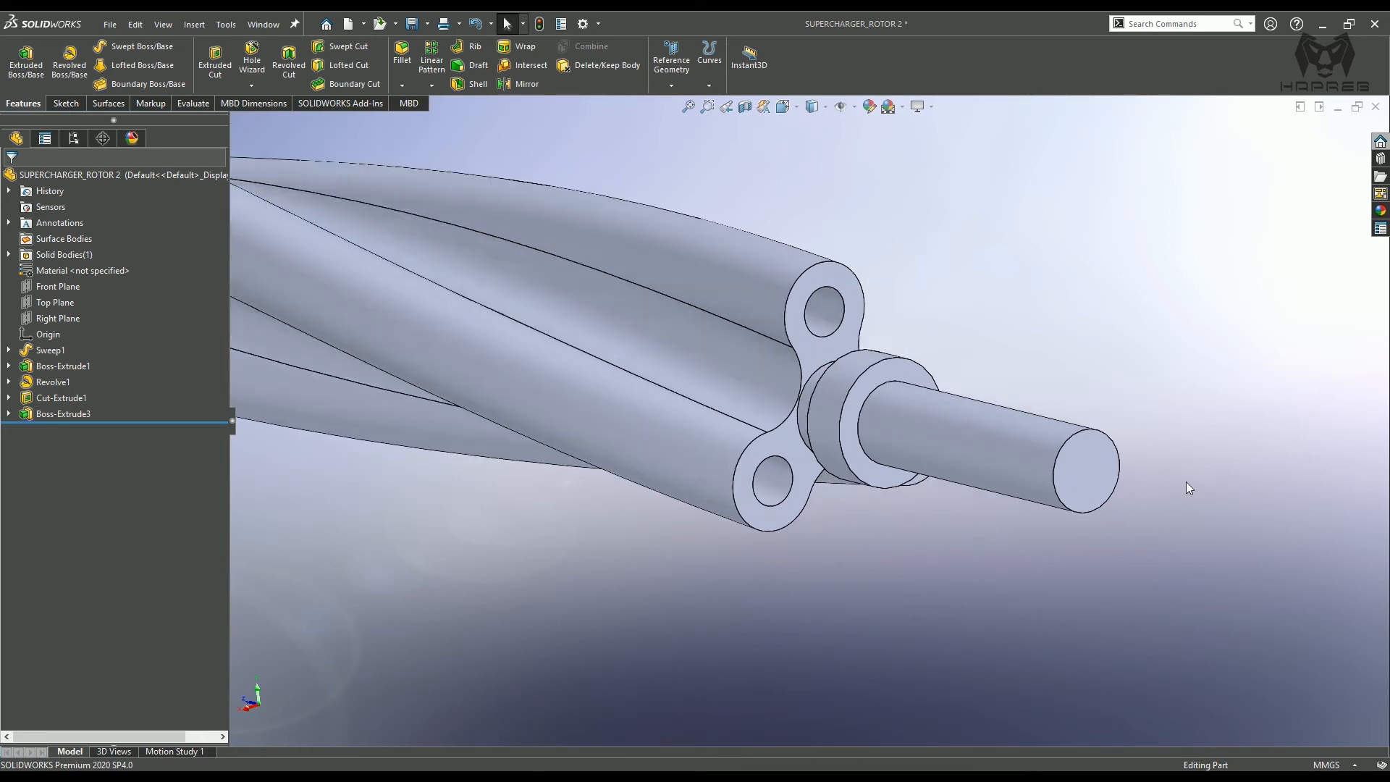
click(882, 446)
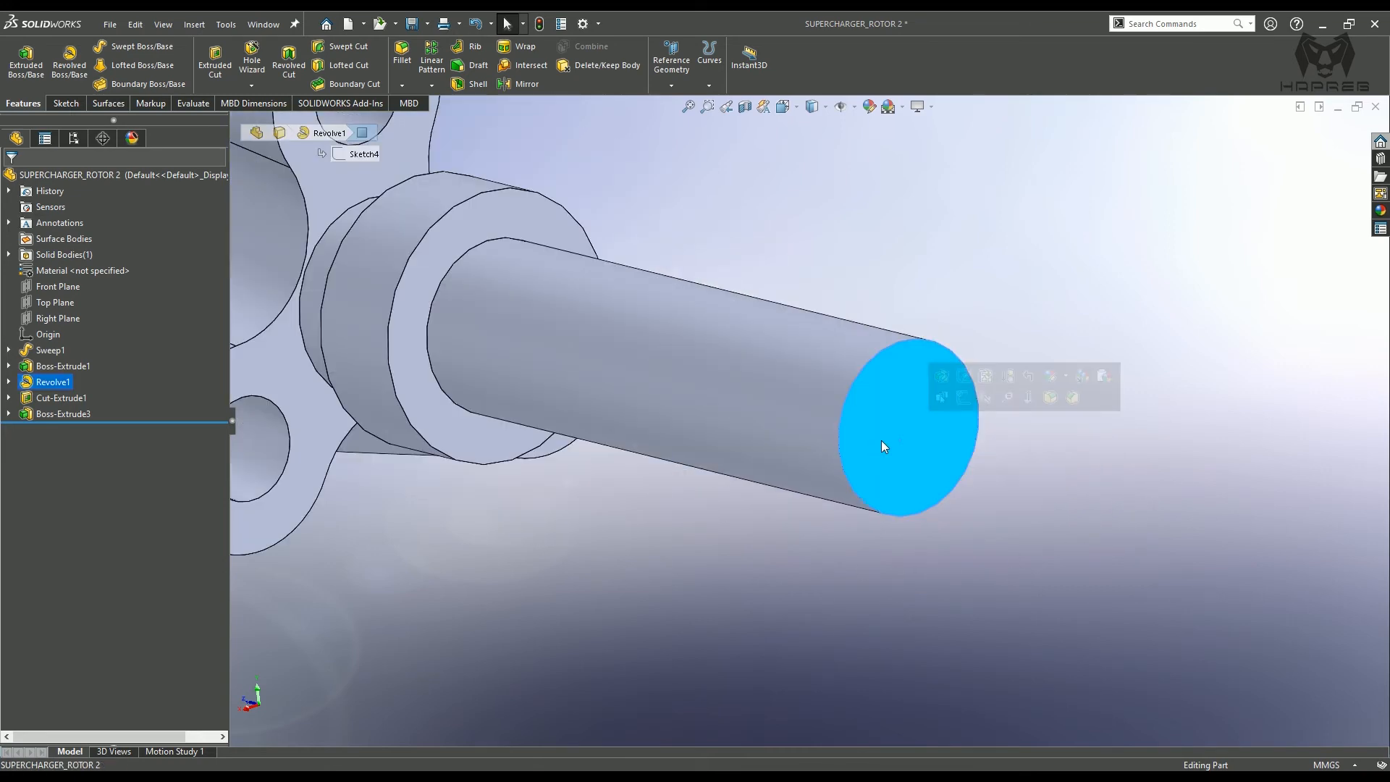
click(962, 398)
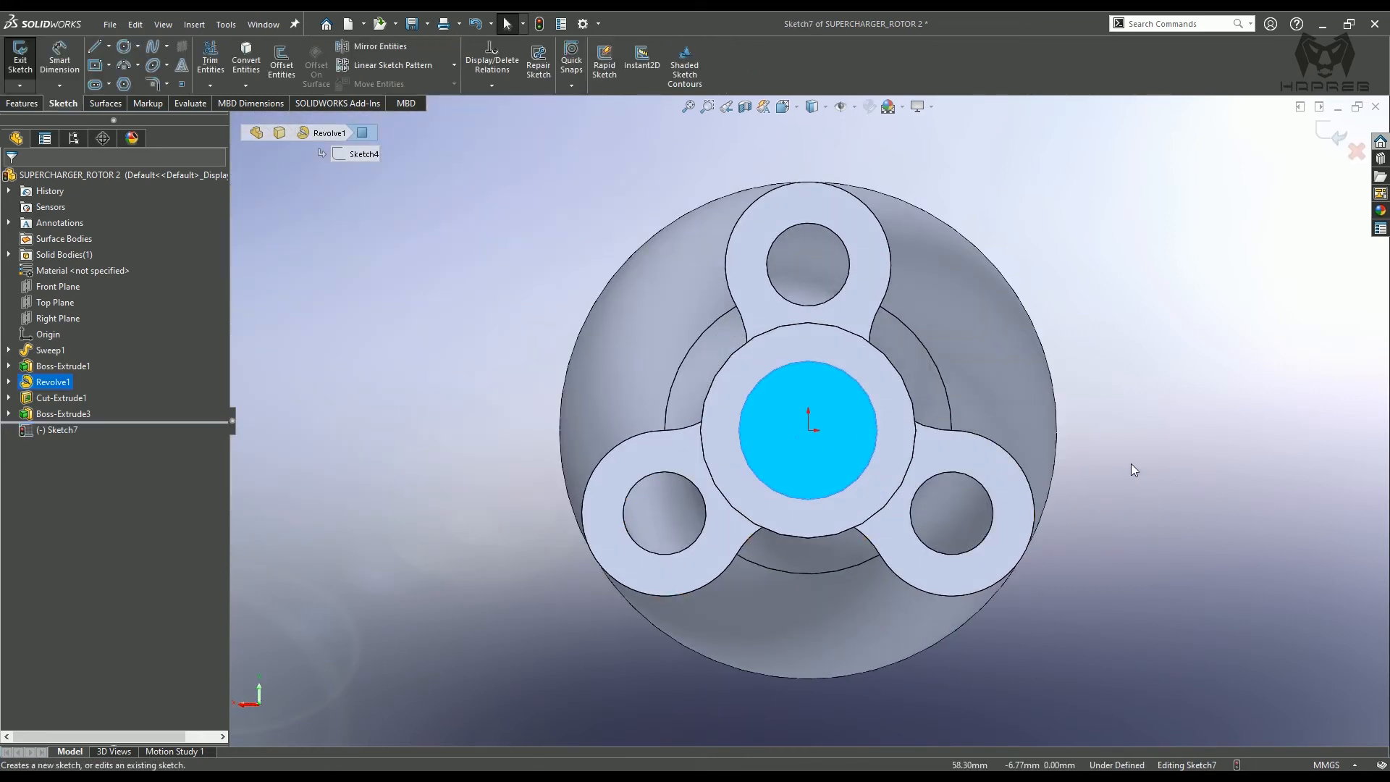
- Sketch a circle about 61 mm in diameter, centred on the origin, on the shaft's end face
click(383, 313)
click(125, 48)
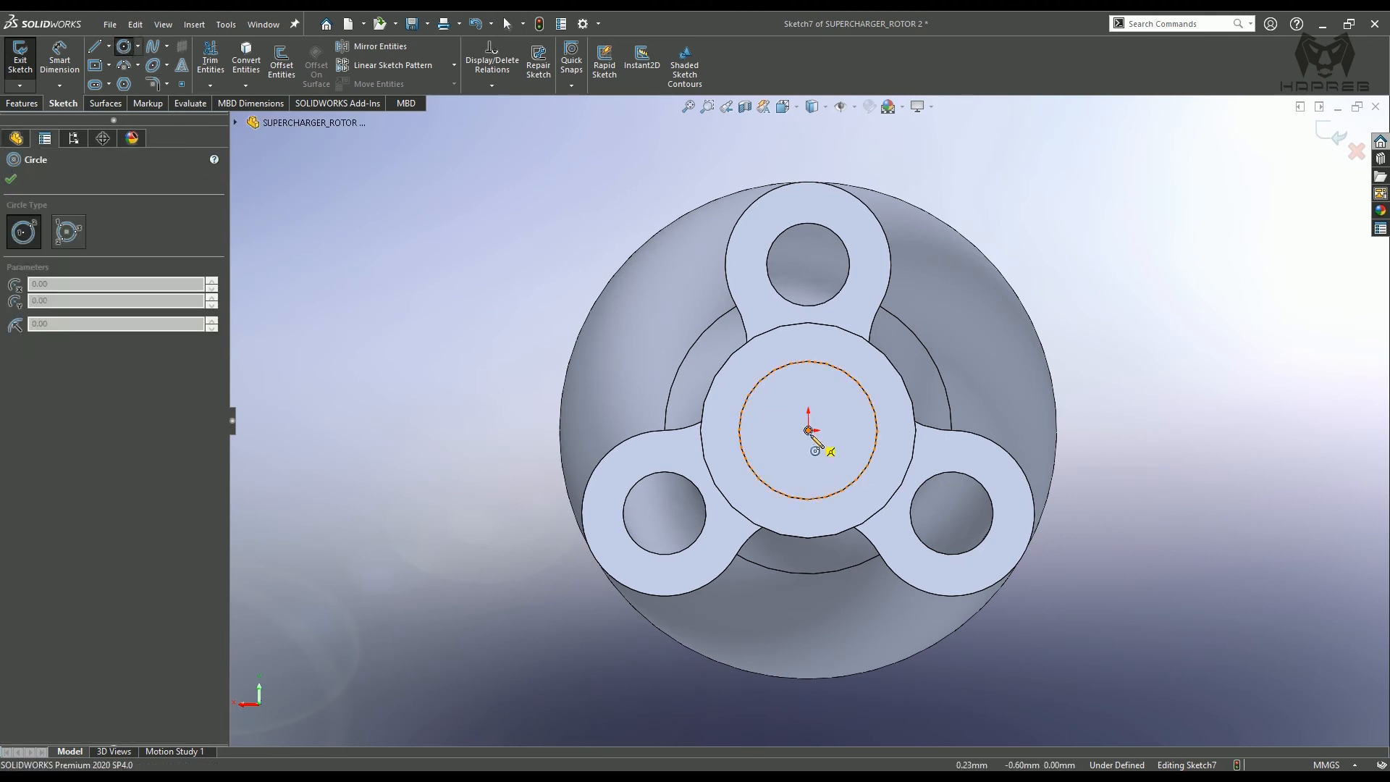
mouse_move(808, 430)
mouse_down()
mouse_move(791, 357)
mouse_move(735, 319)
mouse_move(688, 312)
mouse_up()
click(10, 178)
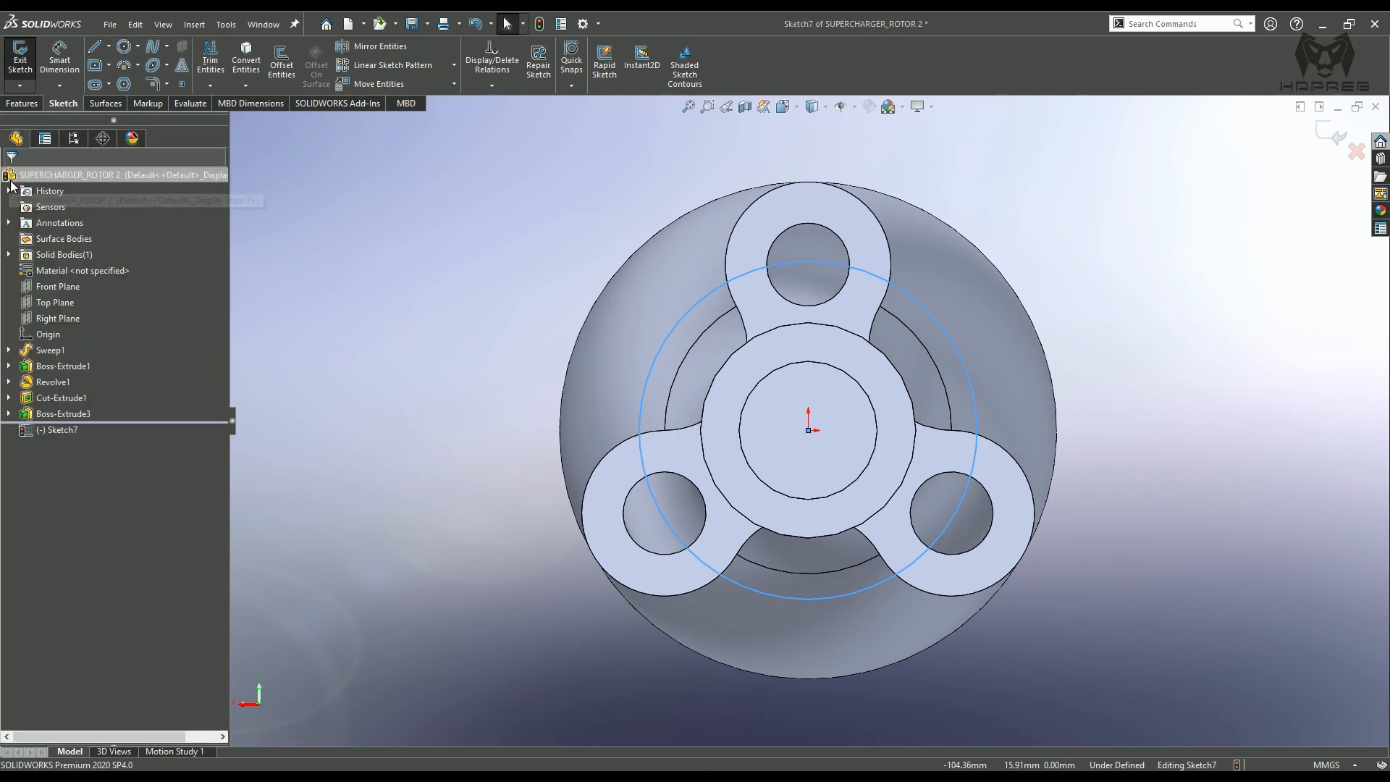
- Dimension the circle around the shaft end to a 60 mm diameter
click(59, 61)
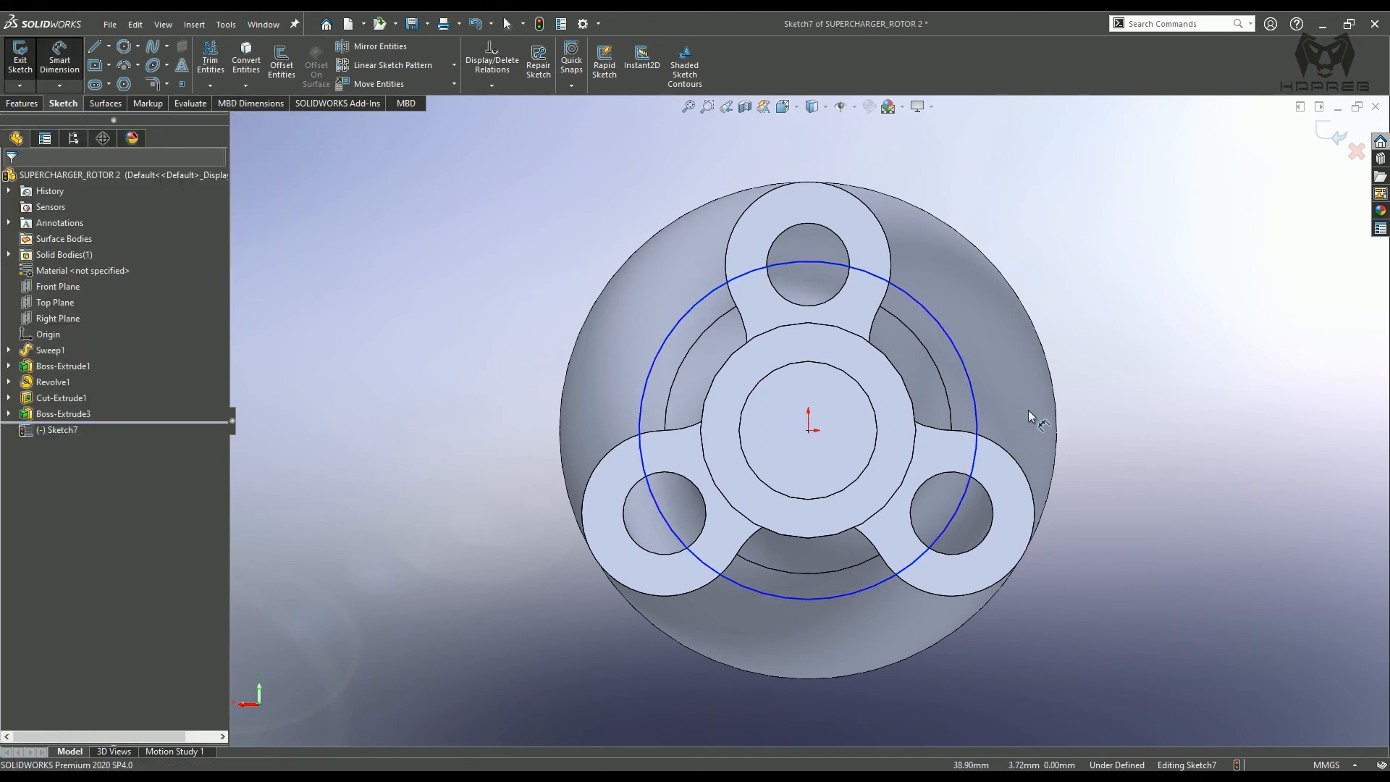
click(961, 353)
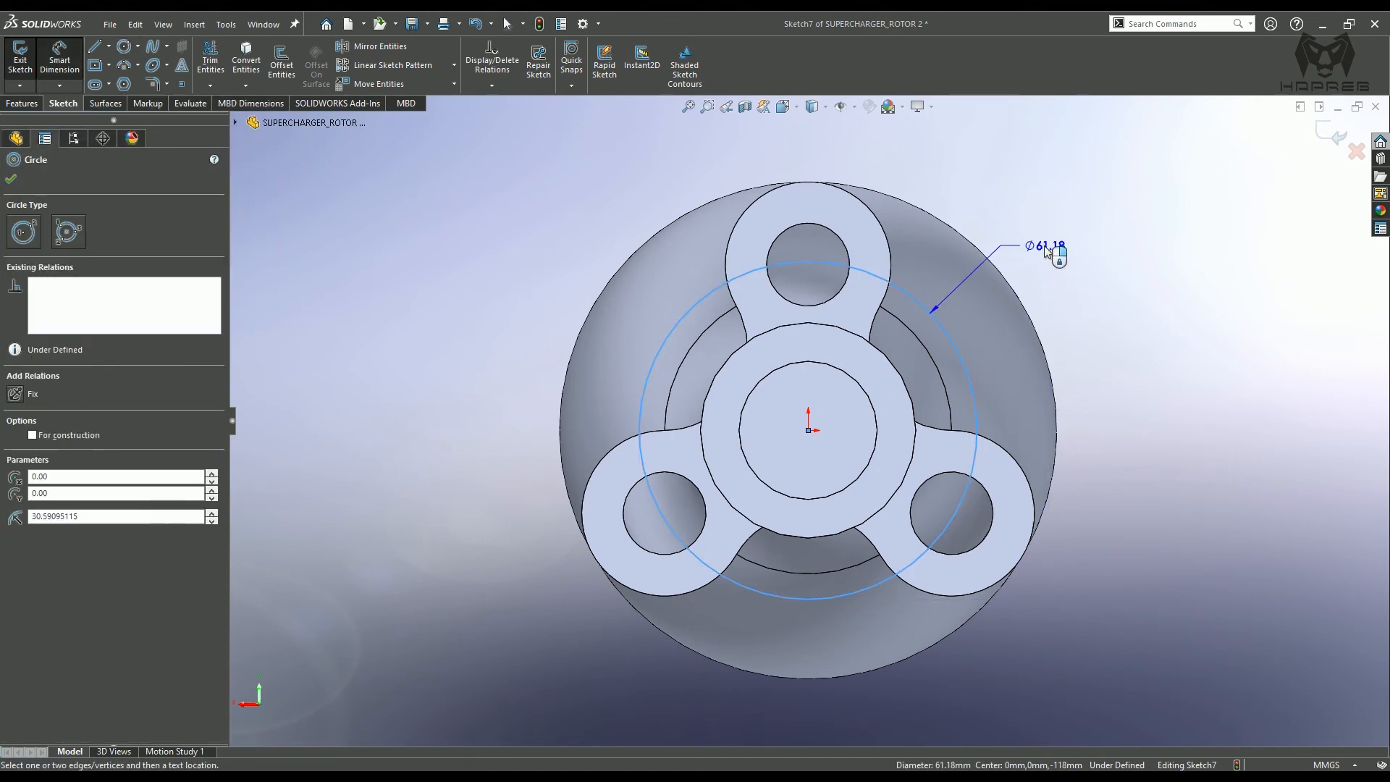
click(1046, 247)
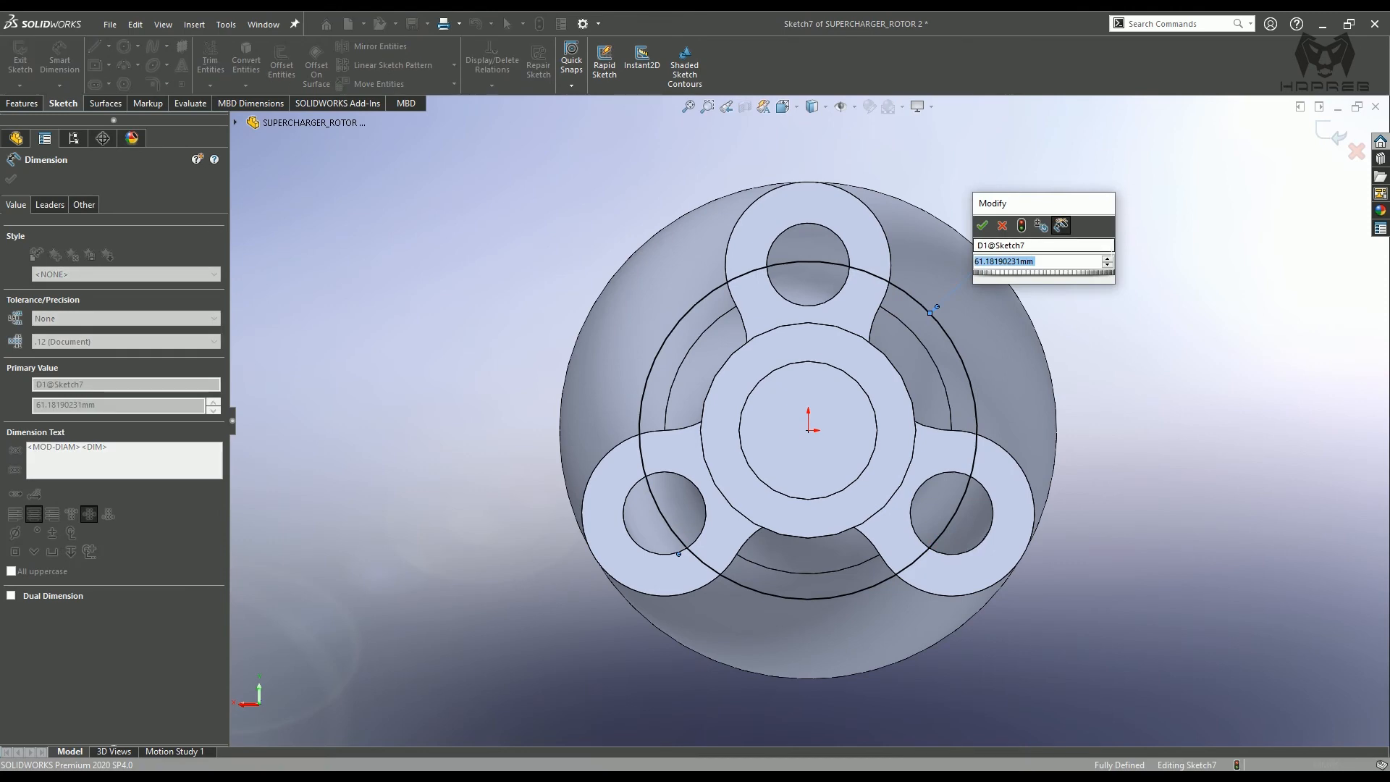
text(60)
key(Return)
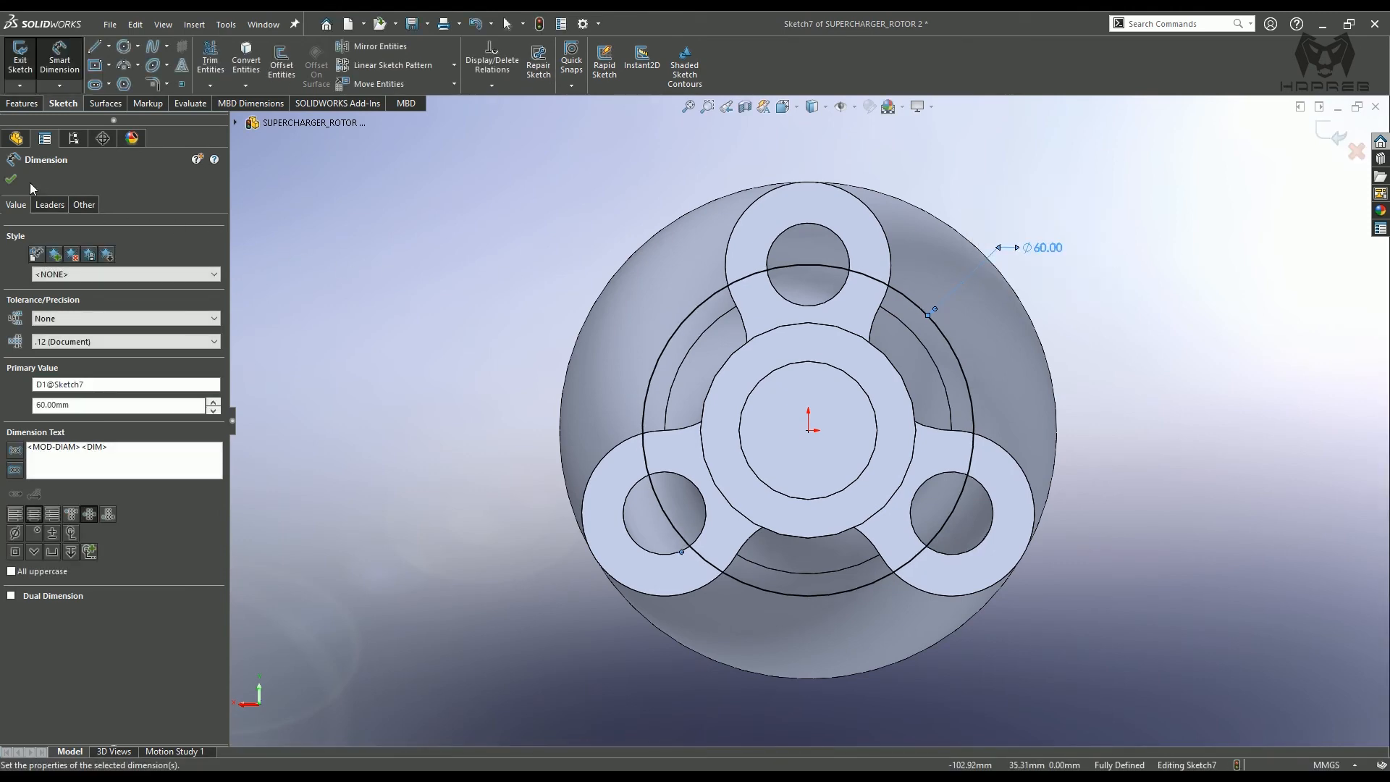
click(11, 179)
- Extrude the 60 mm circle as a merged 15 mm blind boss, reversed toward the rotor
scroll(971, 487, up, 3)
middle_drag(971, 487, 1013, 497)
scroll(1161, 467, up, 1)
scroll(1161, 470, down, 4)
middle_drag(836, 482, 959, 508)
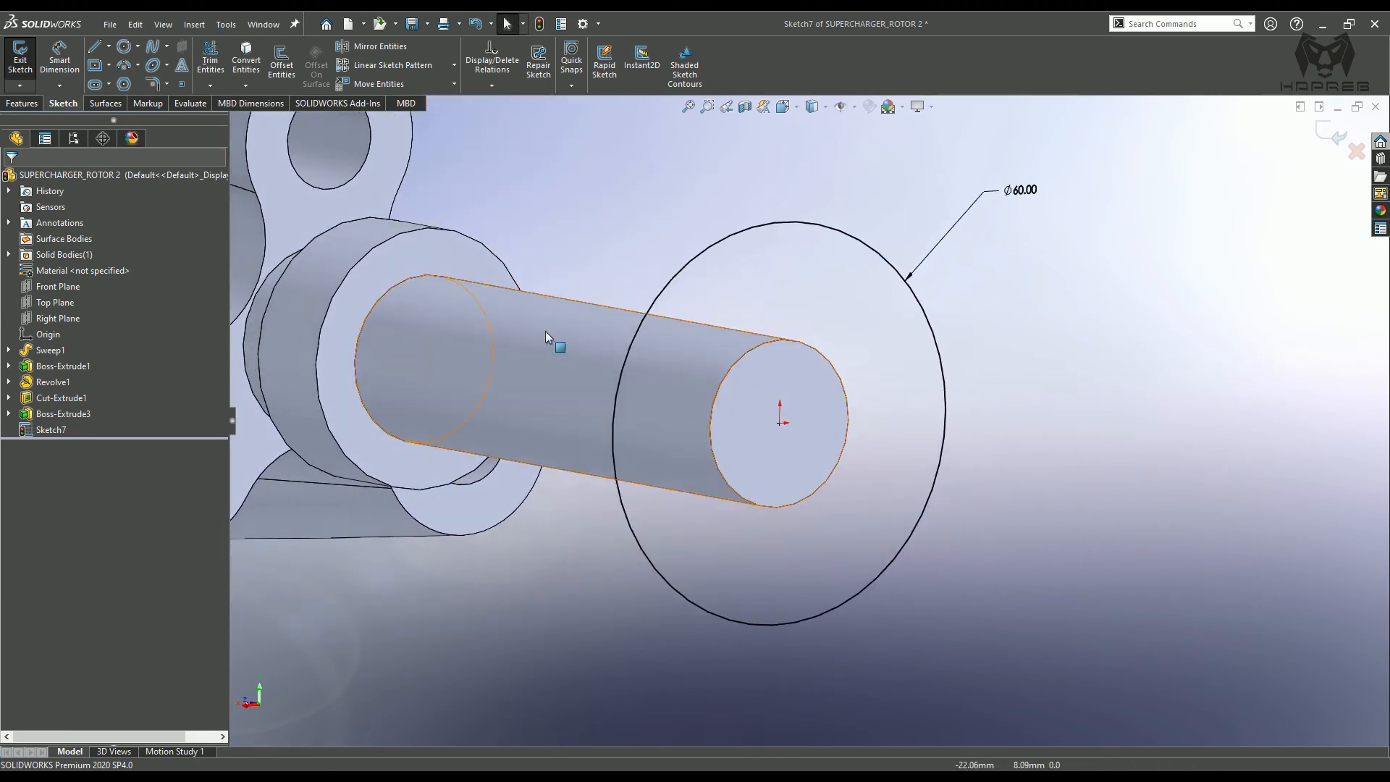
click(26, 104)
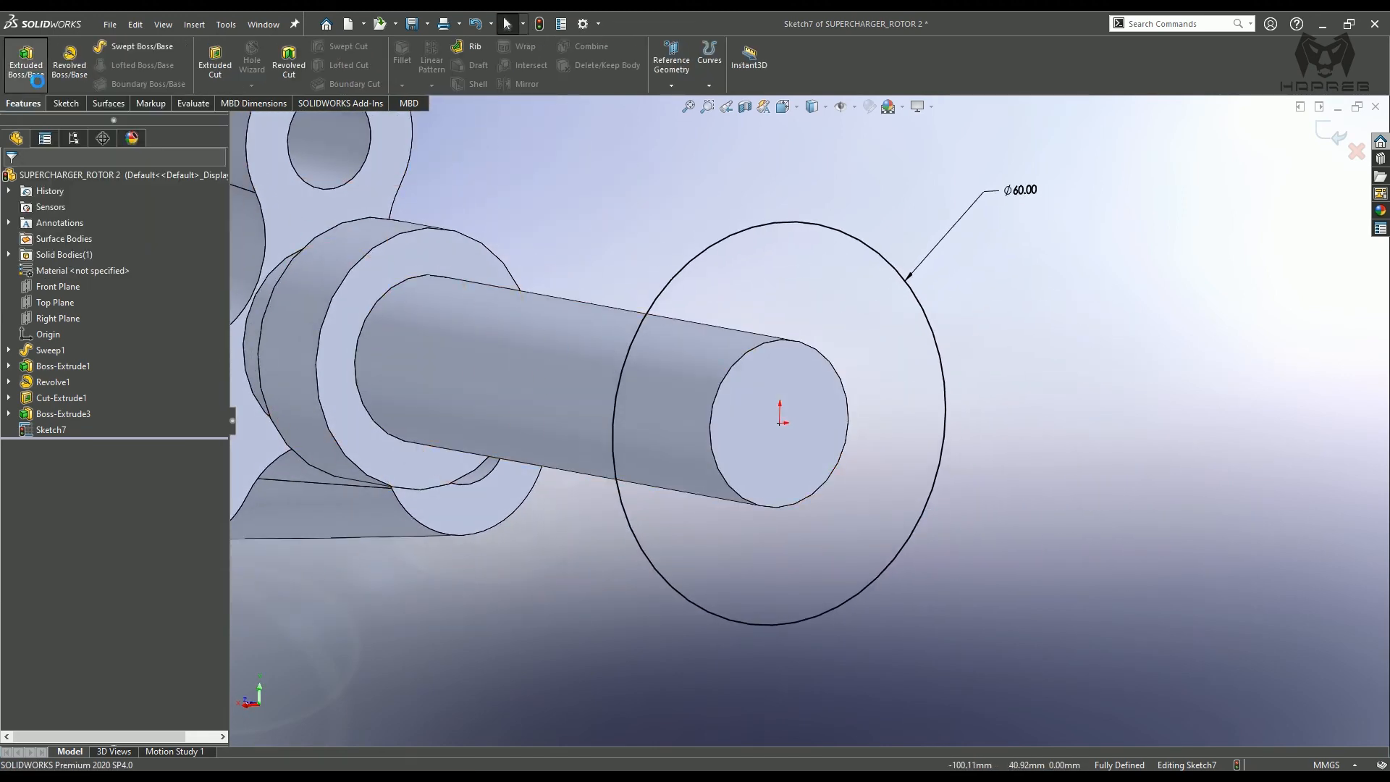
click(28, 69)
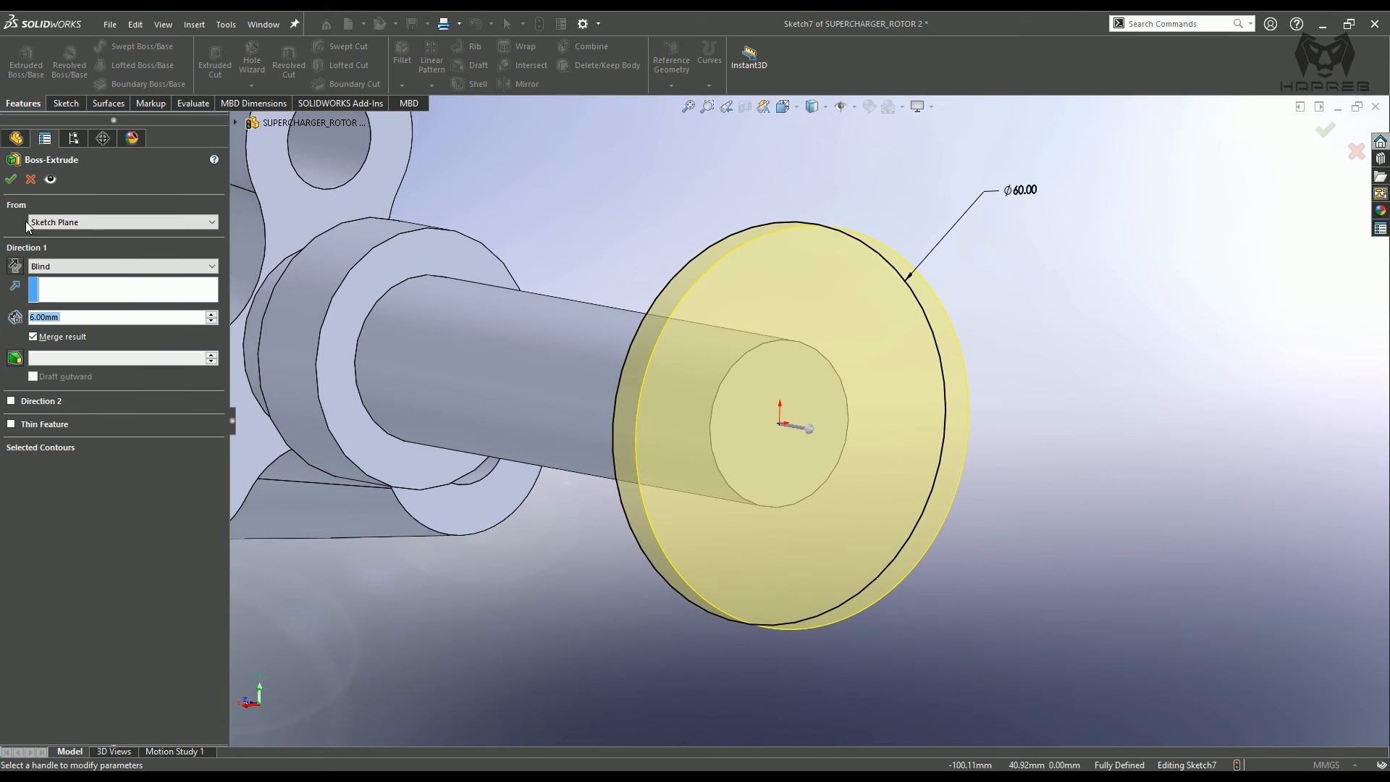
text(15)
key(Return)
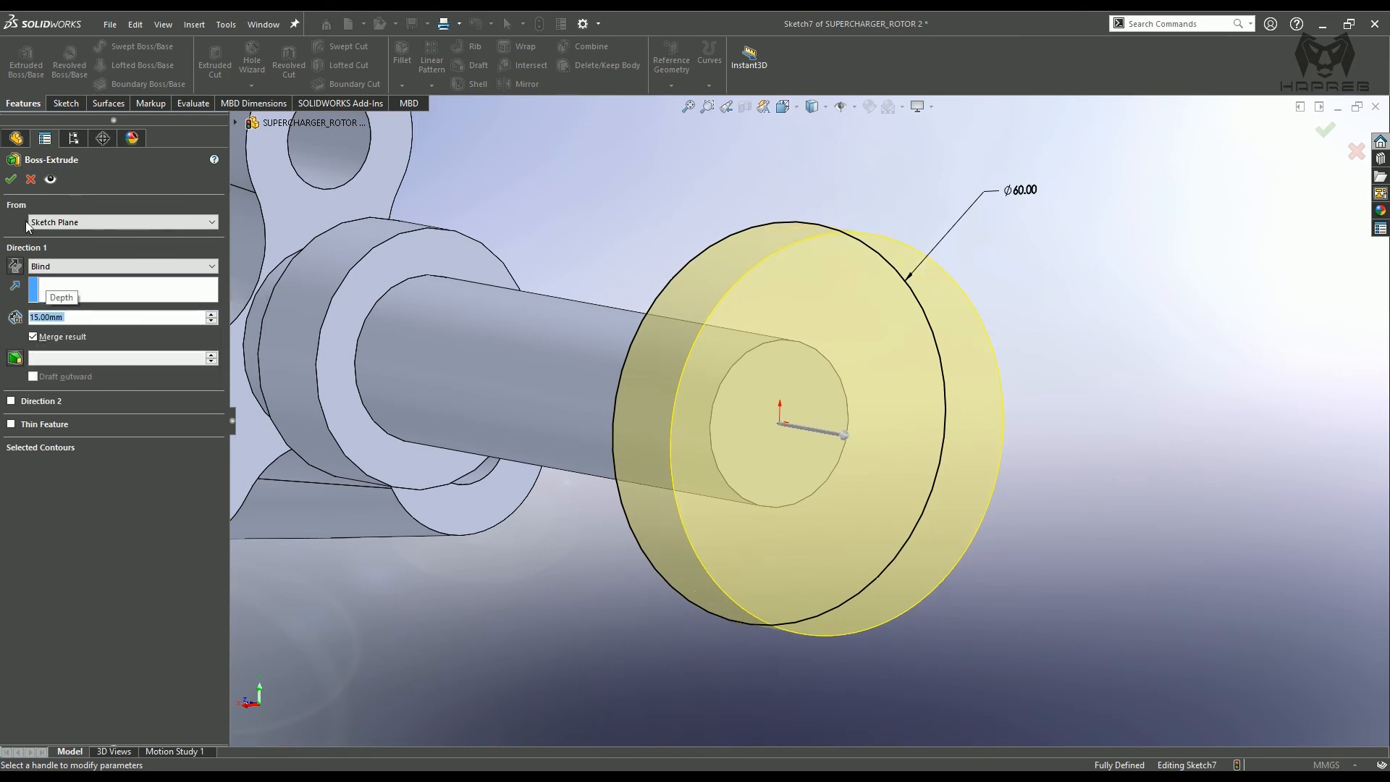
click(17, 266)
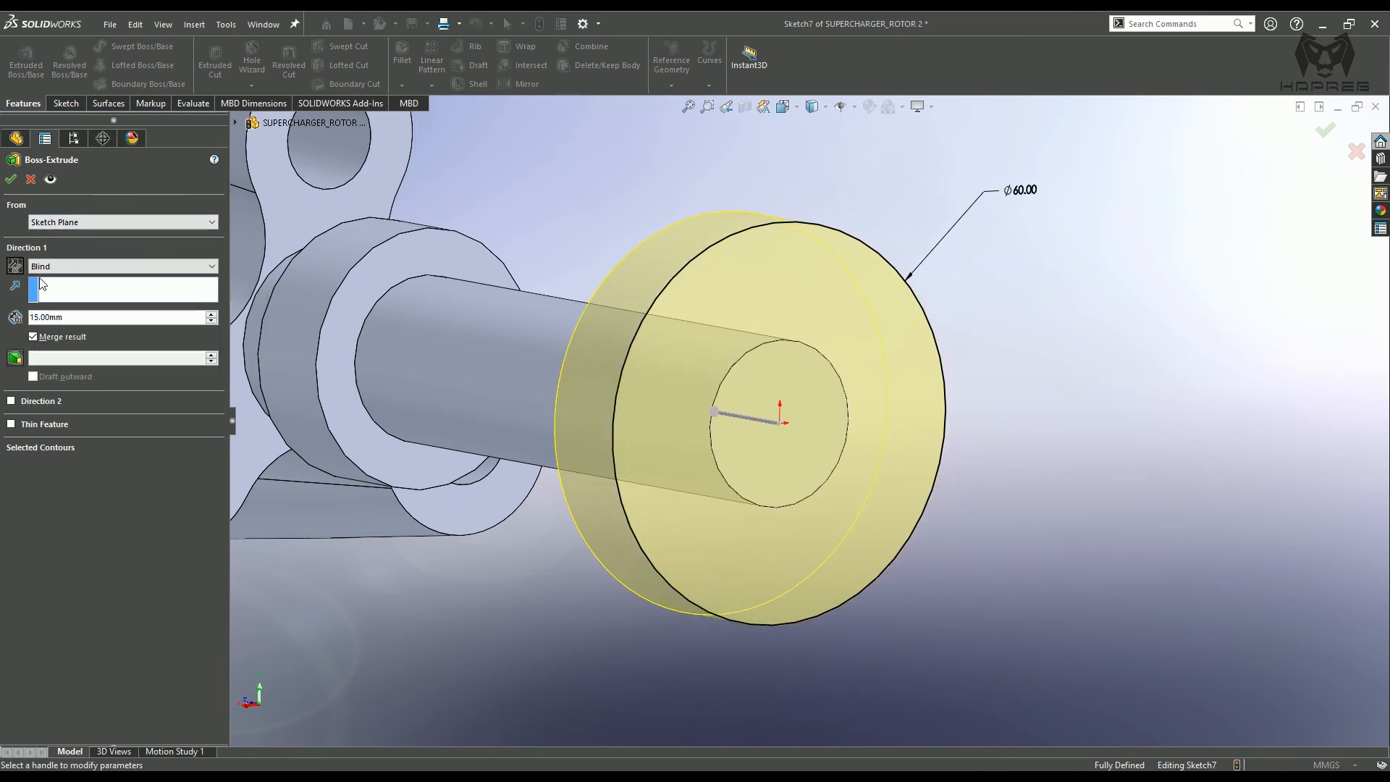
middle_drag(869, 595, 974, 614)
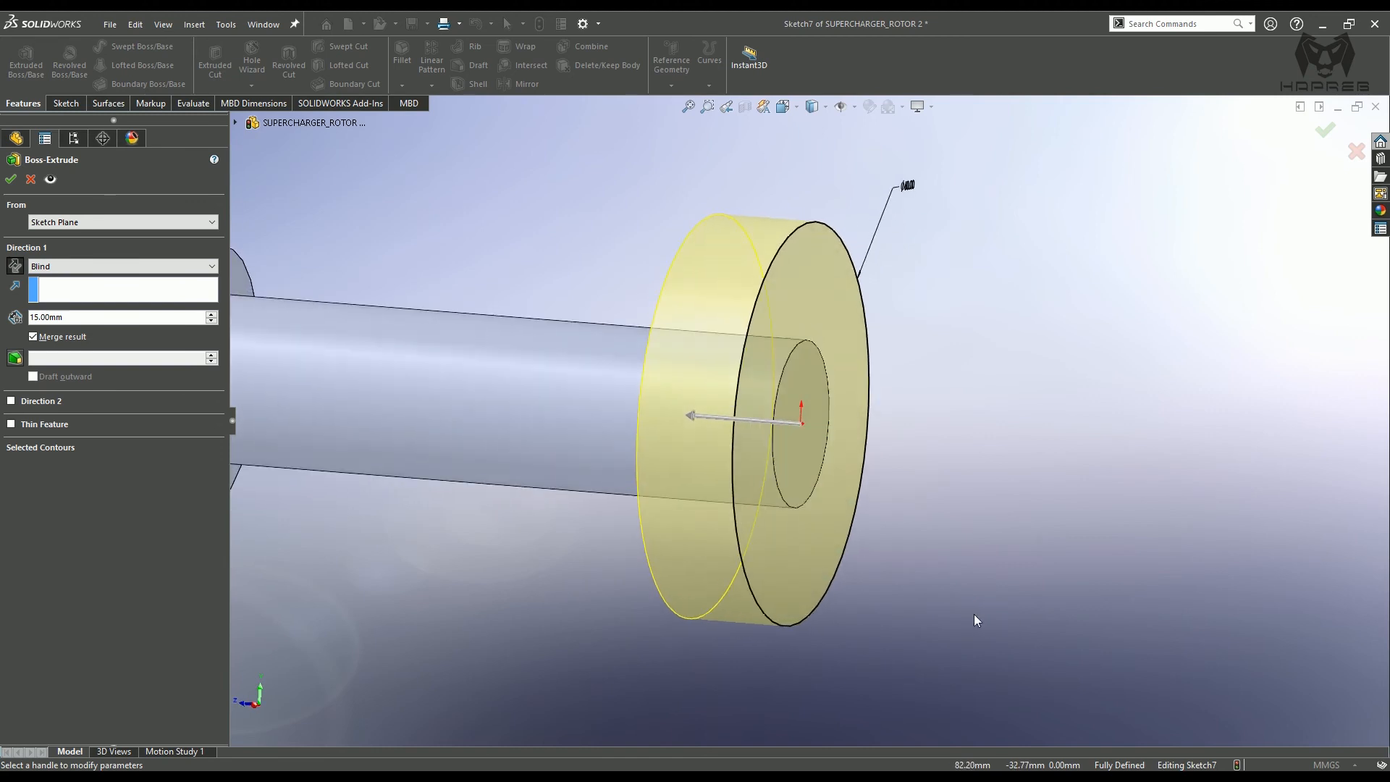
click(10, 181)
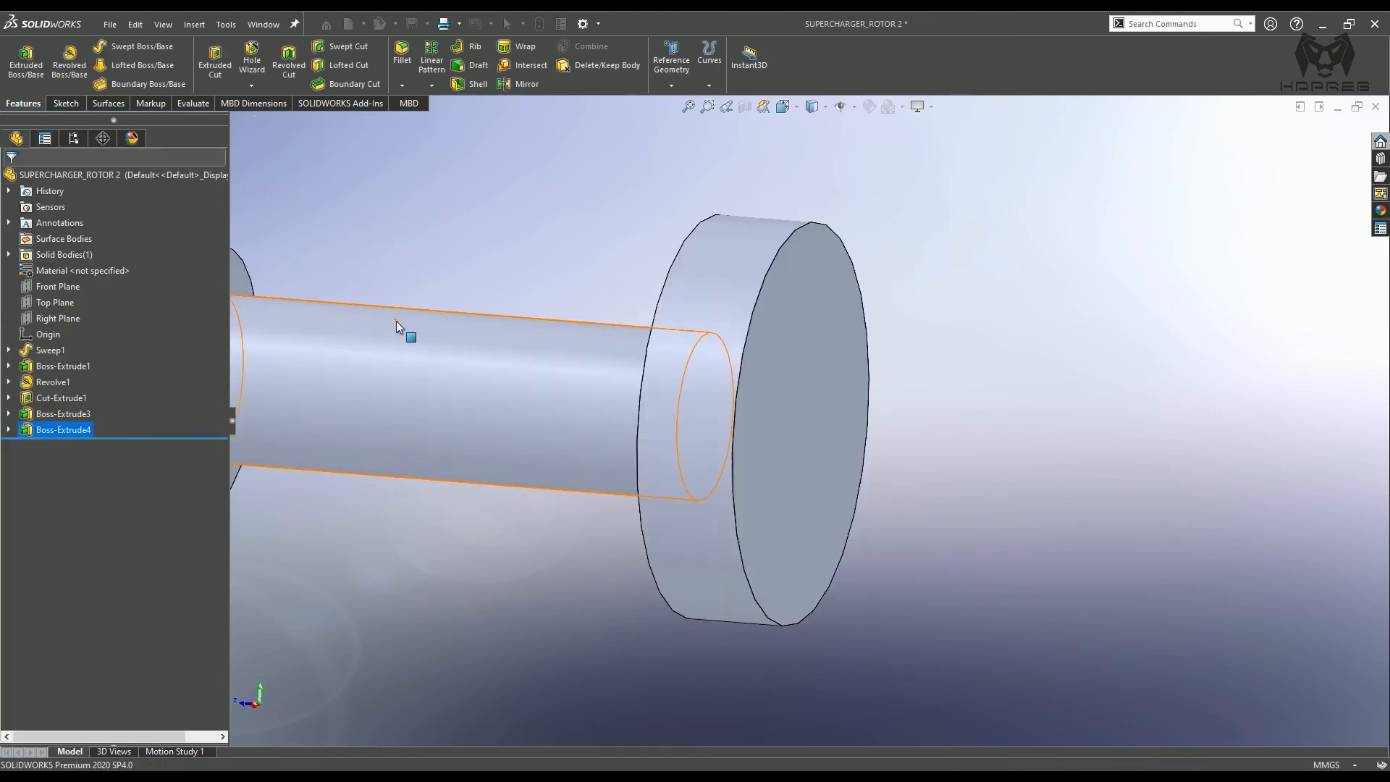
- Start a sketch on the outer circular face of the new disc at the shaft end
middle_drag(403, 331, 838, 427)
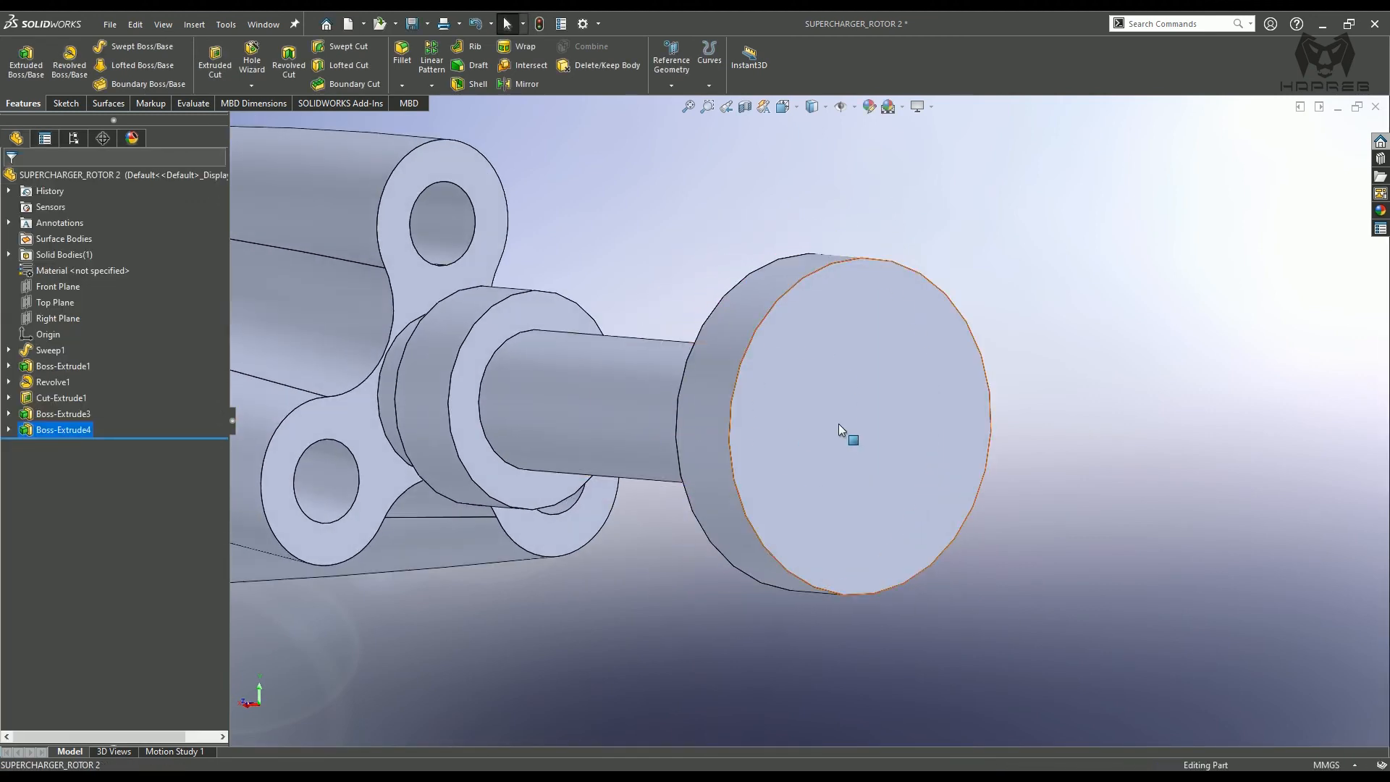
click(911, 341)
click(970, 302)
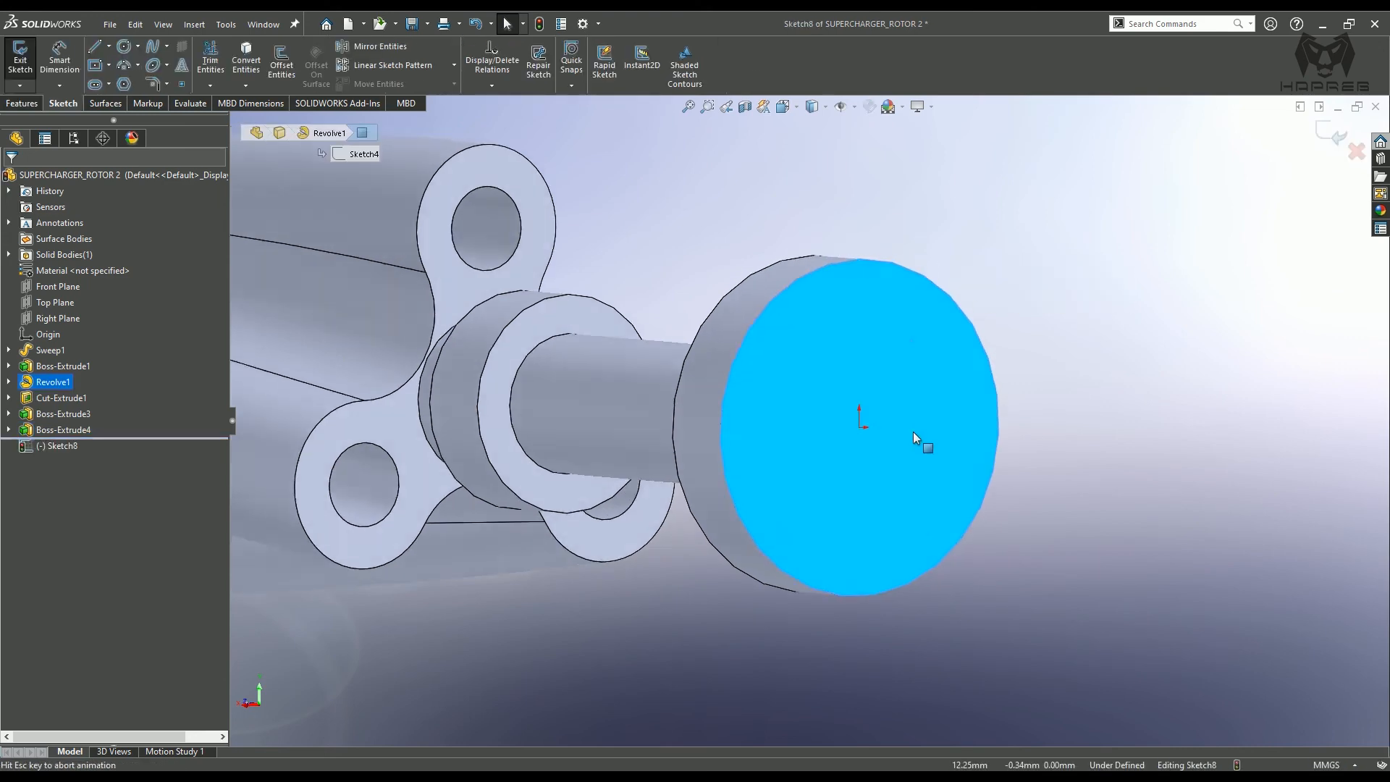
click(418, 331)
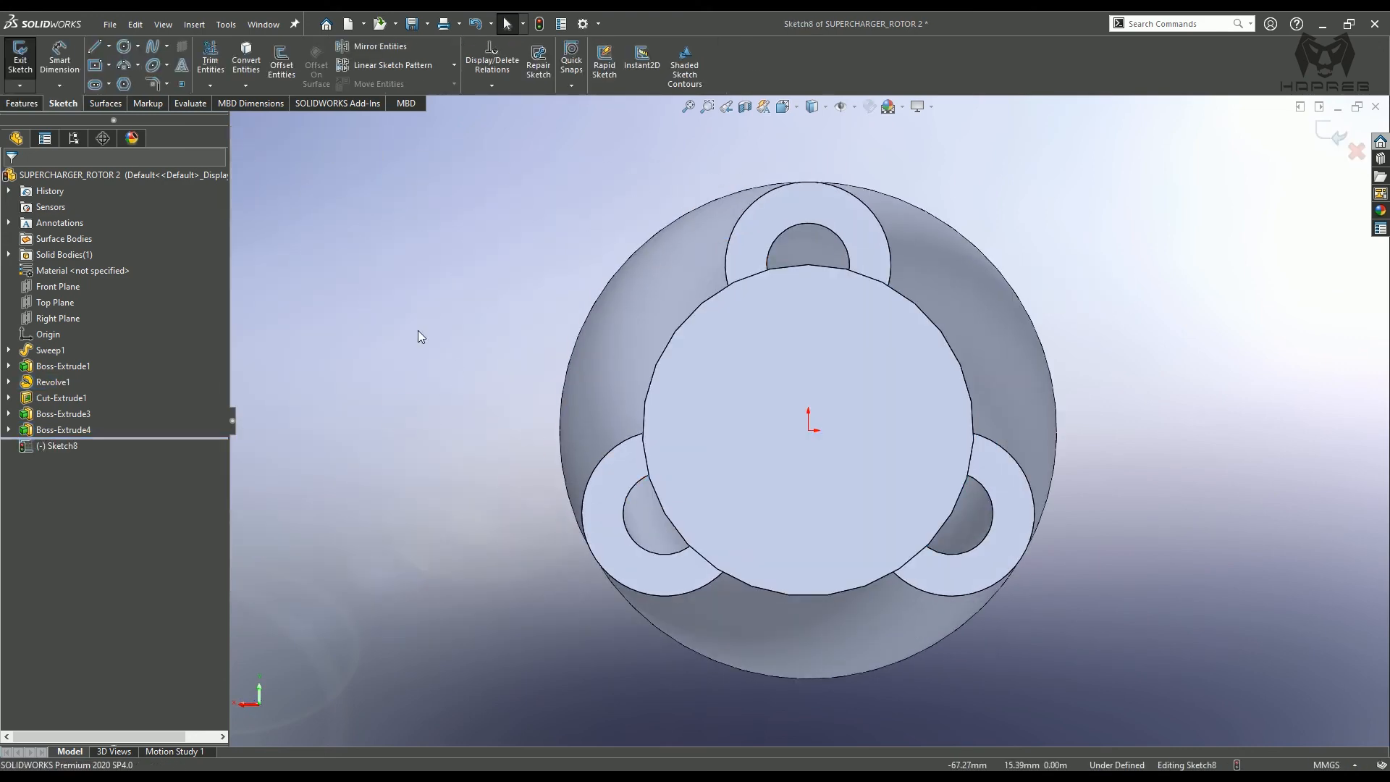
- Sketch a circle about 37 mm in diameter at the origin and one about 6 mm in diameter centred on its uppermost point
click(124, 47)
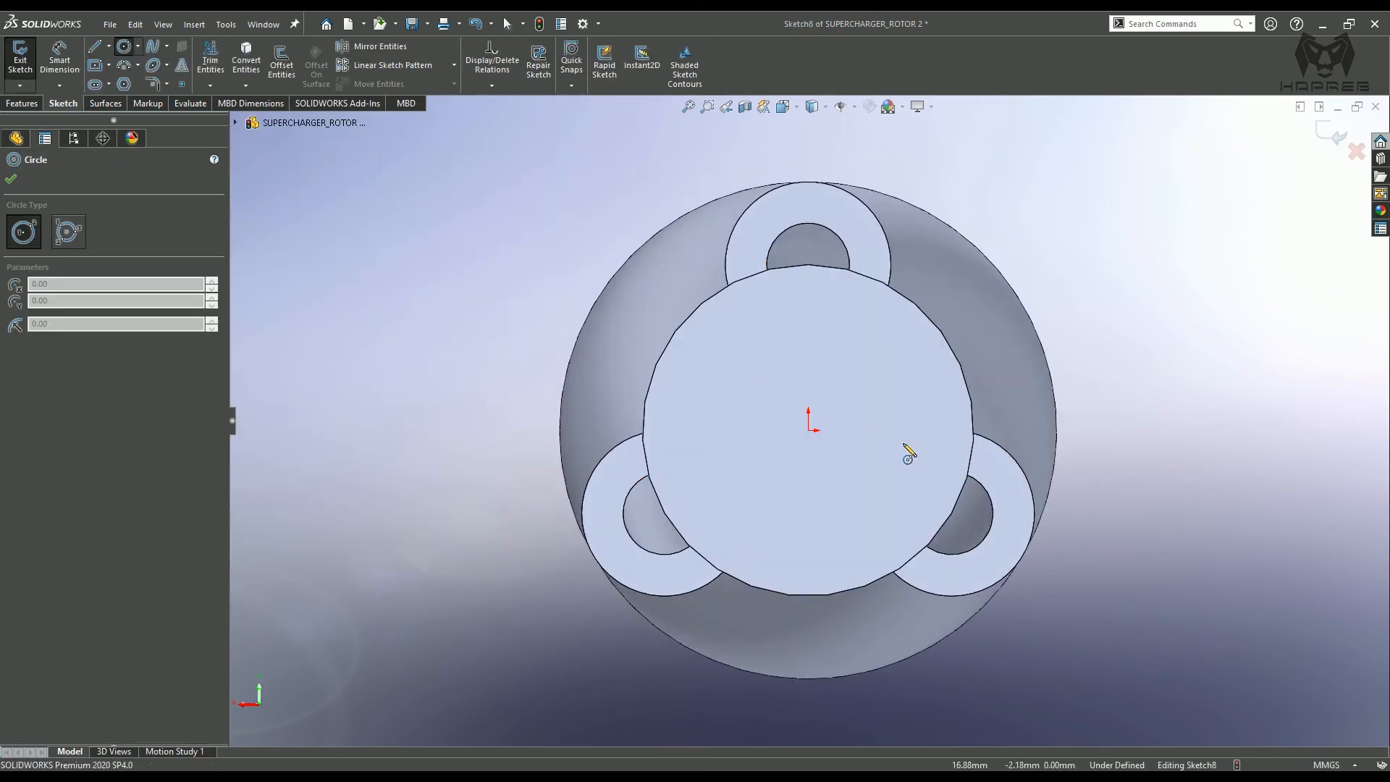
click(808, 430)
click(862, 347)
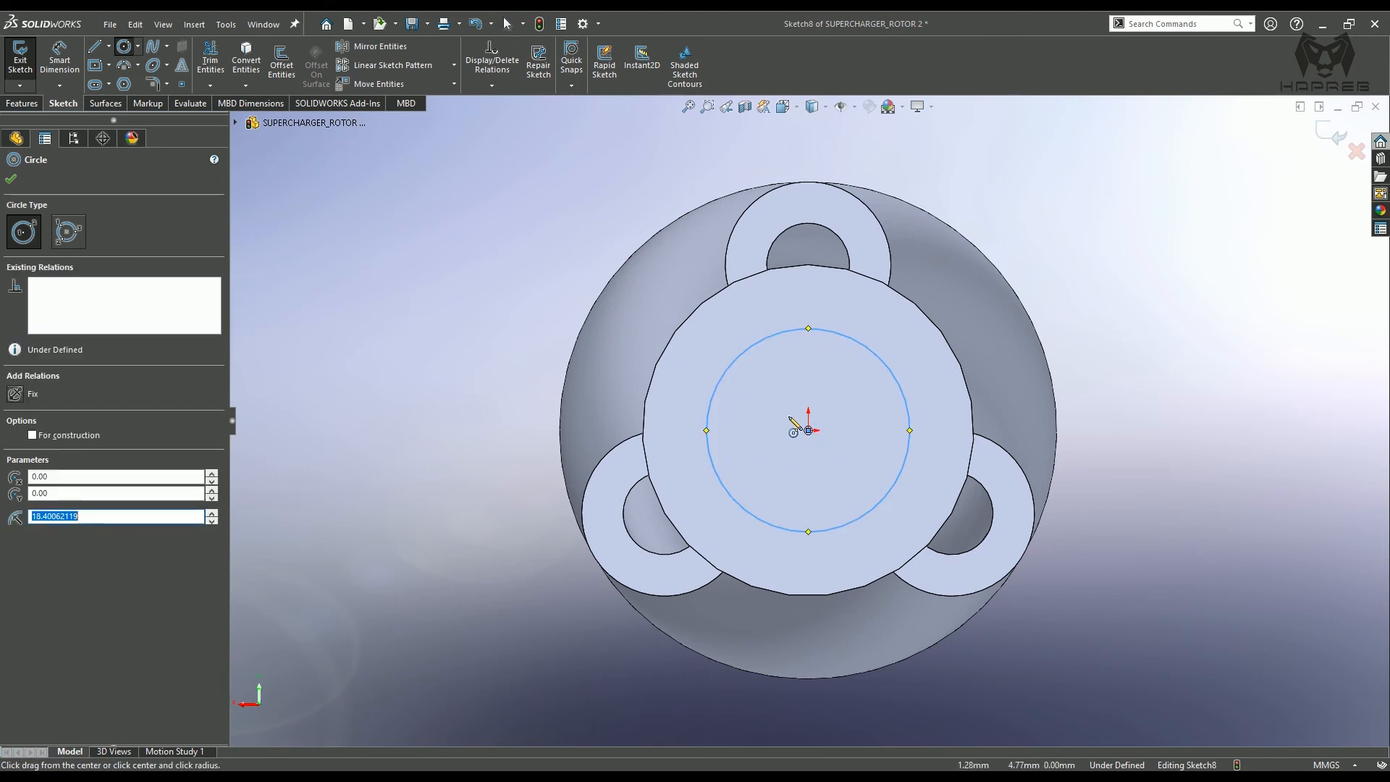
click(11, 180)
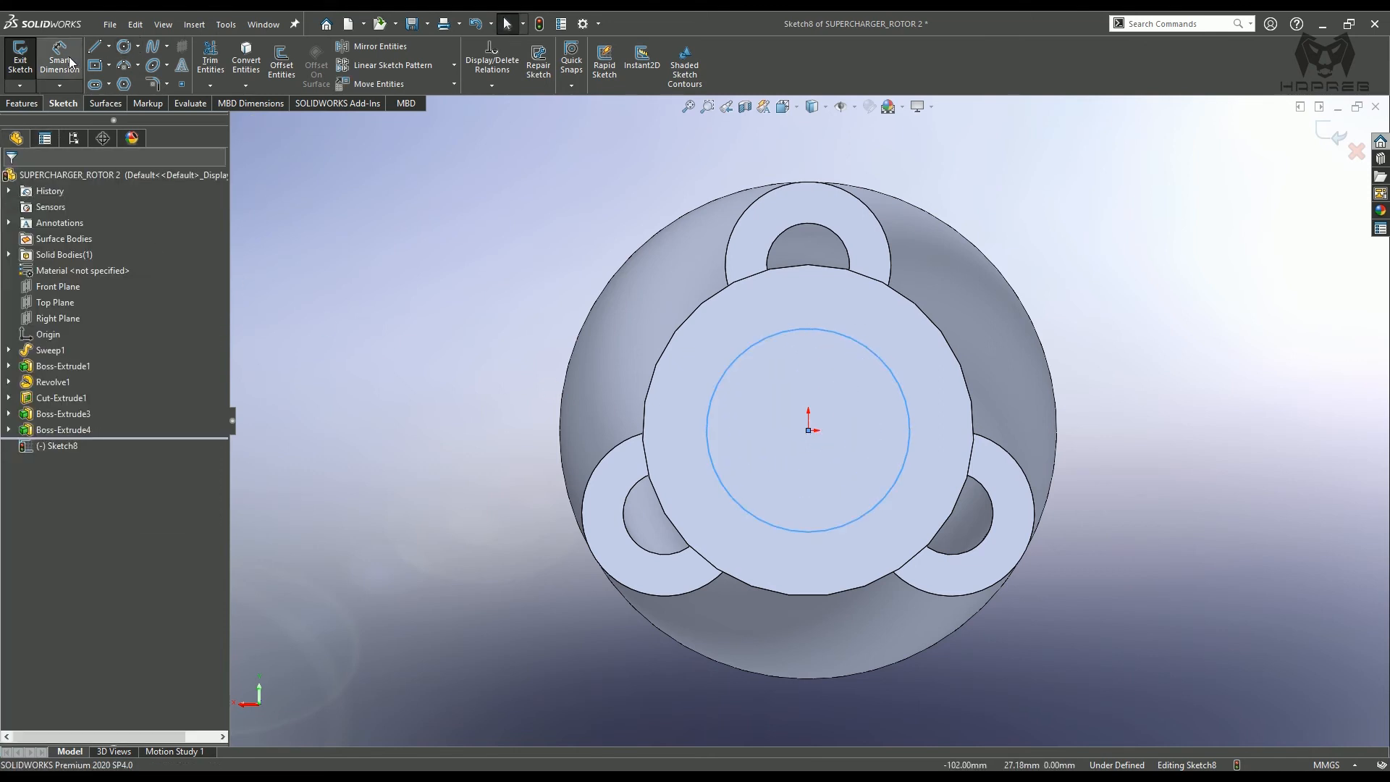
click(123, 46)
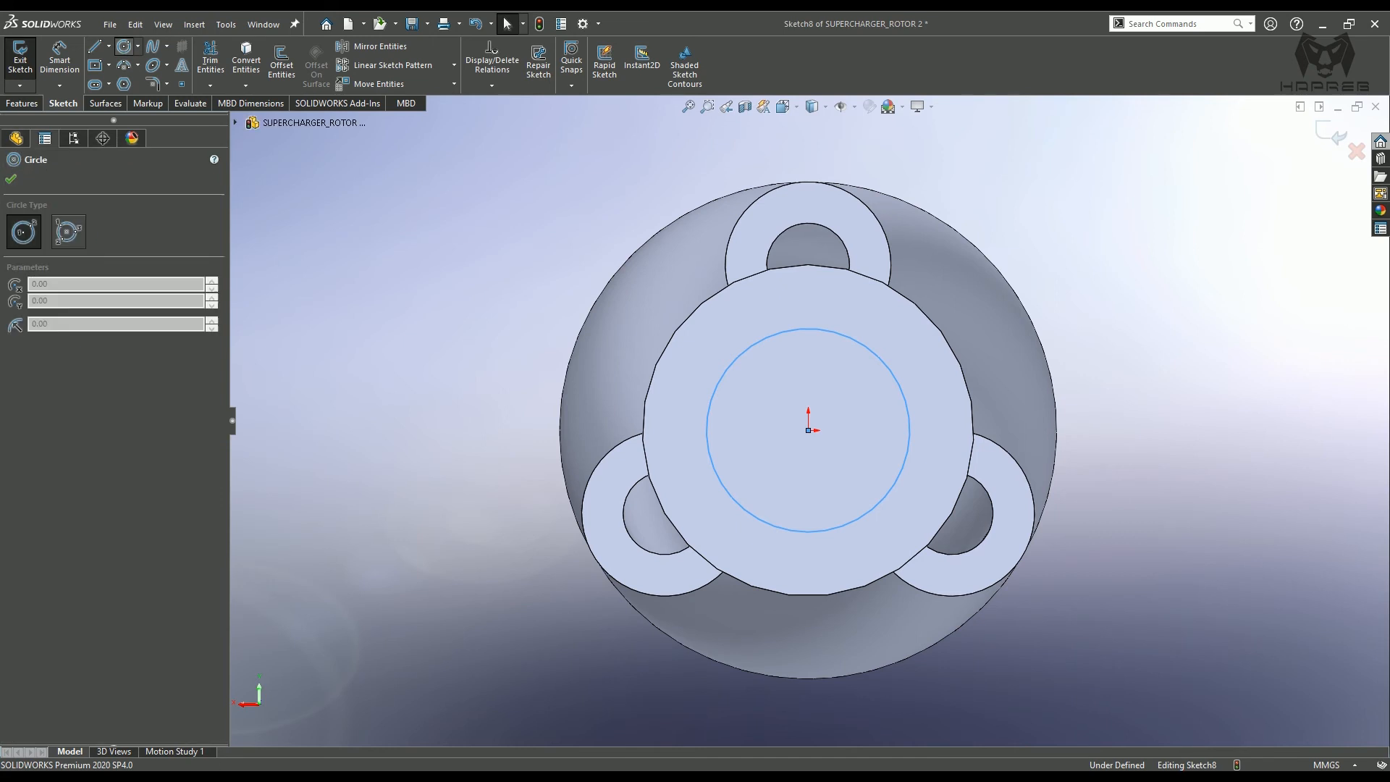
click(808, 329)
click(814, 315)
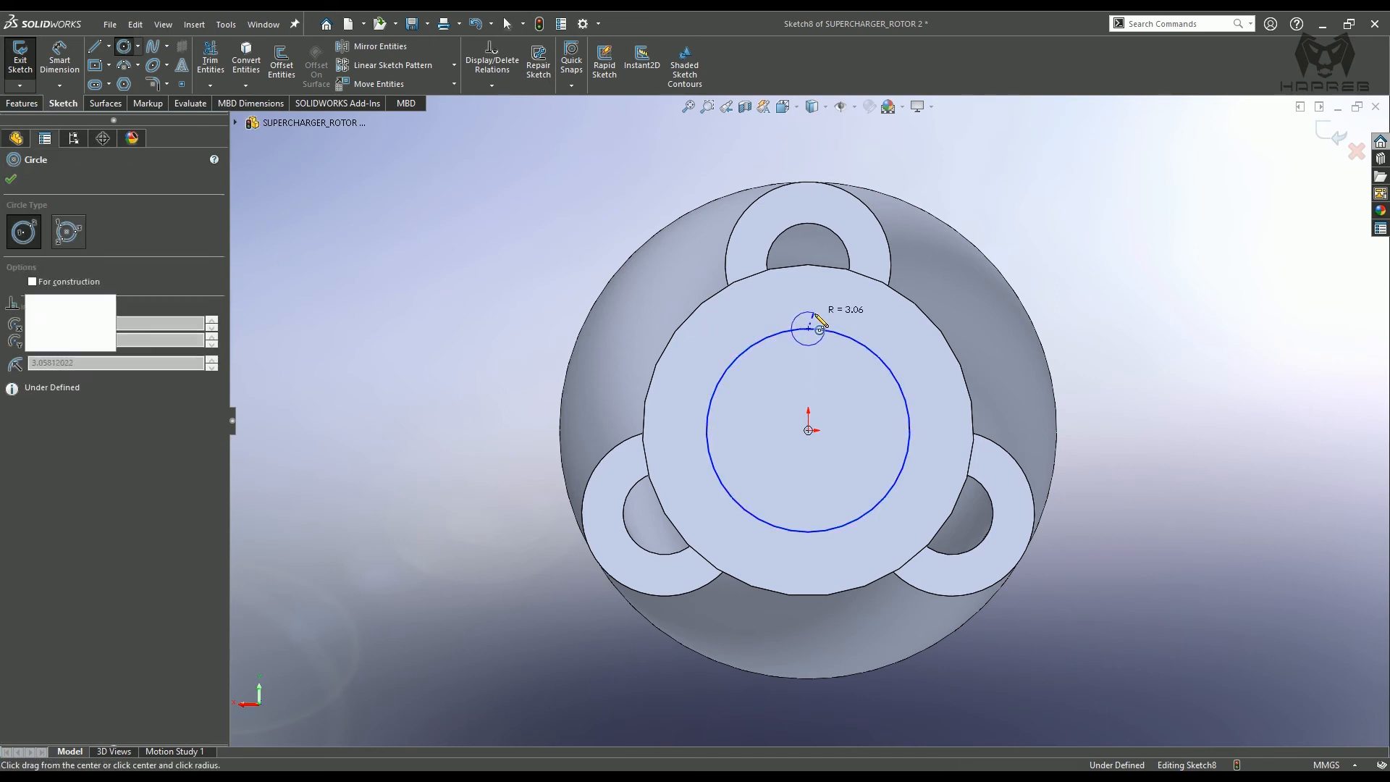
click(11, 179)
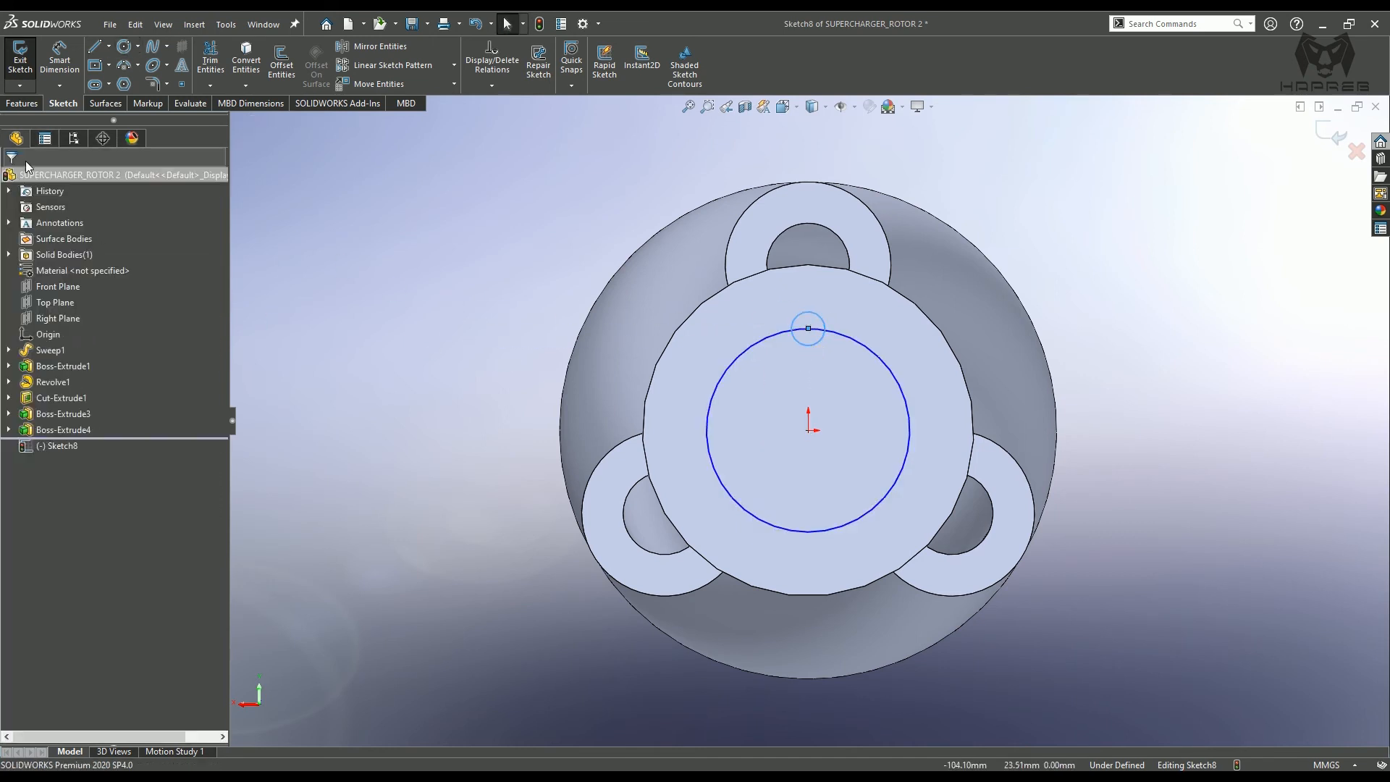
- Dimension the origin-centred circle to a 38 mm diameter and the small circle above it to 5 mm
click(59, 59)
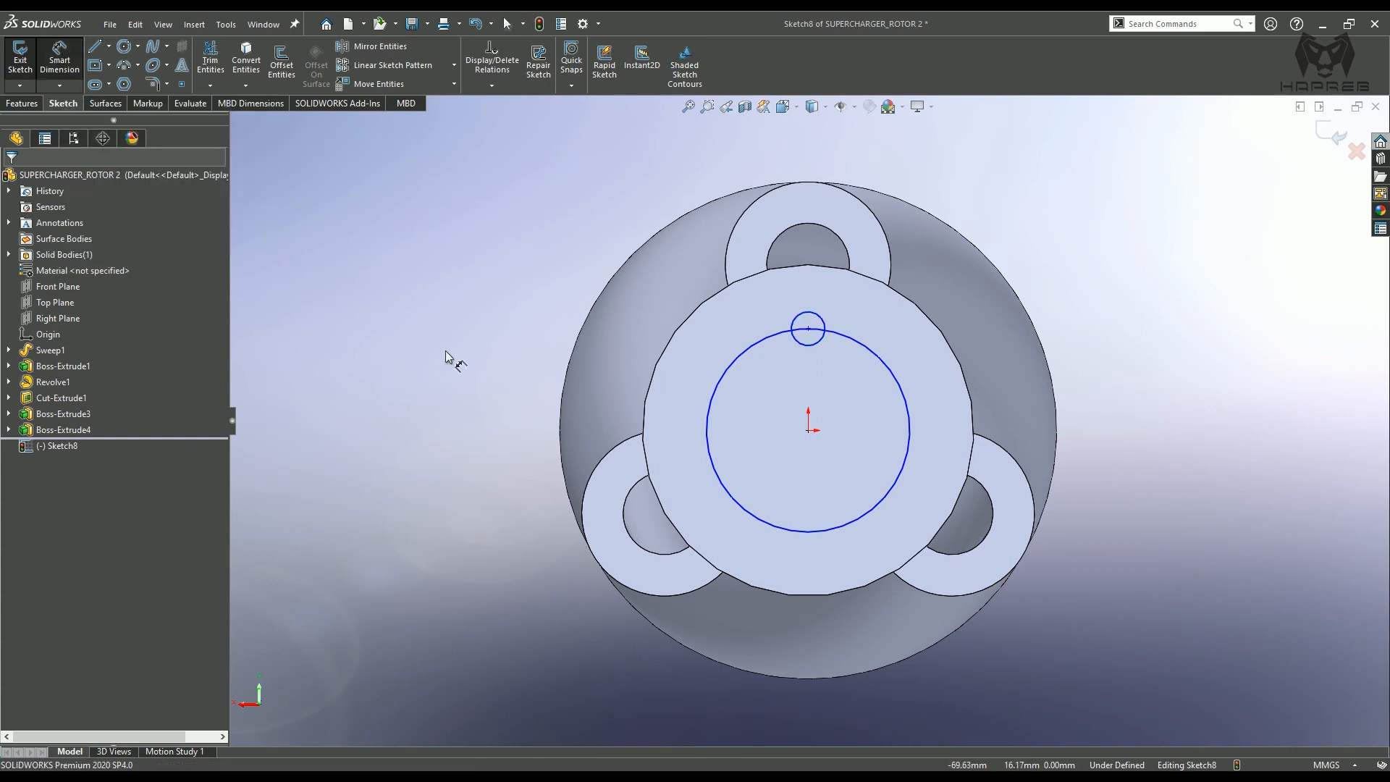
click(893, 367)
click(957, 307)
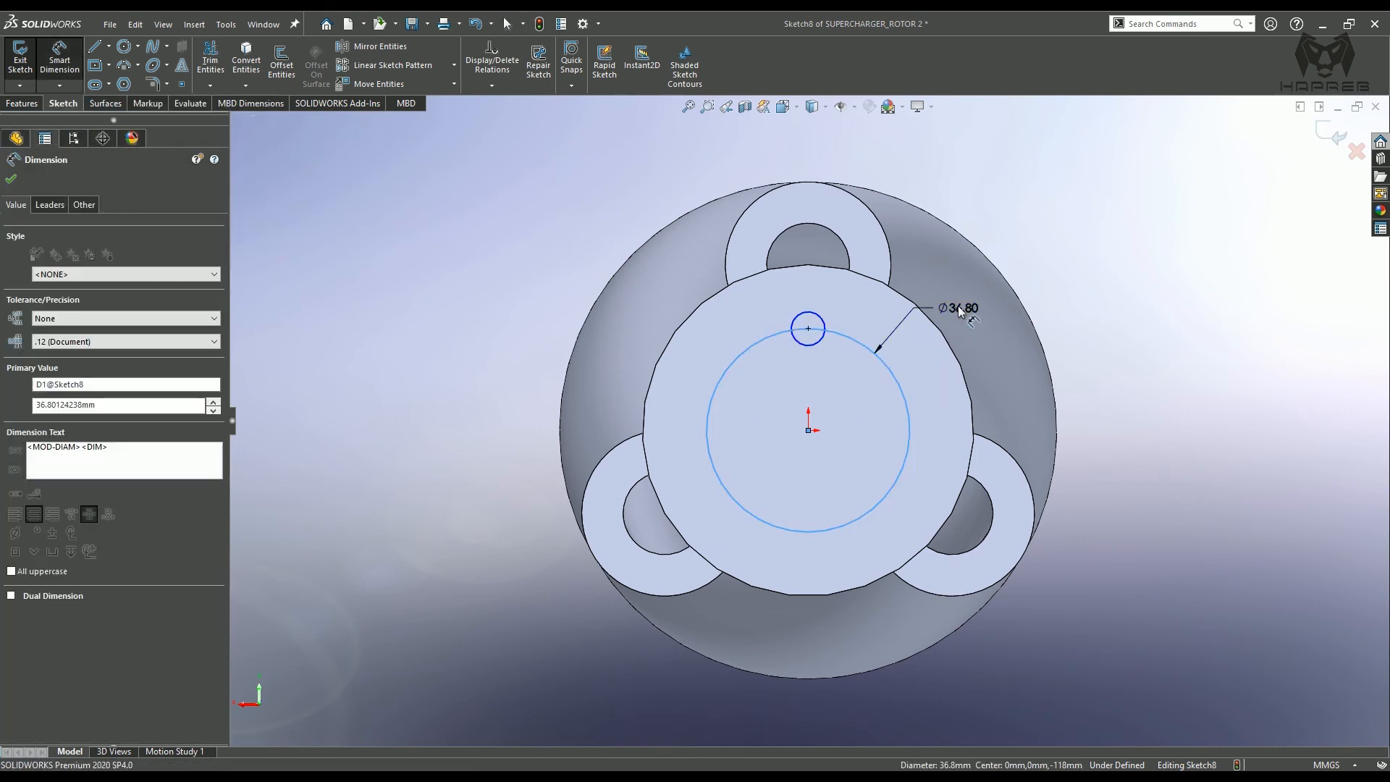
text(38)
key(Return)
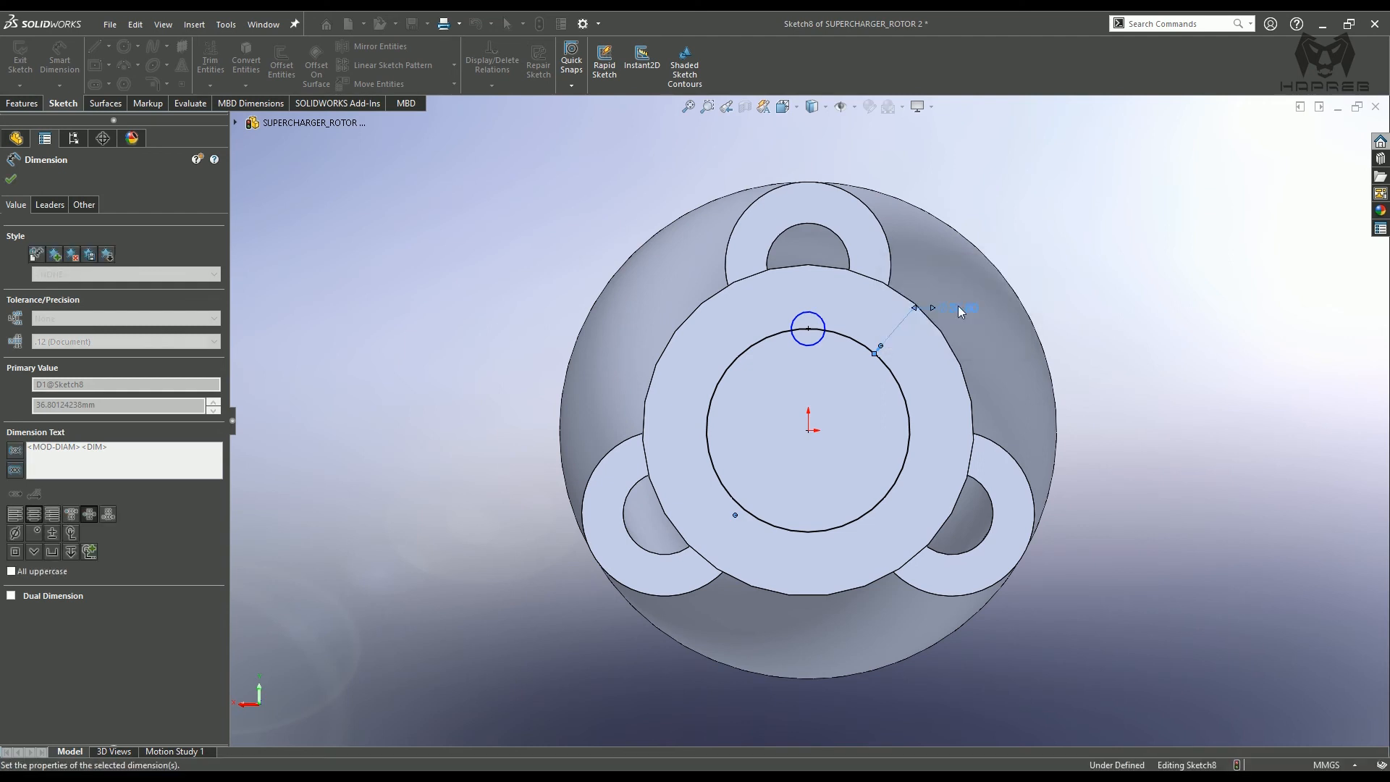
scroll(873, 324, down, 3)
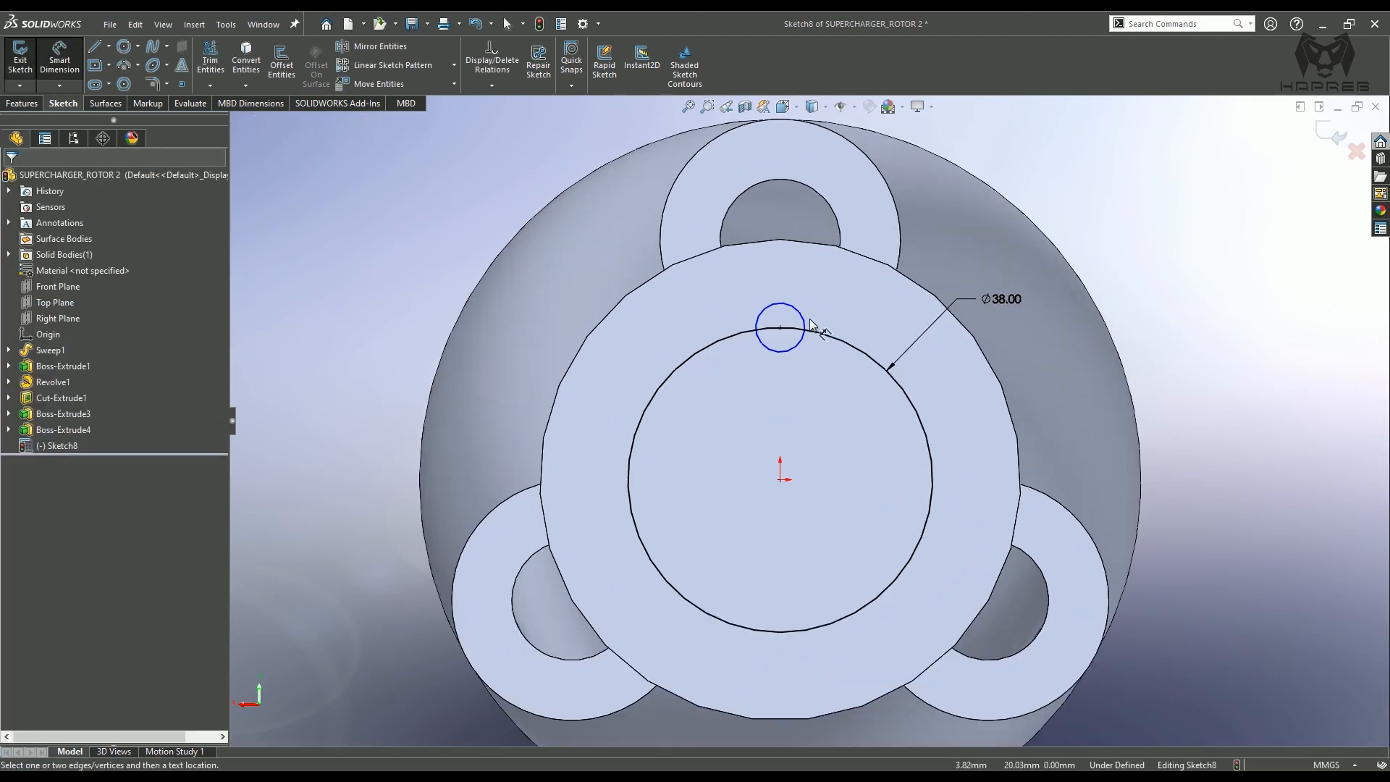
click(804, 319)
click(857, 287)
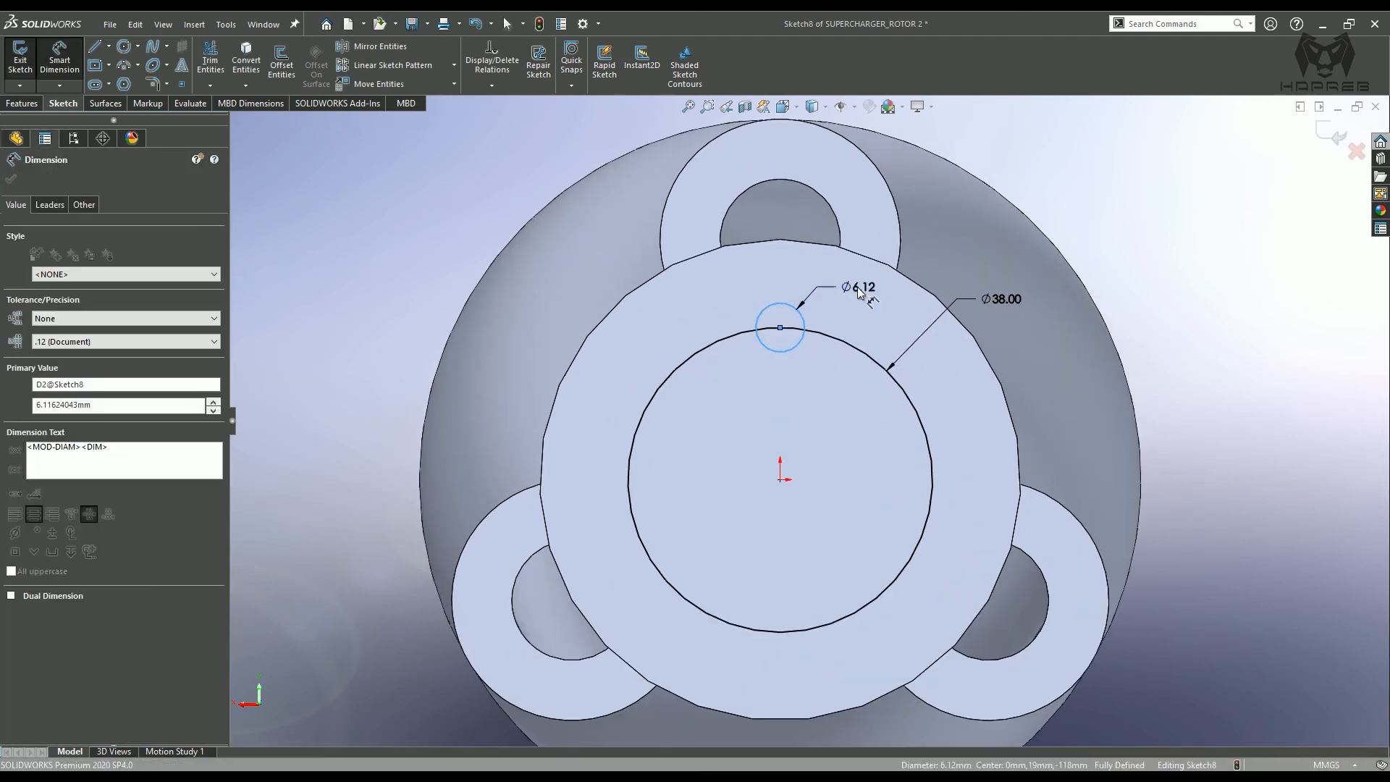
text(5)
key(Return)
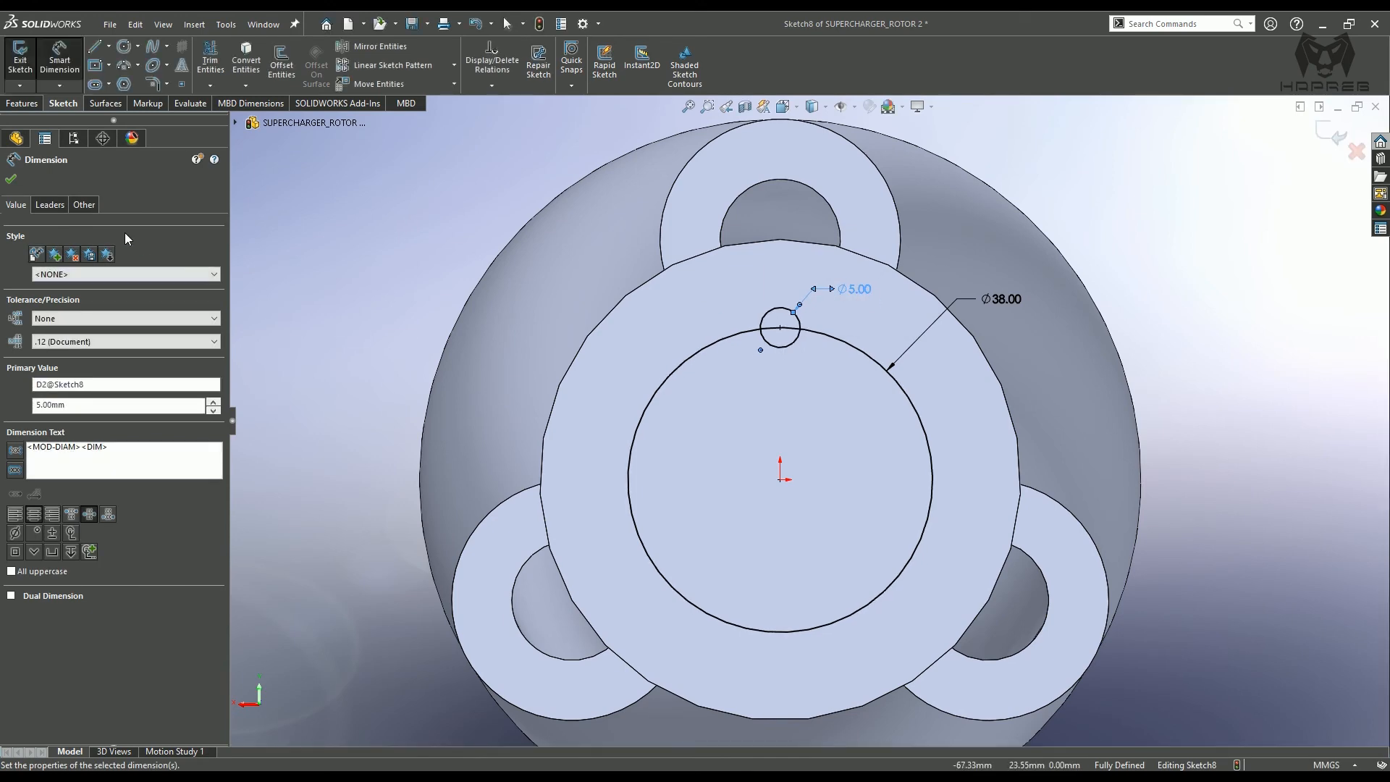
click(10, 178)
- Convert the 38 mm circle to construction geometry so it serves as the hole's pitch circle
scroll(605, 391, up, 2)
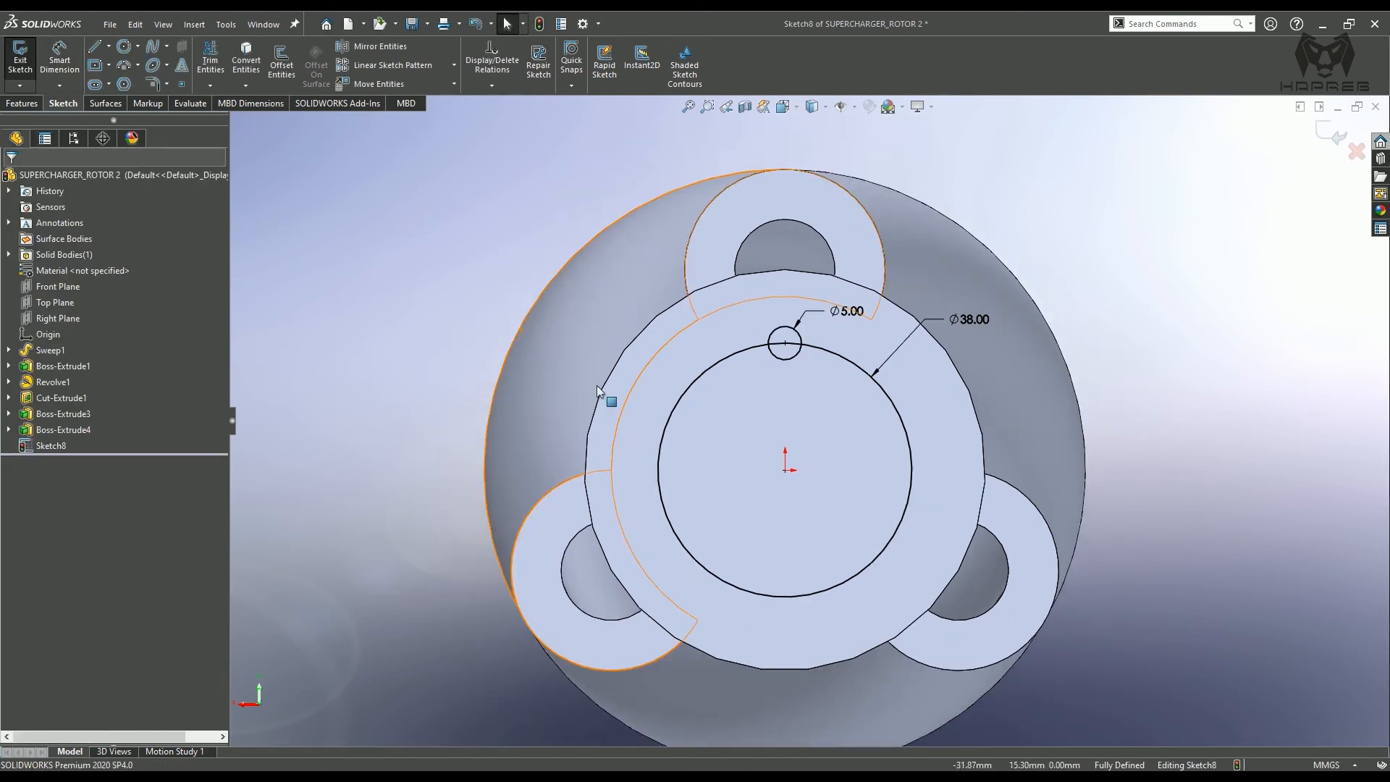
middle_drag(604, 391, 797, 467)
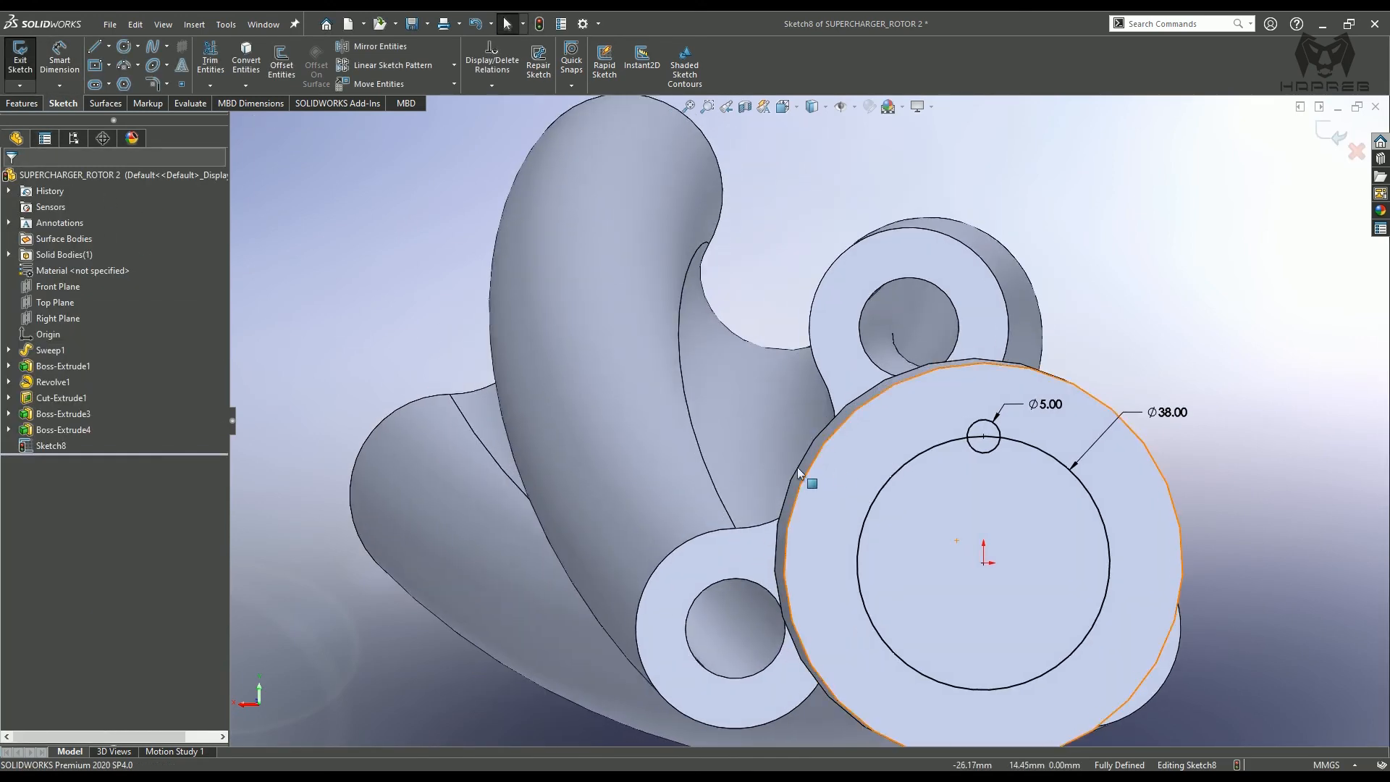
click(889, 484)
click(970, 450)
scroll(1084, 532, up, 2)
scroll(1084, 532, down, 1)
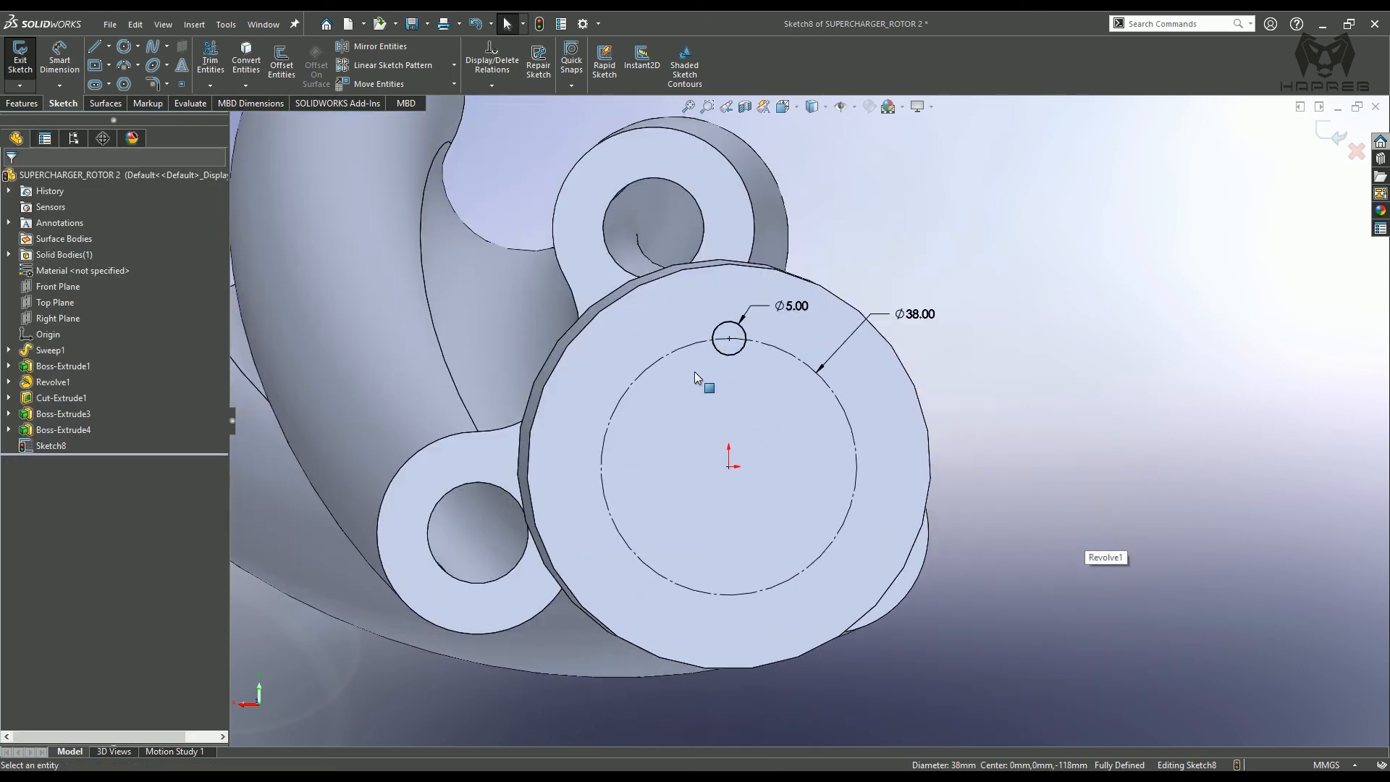
middle_drag(645, 353, 689, 389)
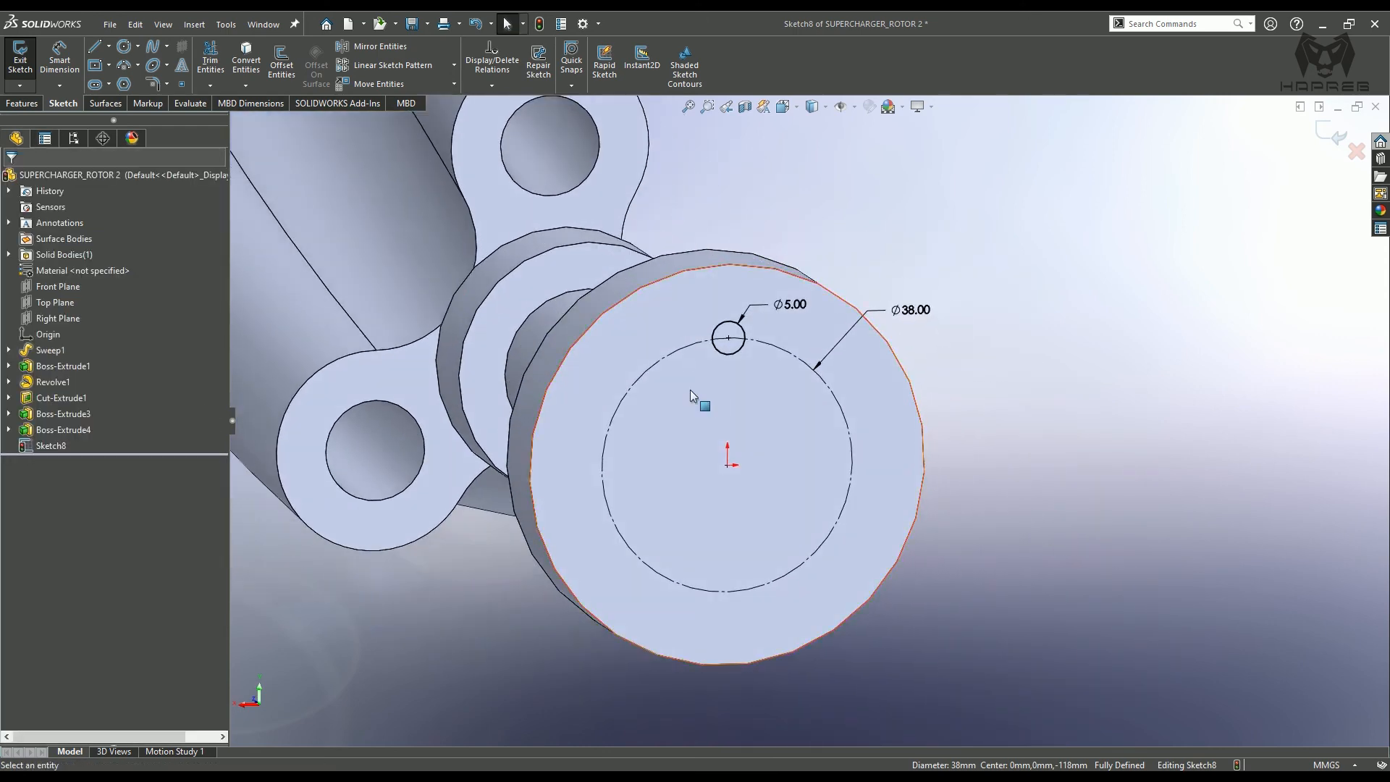
- Cut the 5 mm circle 10 mm deep into the disc with a blind Extruded Cut
click(33, 105)
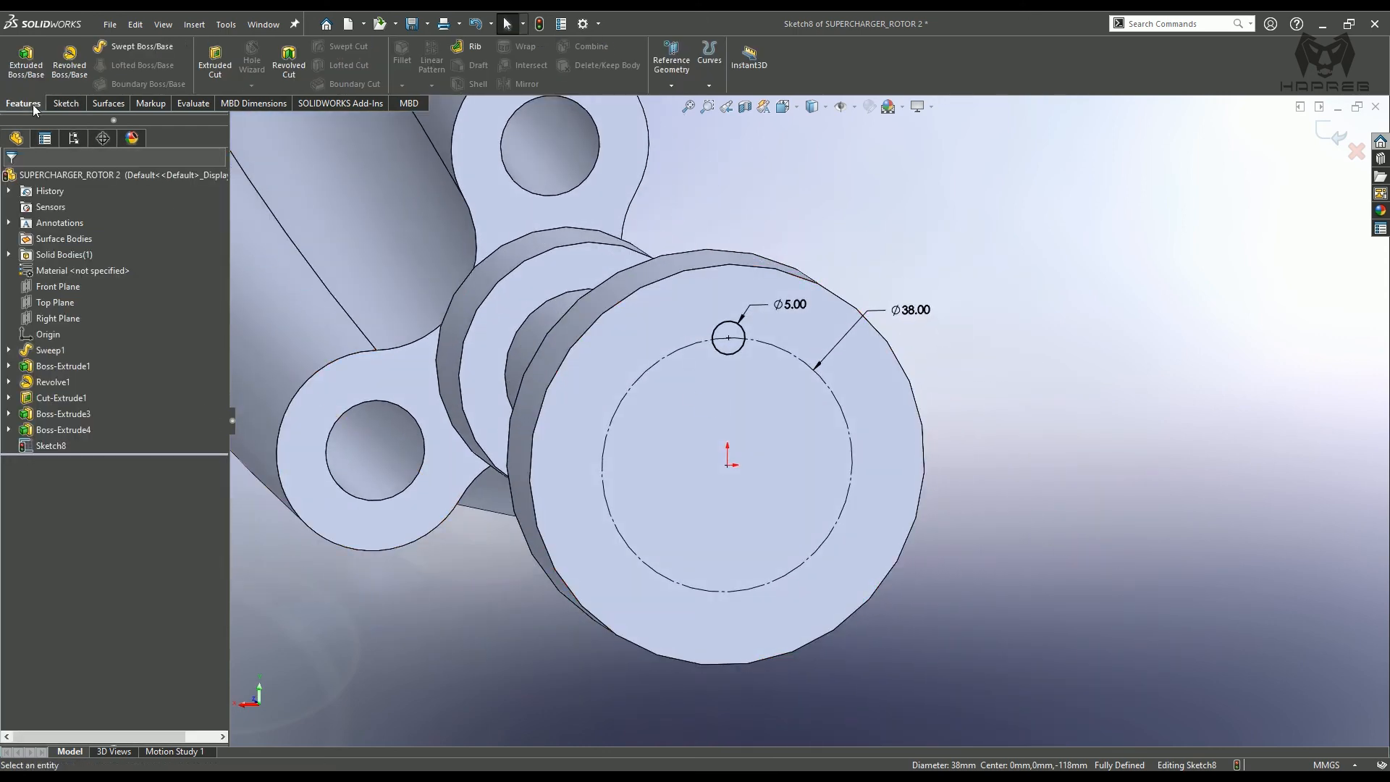
click(212, 80)
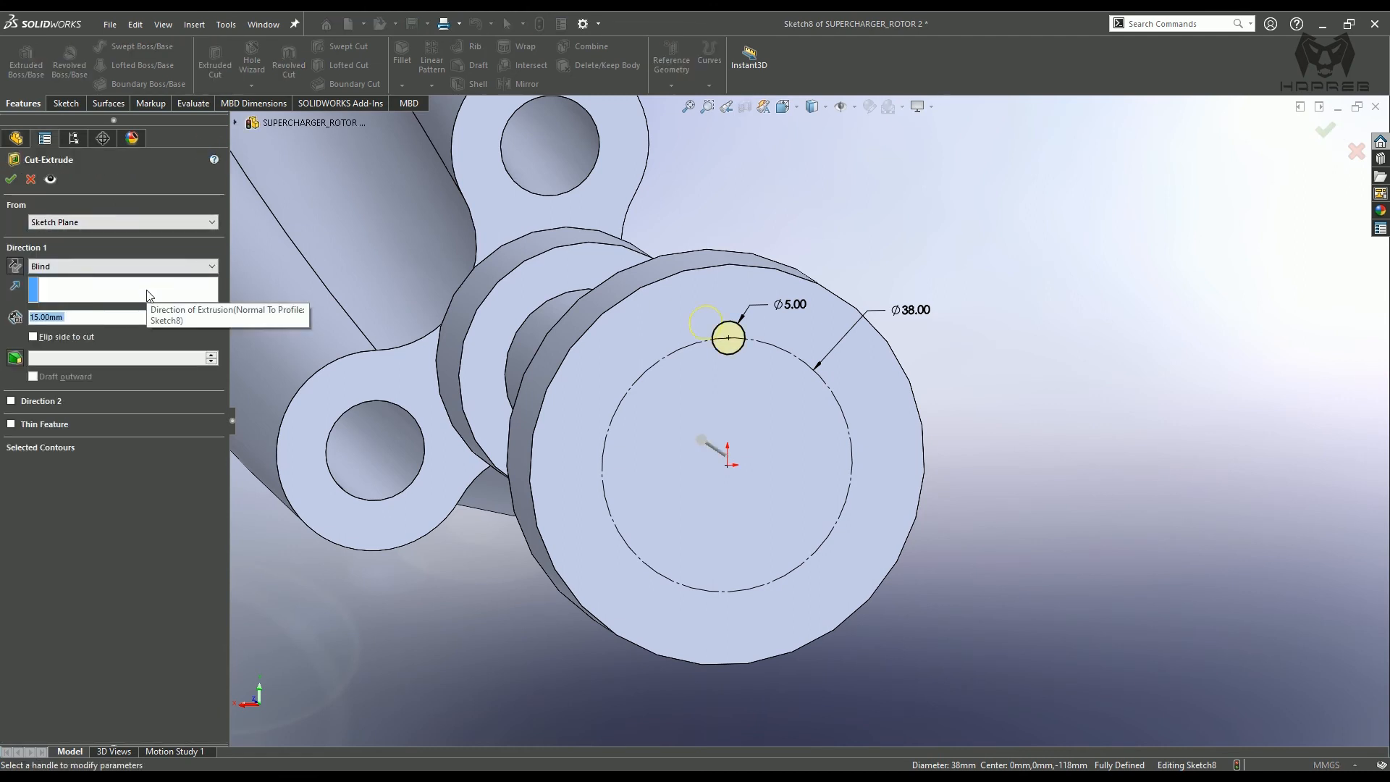
text(10)
key(Return)
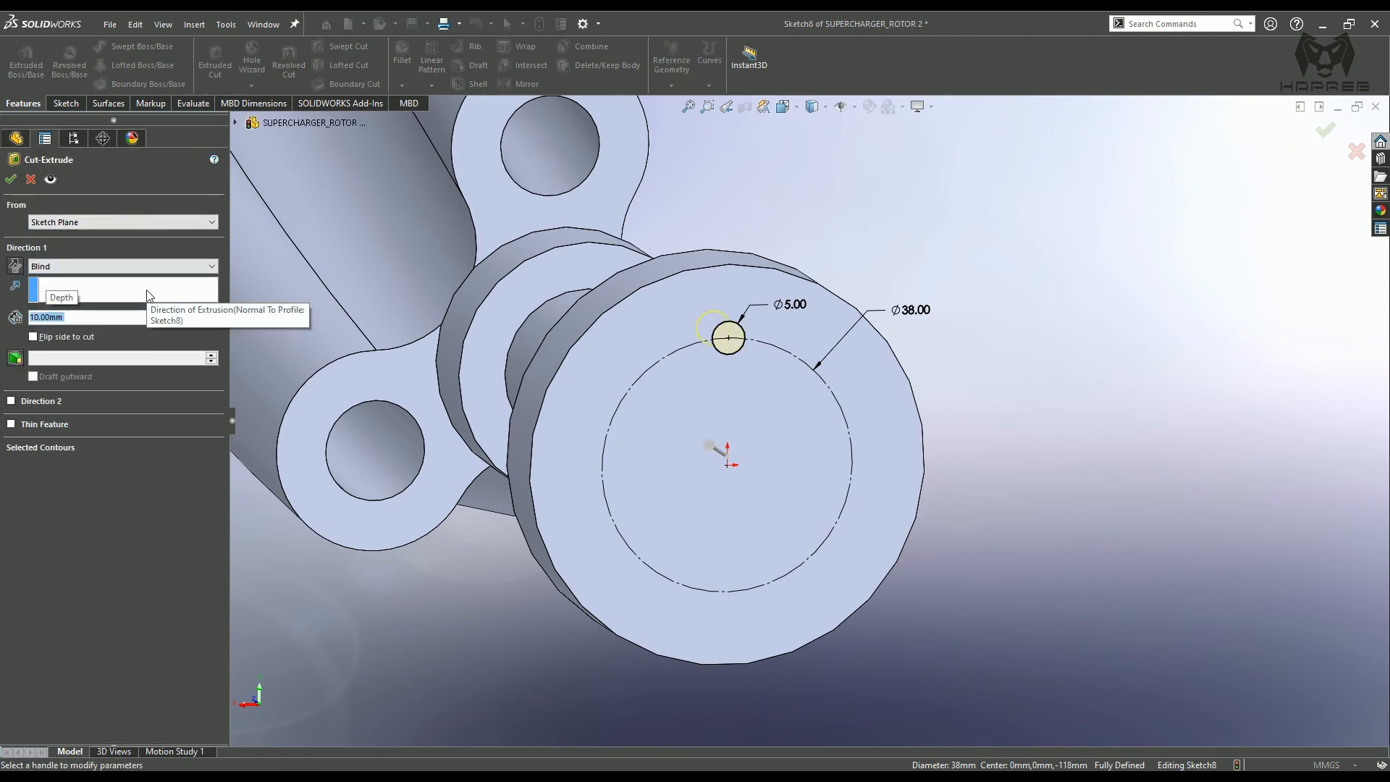
middle_drag(752, 487, 806, 495)
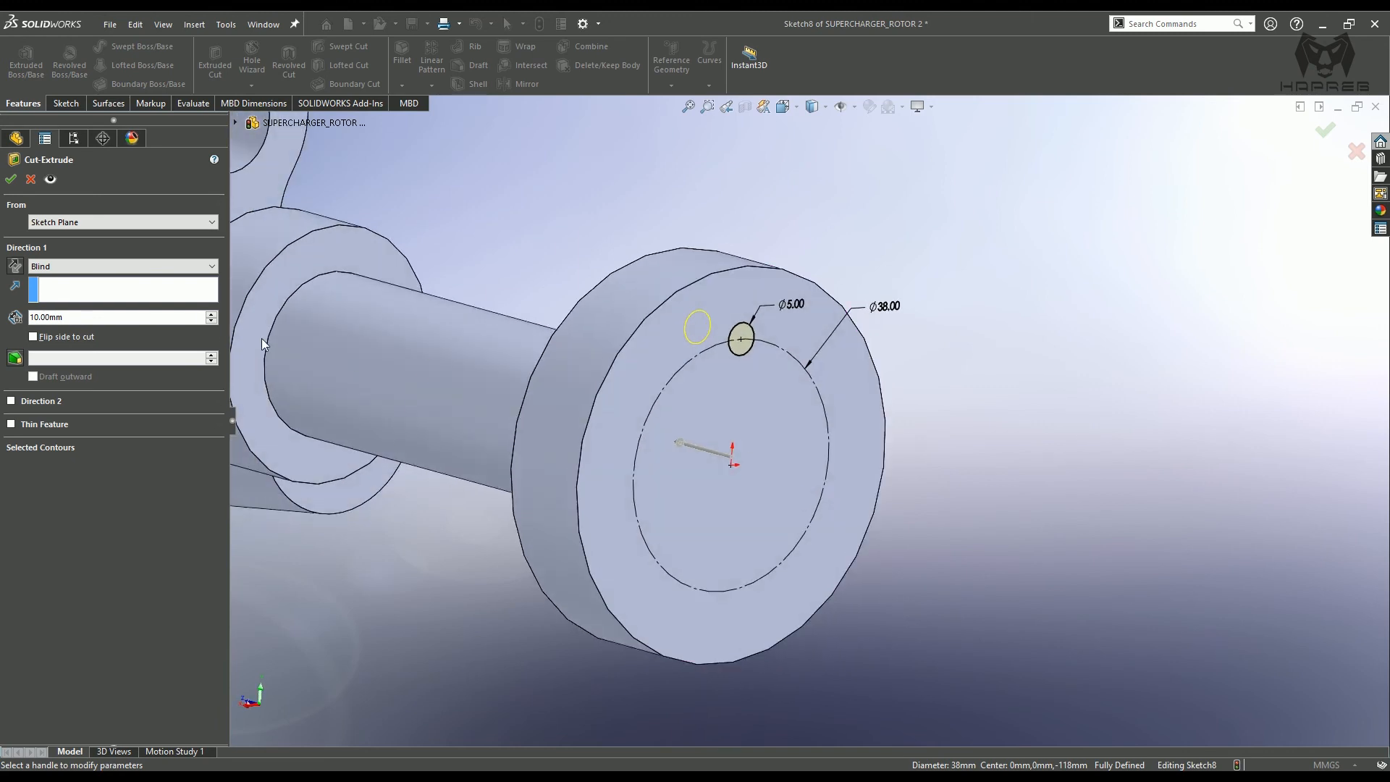
click(12, 181)
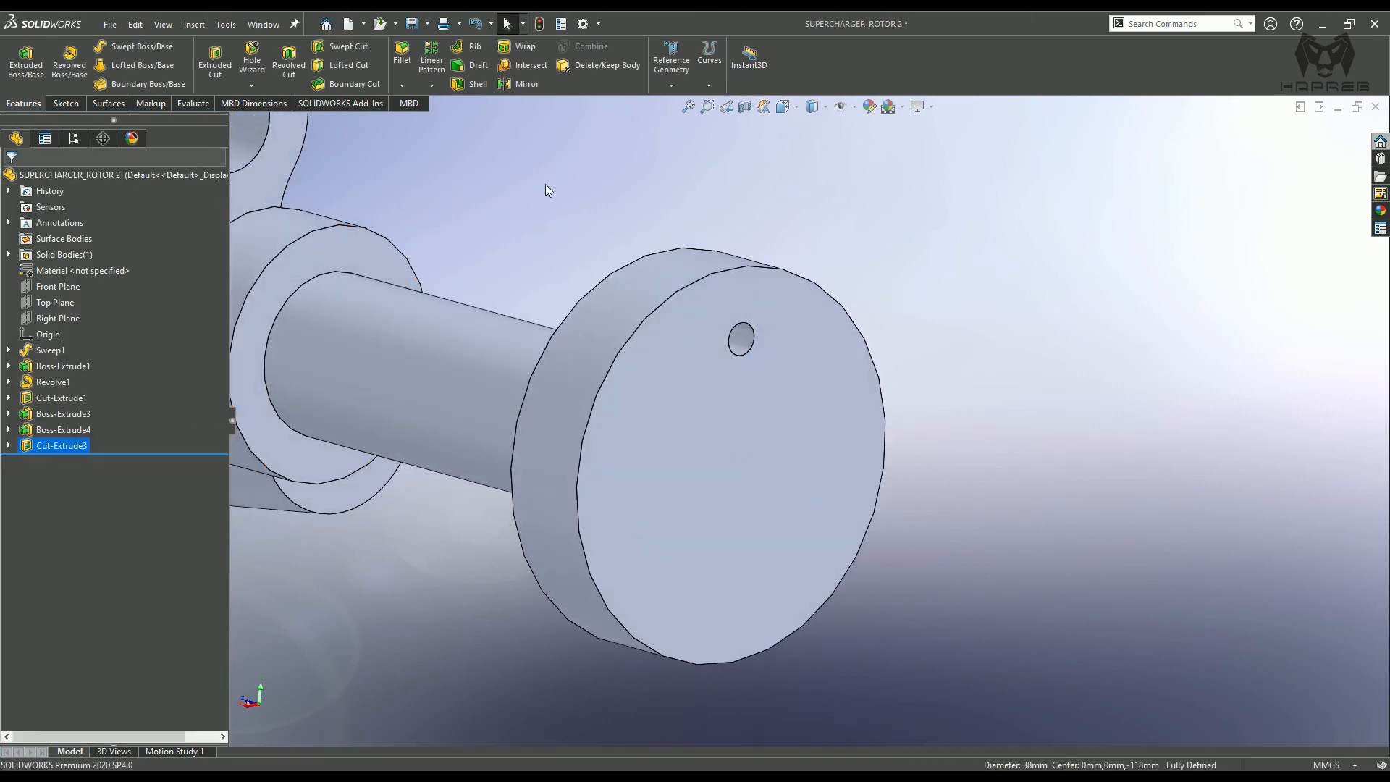
- Circular-pattern the 5 mm hole around the disc's outer circular edge, with 5 equally spaced instances over 360 degrees
click(428, 88)
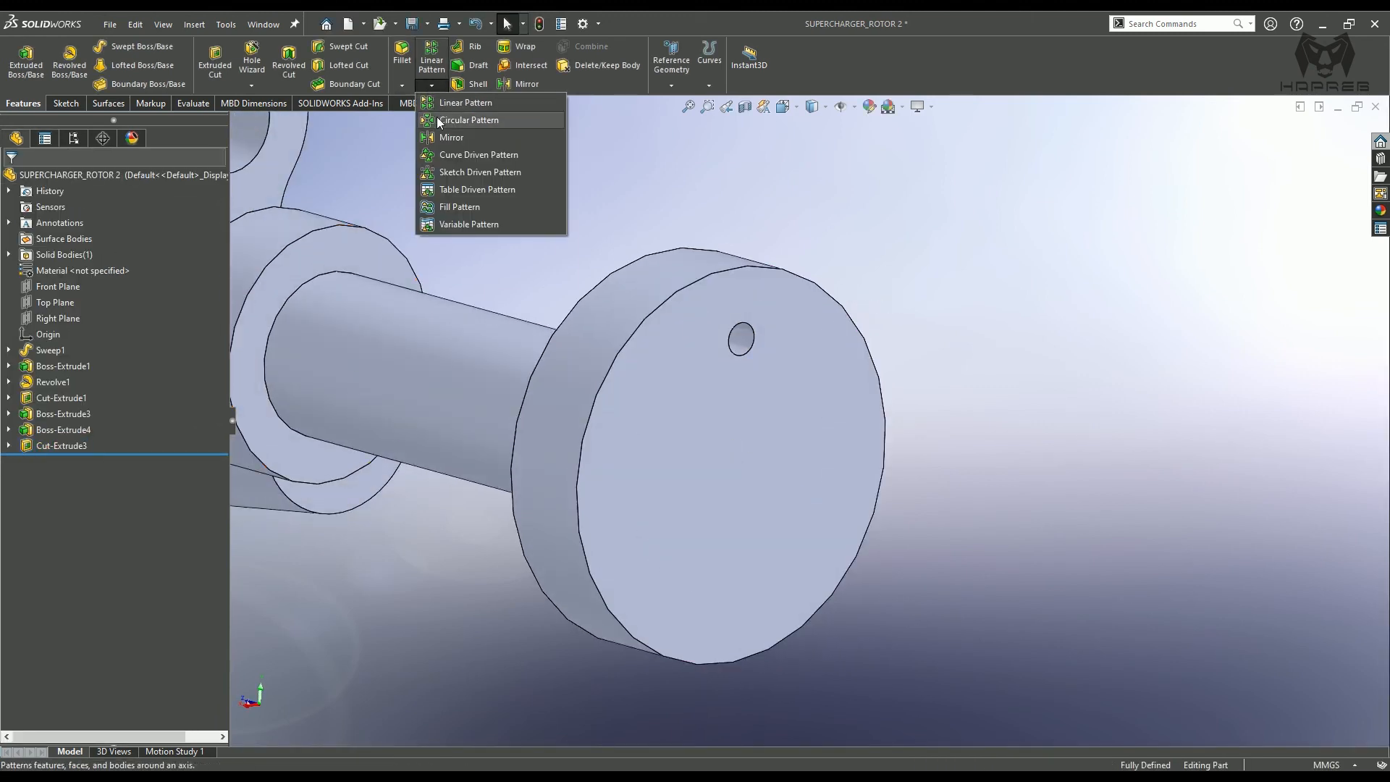
click(439, 122)
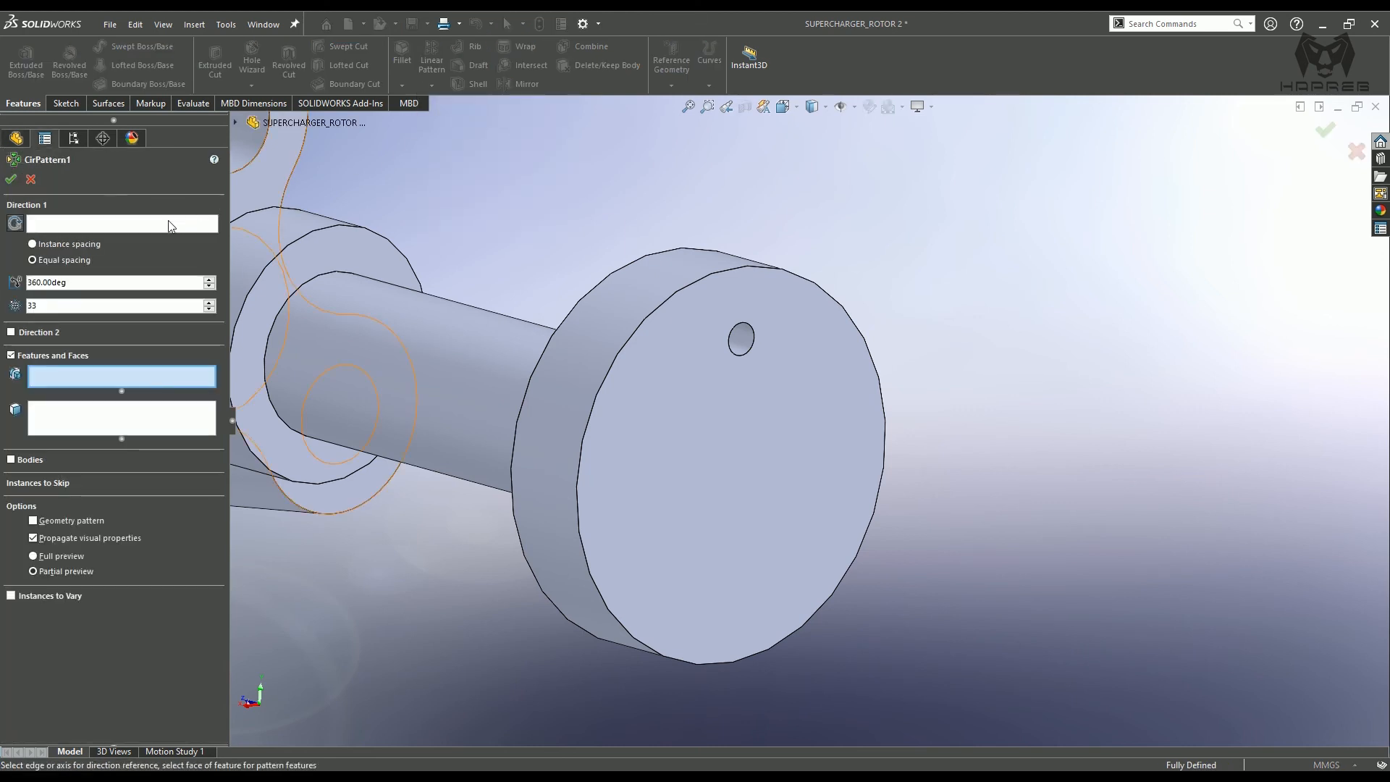
click(653, 307)
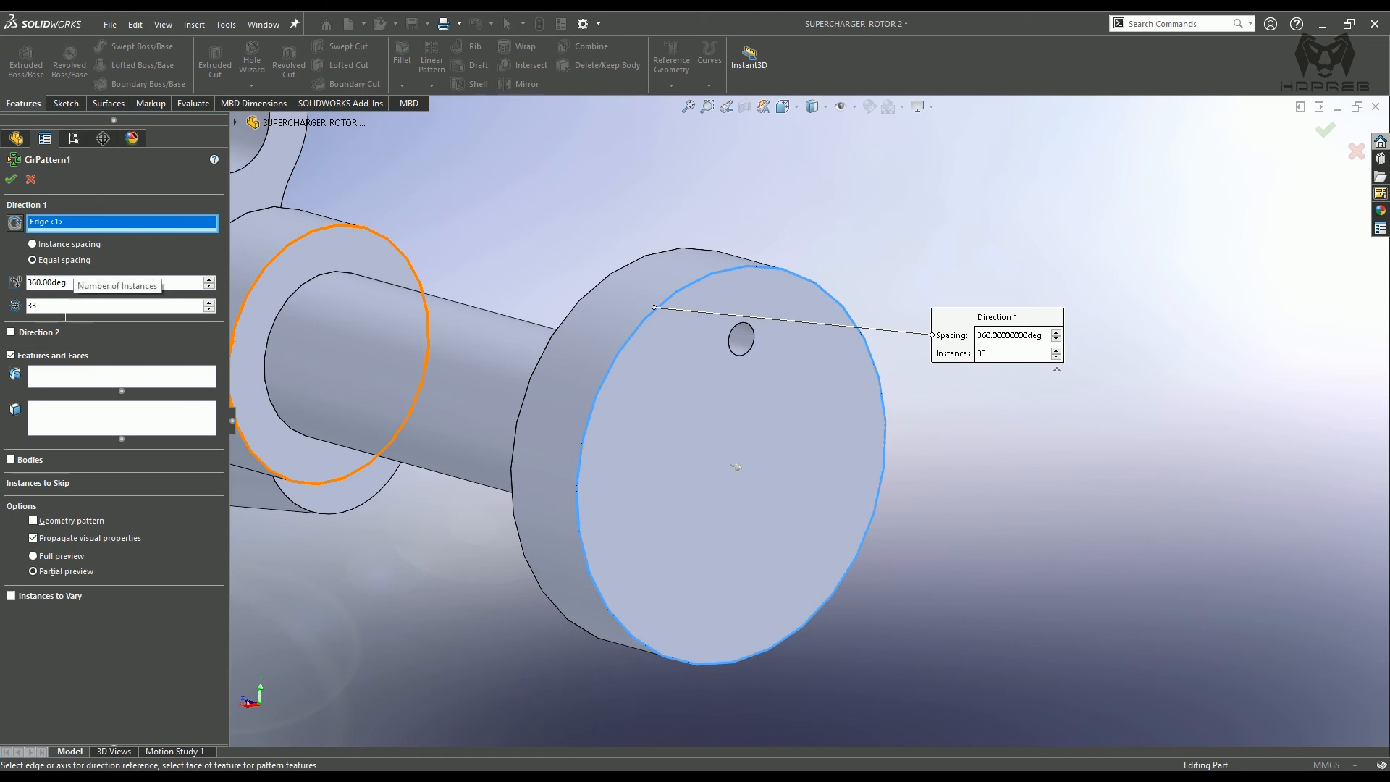
text(5)
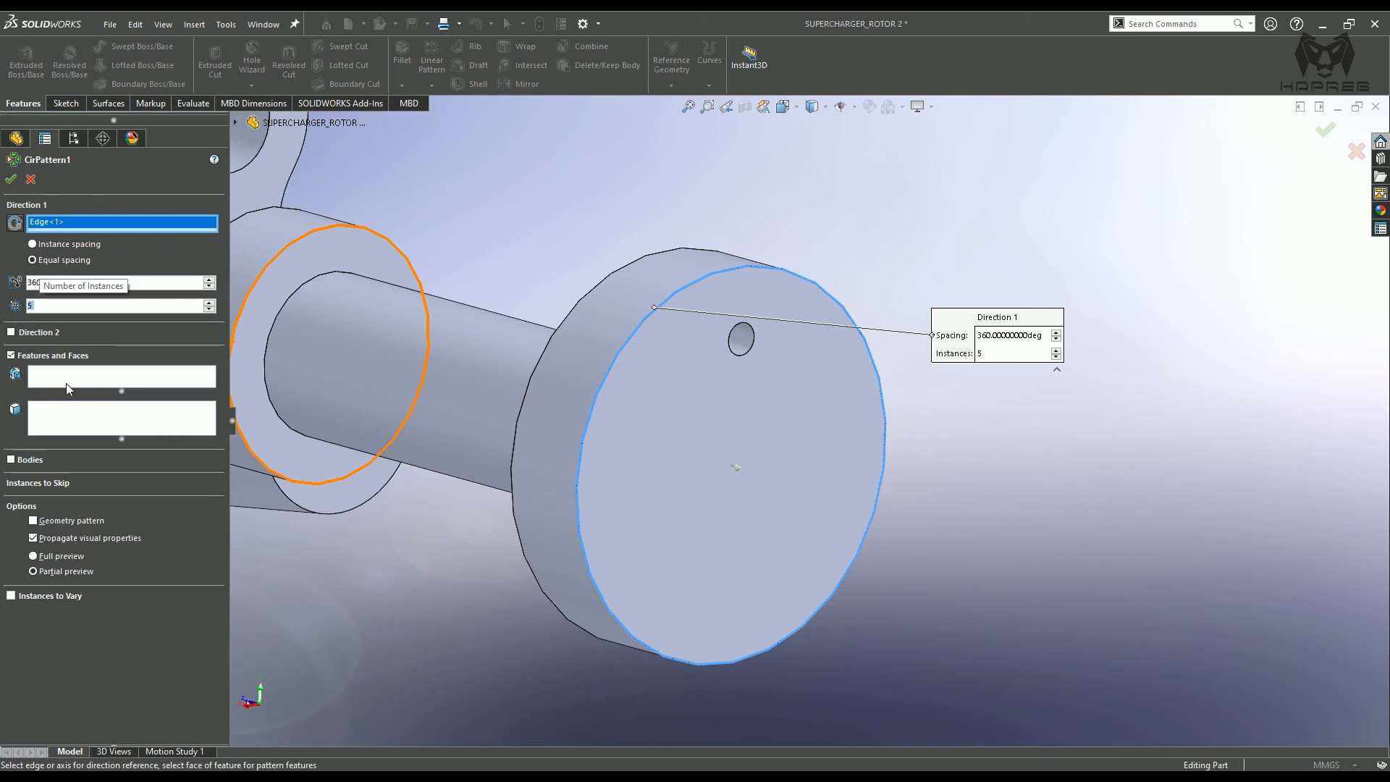
click(65, 377)
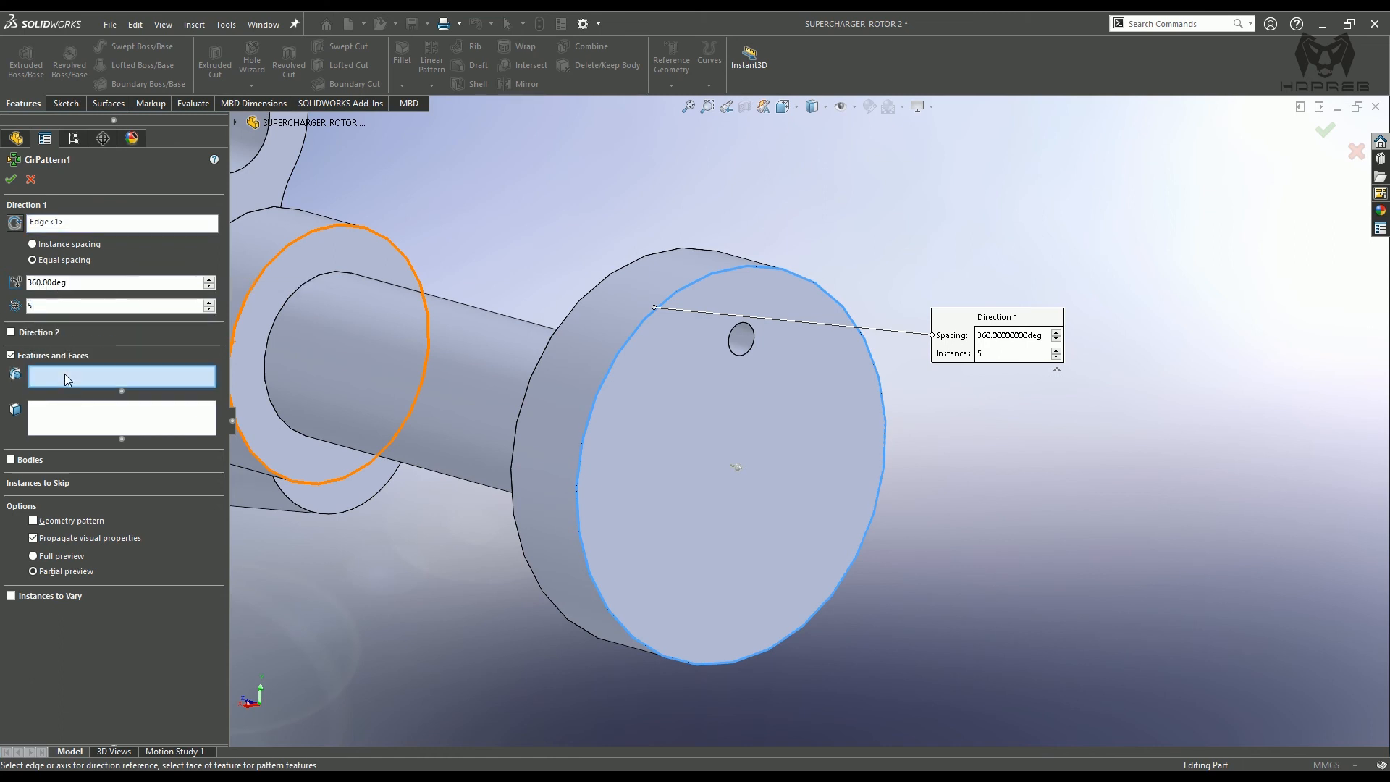
click(746, 348)
click(11, 178)
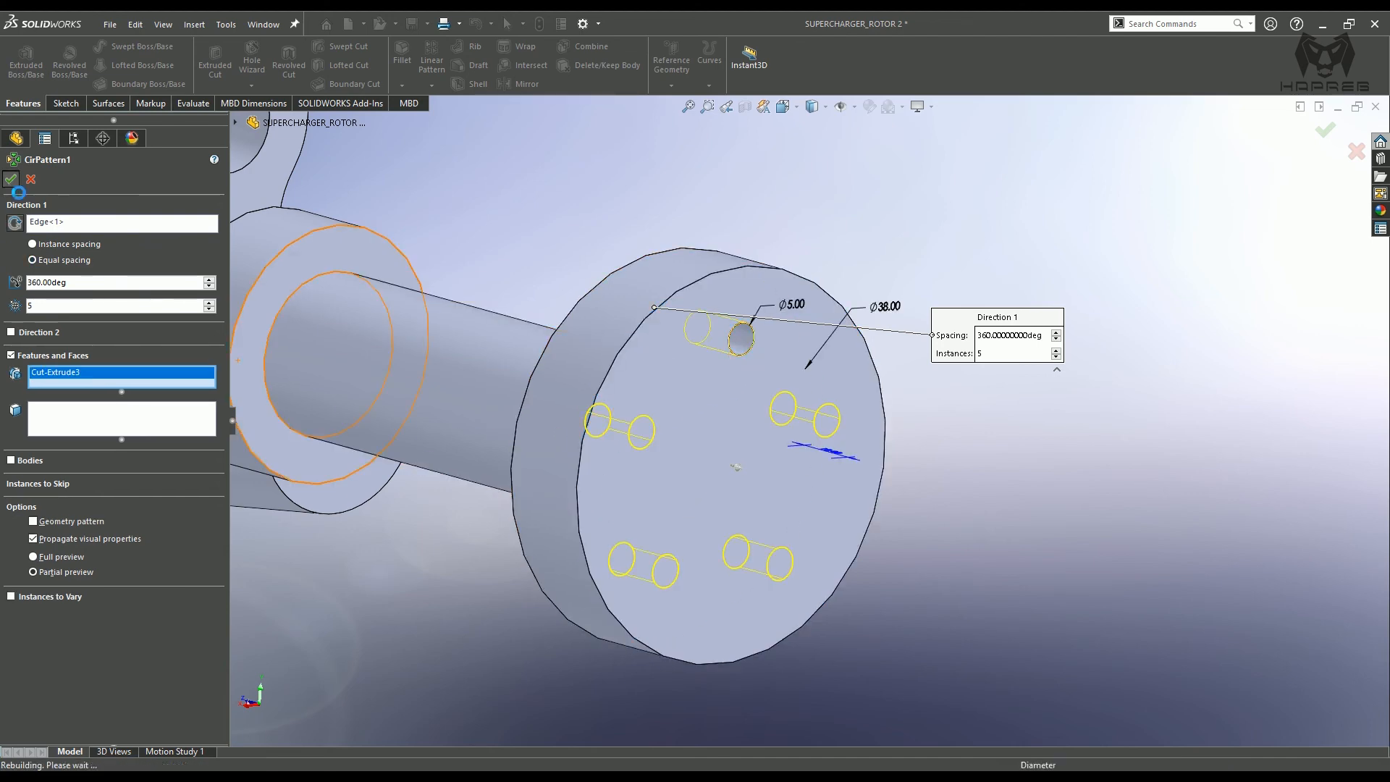
- Start a sketch on the disc's outer face and draw a circle about 10 mm in diameter centred on the origin
mouse_move(551, 434)
middle_down()
mouse_move(561, 475)
mouse_move(579, 477)
middle_up()
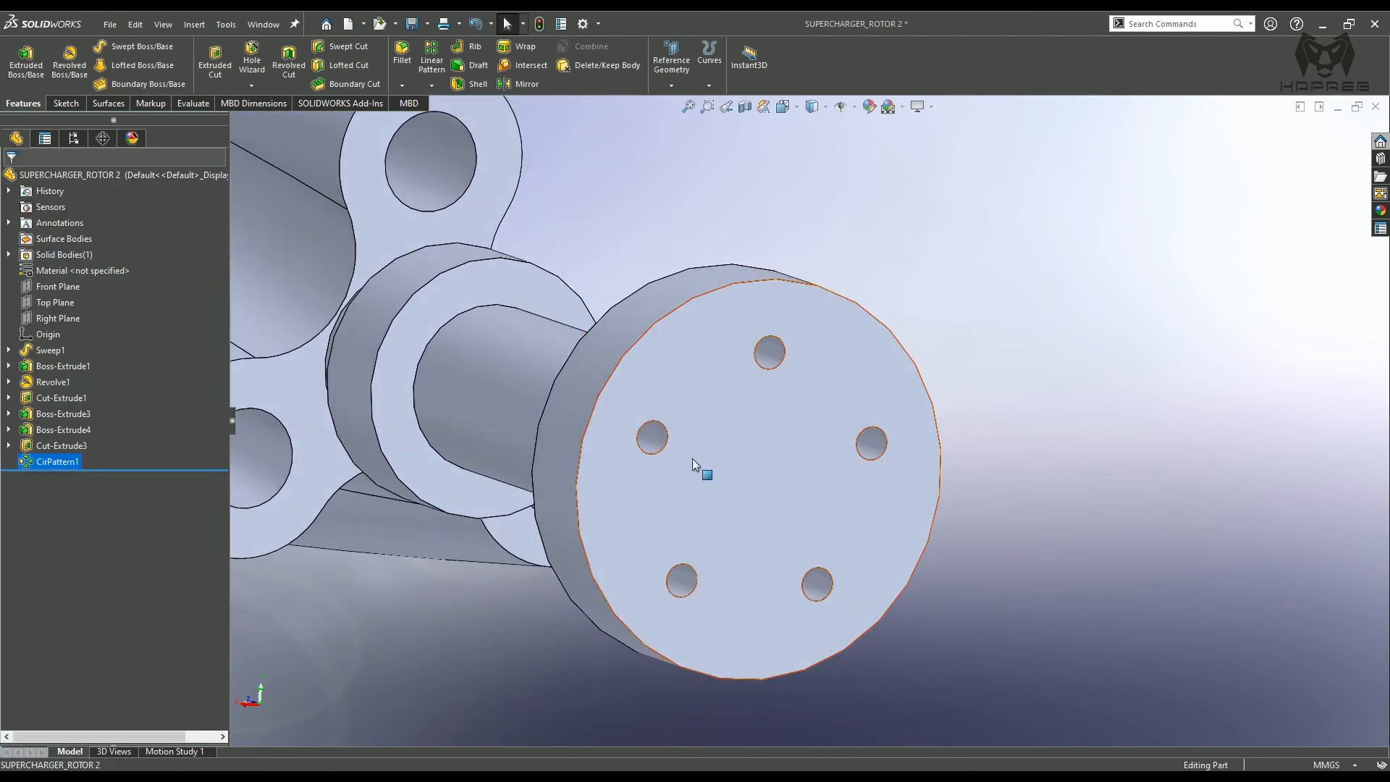
click(788, 463)
click(851, 433)
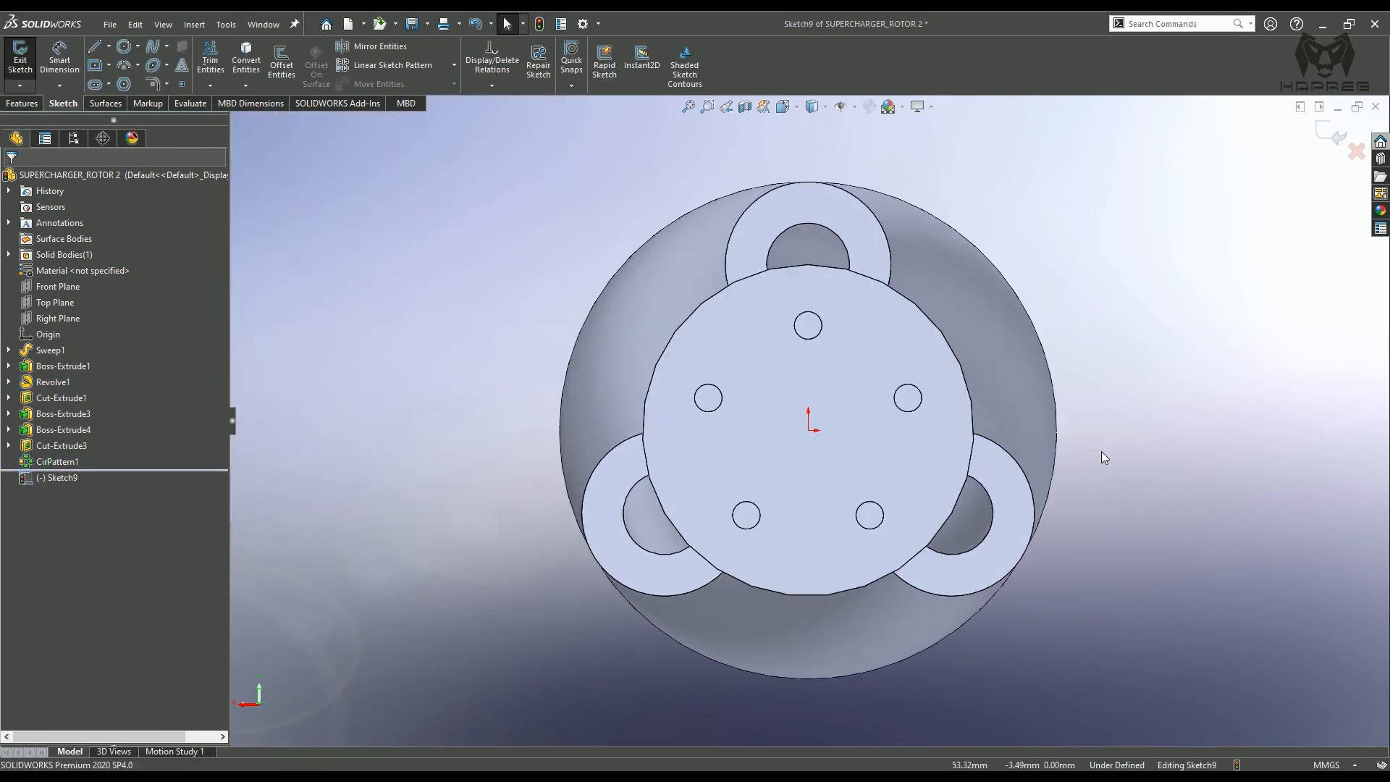
click(124, 47)
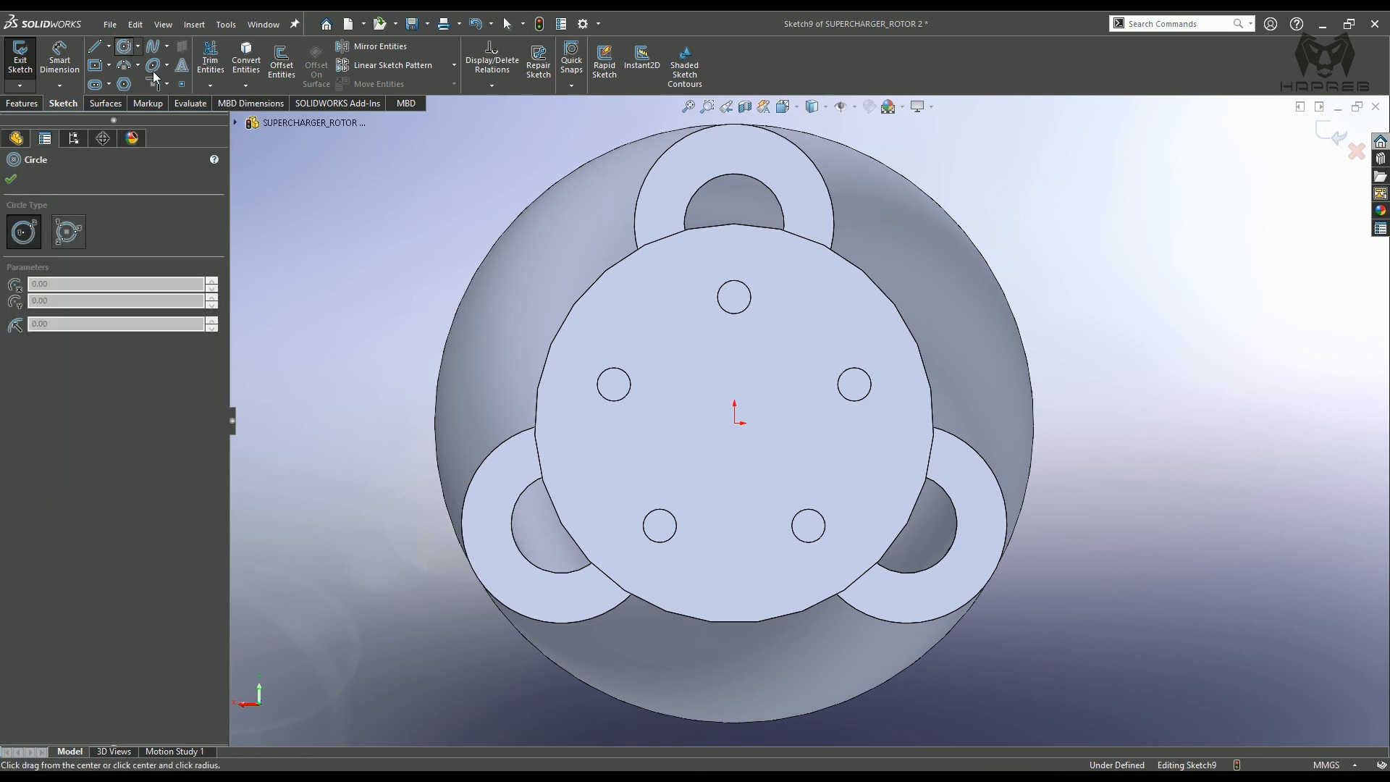
click(734, 422)
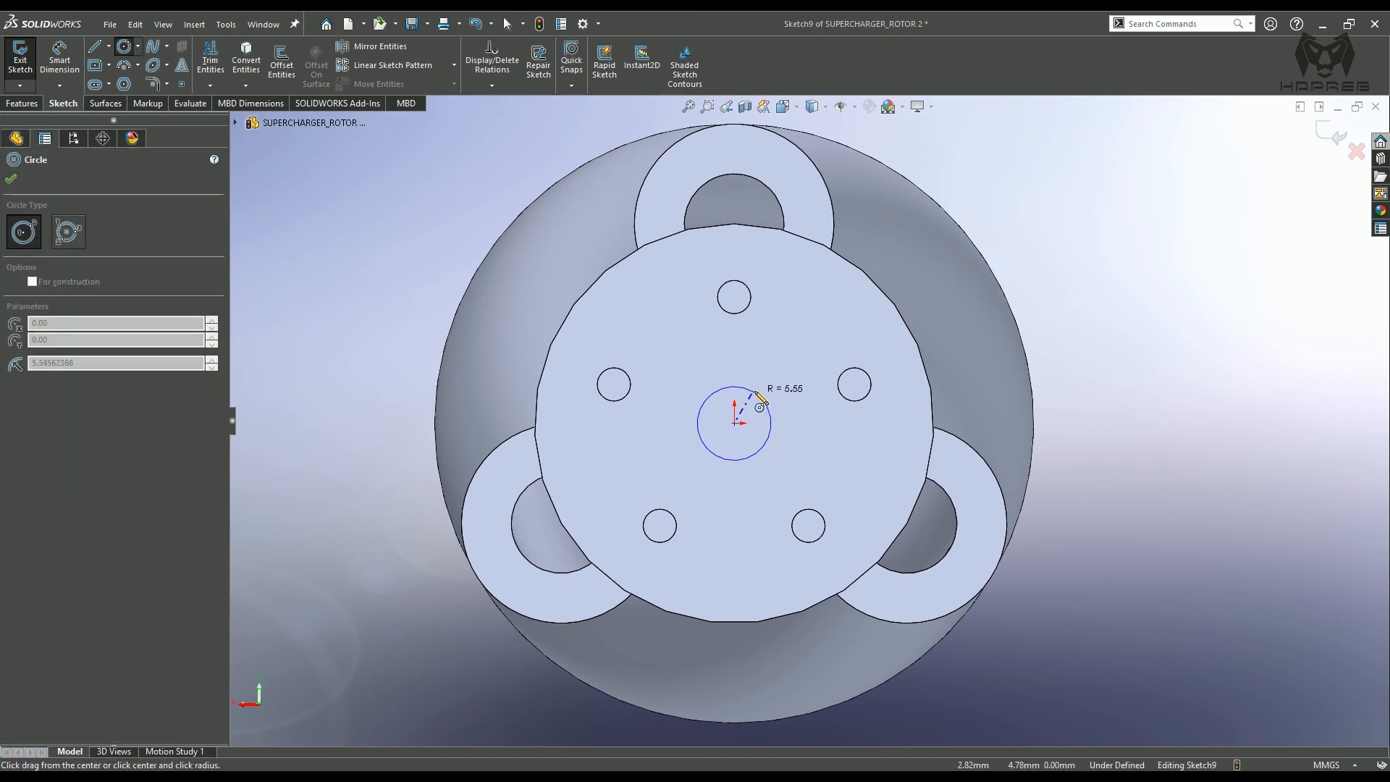
click(753, 396)
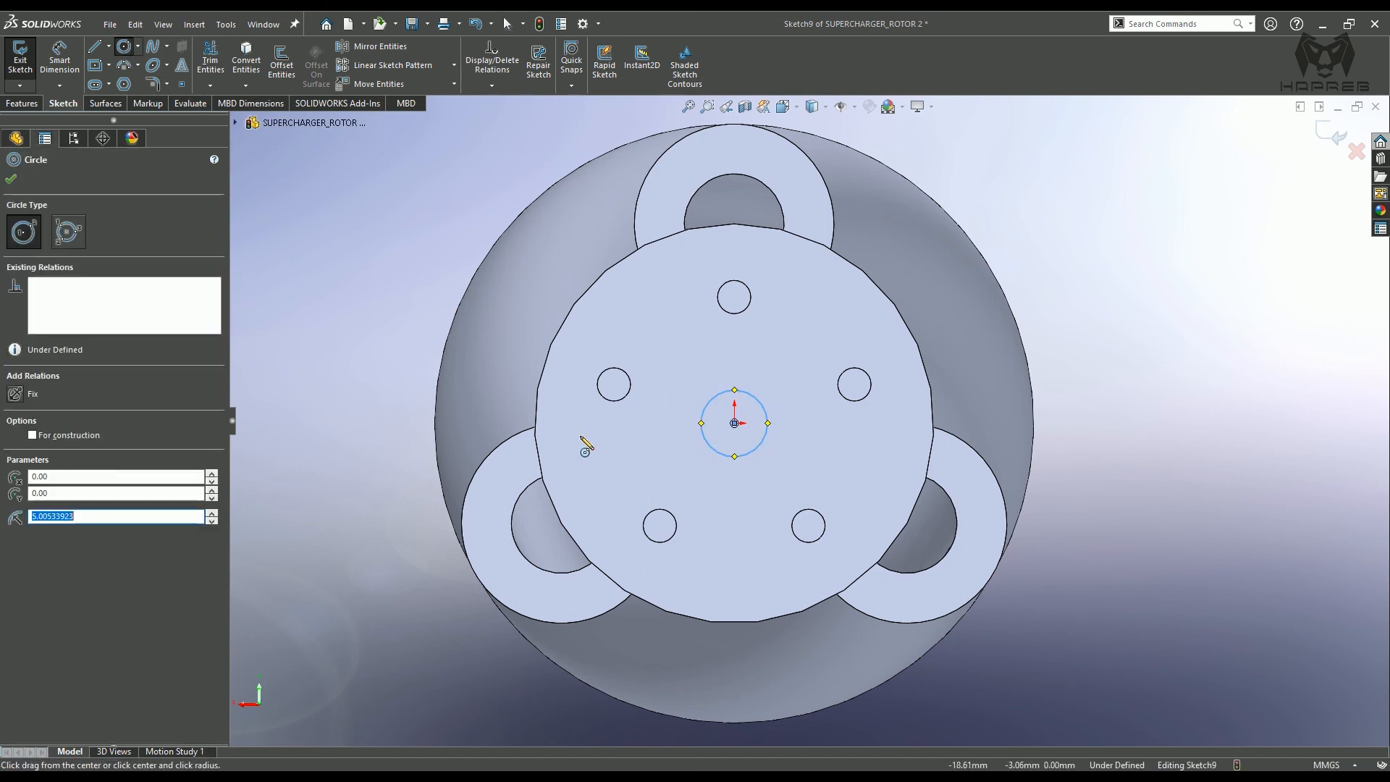
click(11, 181)
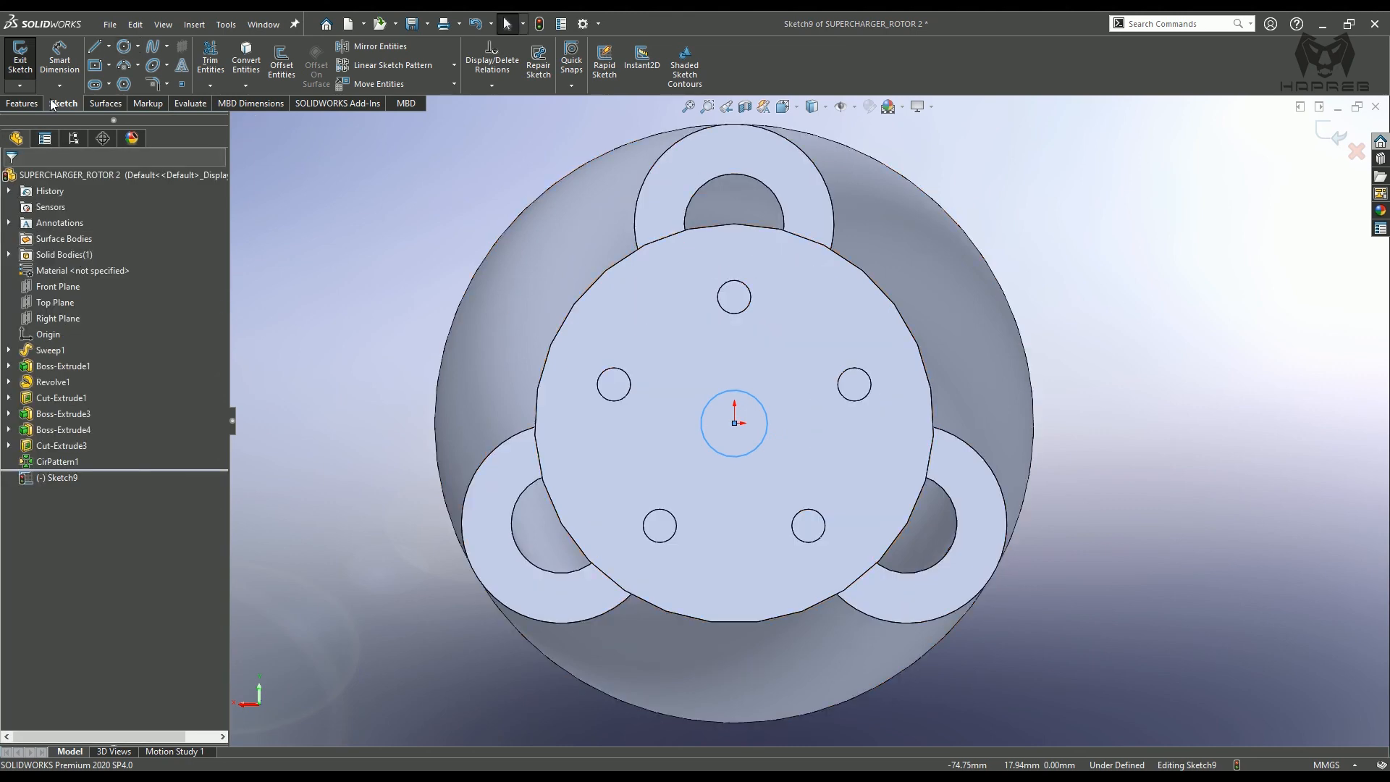
- Dimension the central circle to a diameter of 10 mm
click(55, 67)
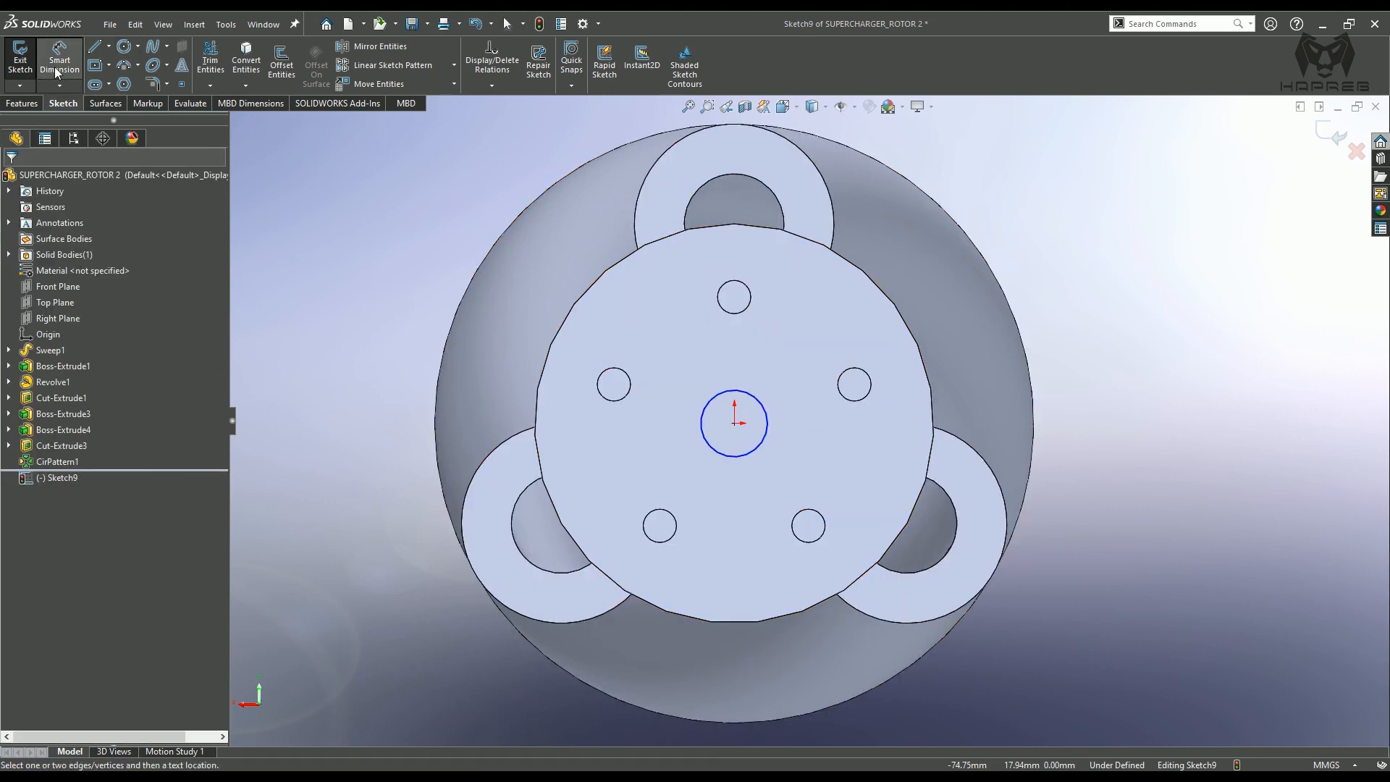
click(761, 402)
click(805, 356)
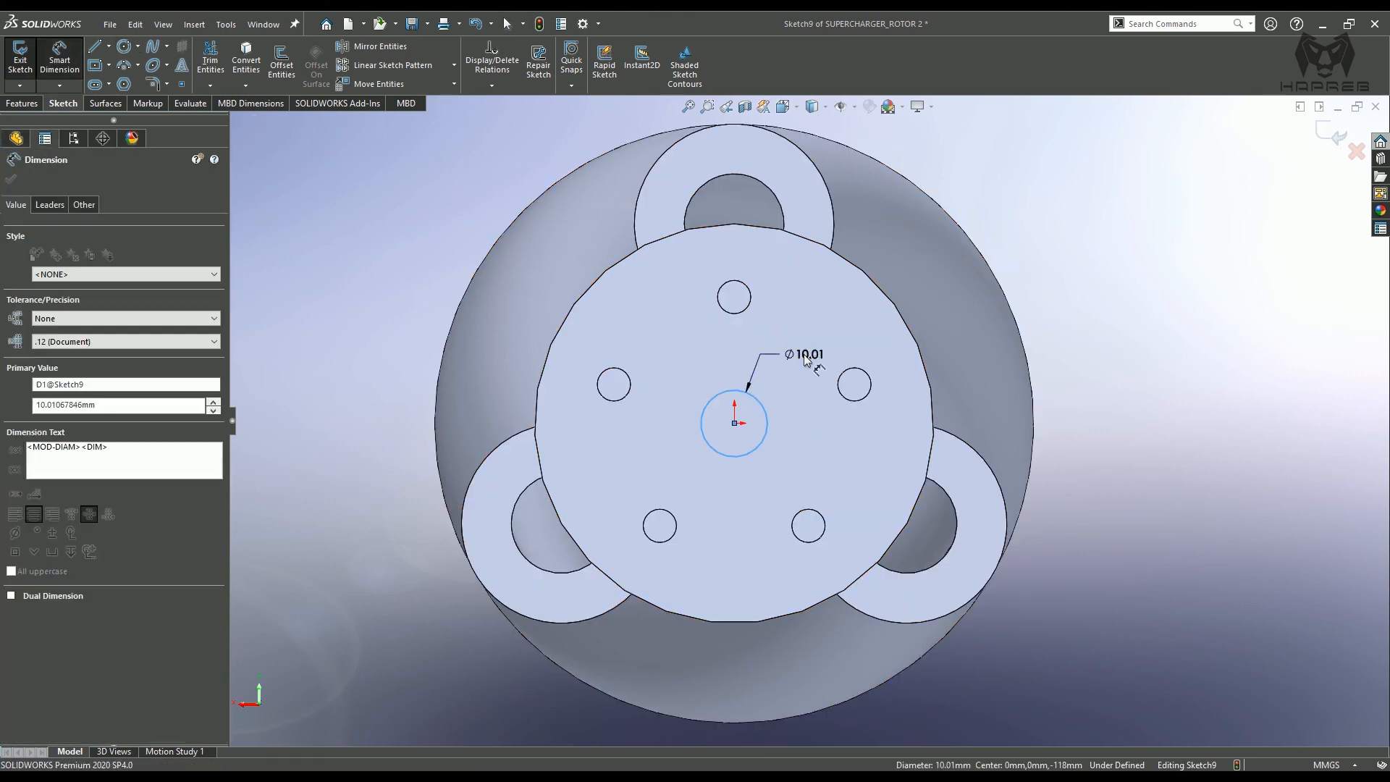
text(10)
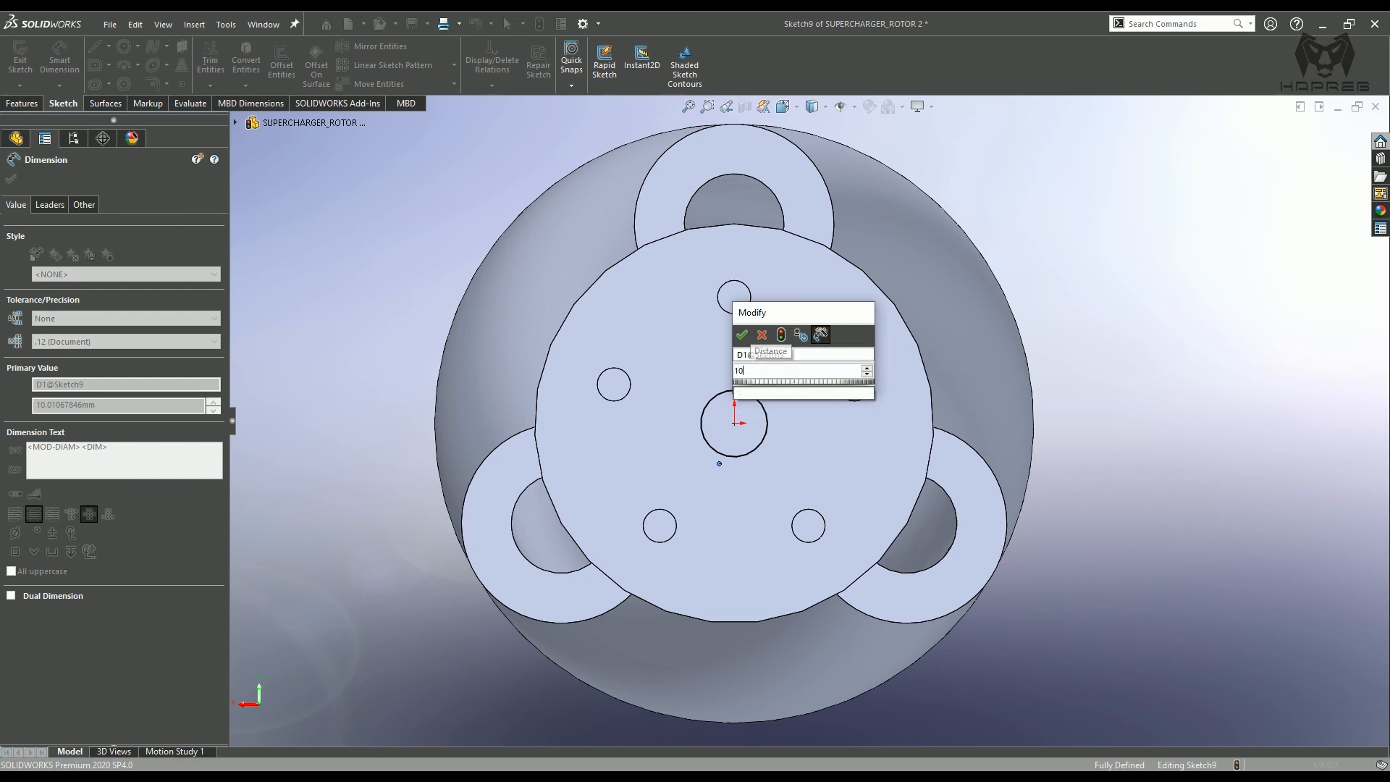
key(Return)
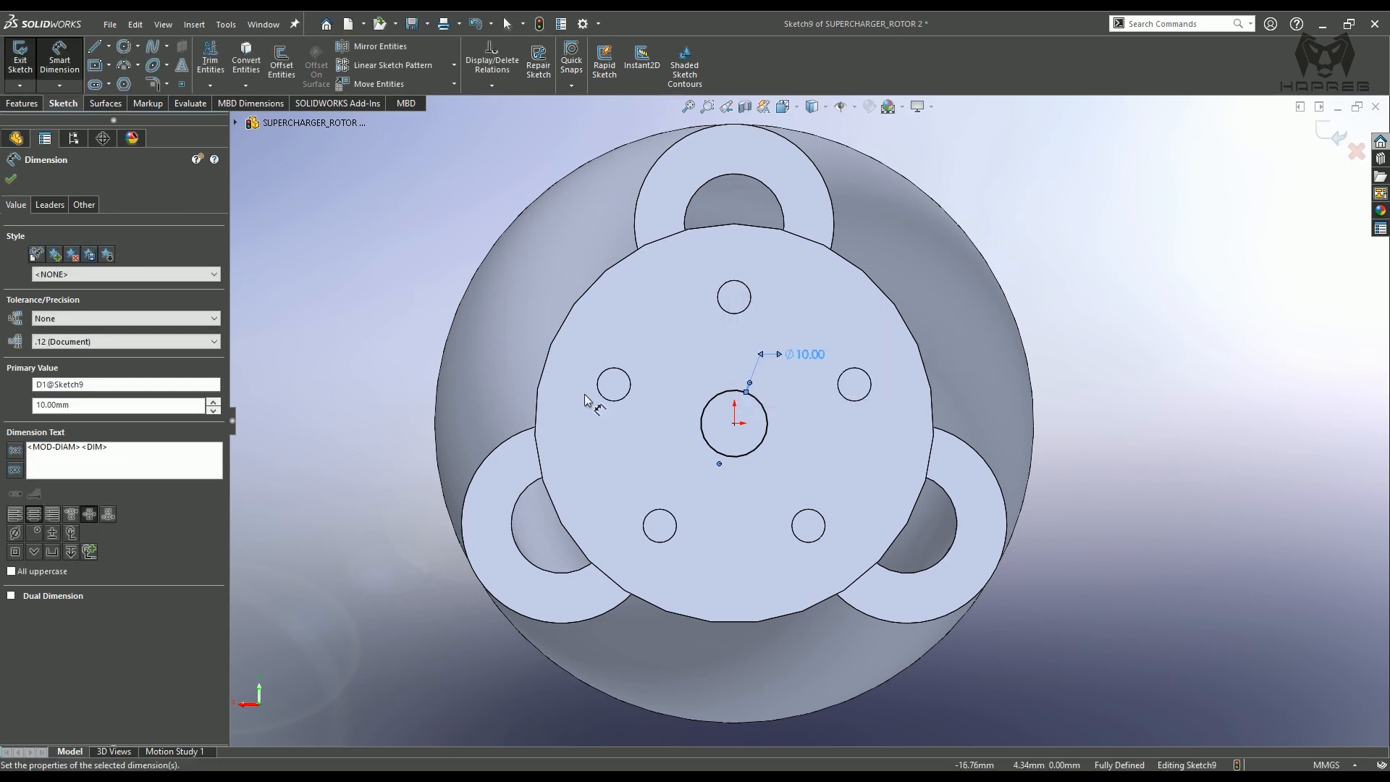
click(10, 180)
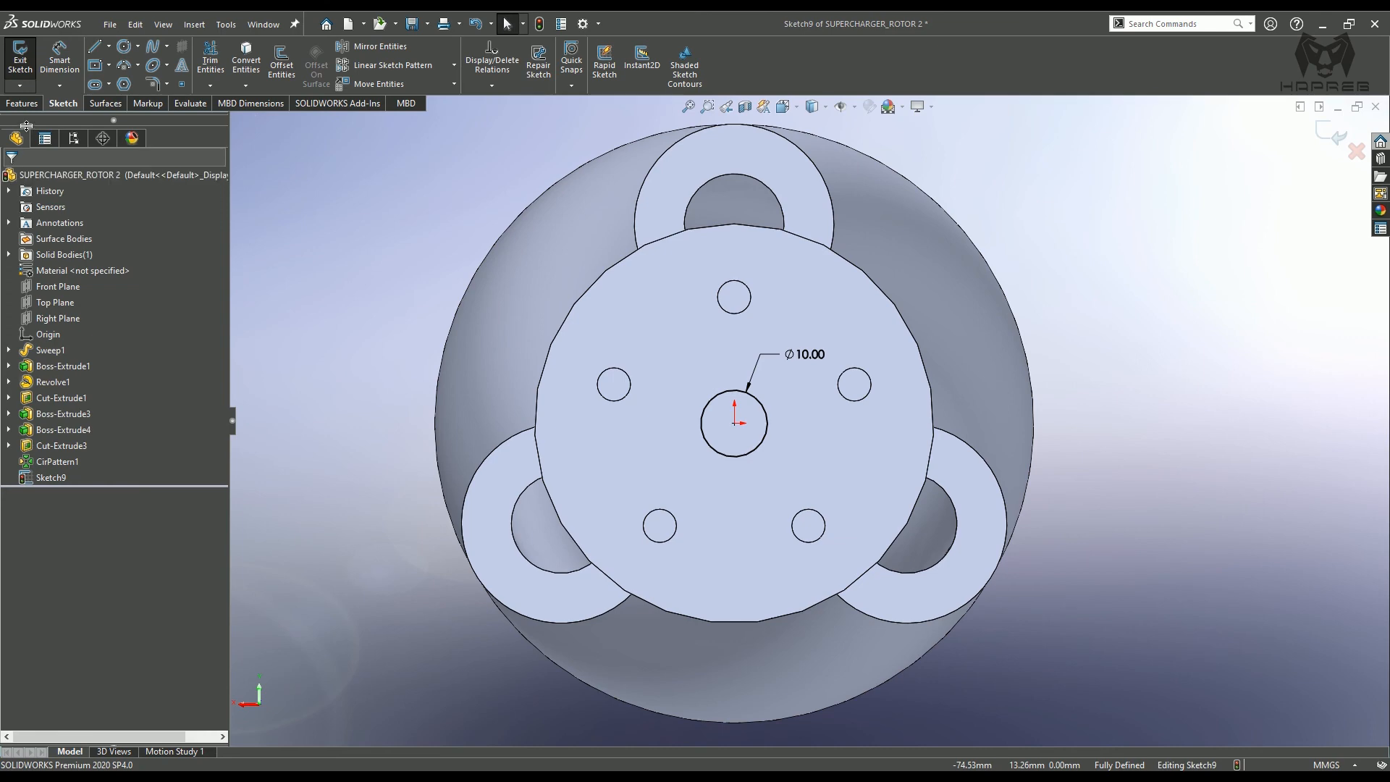
- Cut the central 10 mm circle 20 mm deep into the disc with a blind Extruded Cut
click(22, 103)
mouse_move(738, 416)
middle_down()
mouse_move(766, 406)
mouse_move(943, 492)
mouse_move(1131, 531)
middle_up()
scroll(1232, 327, down, 3)
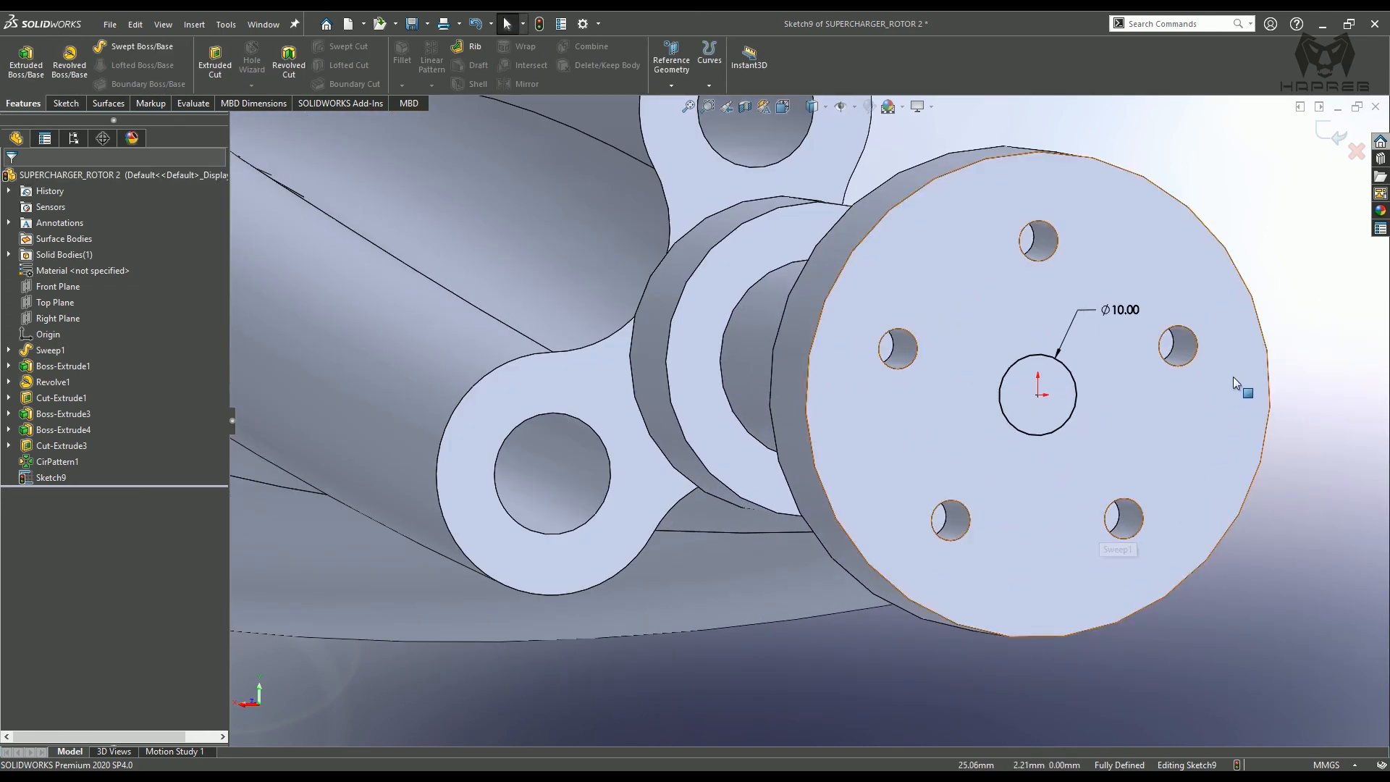
ctrl+middle_drag(1231, 379, 971, 386)
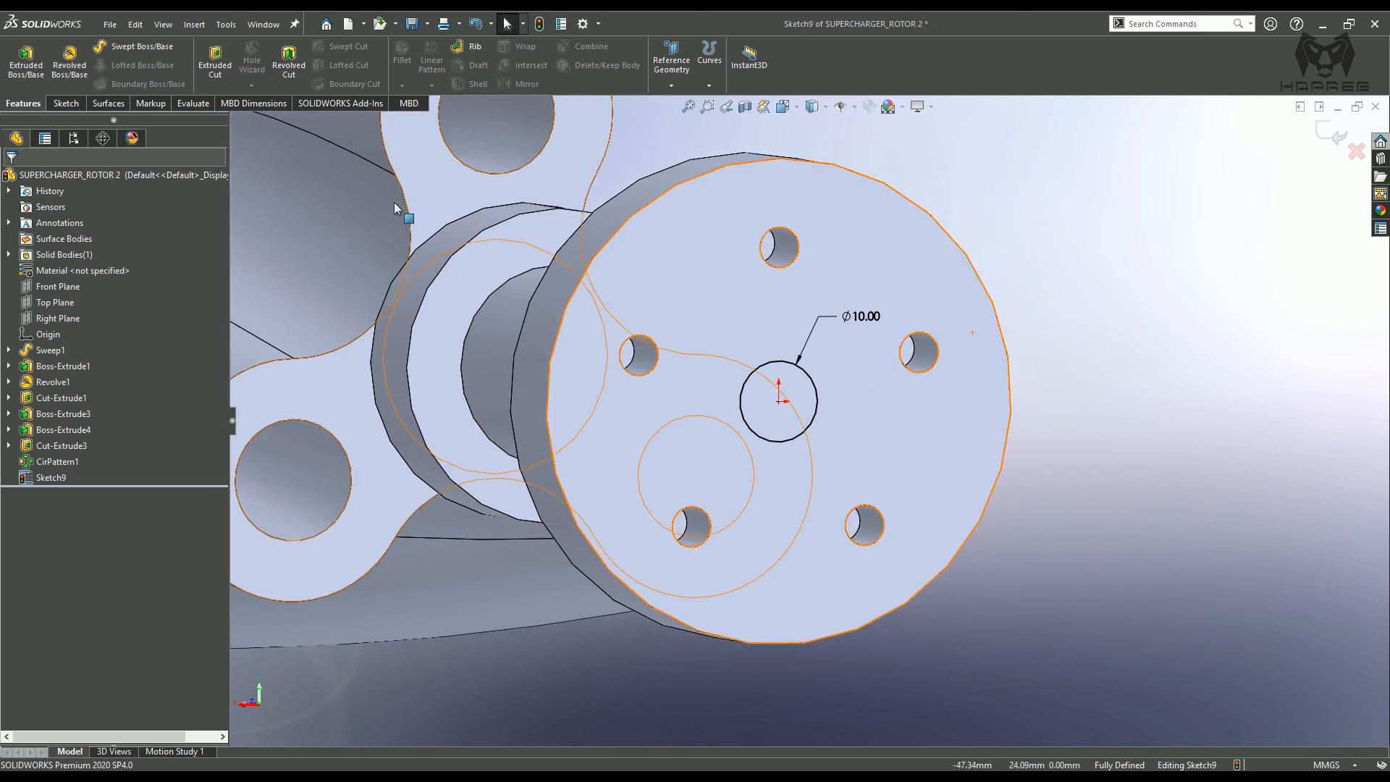
click(215, 61)
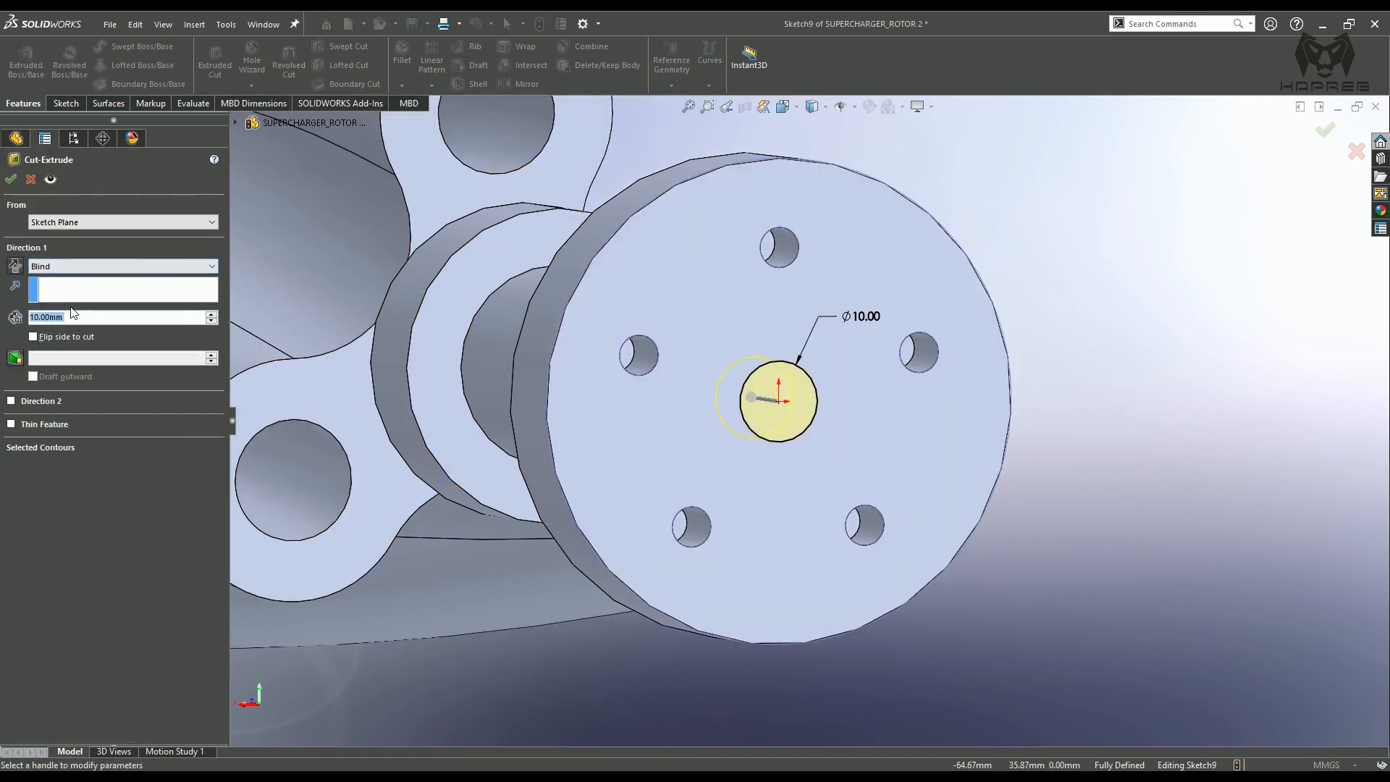
scroll(73, 313, up, 1)
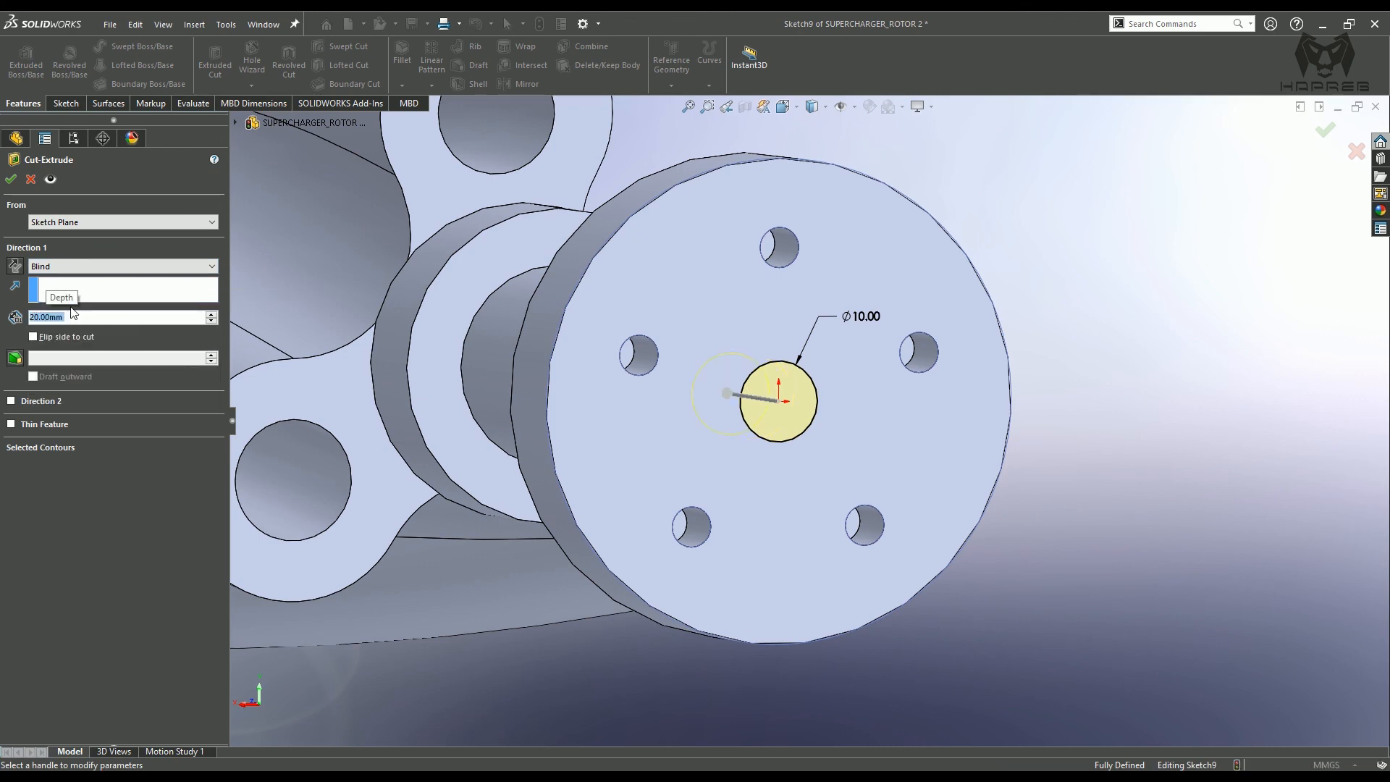
middle_drag(796, 410, 822, 453)
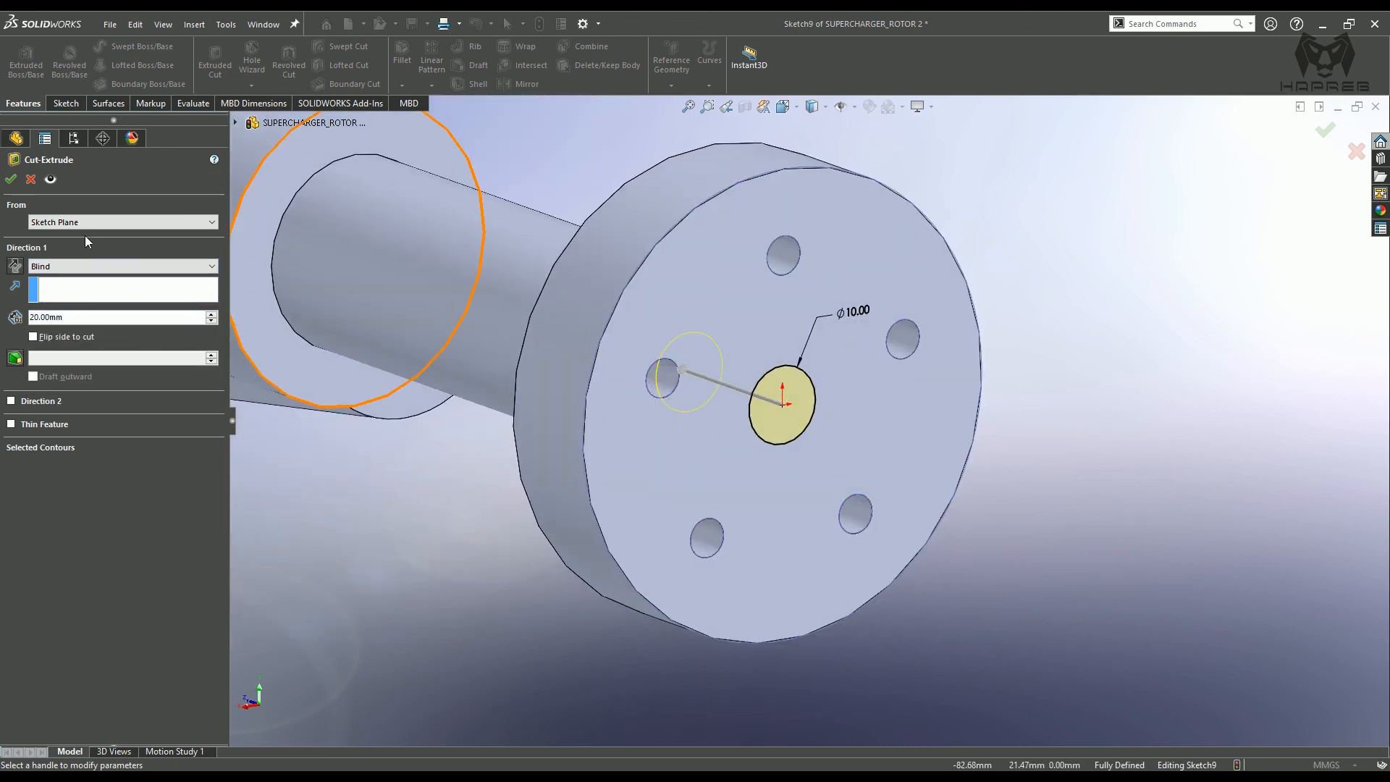
click(11, 177)
- Fillet the disc's outer rim edge on the side facing the shaft with a 5 mm radius
middle_drag(791, 531, 537, 519)
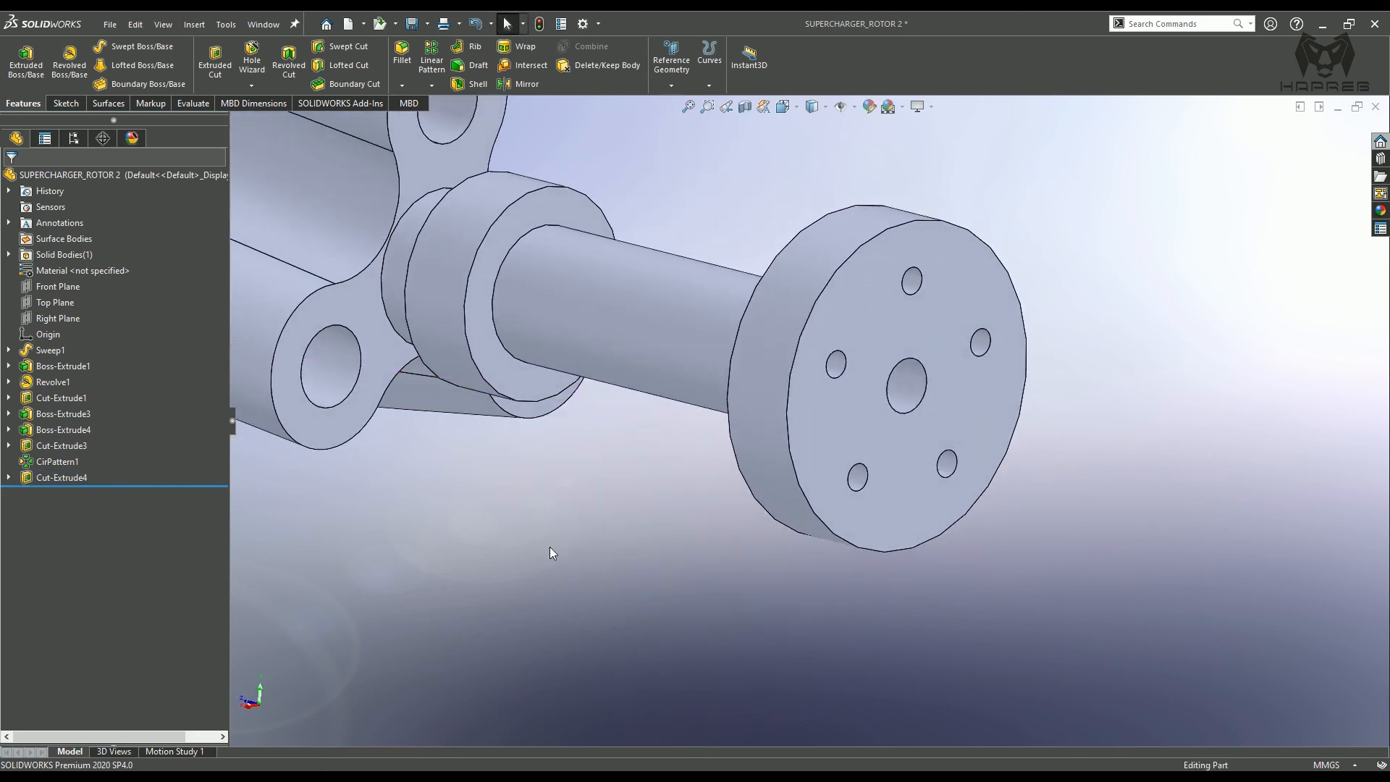
middle_drag(435, 235, 456, 236)
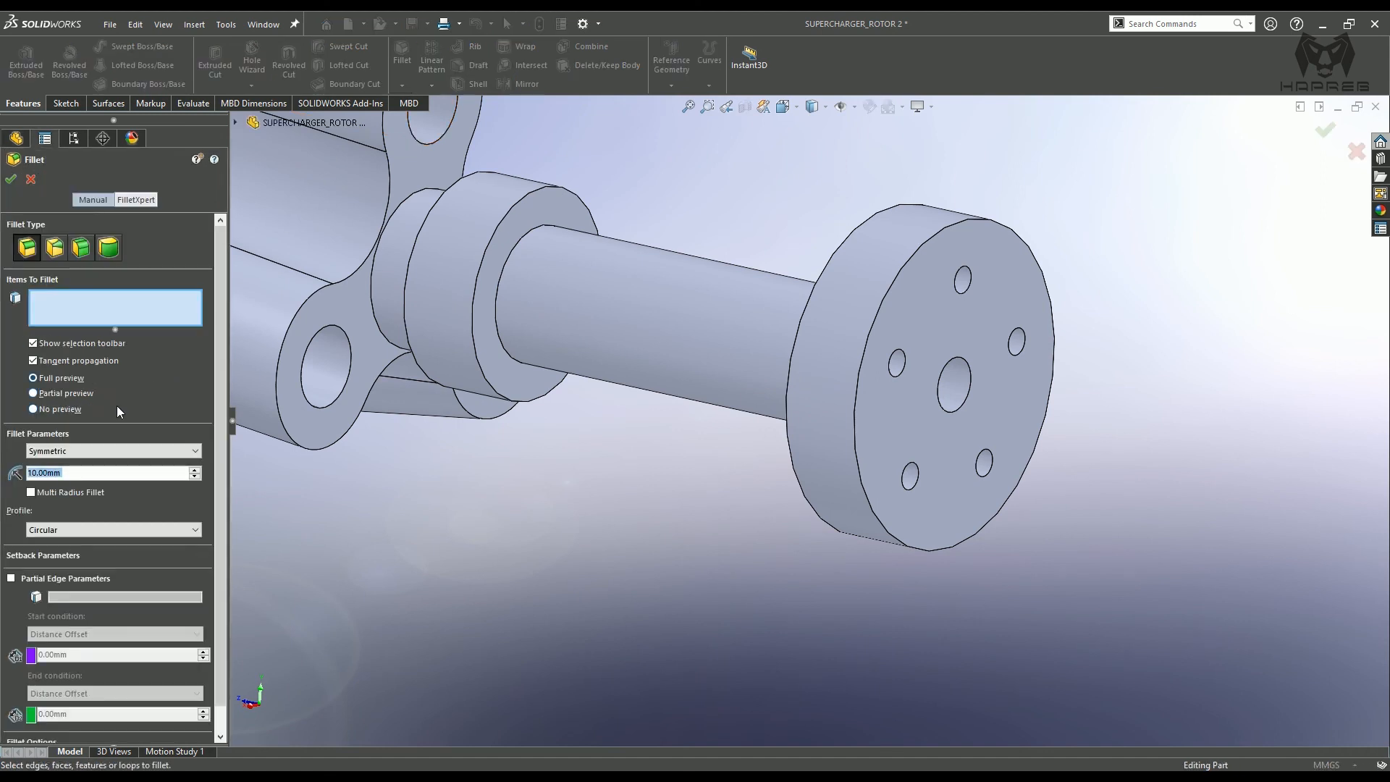
text(5)
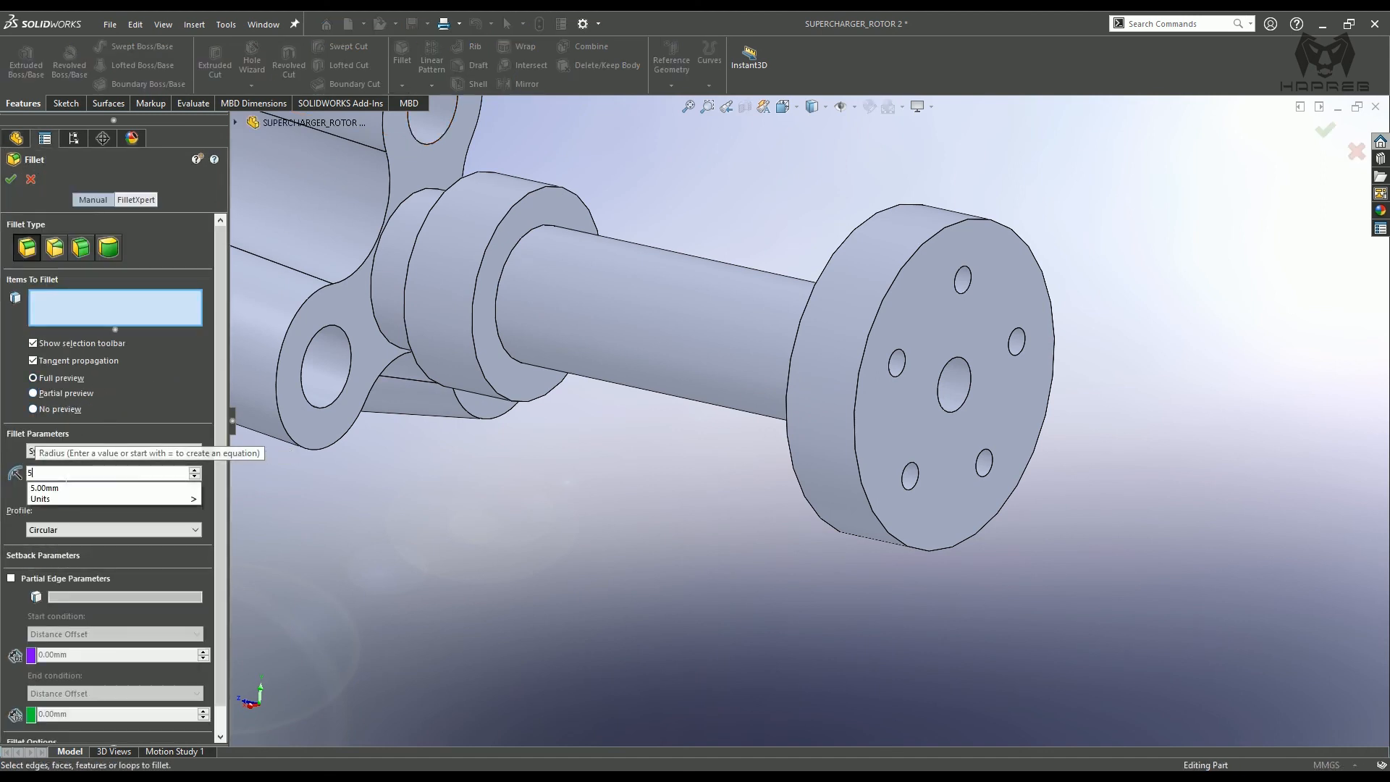
key(Return)
middle_drag(948, 384, 857, 416)
click(895, 378)
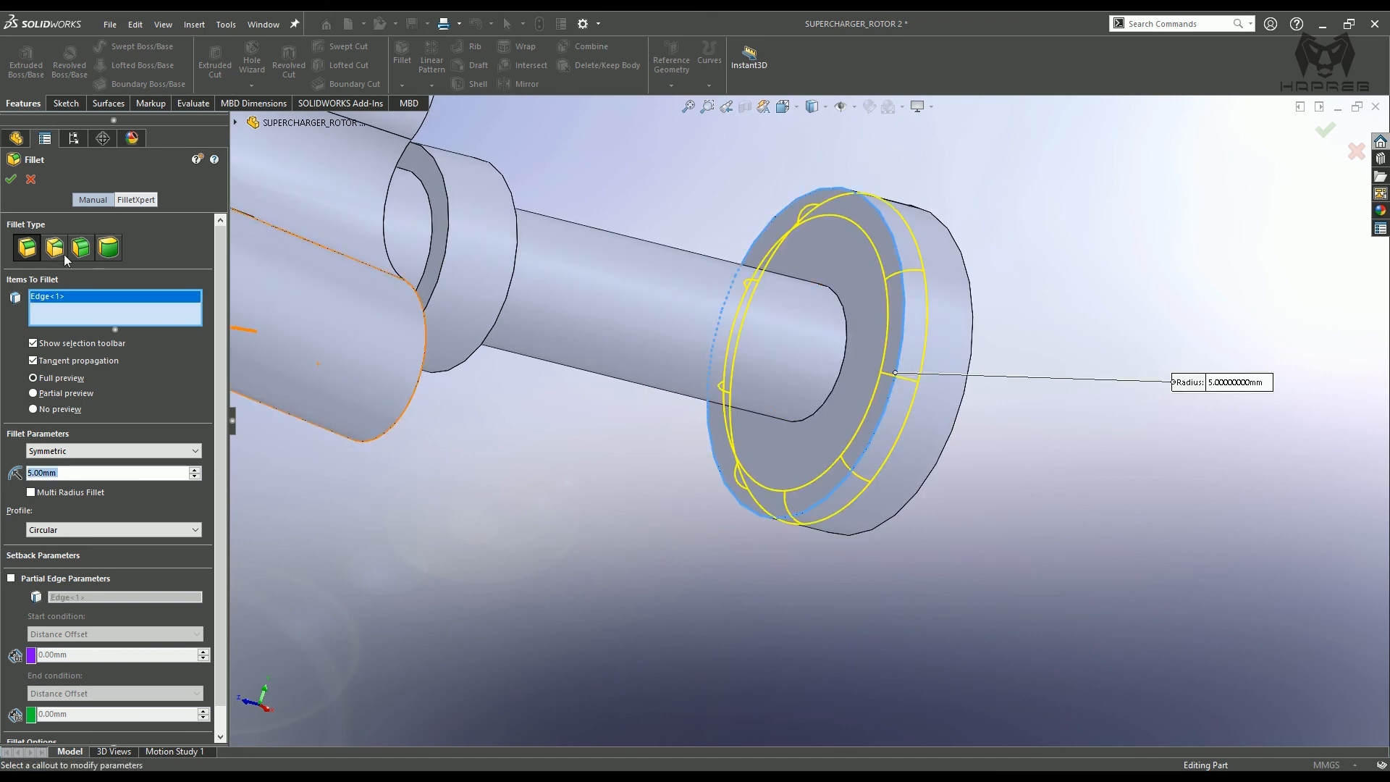
click(11, 181)
mouse_move(618, 421)
middle_down()
mouse_move(697, 434)
mouse_move(627, 439)
middle_up()
scroll(615, 426, up, 9)
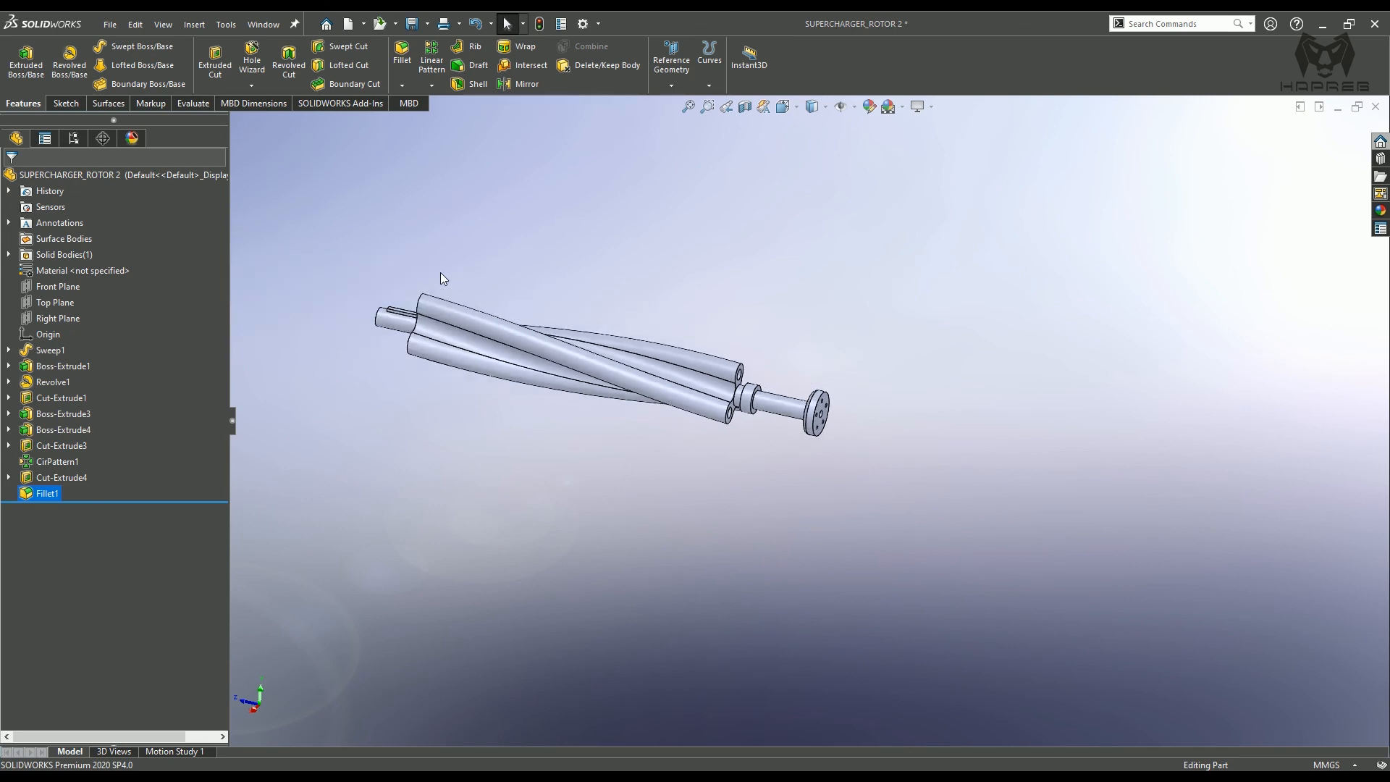
scroll(434, 274, down, 3)
middle_drag(631, 370, 934, 517)
middle_drag(763, 409, 1051, 397)
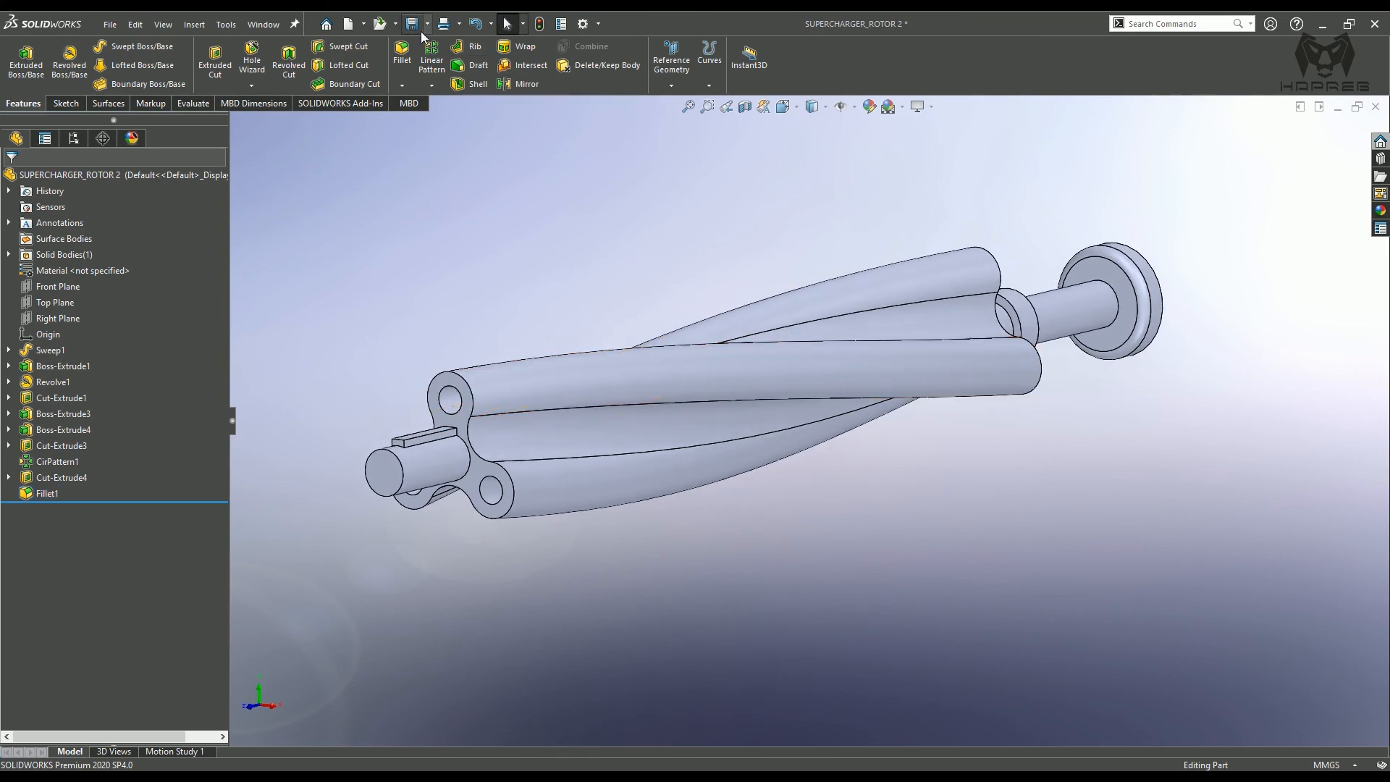